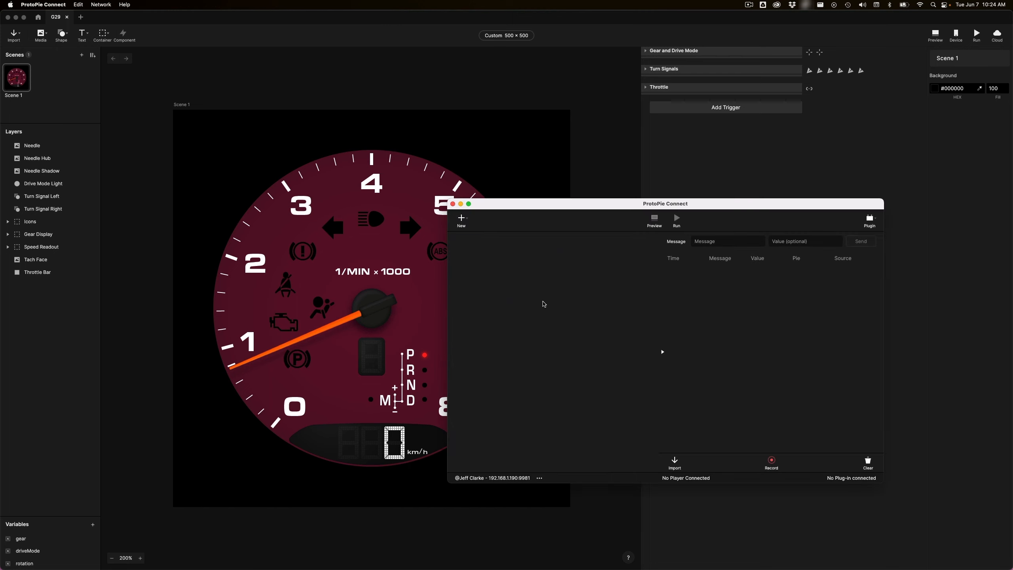
# Run the G29 plug-in in ProtoPie Connect to connect the steering wheel, and dismiss its settings
pyautogui.click(871, 220)
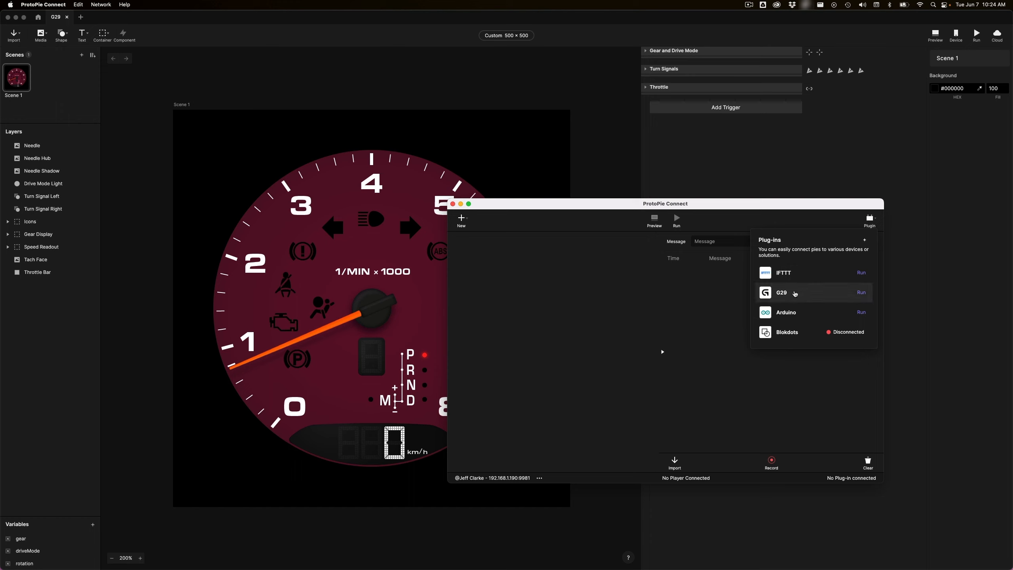
pyautogui.click(795, 294)
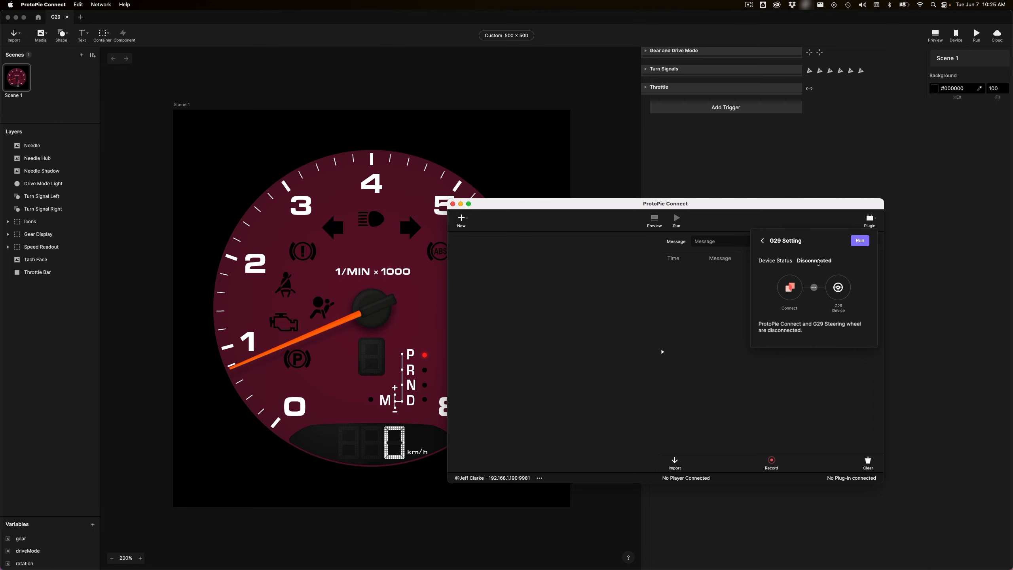
pyautogui.click(861, 241)
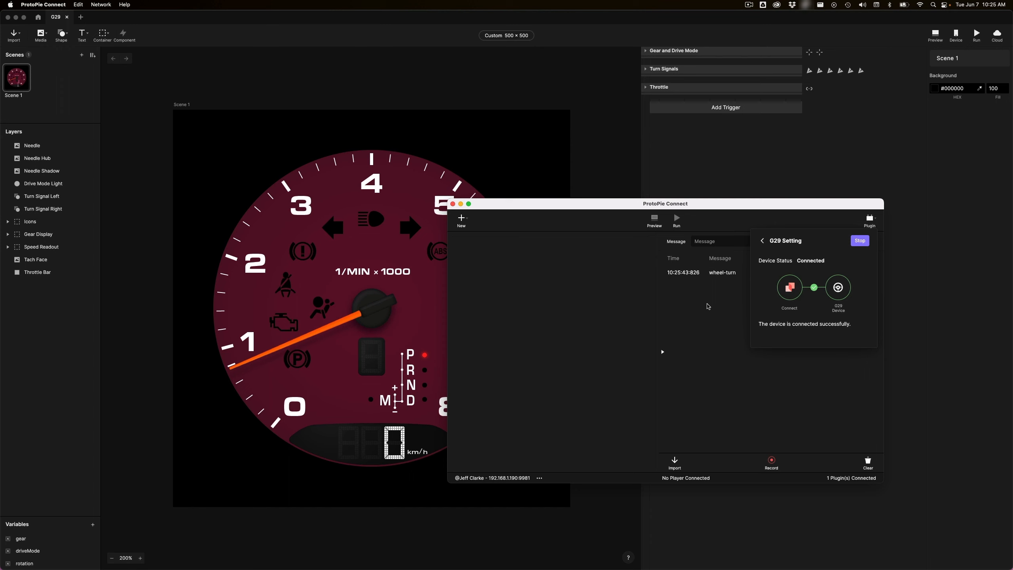
pyautogui.click(708, 306)
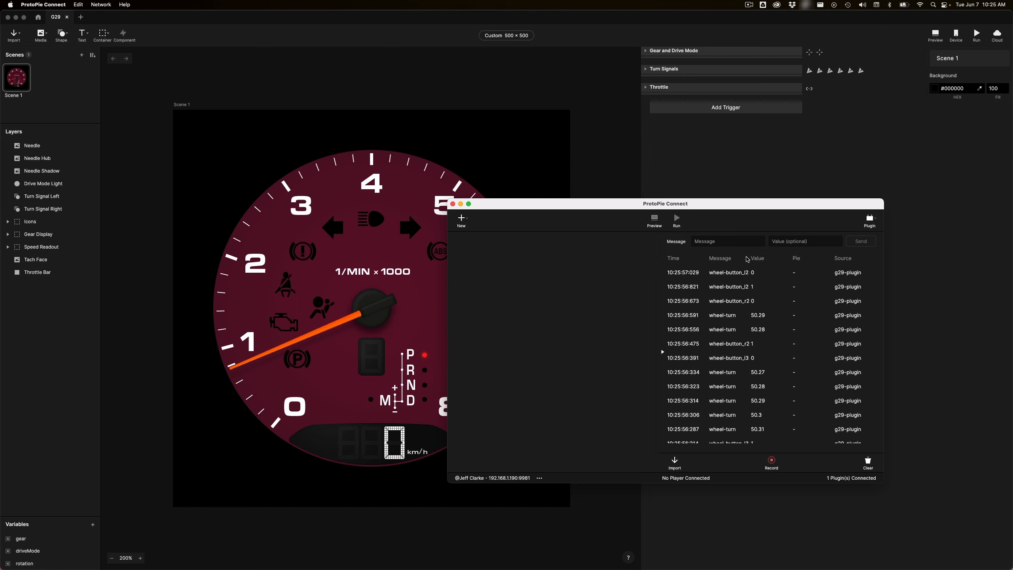
# Enlarge the ProtoPie Connect window, widen its message log and clear the logged messages
pyautogui.moveTo(698, 206); pyautogui.dragTo(410, 145)
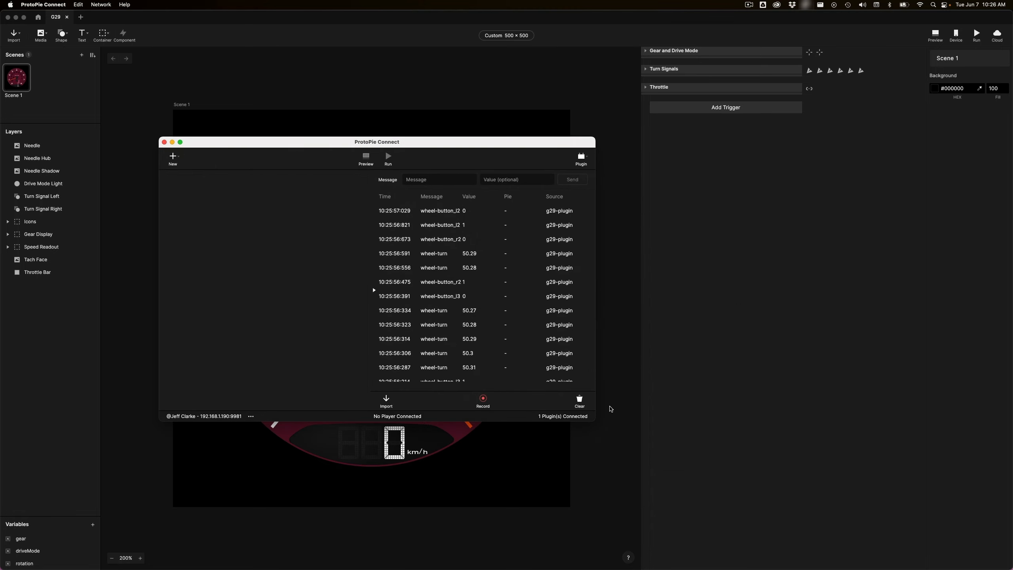
pyautogui.moveTo(597, 421); pyautogui.dragTo(905, 503)
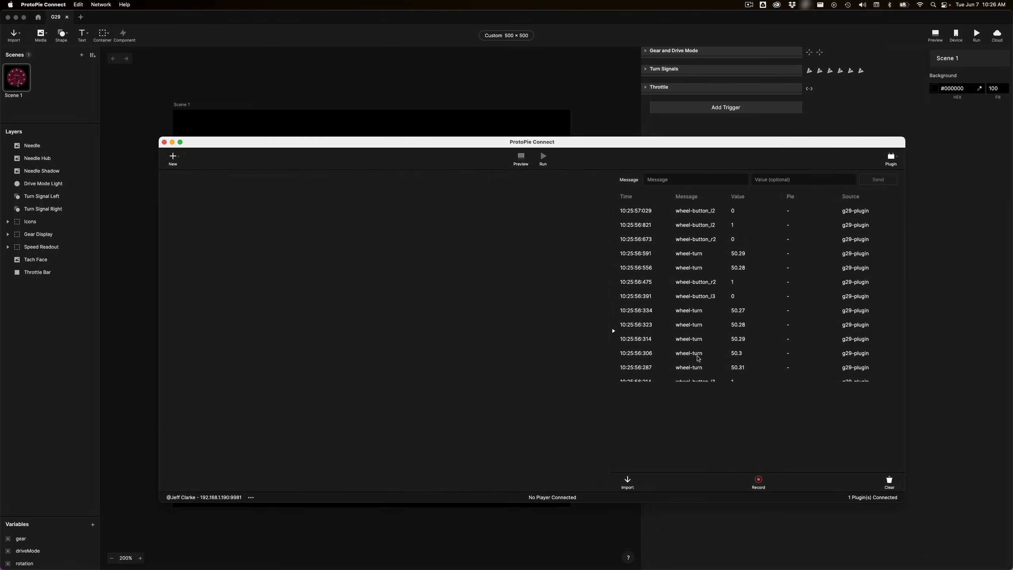
pyautogui.moveTo(619, 335); pyautogui.dragTo(440, 335)
pyautogui.click(889, 481)
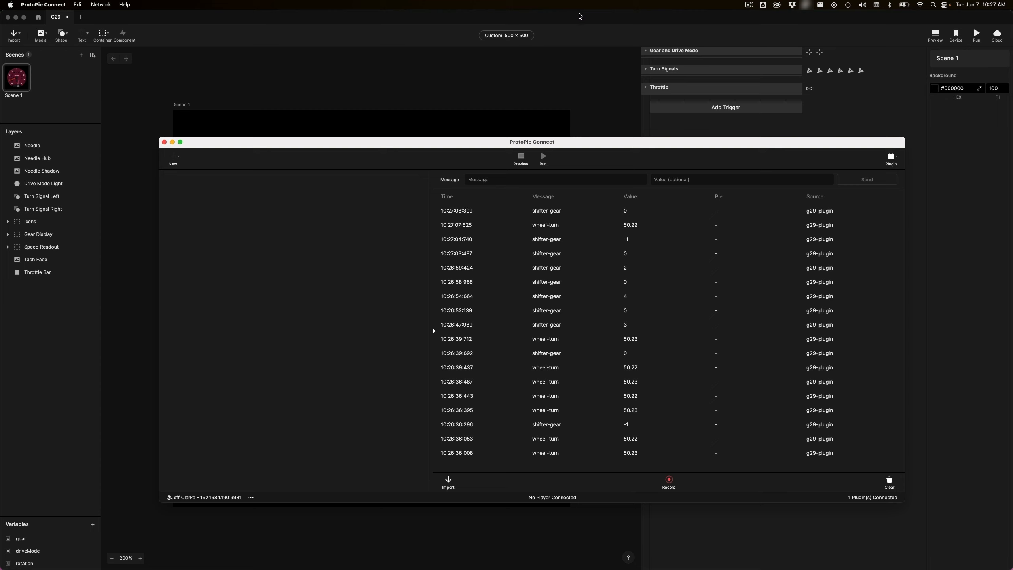
# Switch to ProtoPie and examine the conditions and responses of the Detect gear and Detect driveMode triggers
pyautogui.click(579, 15)
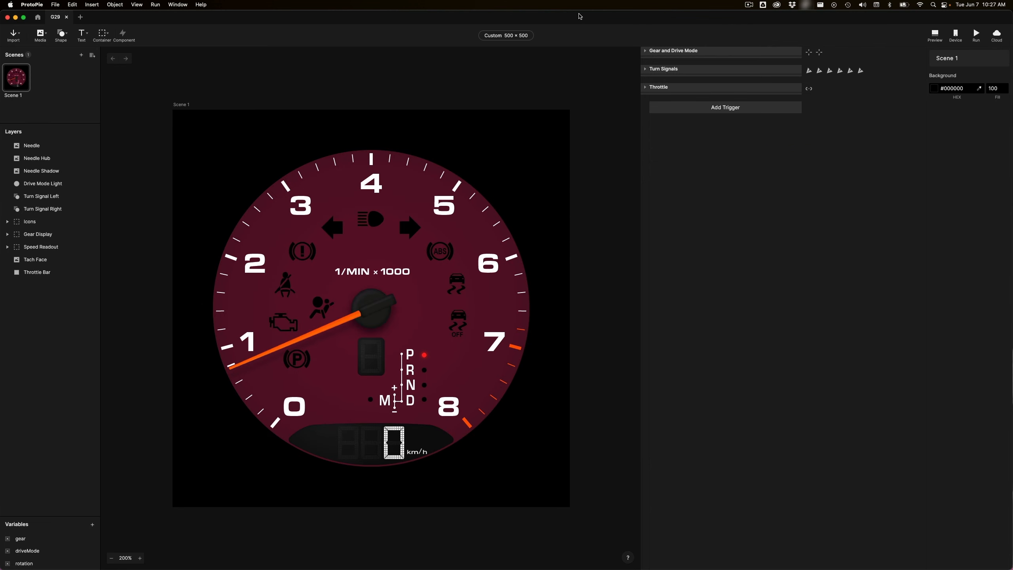
pyautogui.click(646, 52)
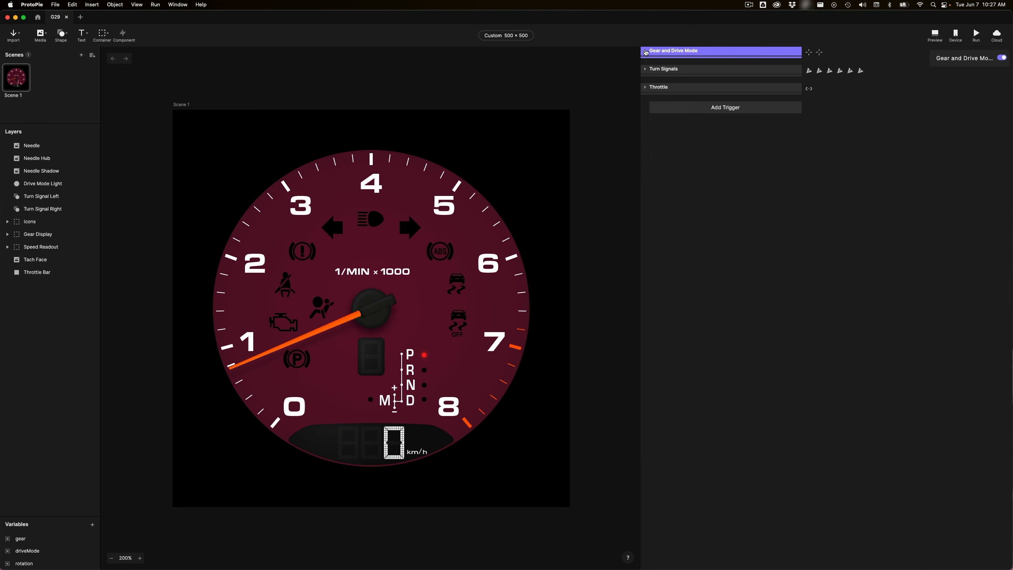
pyautogui.click(646, 52)
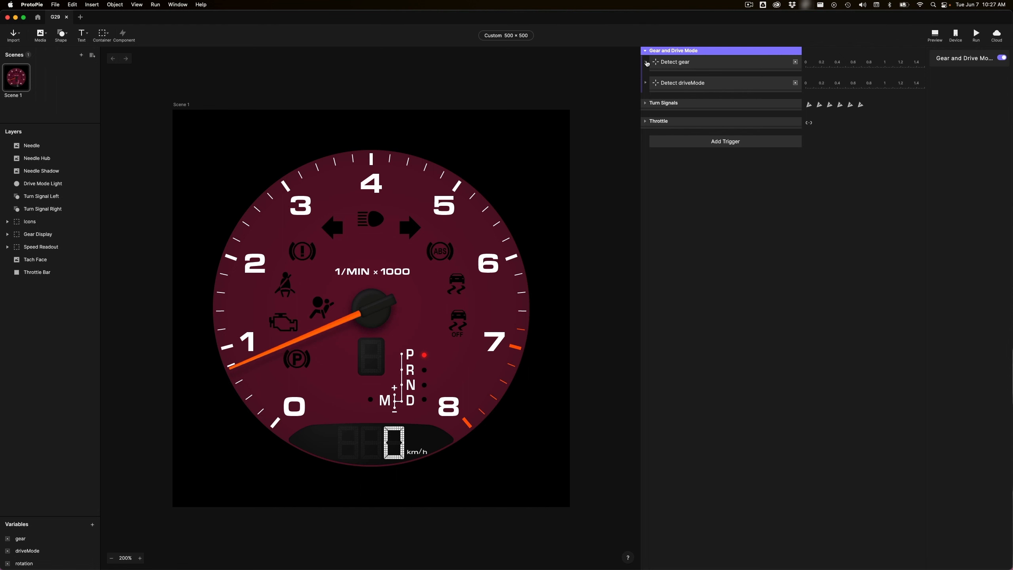
pyautogui.click(645, 62)
pyautogui.scroll(-10, 710, 153)
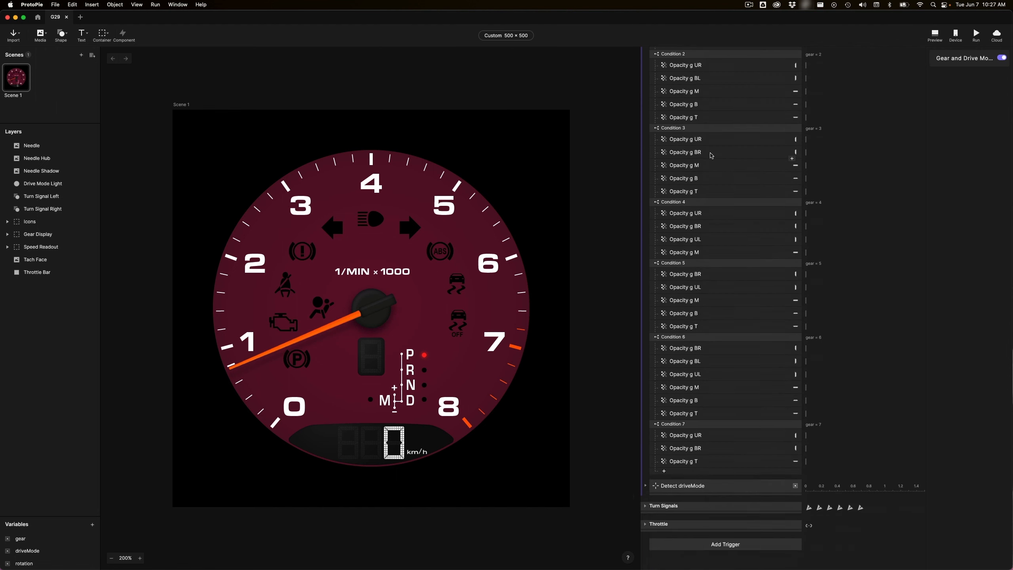
pyautogui.scroll(6, 675, 121)
pyautogui.scroll(5, 674, 121)
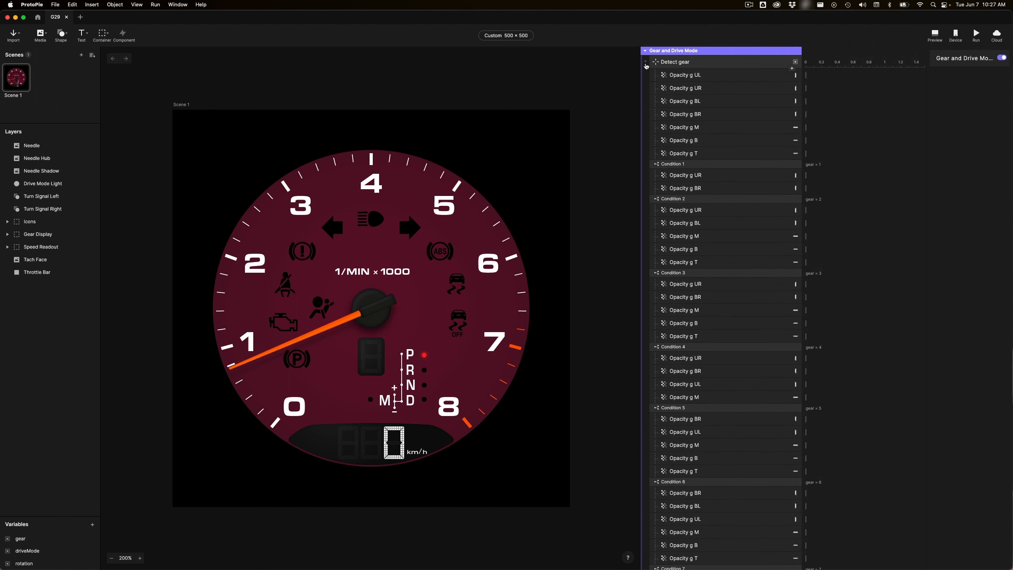
pyautogui.click(646, 61)
pyautogui.click(645, 83)
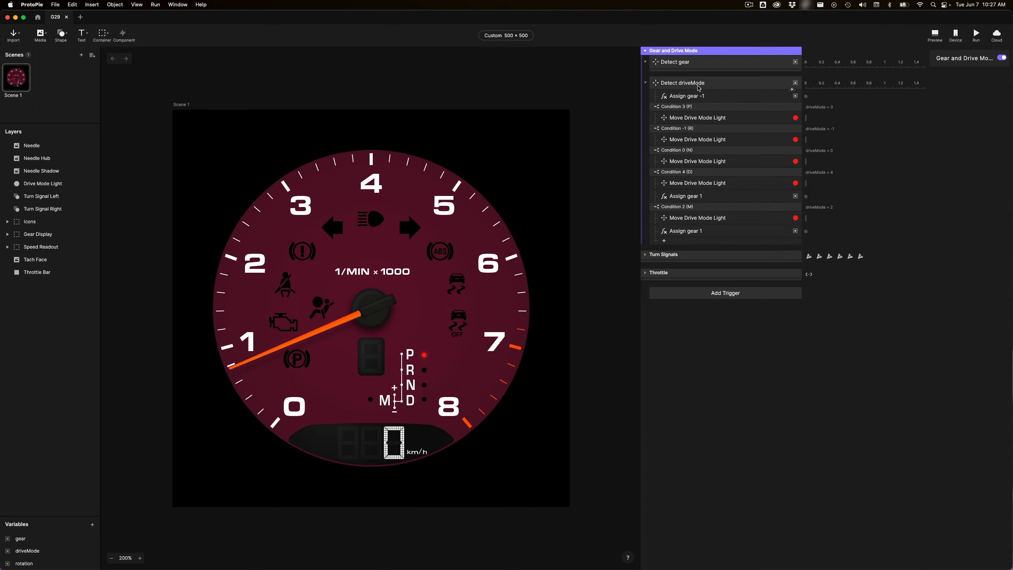
pyautogui.click(645, 83)
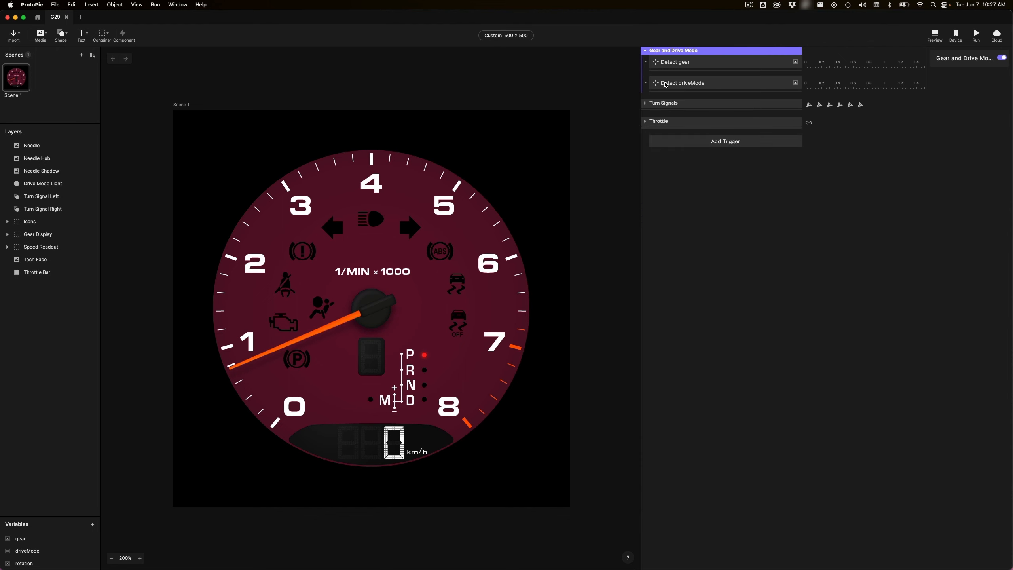
# Enlarge the Variables list to show every variable, and check the incoming shifter messages in ProtoPie Connect
pyautogui.moveTo(54, 518); pyautogui.dragTo(50, 351)
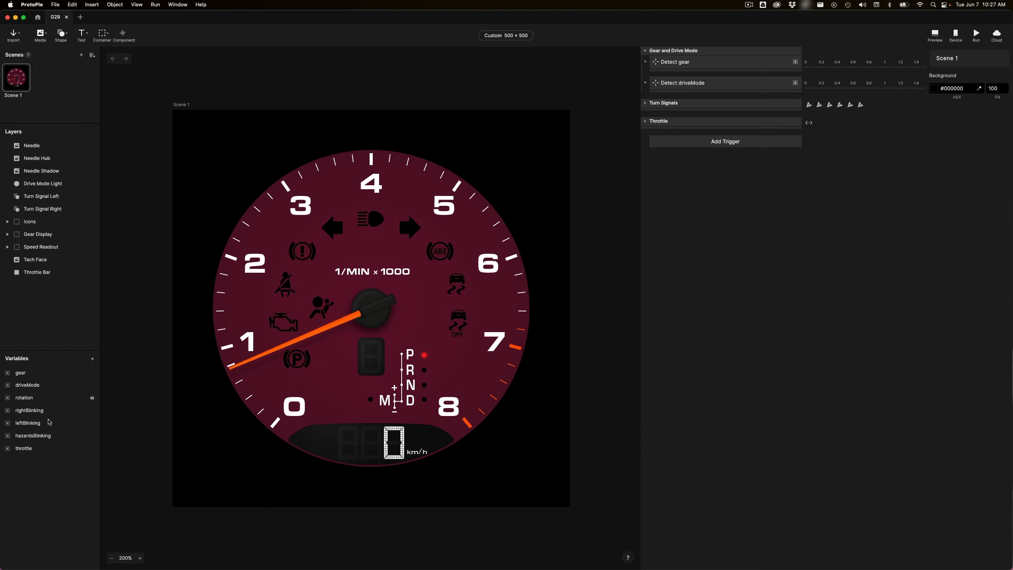
pyautogui.click(33, 385)
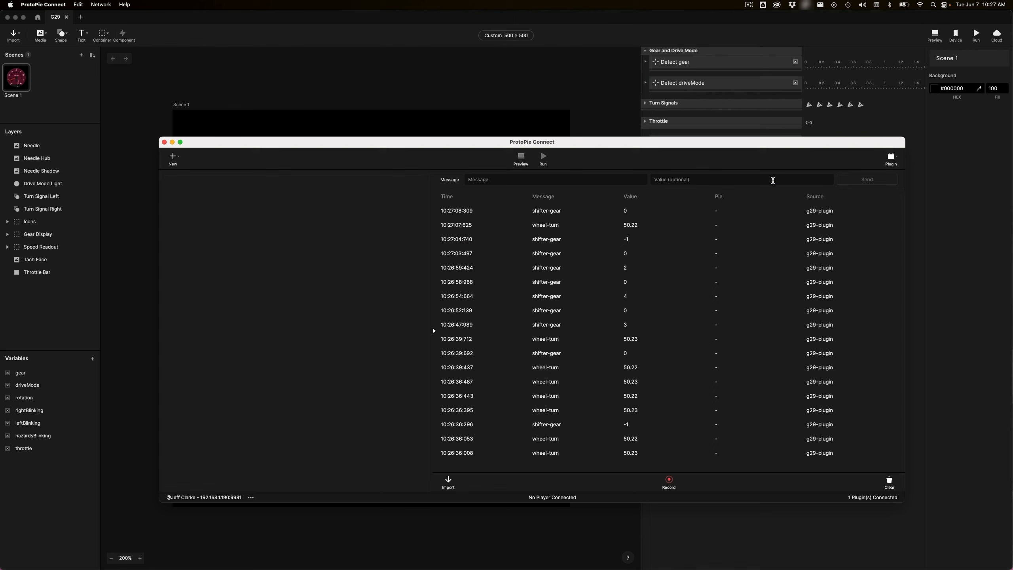
pyautogui.click(772, 181)
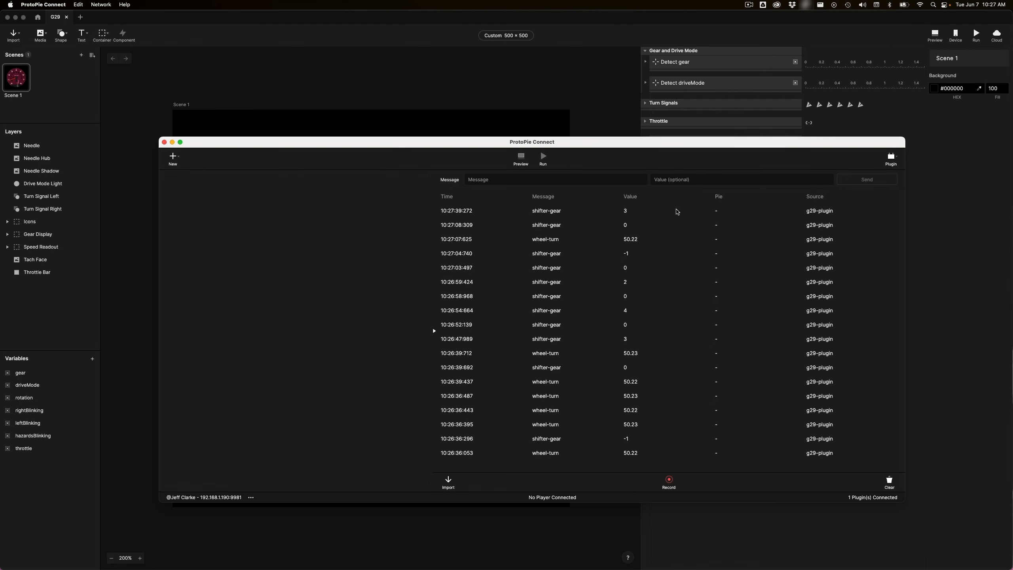
pyautogui.click(594, 23)
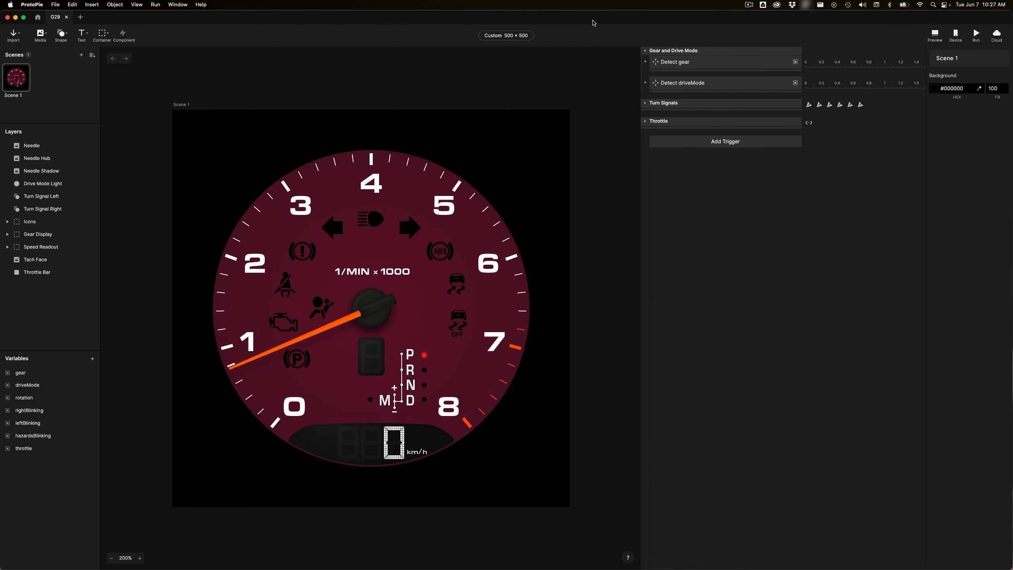
pyautogui.click(645, 50)
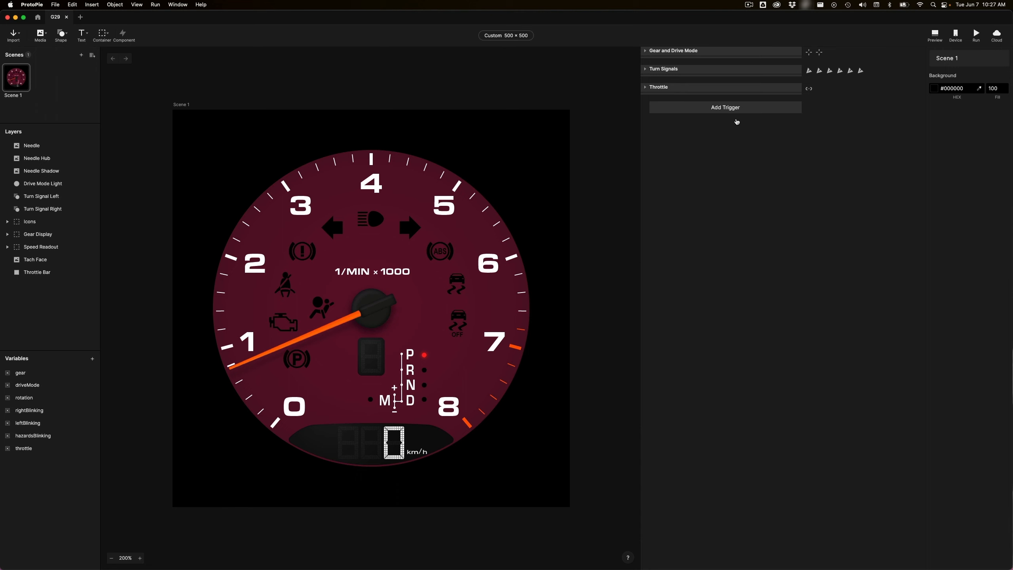
# Switch to ProtoPie Connect and copy the message name shifter-gear from the log
pyautogui.press('super+Tab')
pyautogui.doubleClick(543, 211)
pyautogui.click(626, 209)
pyautogui.moveTo(533, 211); pyautogui.dragTo(563, 212)
pyautogui.press('super+c')
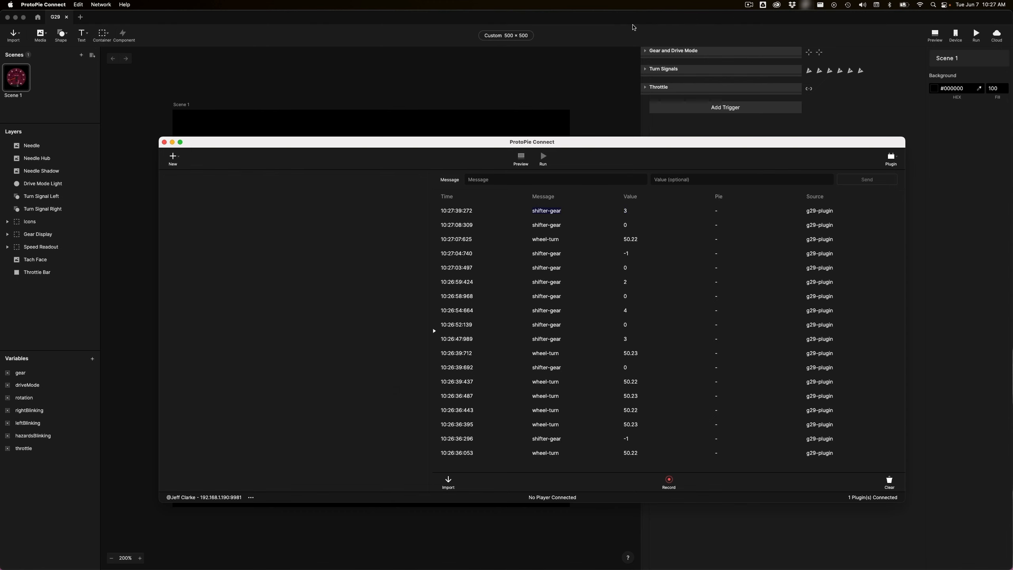
# Switch to ProtoPie and add a Receive trigger on the ProtoPie Studio channel for the message shifter-gear
pyautogui.click(634, 28)
pyautogui.click(737, 107)
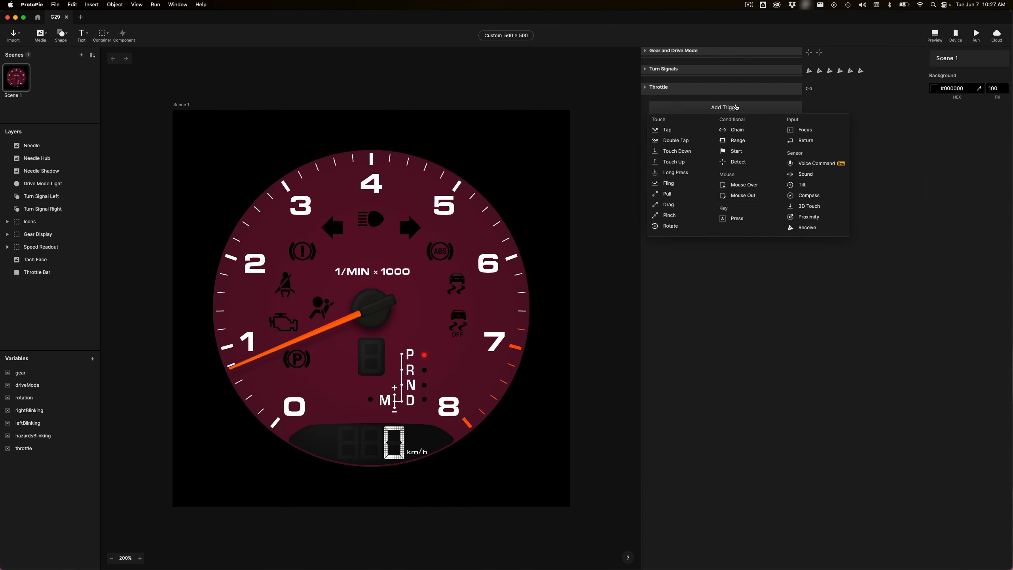
pyautogui.click(807, 228)
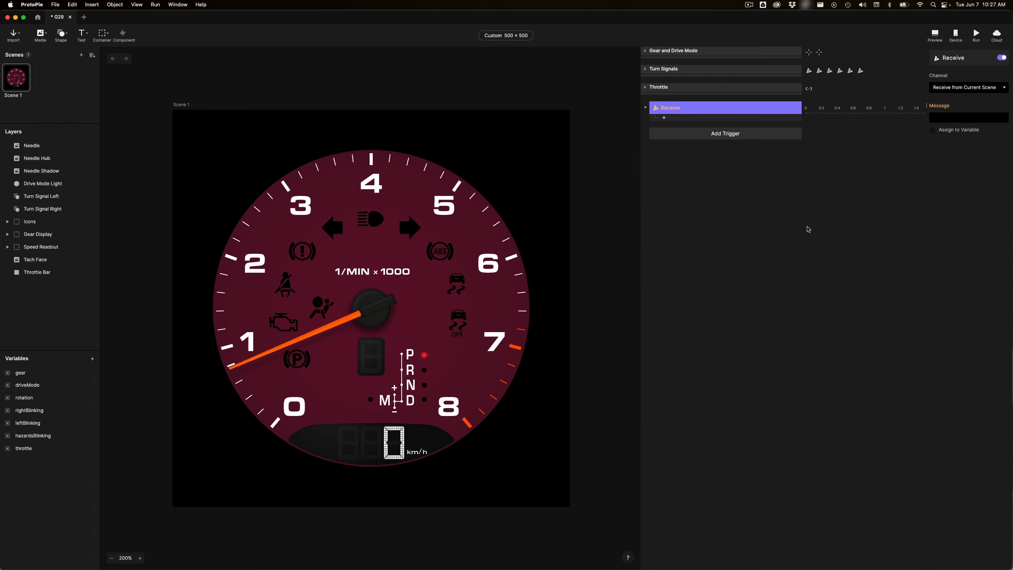
pyautogui.click(963, 91)
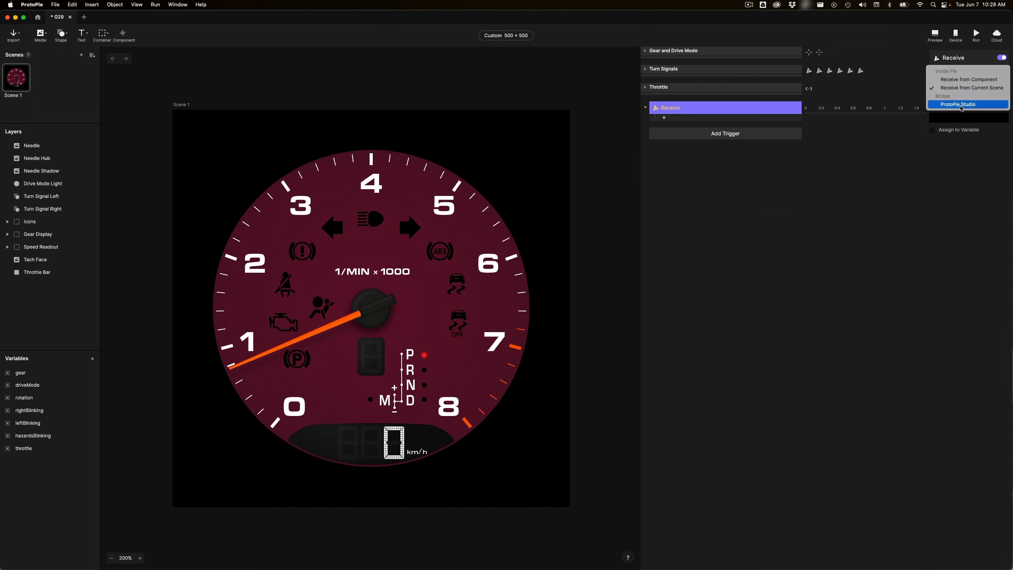
pyautogui.click(967, 104)
pyautogui.click(950, 117)
pyautogui.press('super+v')
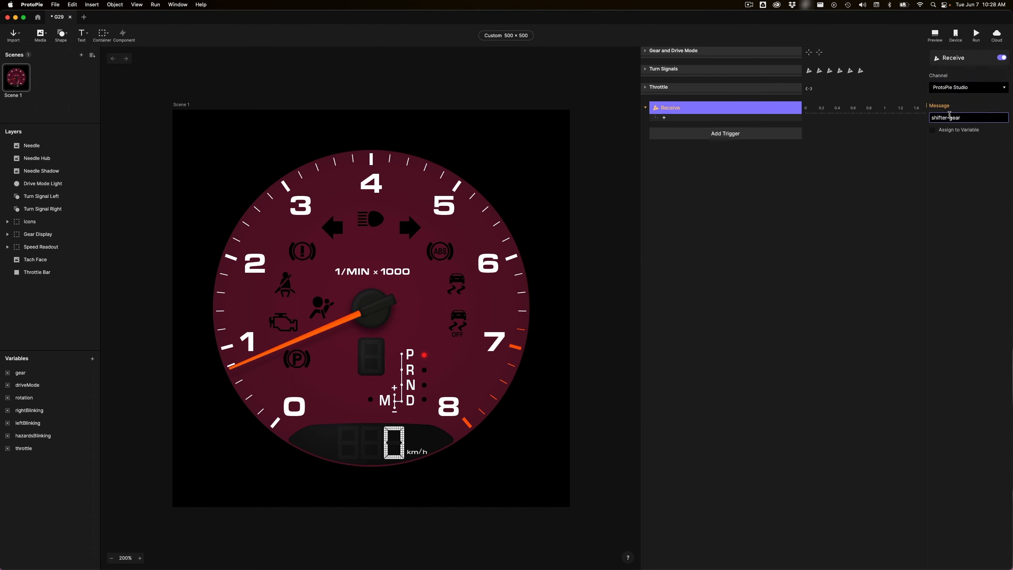
# Assign the value received by the shifter-gear trigger to the driveMode variable
pyautogui.click(943, 131)
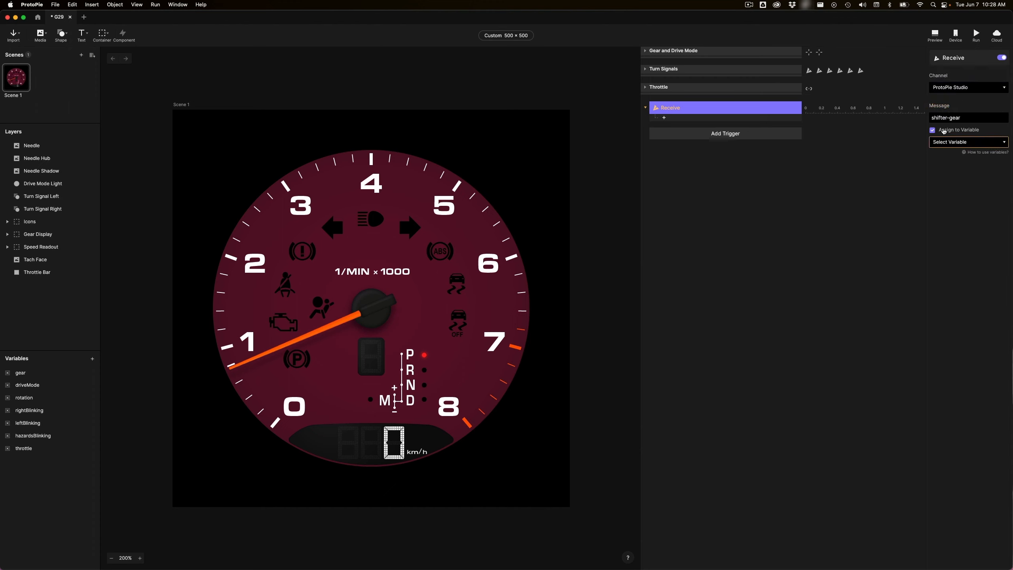
pyautogui.click(957, 143)
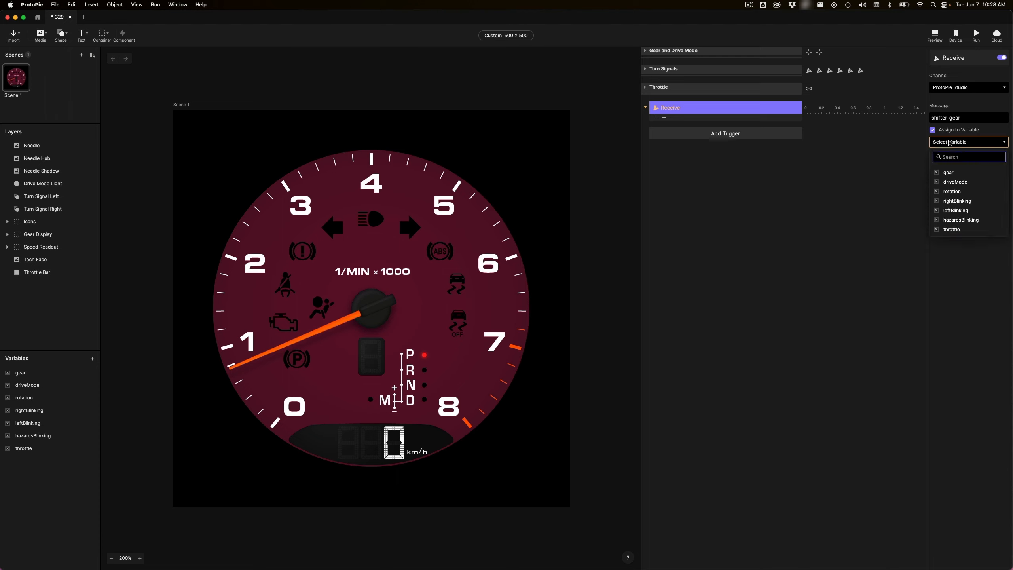
pyautogui.click(962, 181)
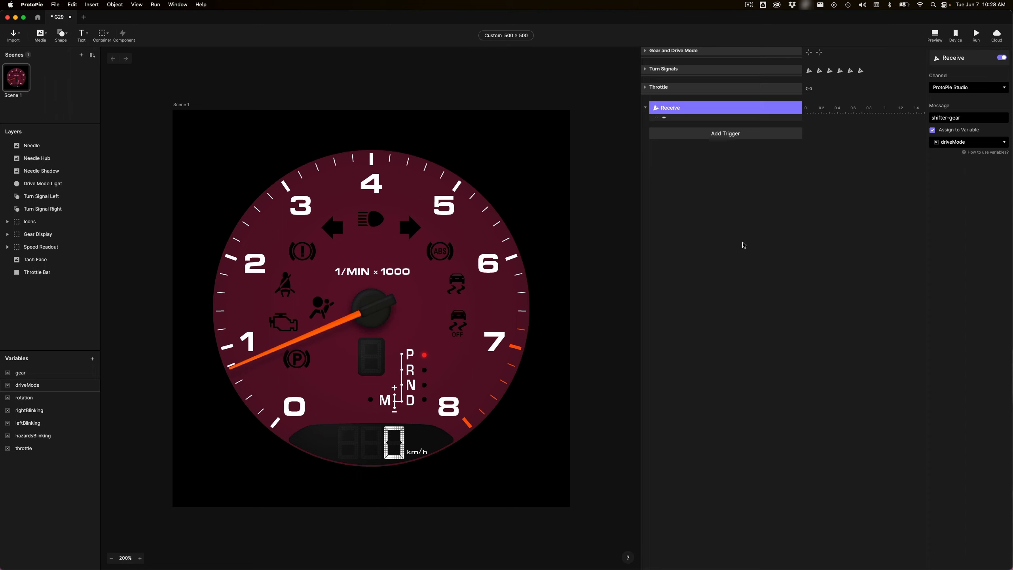
# Rename the new Receive trigger to "Receive shifter-gear" and deselect it
pyautogui.doubleClick(672, 111)
pyautogui.click(693, 108)
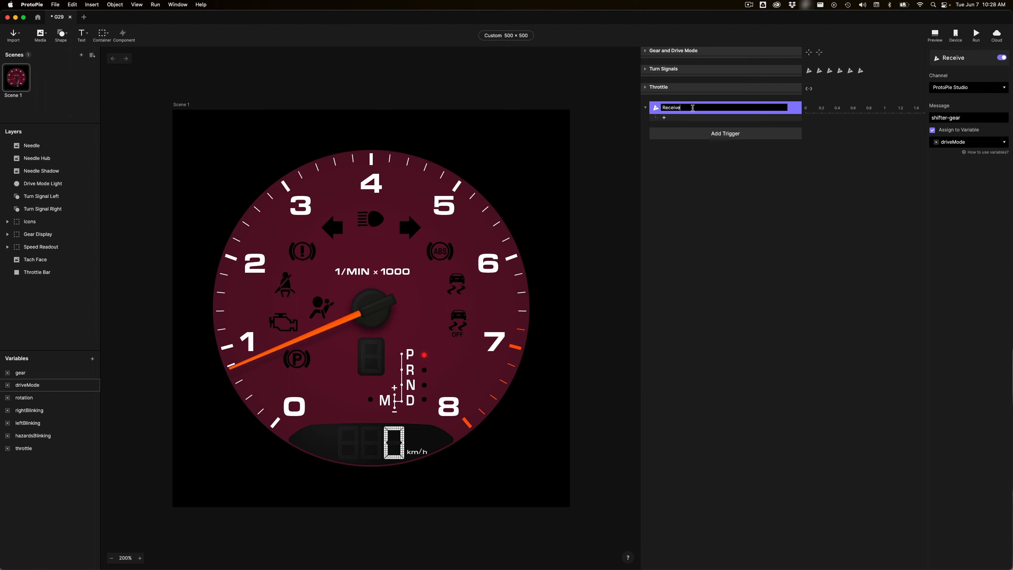
pyautogui.write('shifter-gear')
pyautogui.press('Return')
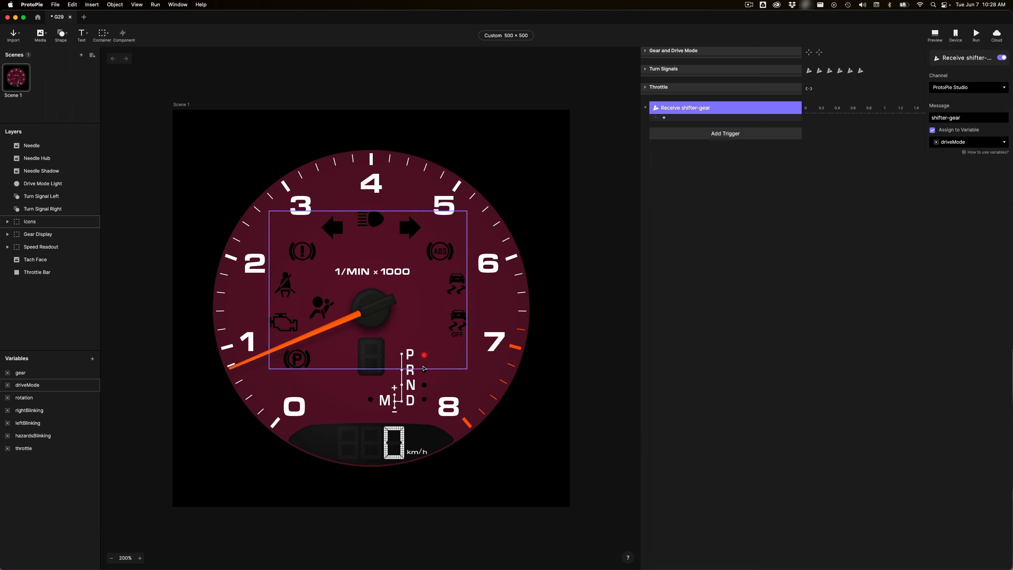
pyautogui.click(695, 256)
pyautogui.click(694, 256)
# Examine how the Detect driveMode conditions move the Drive Mode Light, and review the Receive shifter-gear trigger's settings
pyautogui.click(646, 52)
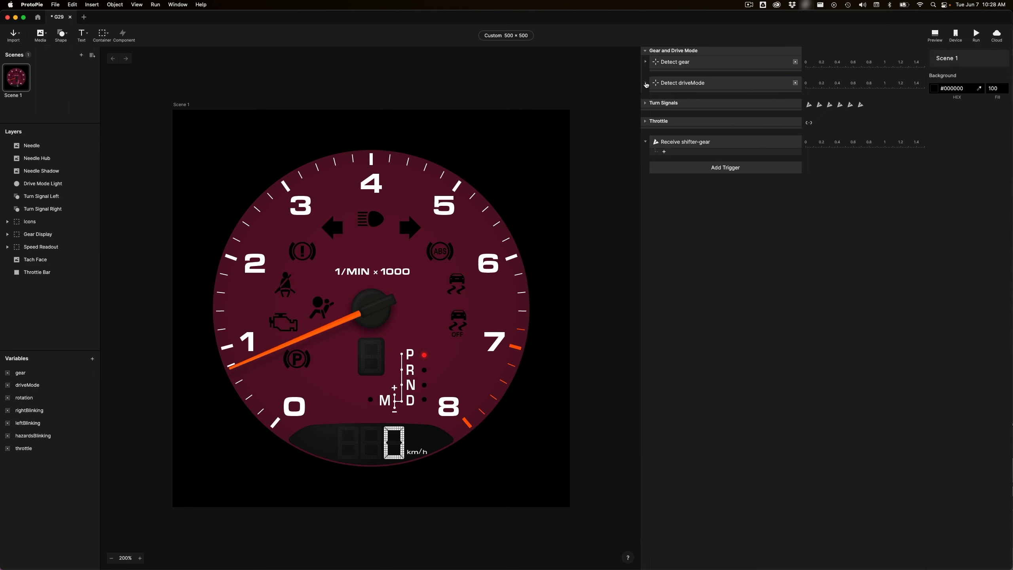
pyautogui.click(645, 83)
pyautogui.click(703, 85)
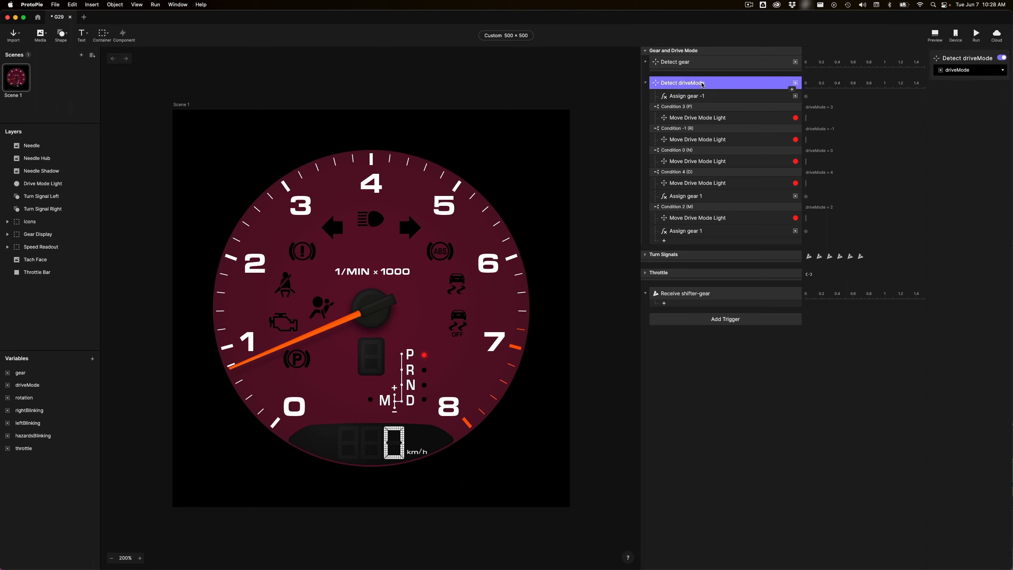
pyautogui.click(697, 106)
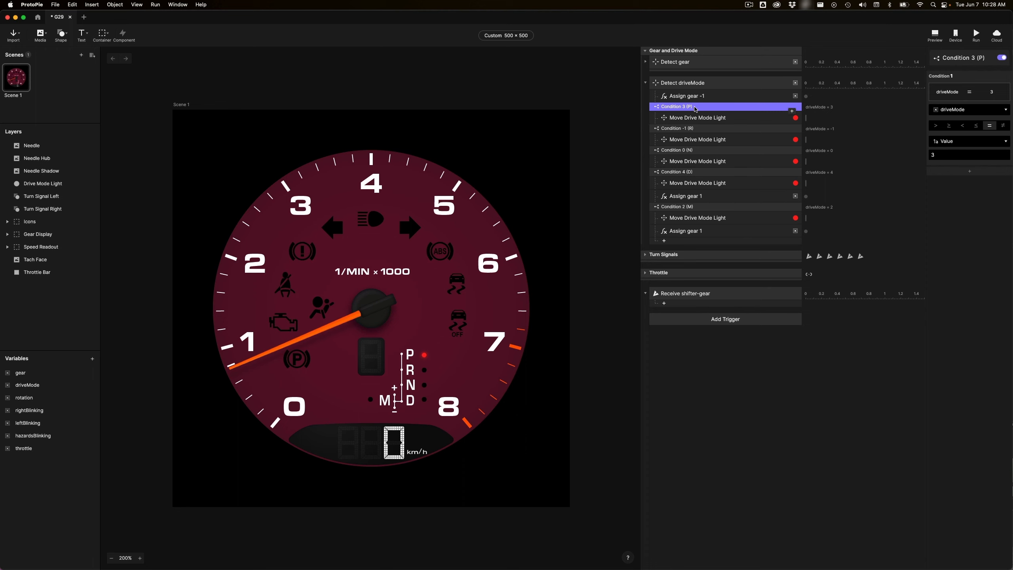
pyautogui.click(701, 118)
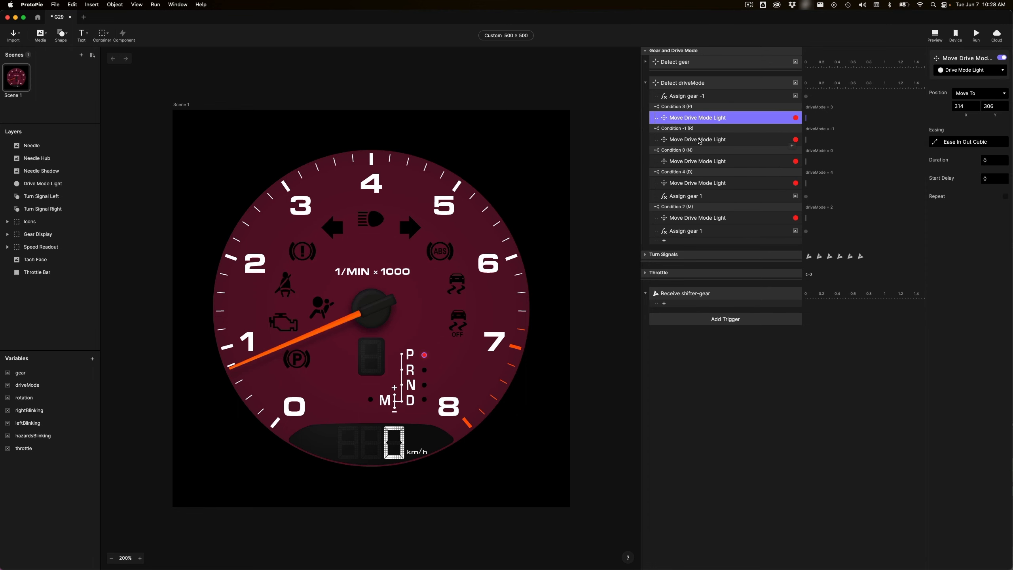
pyautogui.click(700, 140)
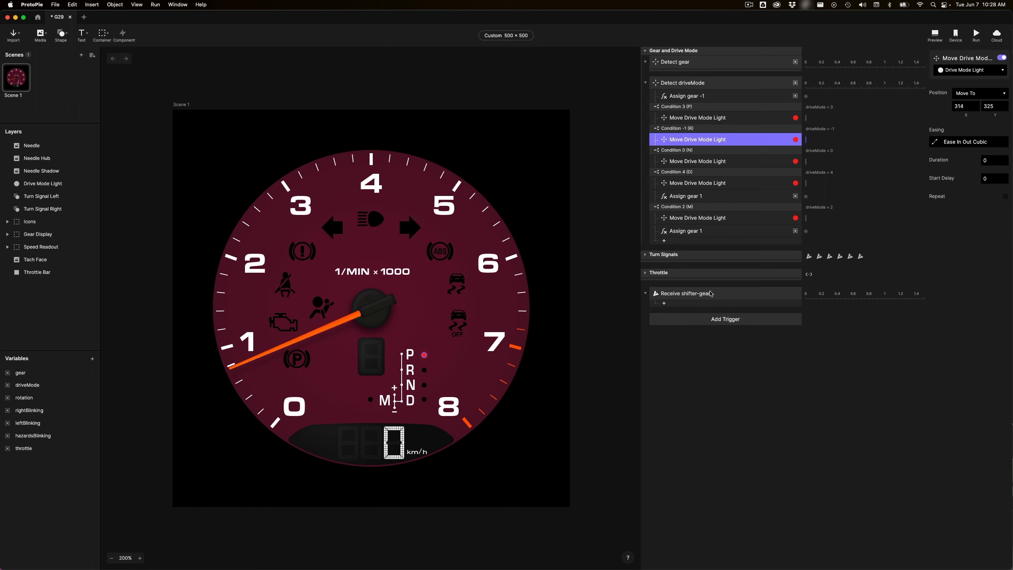
pyautogui.click(709, 293)
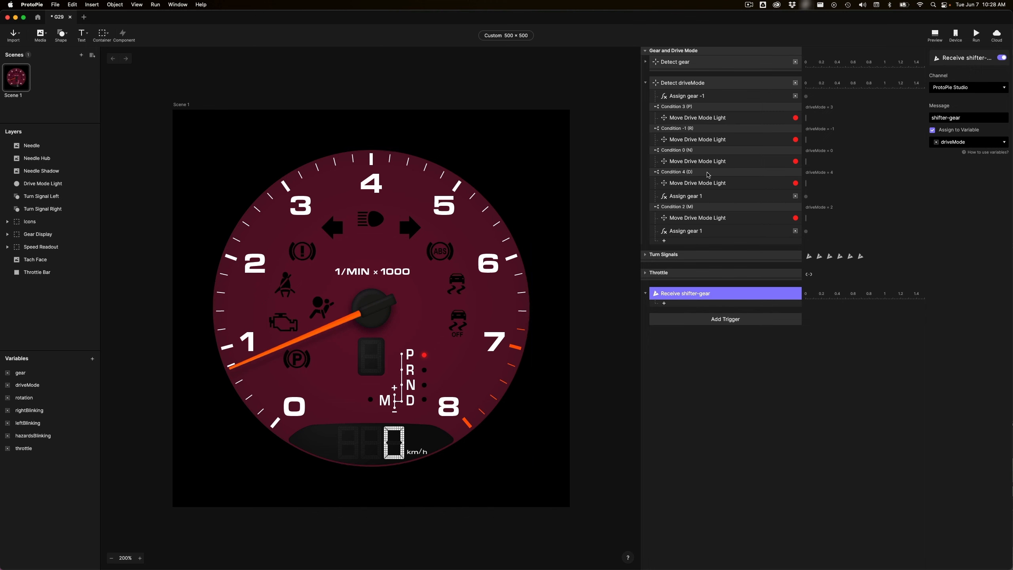
# Collapse the Detect driveMode trigger and the Gear and Drive Mode group, and save the prototype
pyautogui.click(646, 83)
pyautogui.click(678, 231)
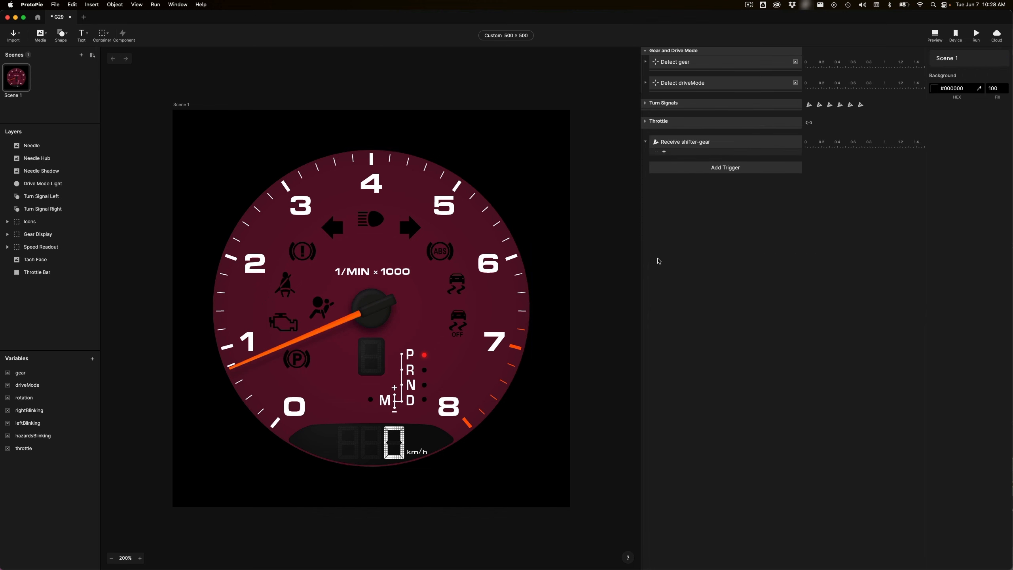
pyautogui.click(645, 51)
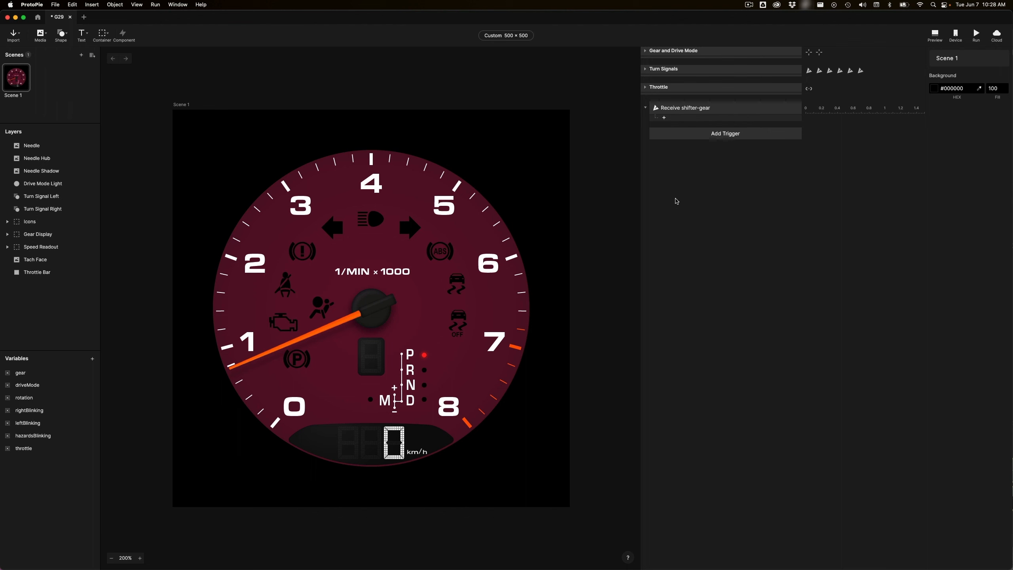
pyautogui.press('super+s')
# Add the G29.pie file from Finder to ProtoPie Connect and open the pie in the web browser
pyautogui.press('super+Tab')
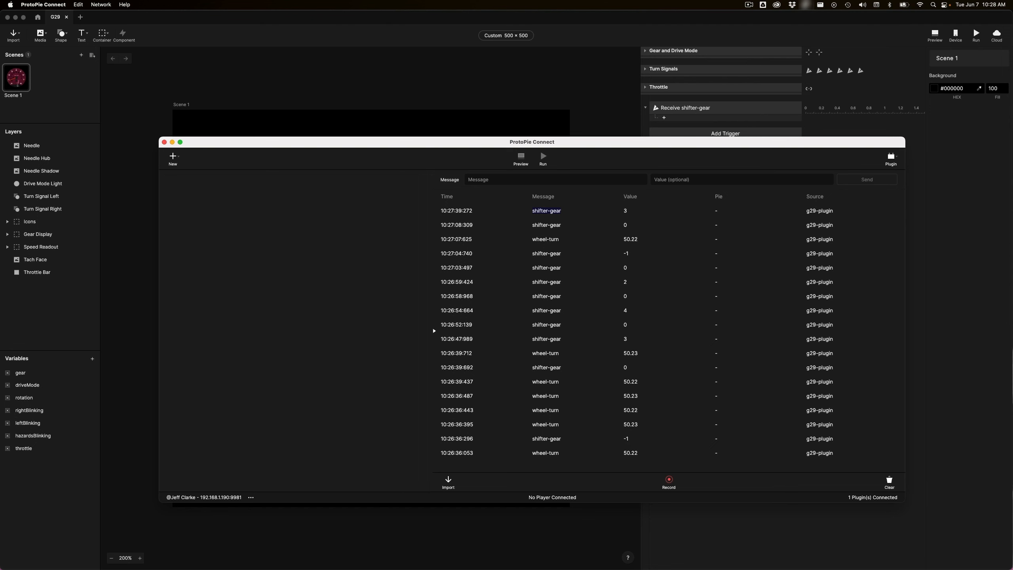
pyautogui.press('super+Tab')
pyautogui.moveTo(430, 315); pyautogui.dragTo(254, 228)
pyautogui.click(253, 160)
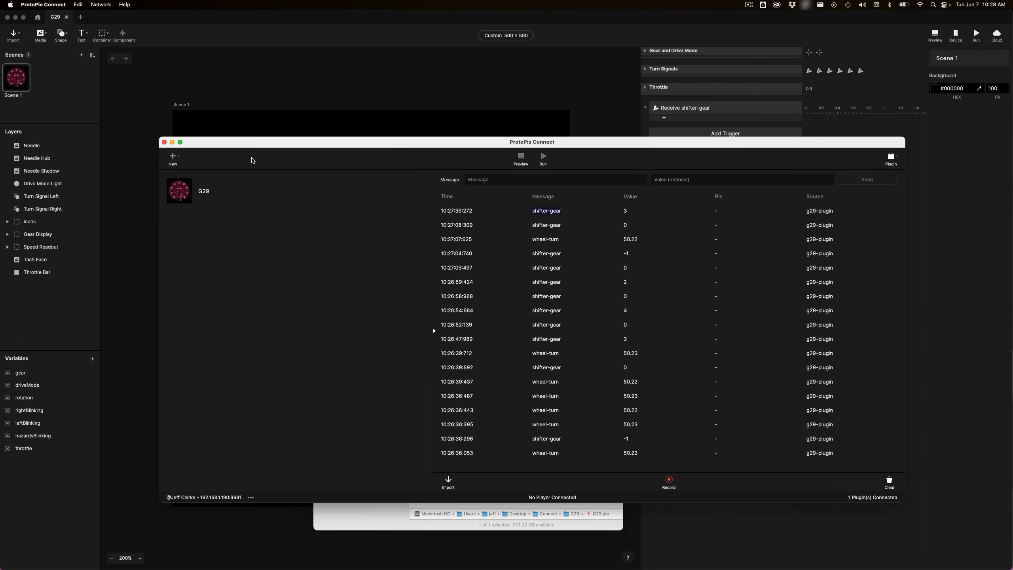
pyautogui.click(338, 193)
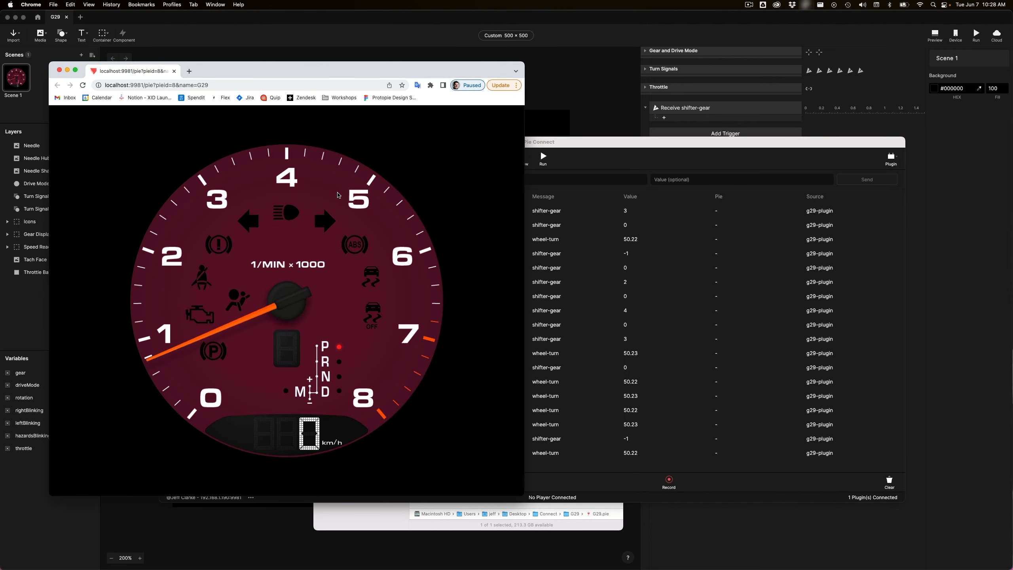
# Clear the message log in ProtoPie Connect and bring the G29 browser preview to the front for testing the shifter
pyautogui.click(731, 153)
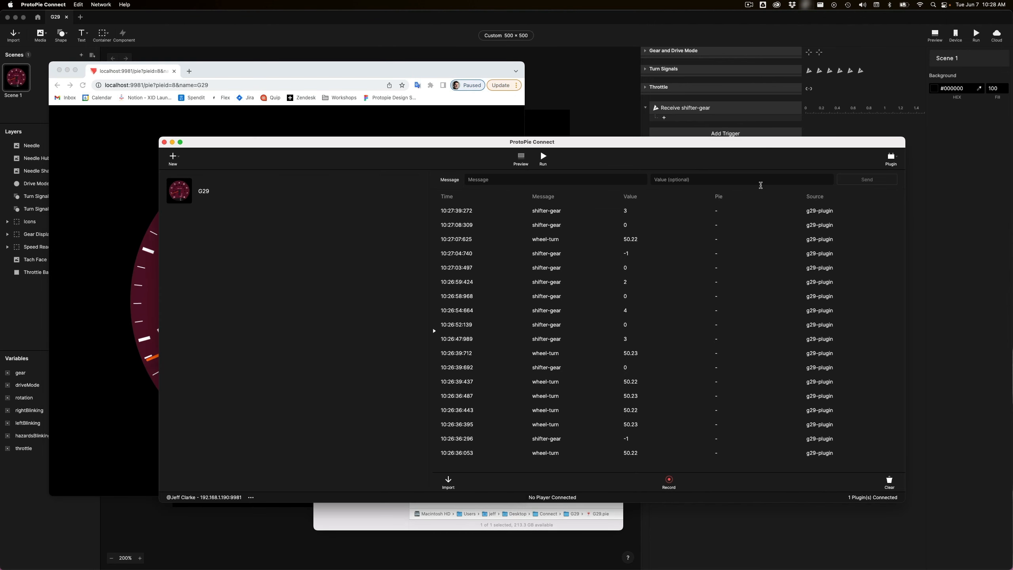
pyautogui.click(889, 482)
pyautogui.click(423, 69)
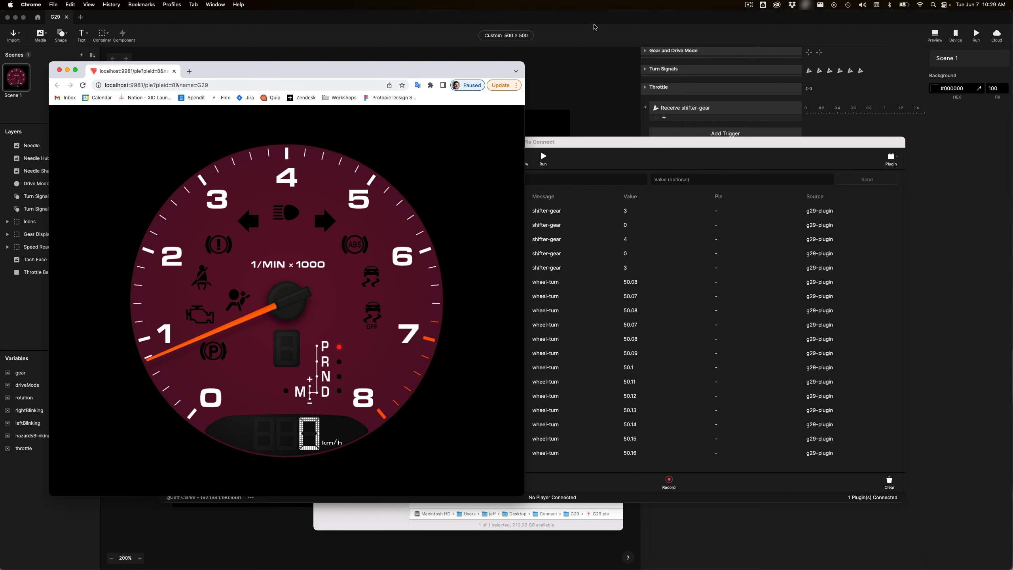
# Switch to ProtoPie and examine the Detect driveMode conditions and the Detect gear opacity responses in the Gear and Drive Mode group
pyautogui.click(657, 89)
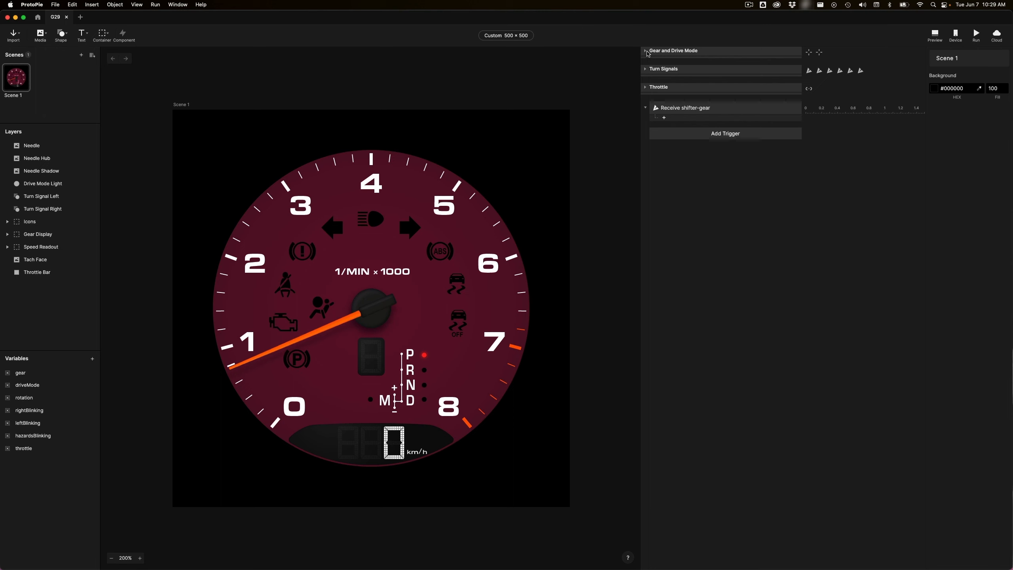
pyautogui.click(645, 51)
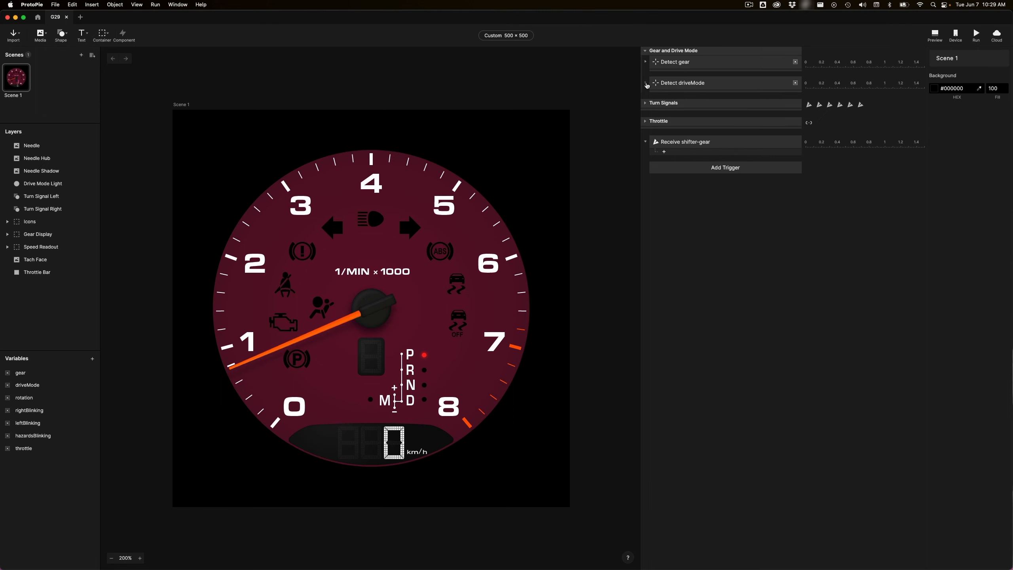
pyautogui.click(646, 83)
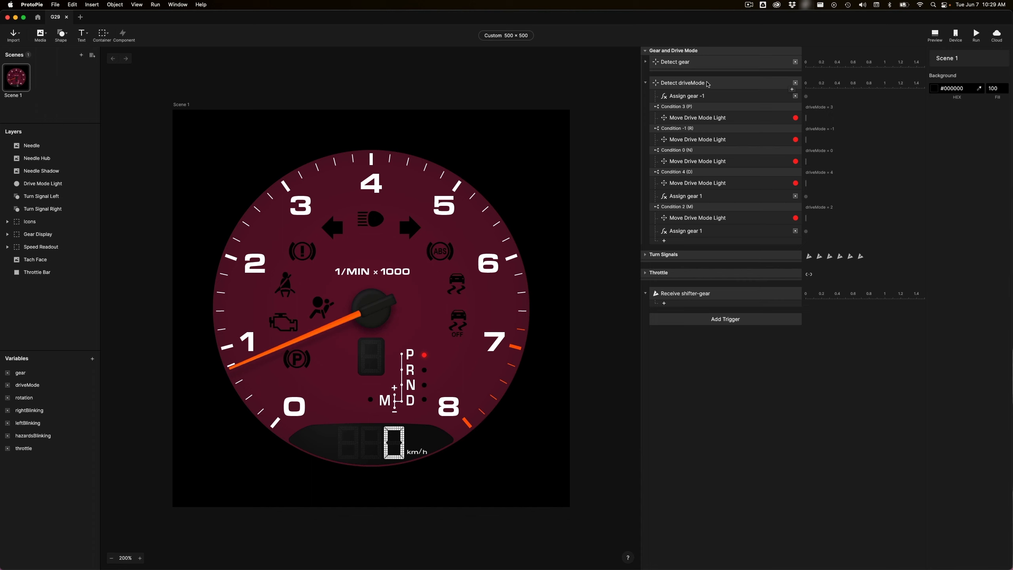
pyautogui.click(701, 84)
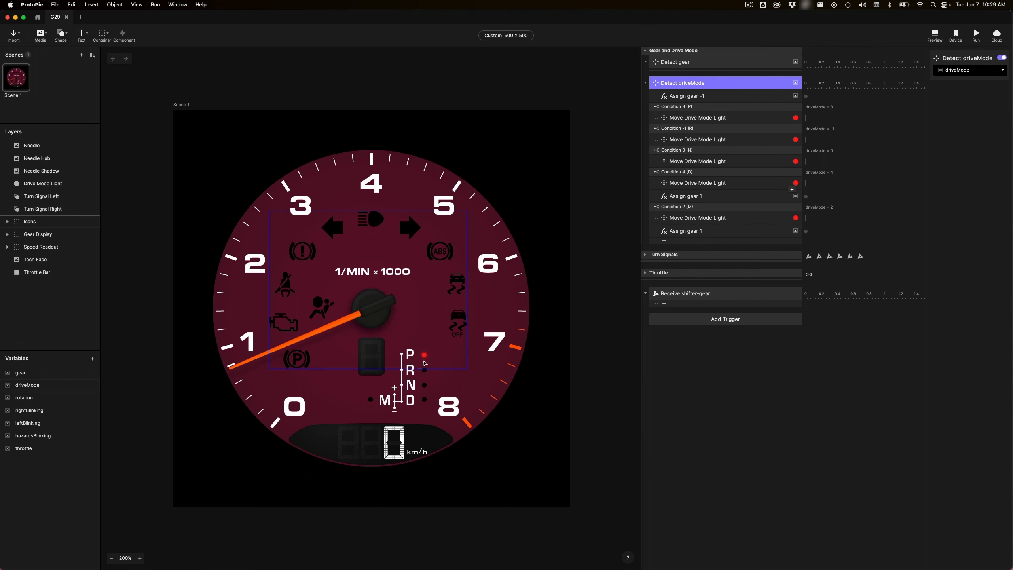
pyautogui.click(646, 83)
pyautogui.click(646, 62)
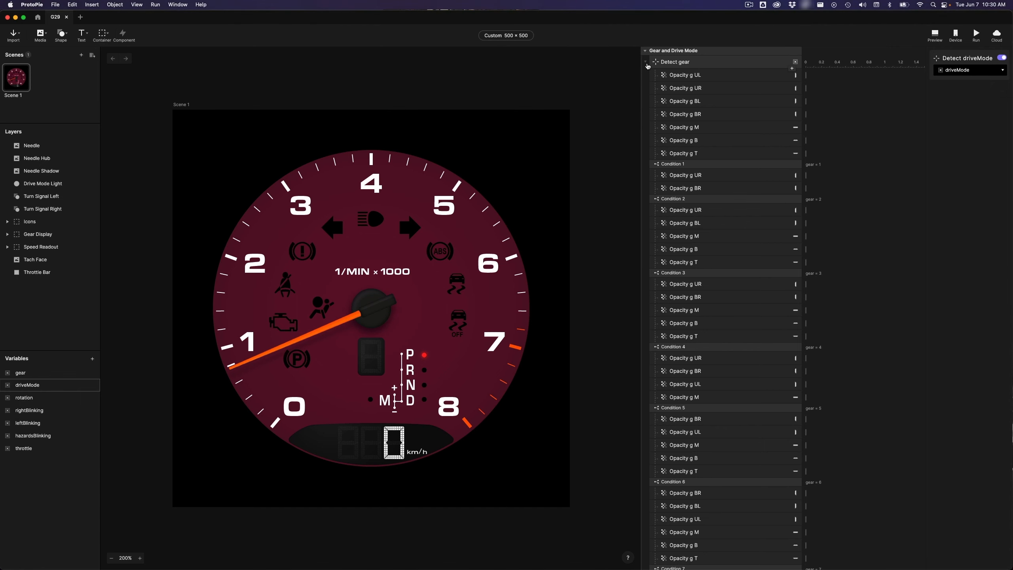
pyautogui.click(645, 62)
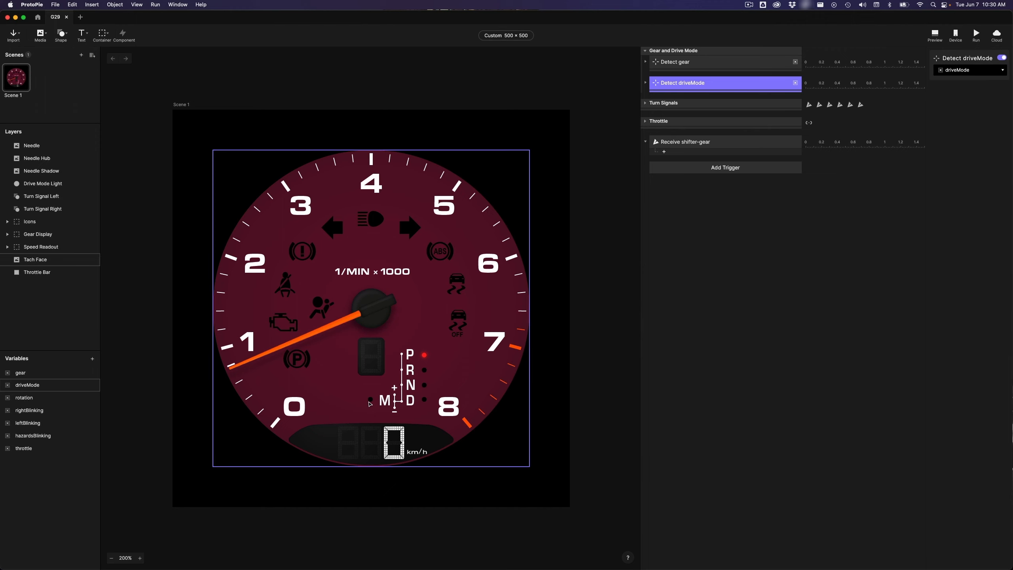
pyautogui.click(729, 277)
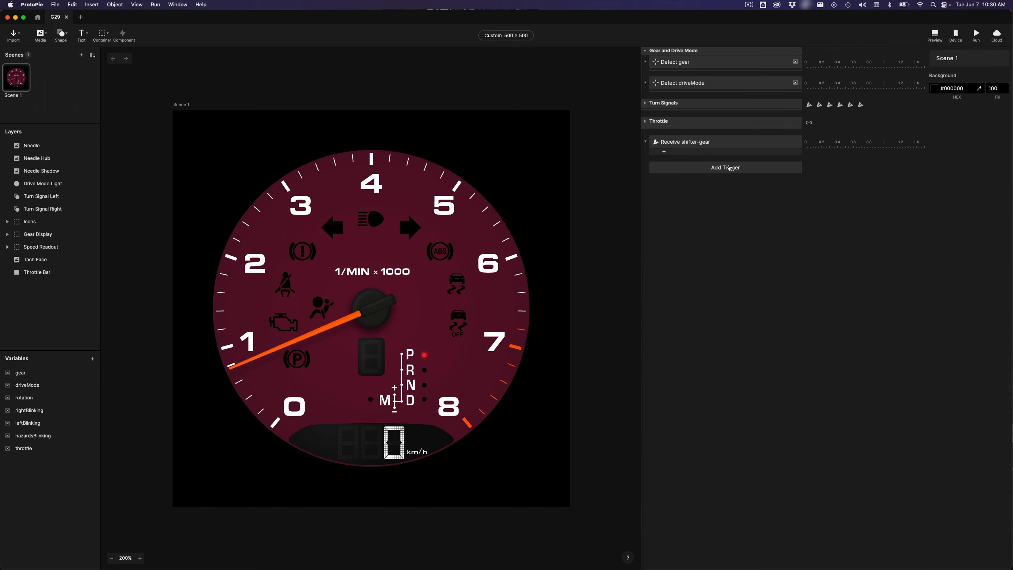
# Switch to ProtoPie Connect and empty its message log again
pyautogui.press('super+Tab')
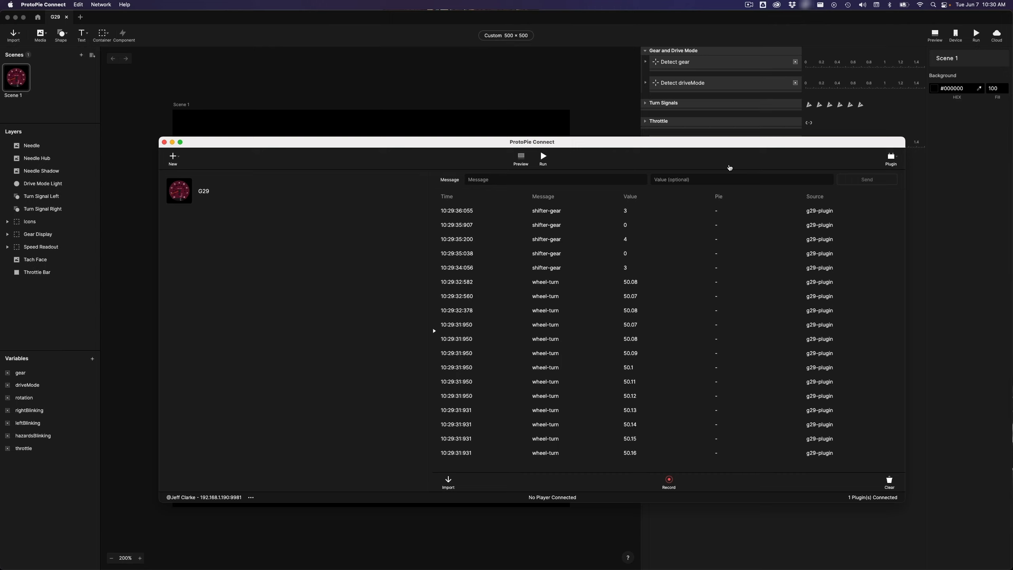
pyautogui.click(889, 482)
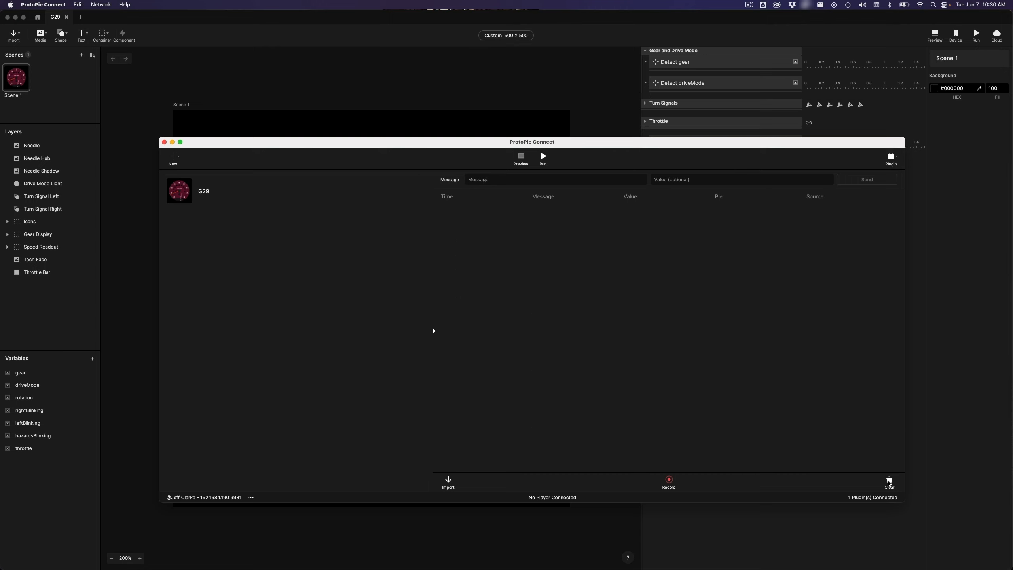
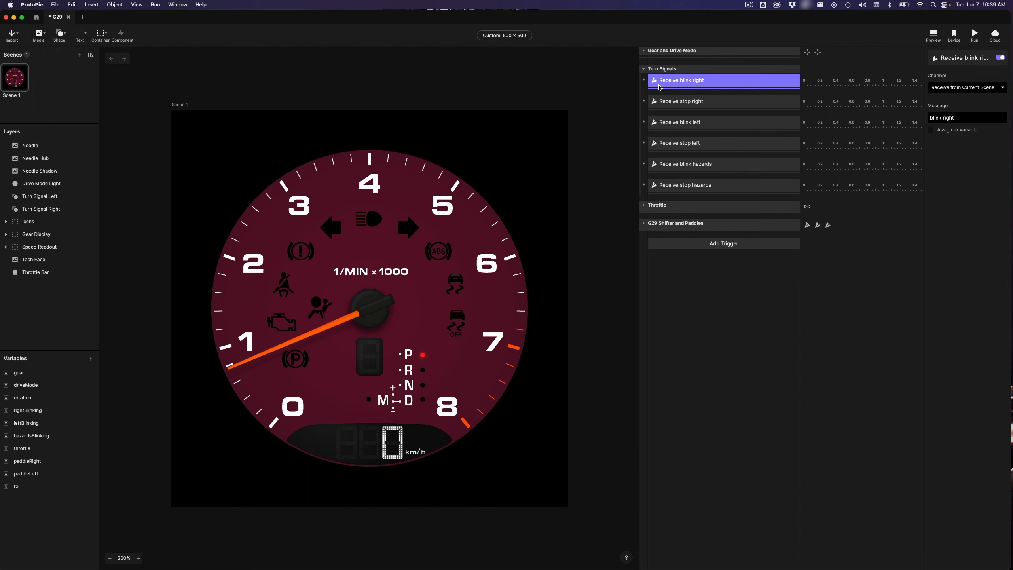
# Review the responses of the Receive blink right trigger and collapse the Turn Signals group
pyautogui.click(644, 81)
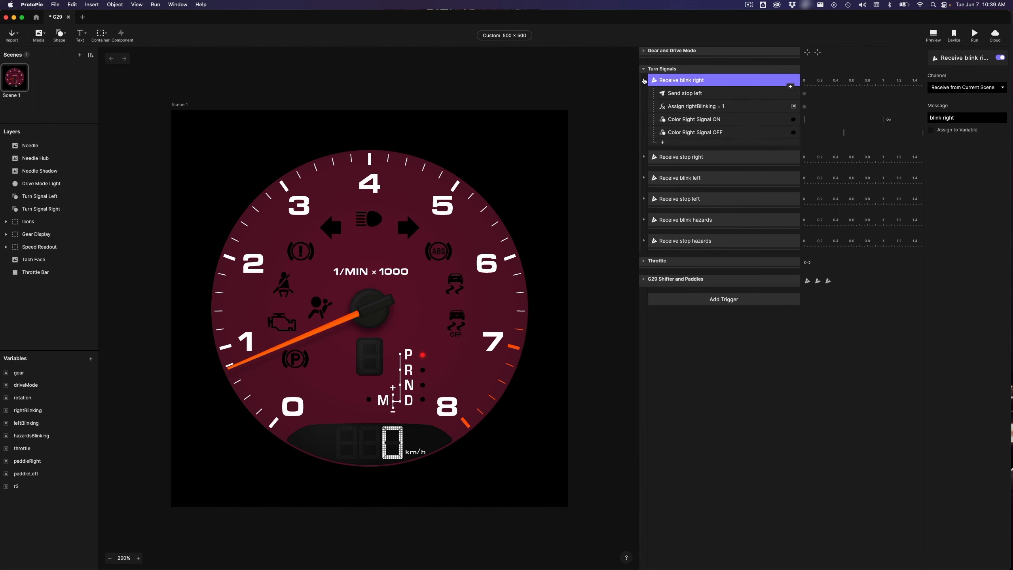
pyautogui.click(644, 80)
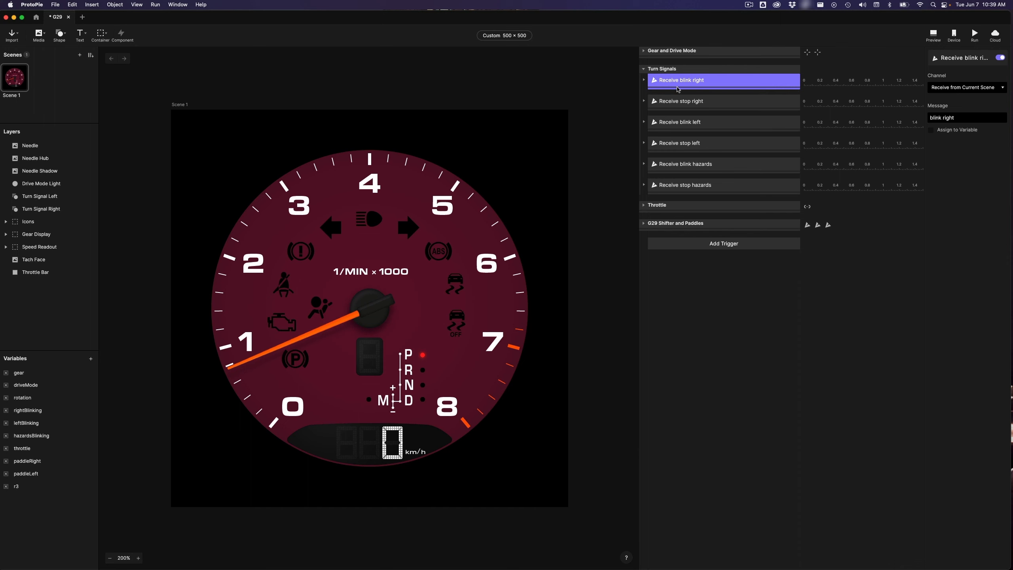
pyautogui.click(647, 68)
# Add a new Receive trigger and set its channel to ProtoPie Studio
pyautogui.click(728, 130)
pyautogui.click(806, 246)
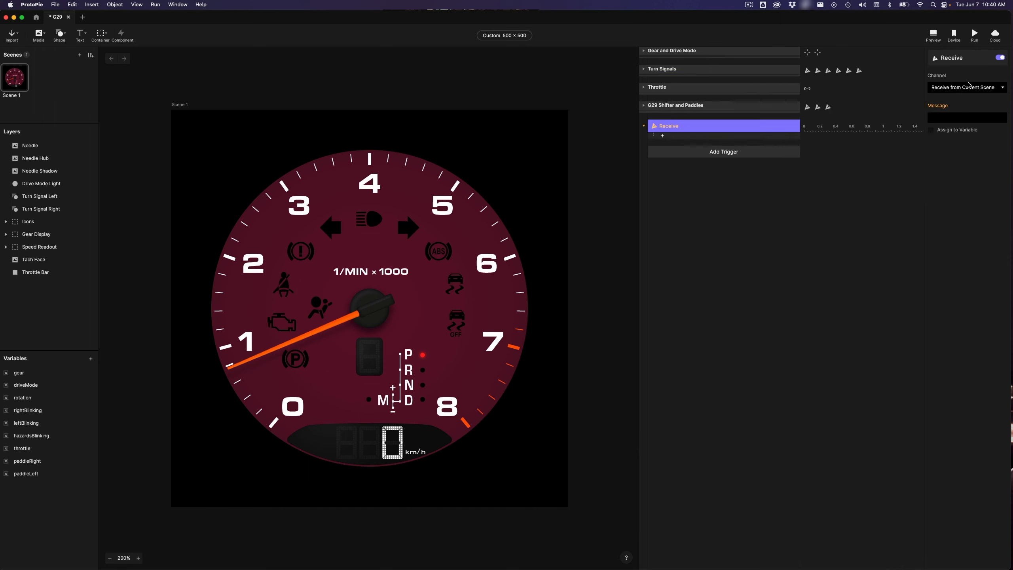
pyautogui.click(968, 87)
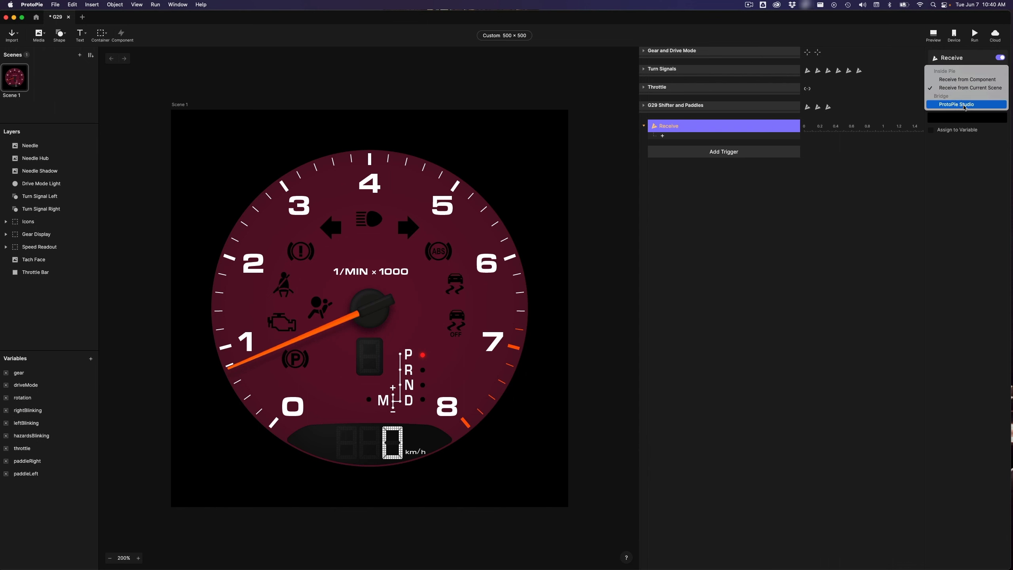
pyautogui.click(964, 105)
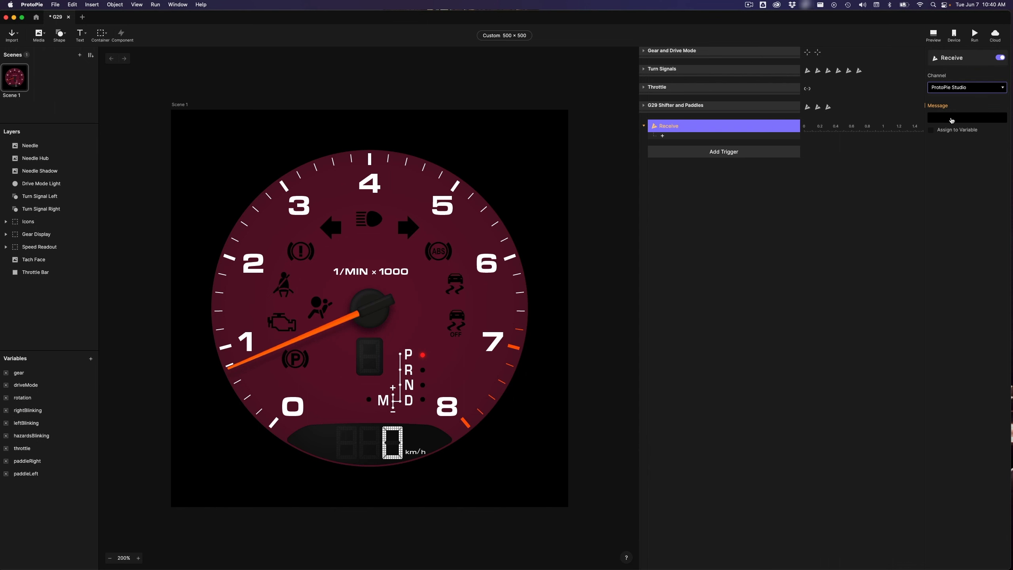
# Copy the message name wheel-button_r3 from the log in ProtoPie Connect
pyautogui.press('super+Tab')
pyautogui.click(559, 416)
pyautogui.scroll(-1, 559, 419)
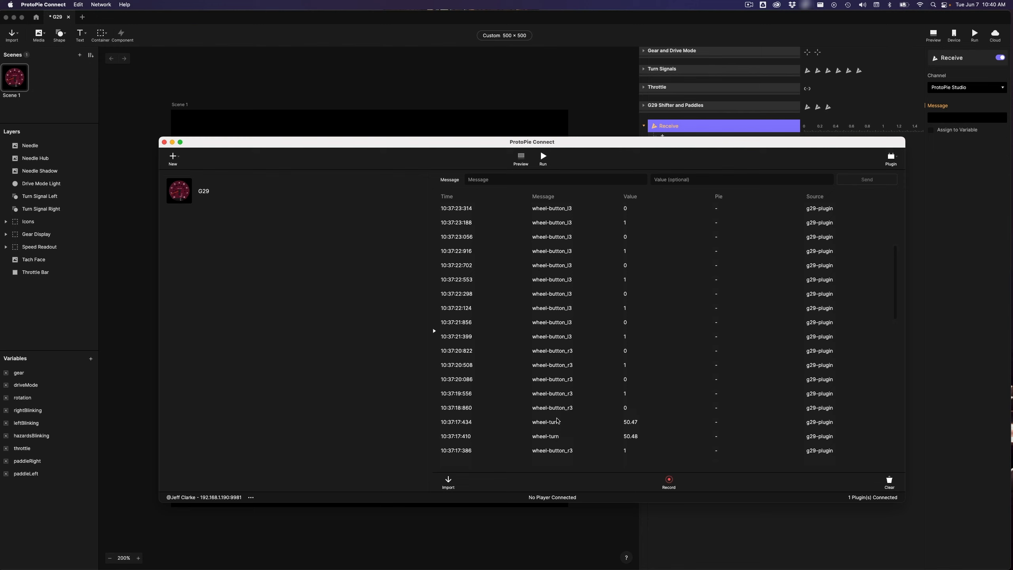
pyautogui.moveTo(534, 398); pyautogui.dragTo(577, 399)
pyautogui.press('super+c')
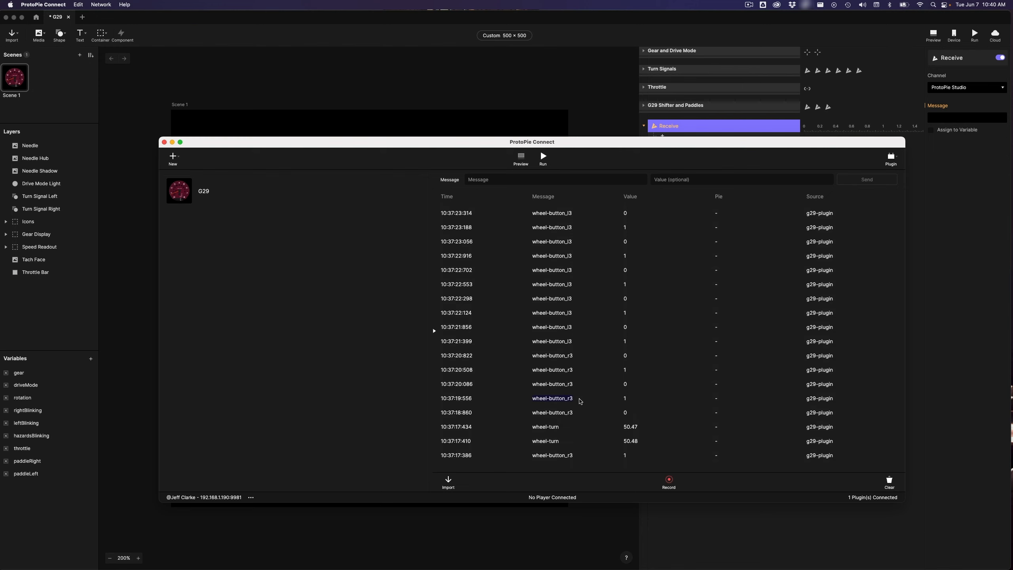
# Set the new Receive trigger's message to wheel-button_r3 in ProtoPie, and check the button's logged values in ProtoPie Connect
pyautogui.click(718, 39)
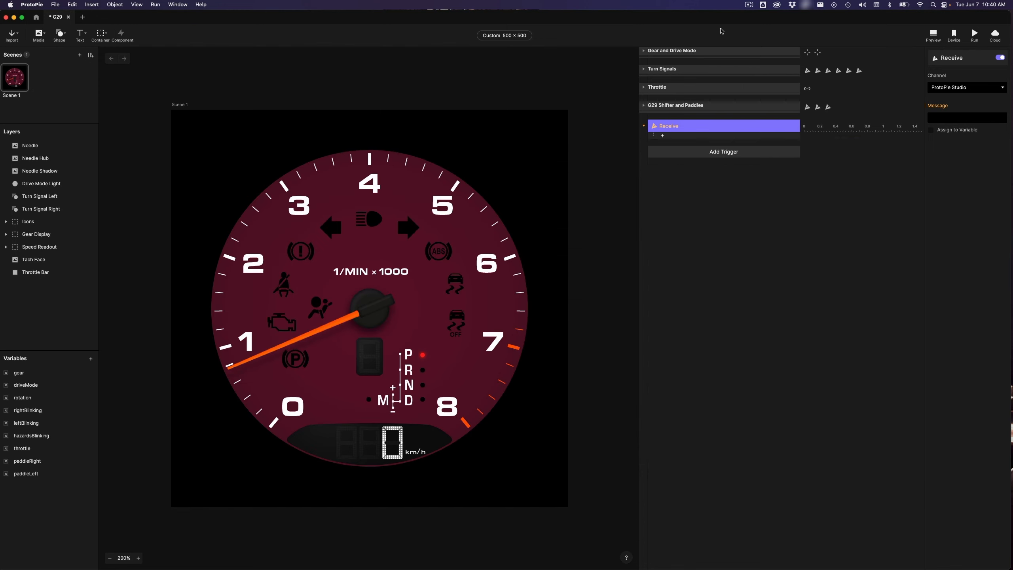
pyautogui.click(972, 116)
pyautogui.press('super+v')
pyautogui.press('Return')
pyautogui.press('super+Tab')
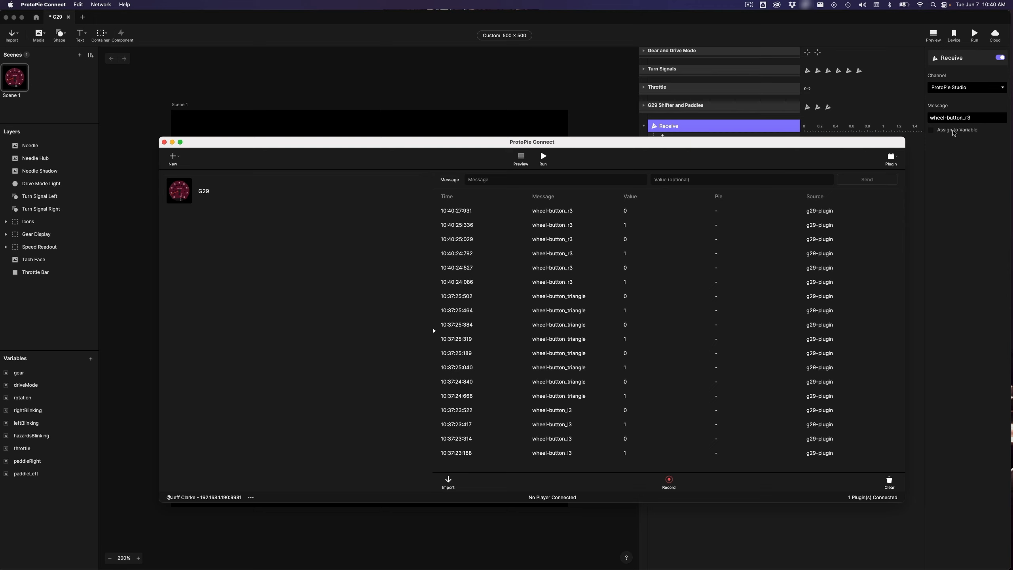
pyautogui.click(704, 21)
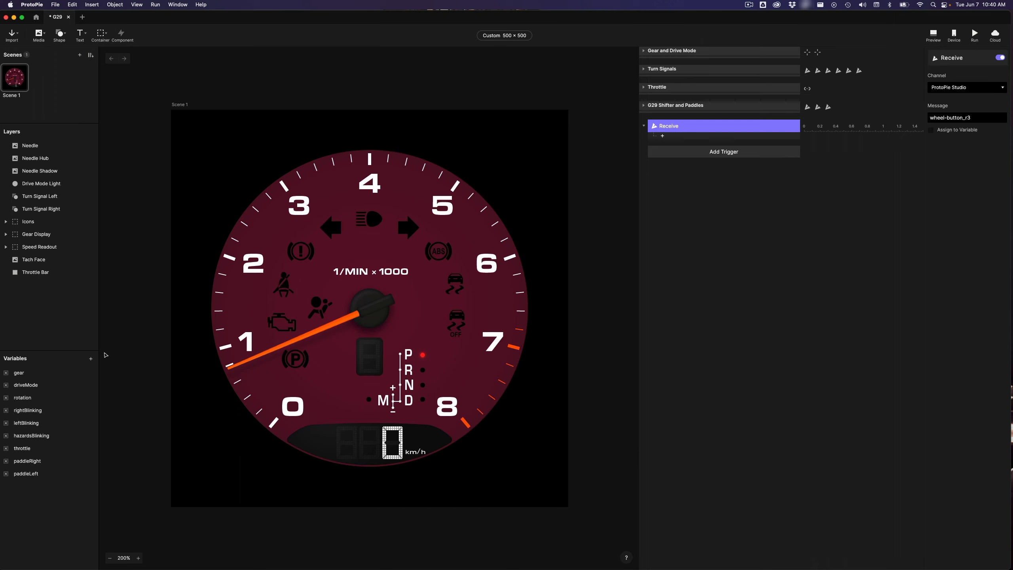
# Create a new scene-level variable and name it r3
pyautogui.click(90, 358)
pyautogui.click(67, 377)
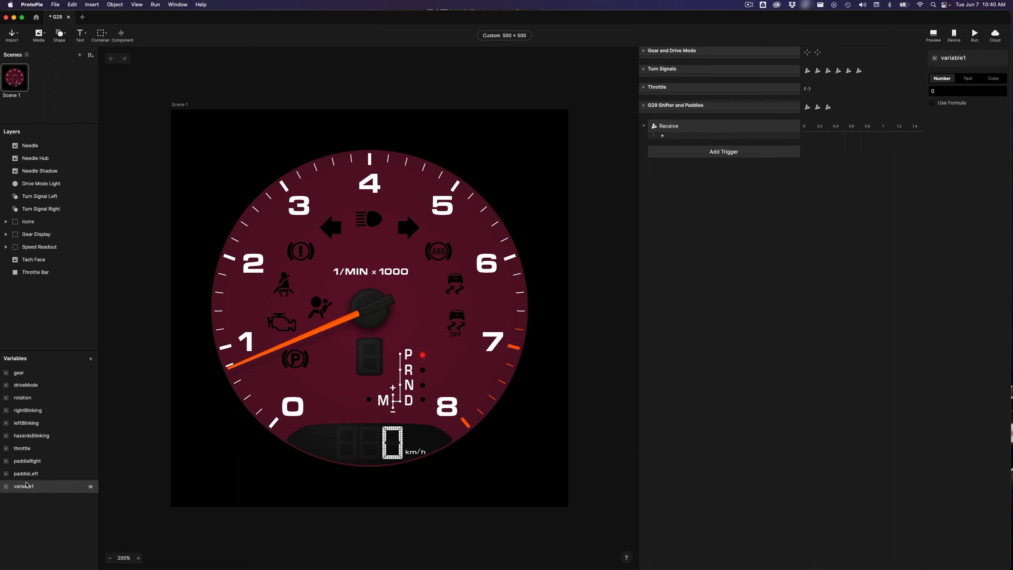
pyautogui.doubleClick(26, 484)
pyautogui.write('r3')
pyautogui.press('Return')
# Assign the value received by the wheel-button_r3 trigger to the r3 variable
pyautogui.click(724, 125)
pyautogui.click(960, 131)
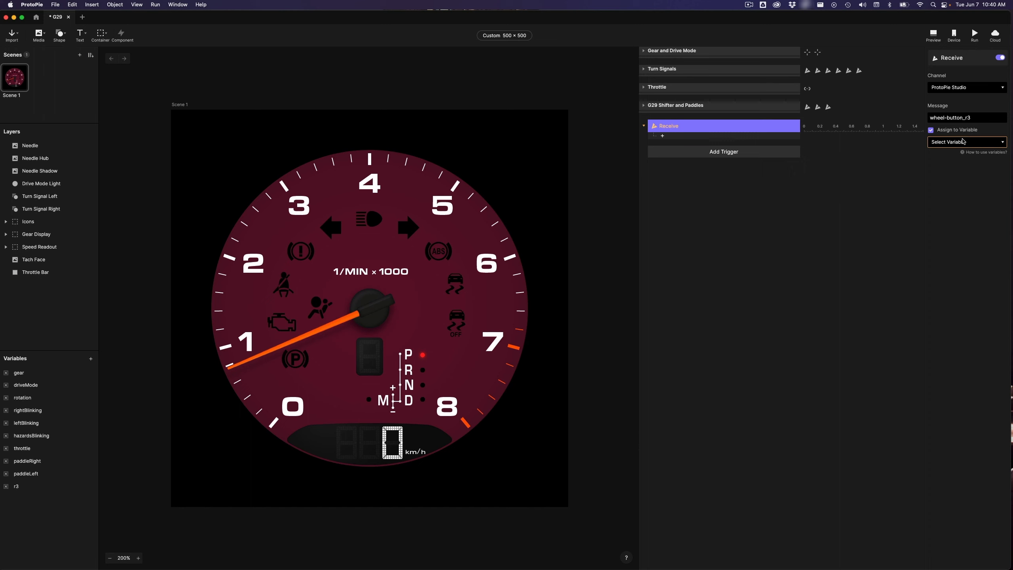
pyautogui.click(964, 142)
pyautogui.click(959, 259)
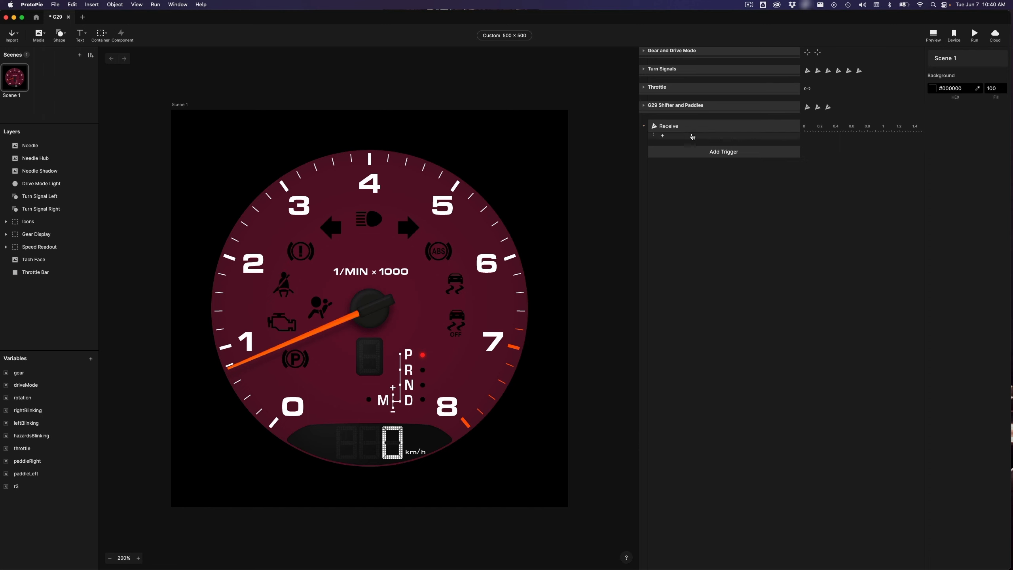
# Add a condition under the wheel-button_r3 Receive trigger that checks whether r3 equals 1
pyautogui.click(690, 135)
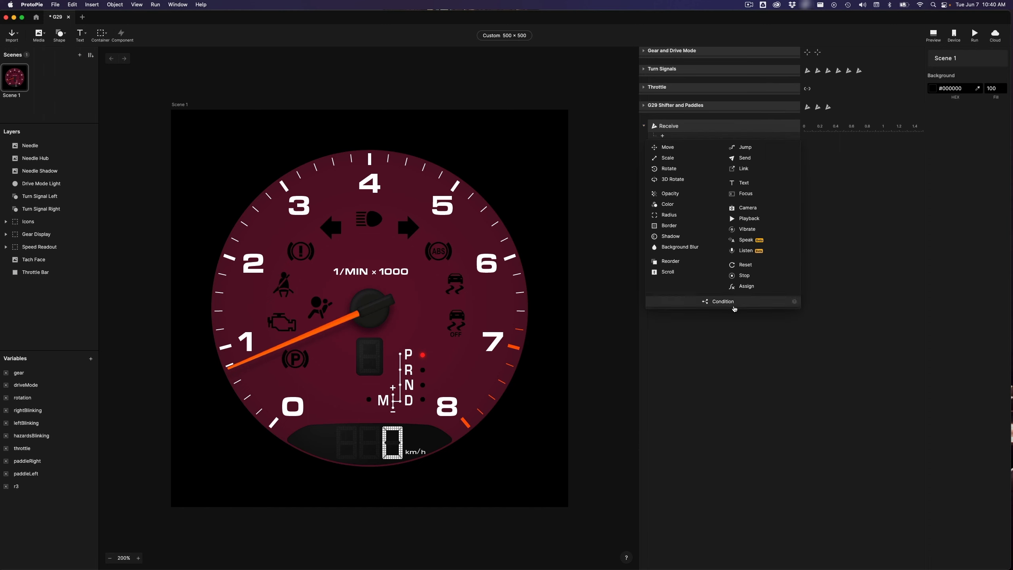
pyautogui.click(722, 301)
pyautogui.click(966, 111)
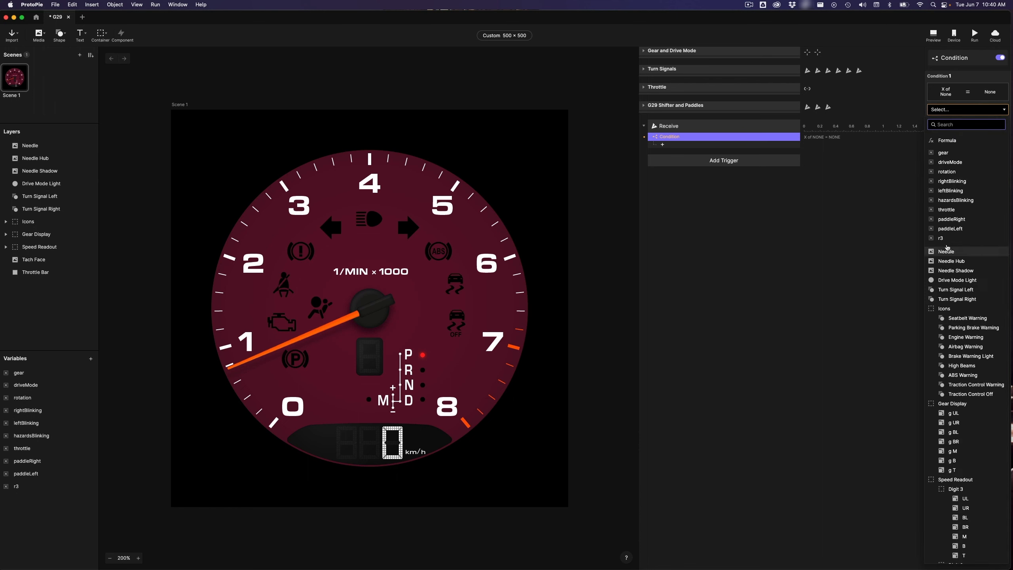
pyautogui.click(965, 238)
pyautogui.write('1')
pyautogui.press('Return')
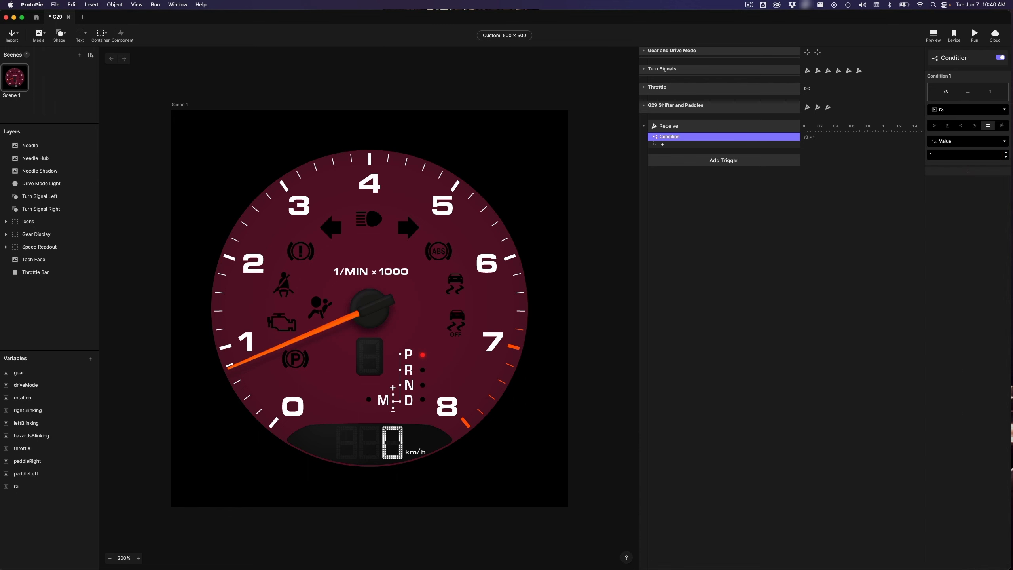
# Add a Send response under the r3 condition and copy the message of the Receive blink right trigger in Turn Signals
pyautogui.click(681, 146)
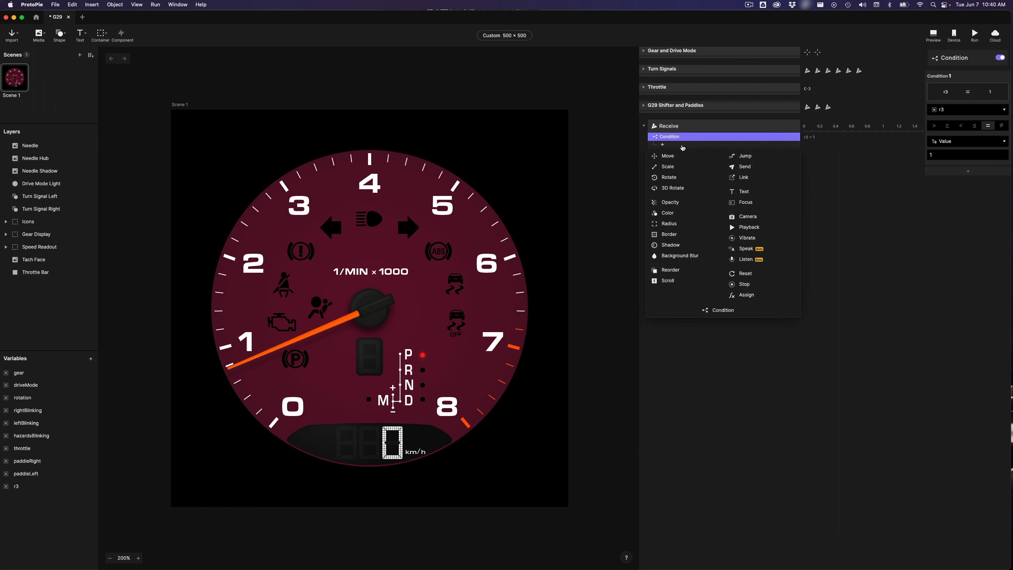
pyautogui.click(745, 167)
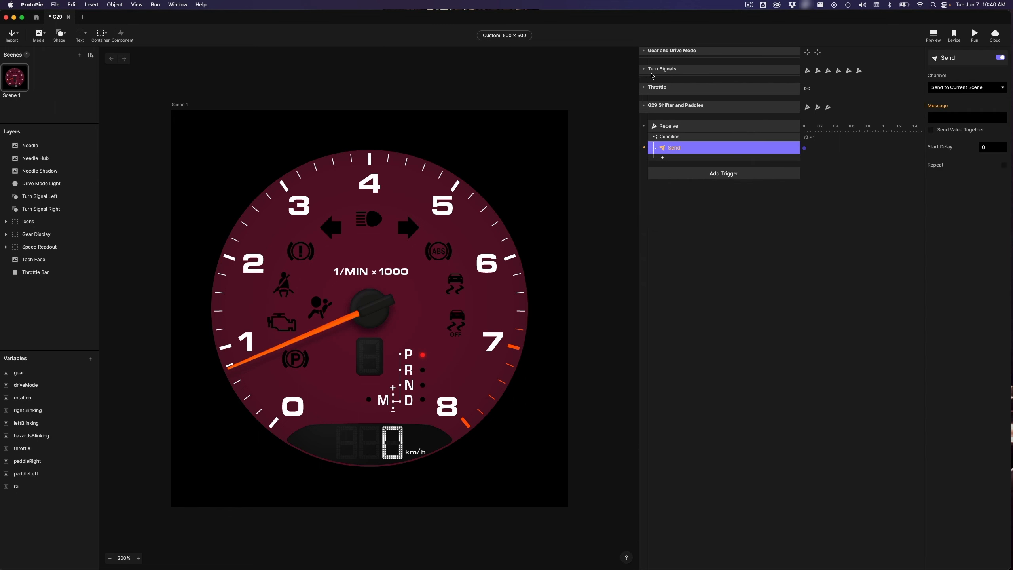
pyautogui.click(643, 70)
pyautogui.click(705, 80)
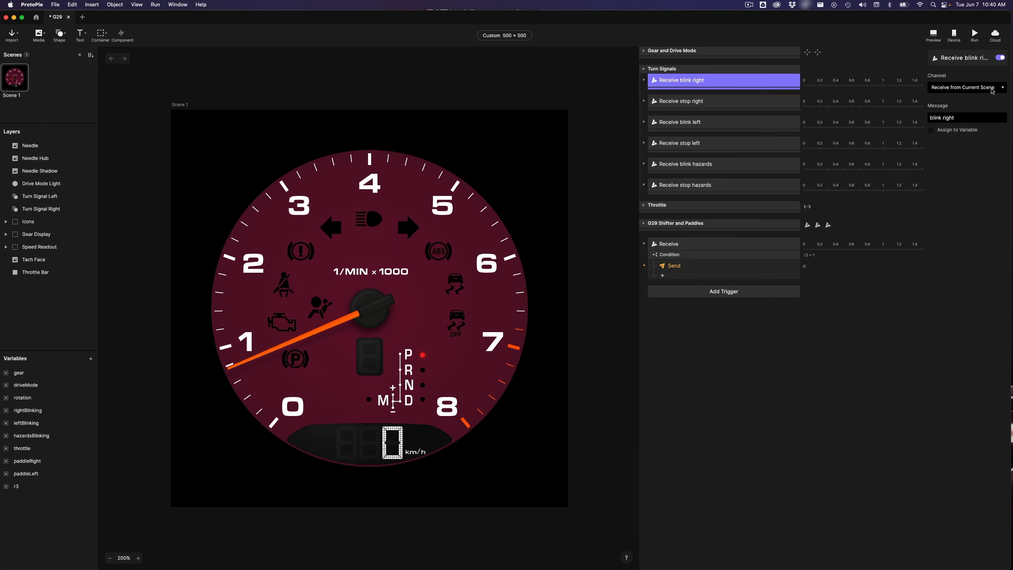
pyautogui.click(972, 118)
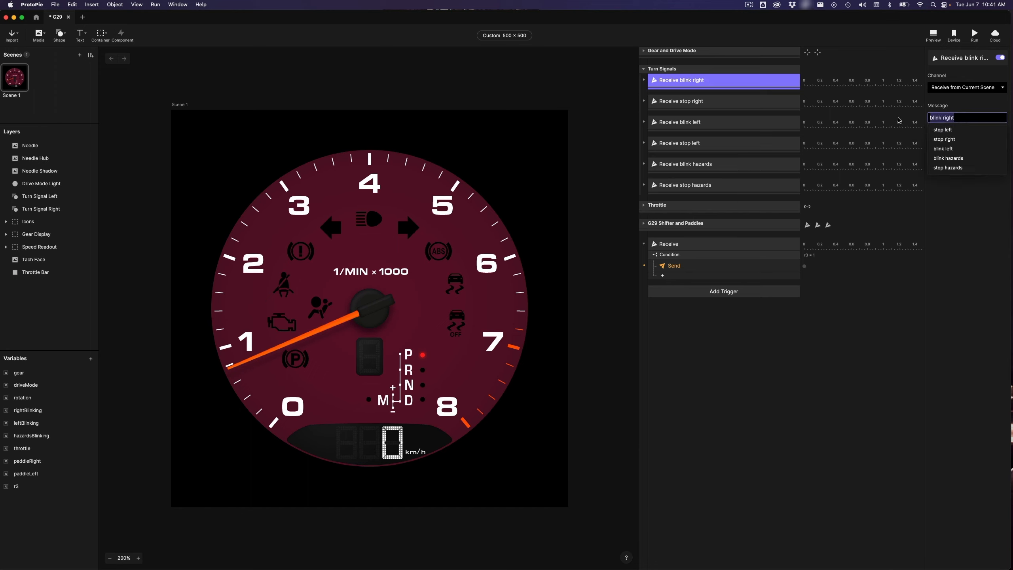
pyautogui.press('super+c')
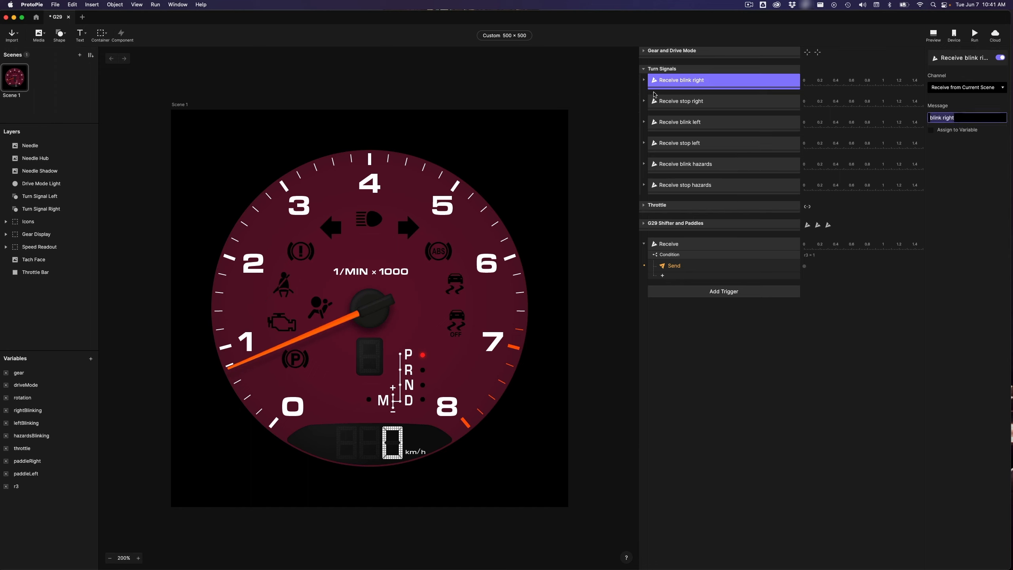
# Set the new Send response's message to blink right and save the prototype
pyautogui.click(643, 69)
pyautogui.click(696, 148)
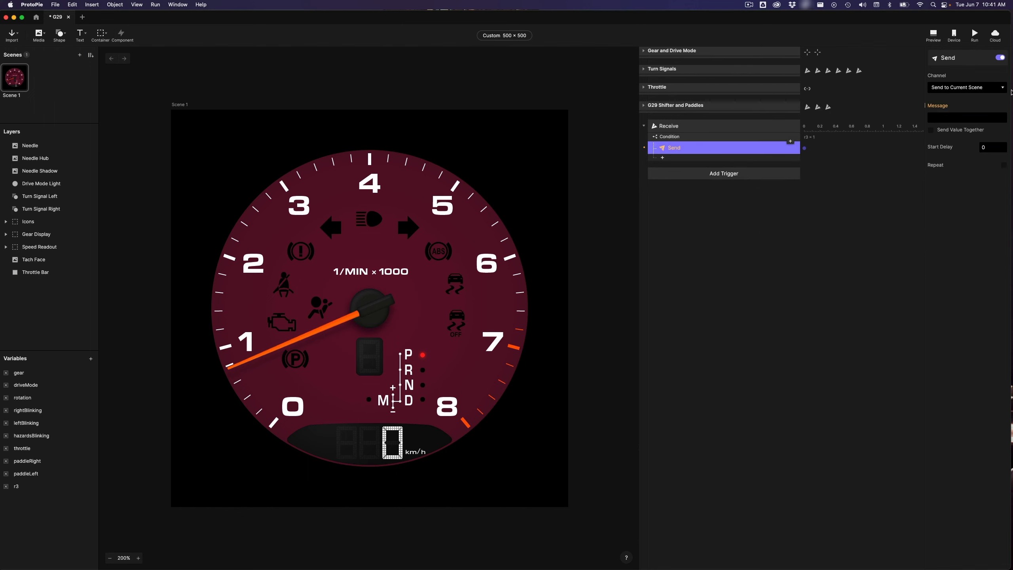
pyautogui.click(969, 118)
pyautogui.press('super+v')
pyautogui.press('Return')
pyautogui.press('super+s')
# Clear the message log in ProtoPie Connect and check the R3 button's effect on the tachometer in Chrome
pyautogui.click(911, 31)
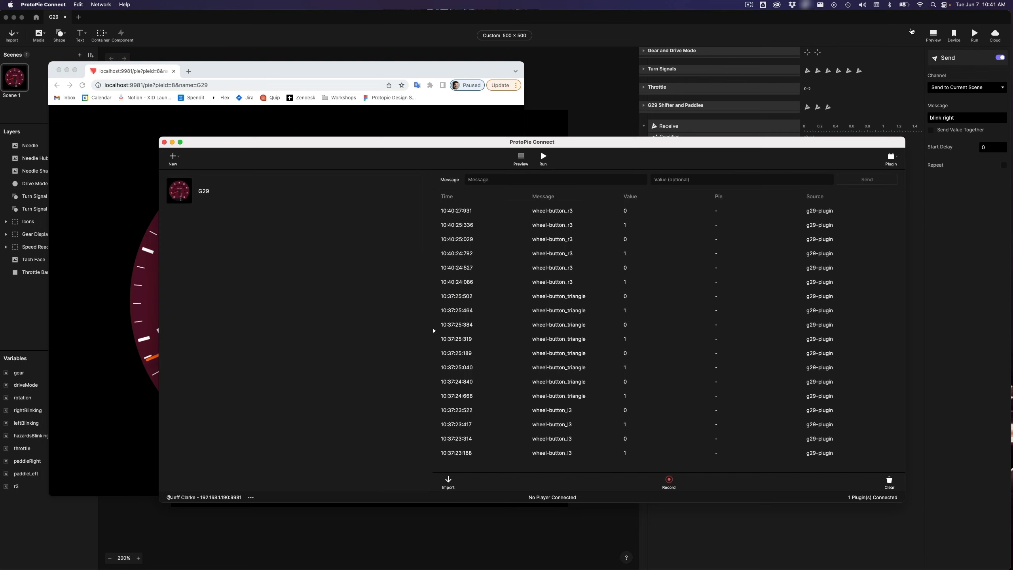
pyautogui.click(889, 481)
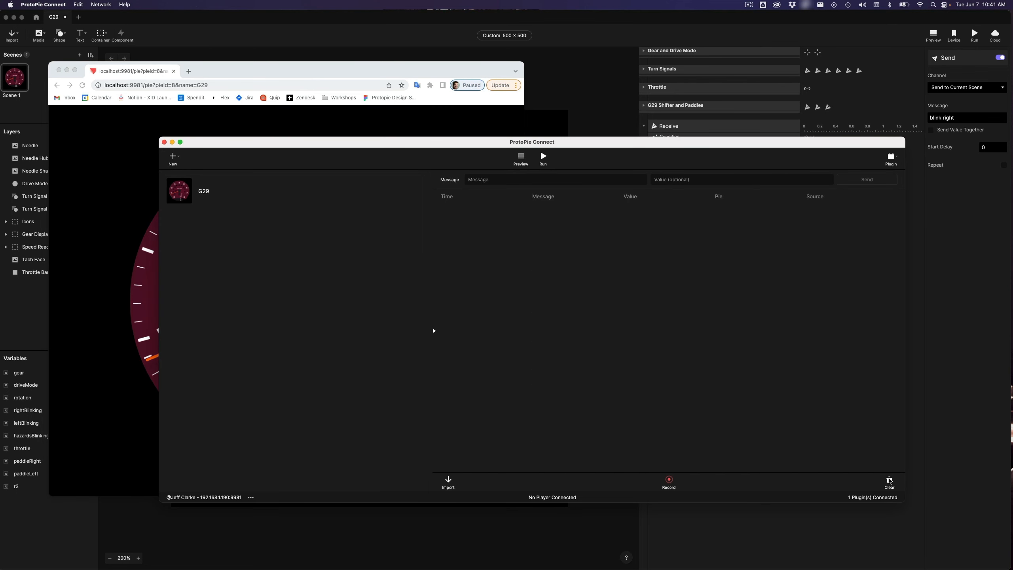
pyautogui.click(412, 72)
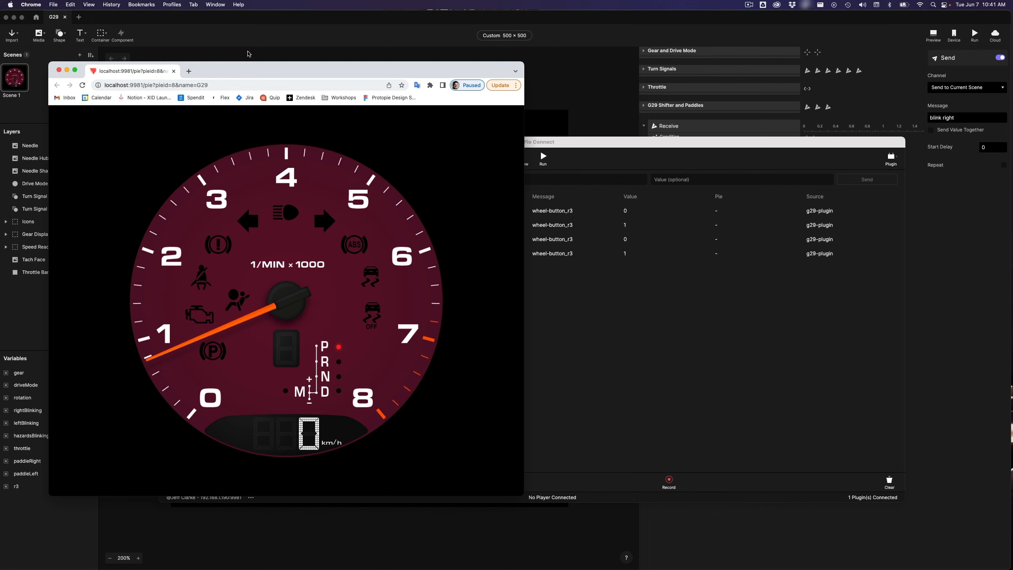
pyautogui.click(238, 28)
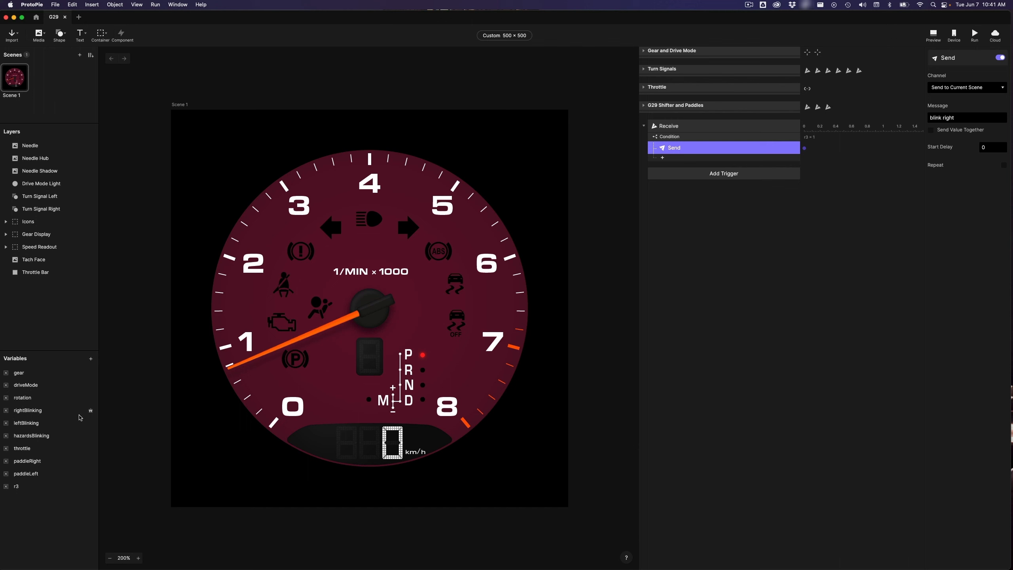
# Show the rightBlinking and leftBlinking variables on the canvas for debugging, save, and check them in the Chrome preview
pyautogui.click(90, 411)
pyautogui.click(91, 423)
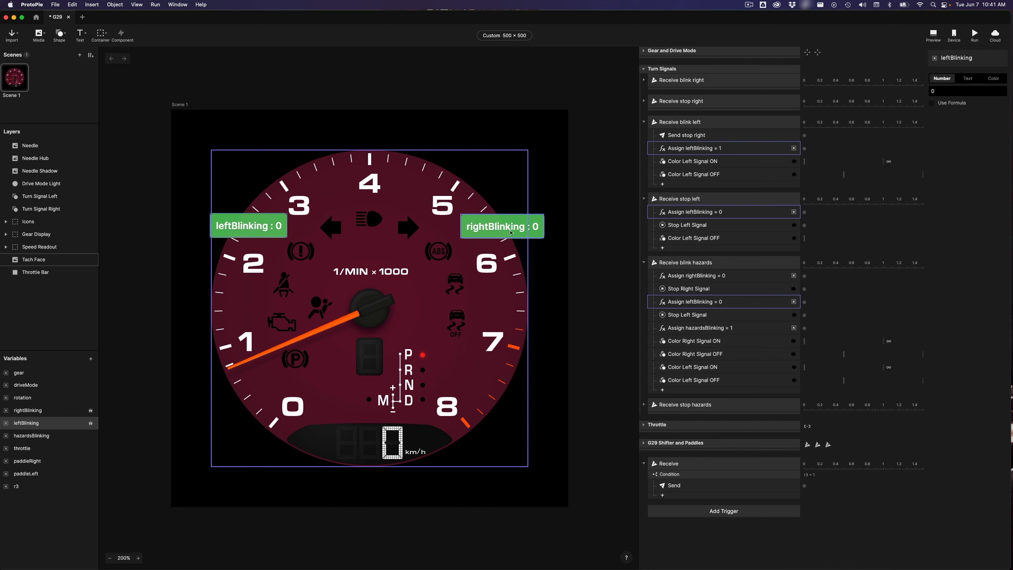
pyautogui.press('super+s')
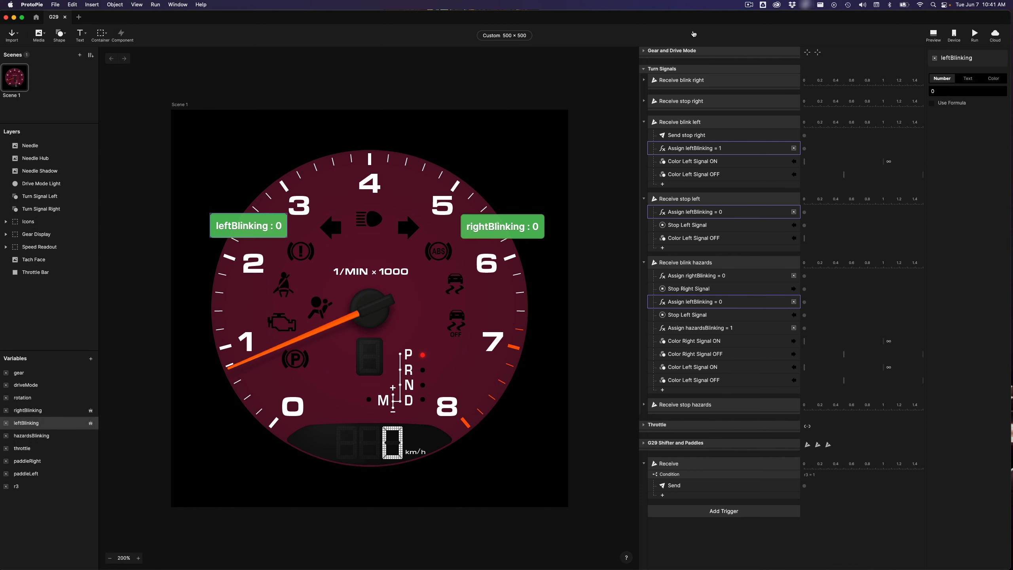
pyautogui.press('super+Tab')
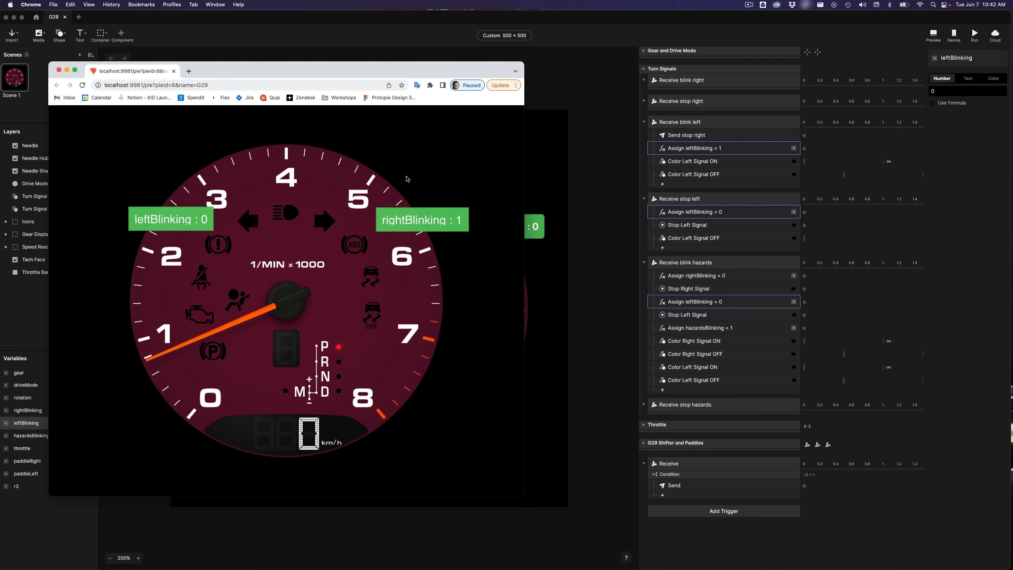
# Add a second rule to the r3 condition in ProtoPie that requires rightBlinking to equal 0
pyautogui.scroll(-2, 698, 452)
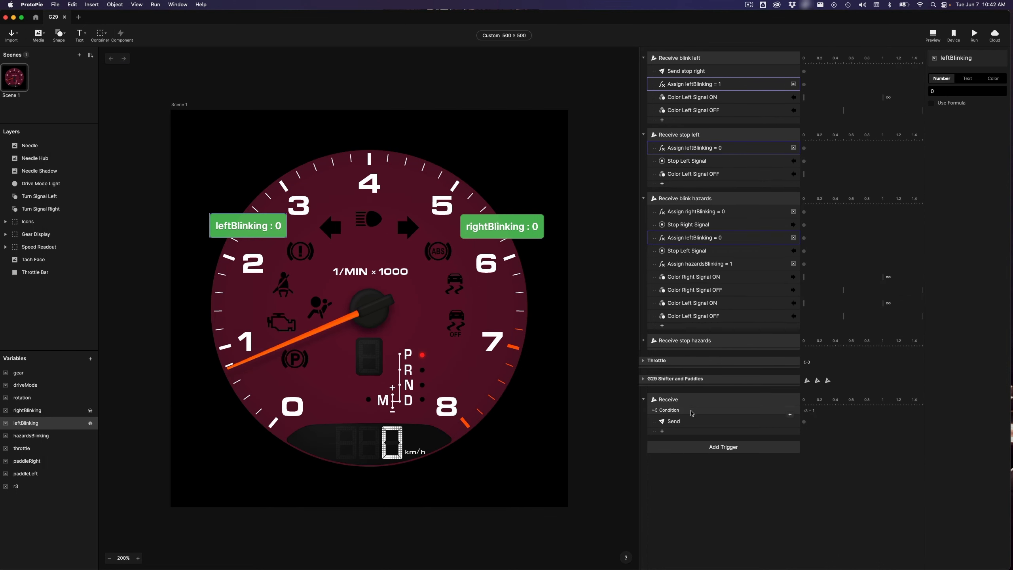
pyautogui.click(692, 414)
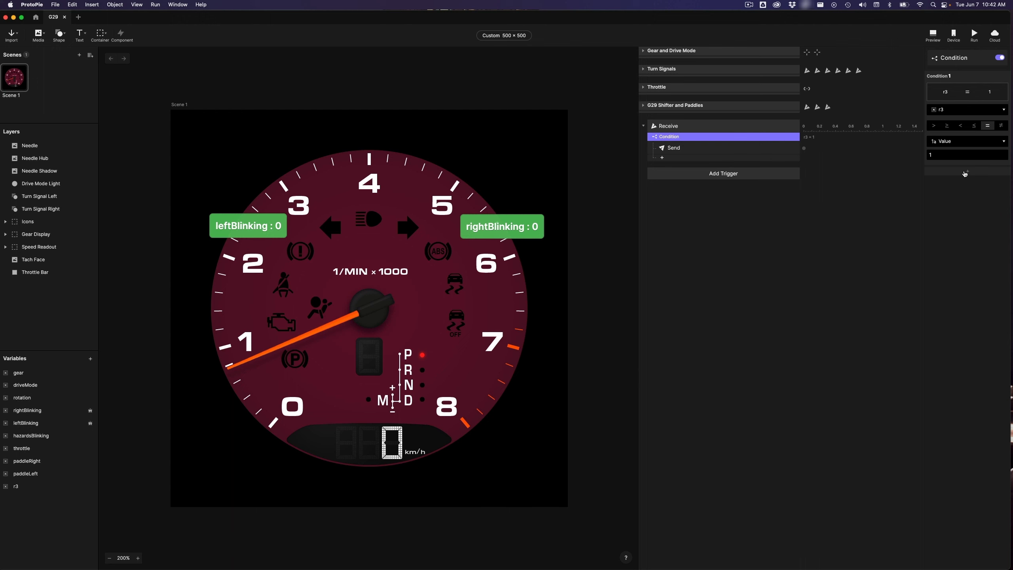
pyautogui.click(967, 171)
pyautogui.click(956, 206)
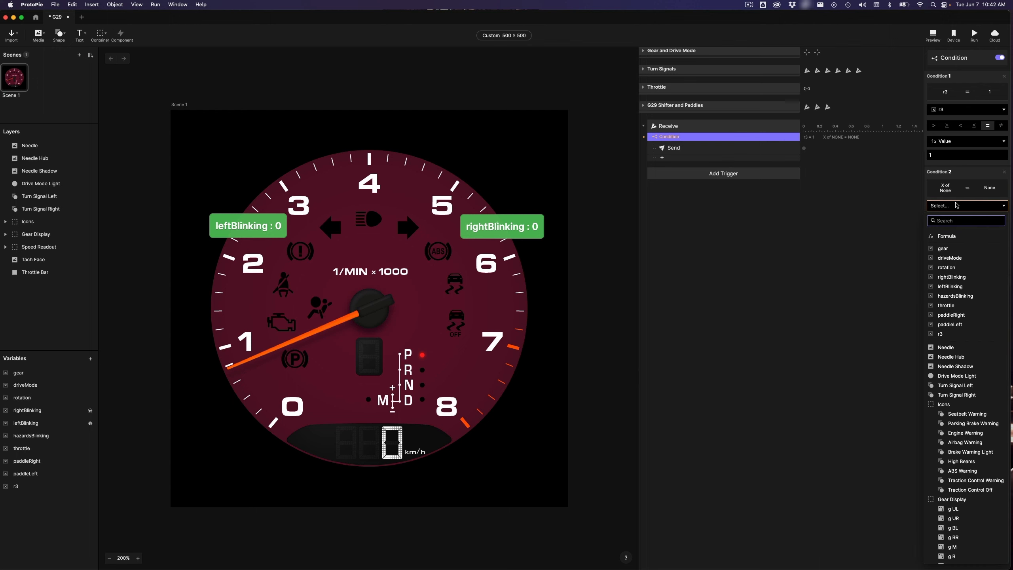
pyautogui.click(951, 276)
pyautogui.click(952, 251)
pyautogui.write('0')
pyautogui.press('Return')
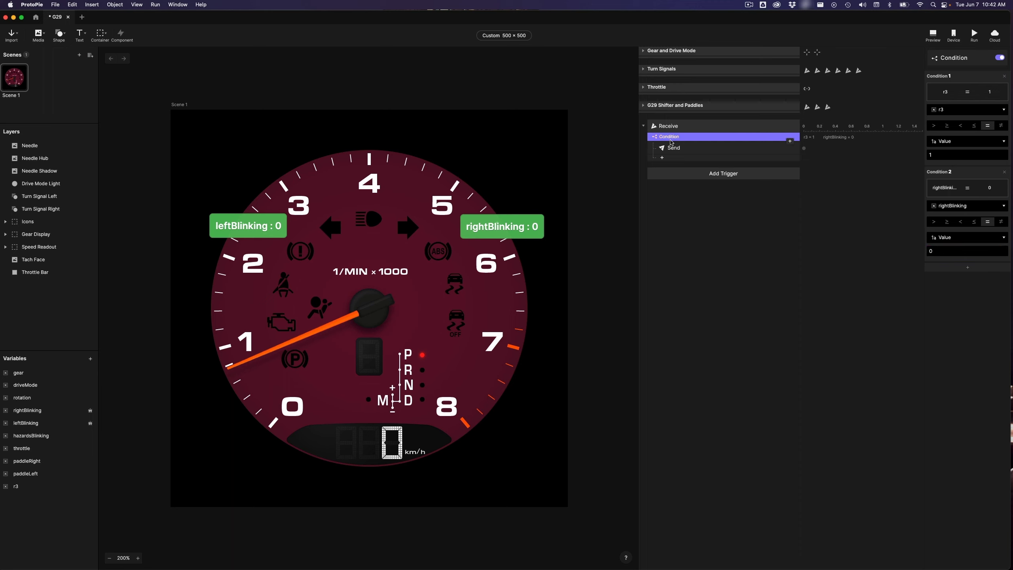
# Review the Send response's message and the Receive stop right trigger in Turn Signals
pyautogui.click(679, 151)
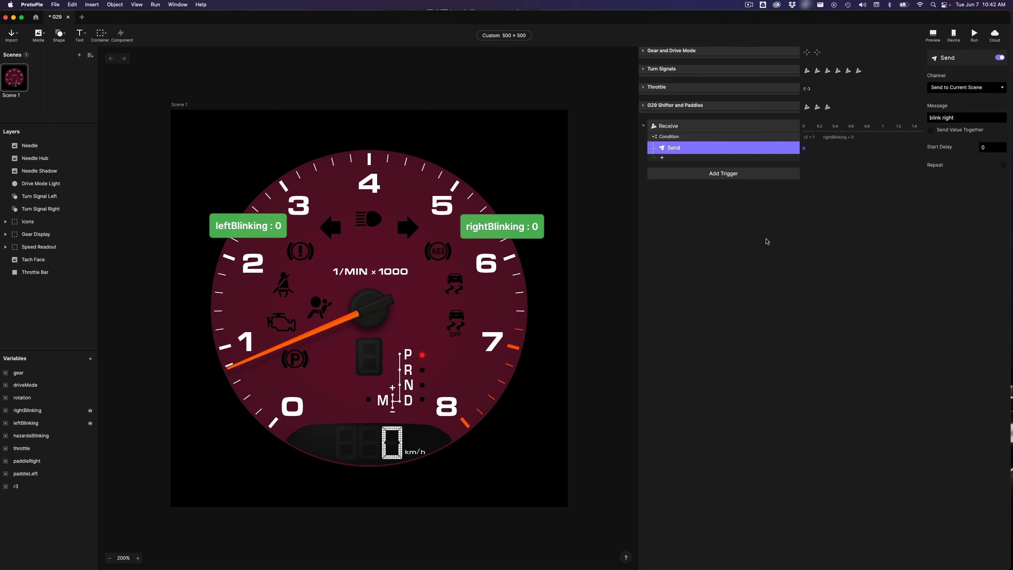
pyautogui.click(763, 239)
pyautogui.click(643, 69)
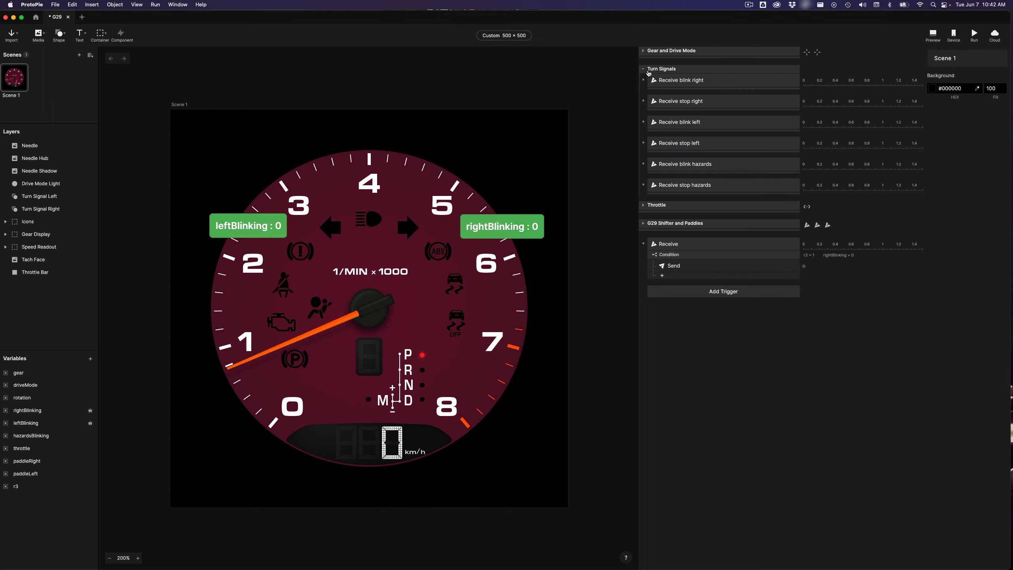
pyautogui.click(704, 106)
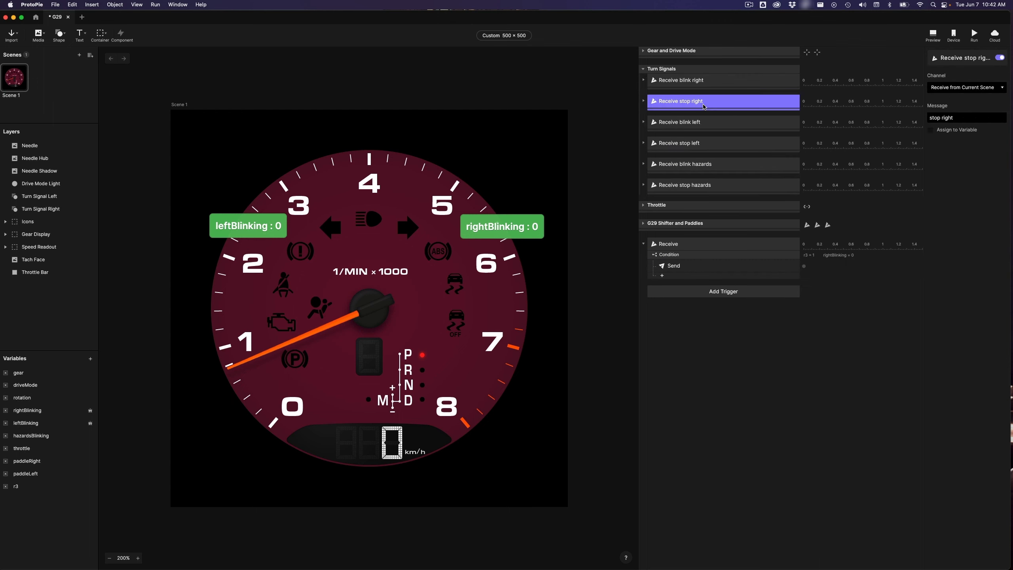
pyautogui.click(643, 68)
pyautogui.click(698, 126)
# Duplicate the r3 condition with its Send response and make the copy require rightBlinking to equal 1
pyautogui.click(697, 137)
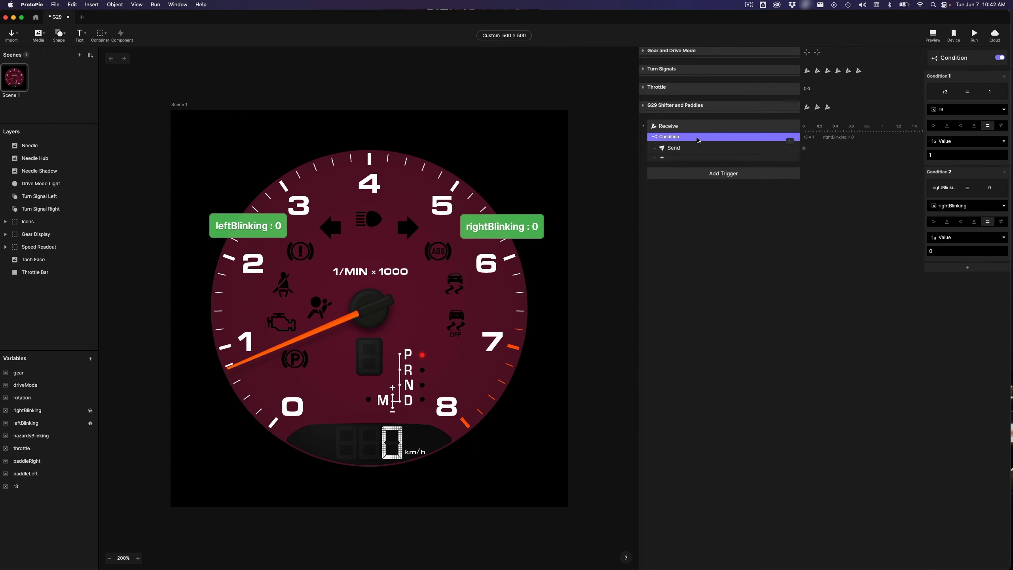
pyautogui.press('super+d')
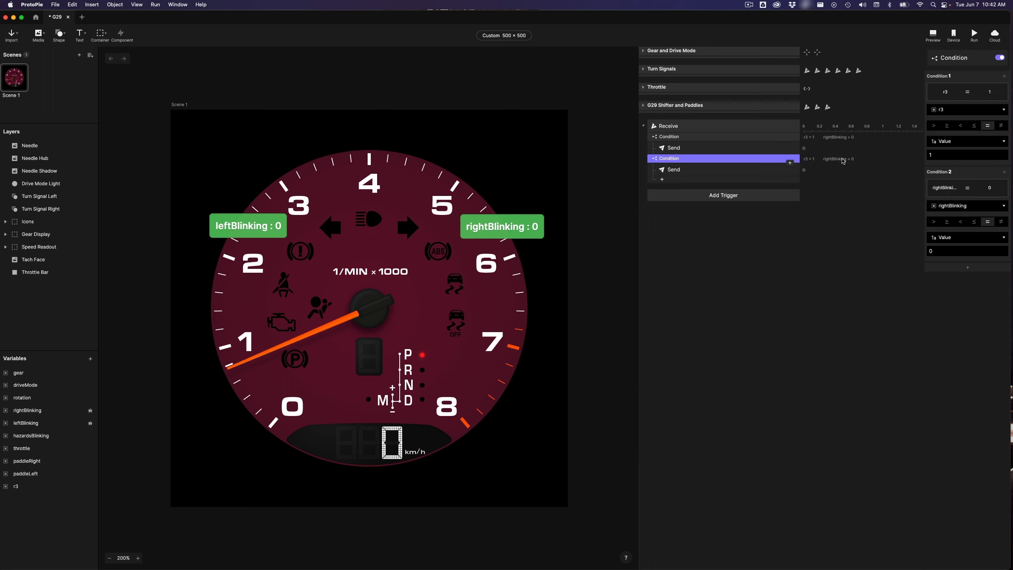
pyautogui.click(956, 254)
pyautogui.write('1')
pyautogui.press('Return')
# Set the duplicated Send response's message to stop right, matching the Turn Signals trigger, and save the prototype
pyautogui.click(694, 170)
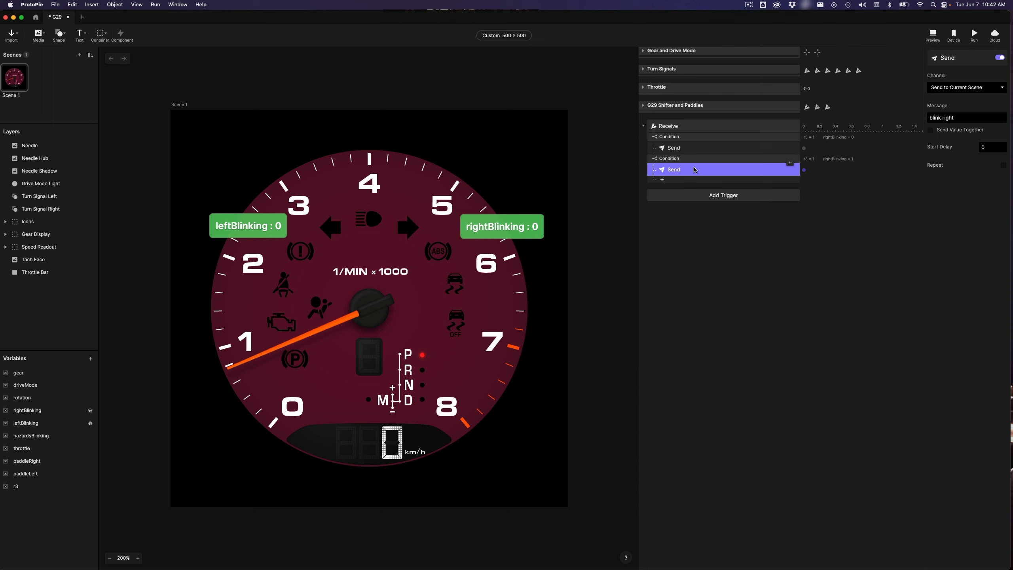
pyautogui.click(643, 69)
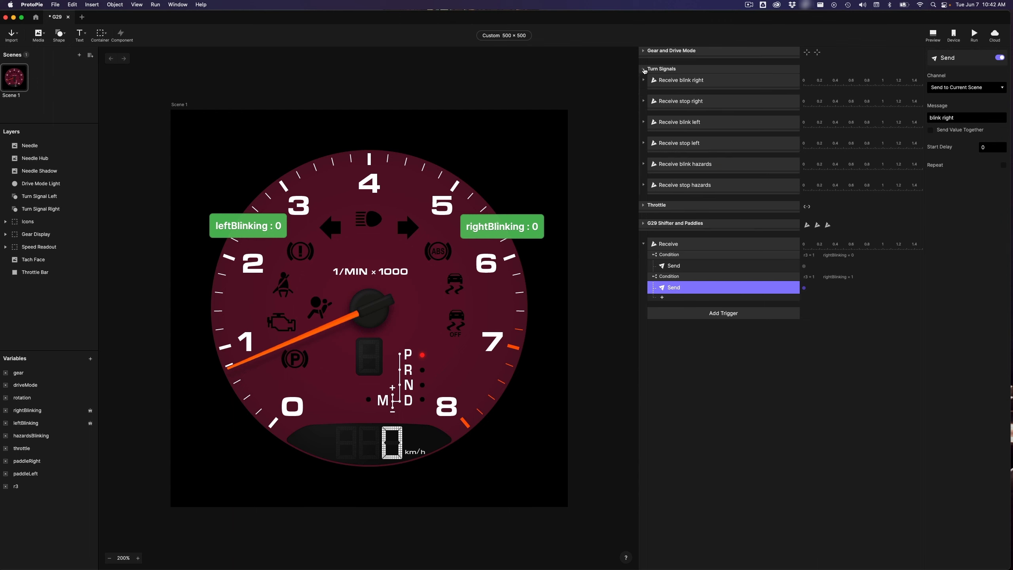
pyautogui.click(686, 100)
pyautogui.click(968, 117)
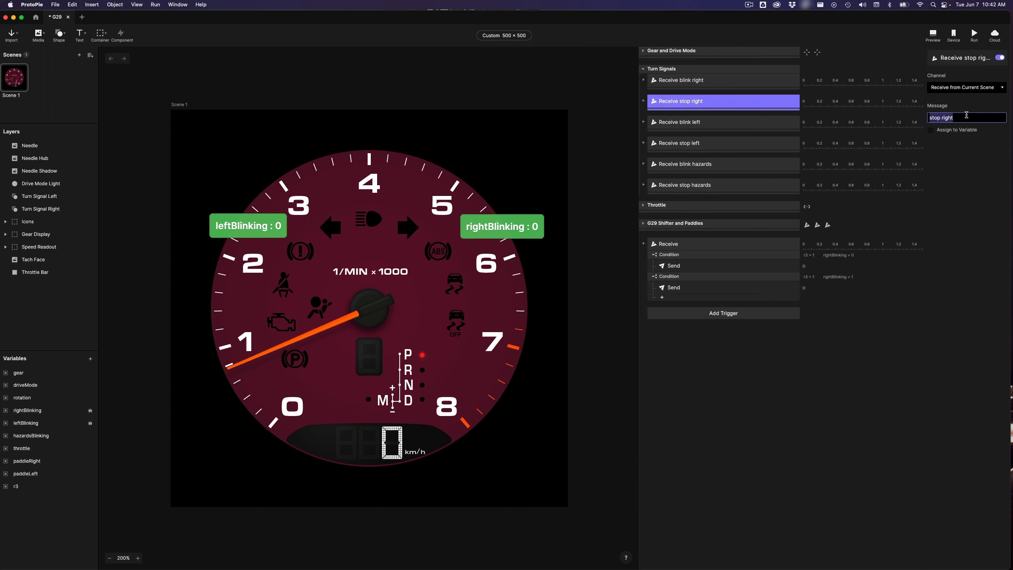
pyautogui.click(643, 70)
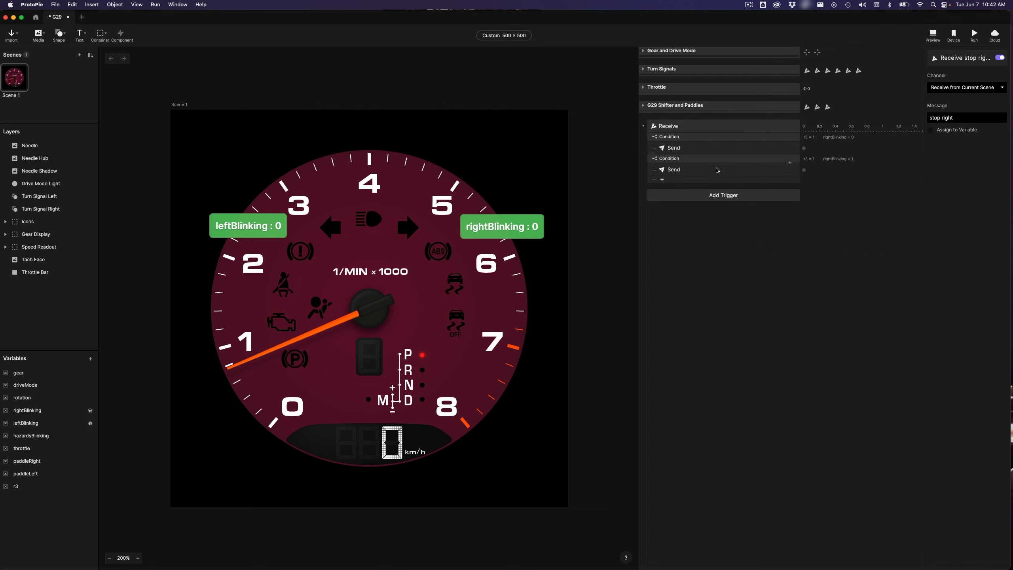
pyautogui.click(721, 170)
pyautogui.click(962, 118)
pyautogui.write('stop right')
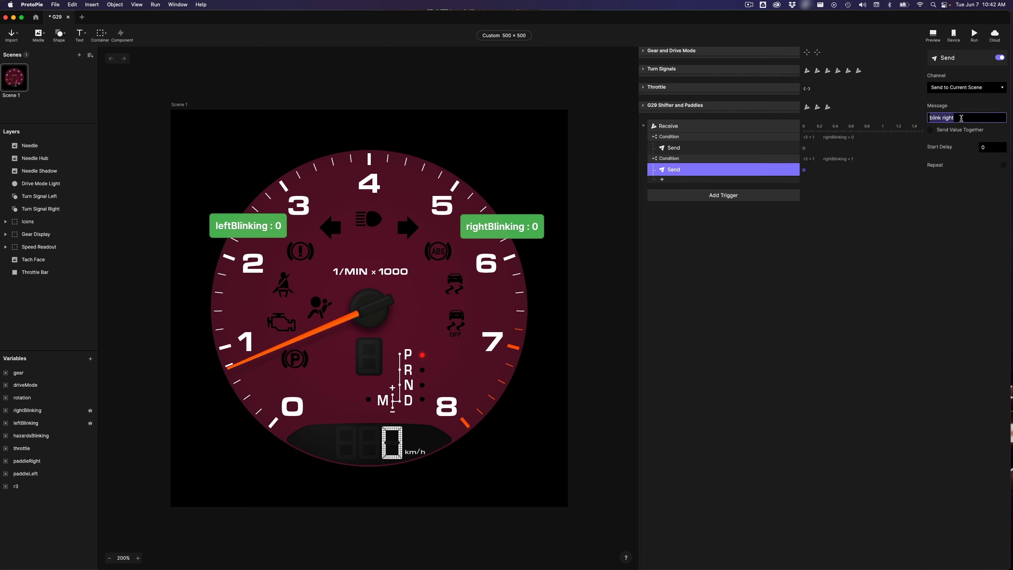
pyautogui.press('Return')
pyautogui.press('super+s')
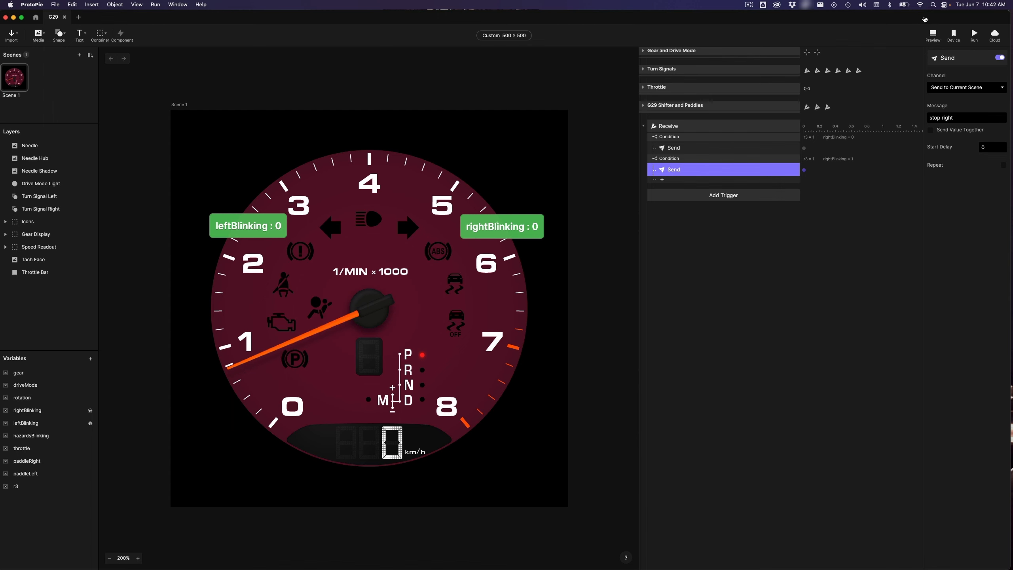
# Clear the ProtoPie Connect log and test the R3 button's right turn signal toggle in the Chrome preview
pyautogui.press('super+Tab')
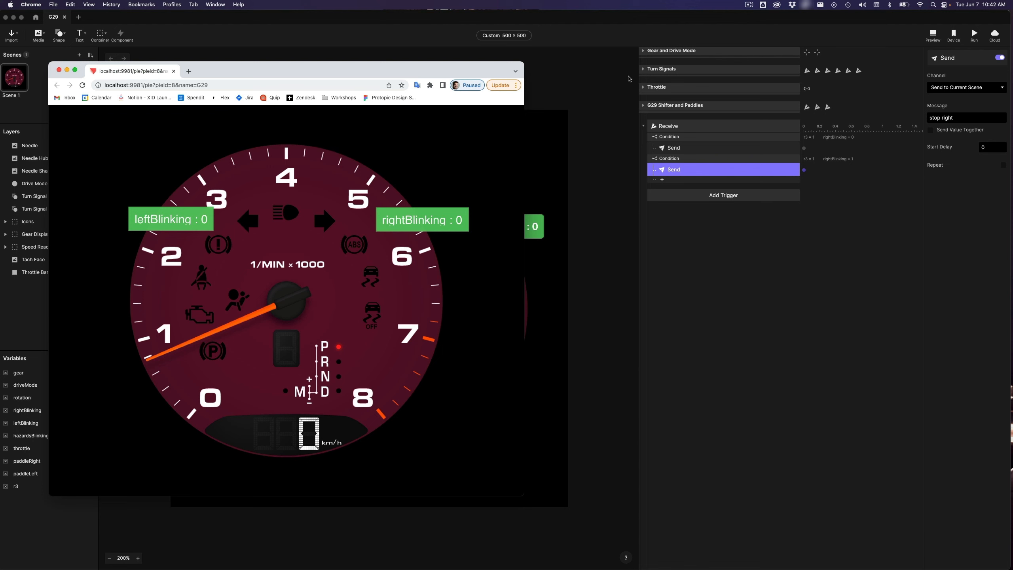
pyautogui.press('super+Tab')
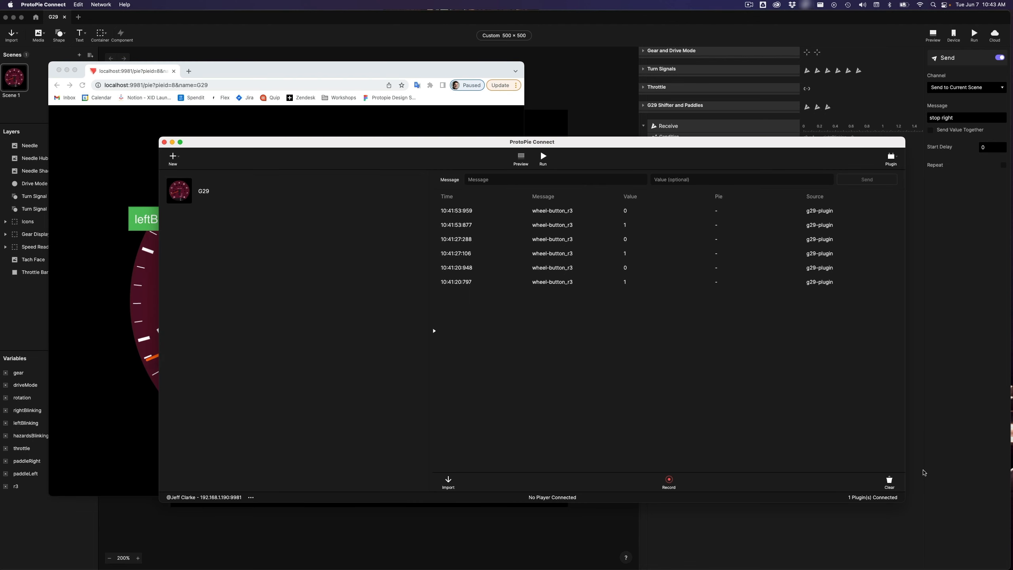
pyautogui.click(889, 481)
pyautogui.click(442, 65)
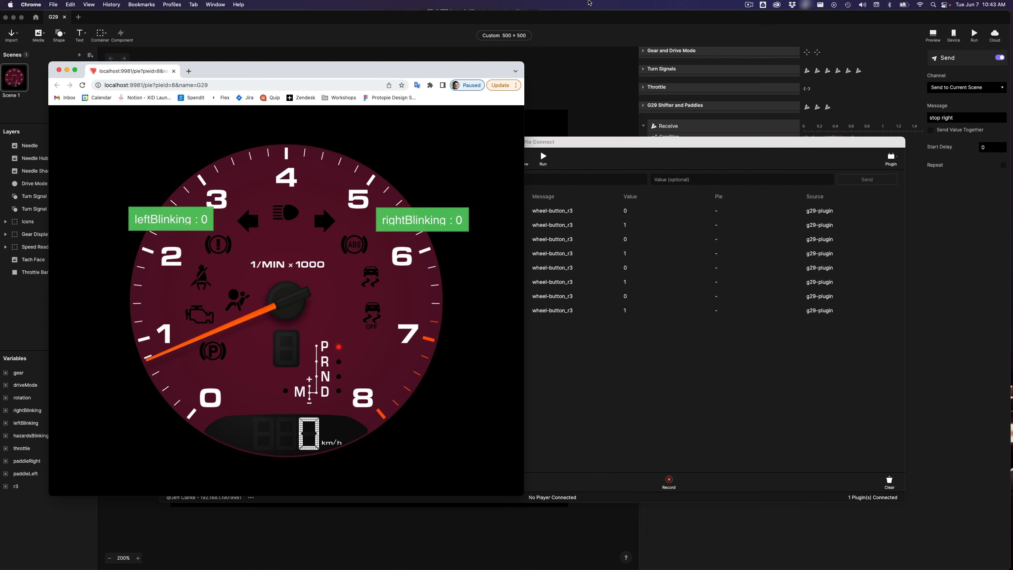
pyautogui.press('super+Tab')
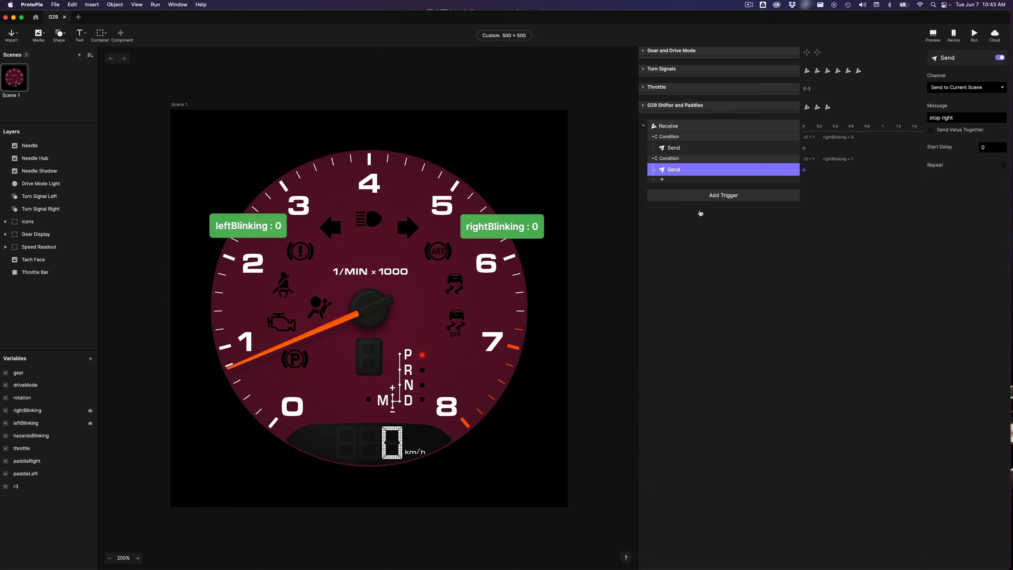
# Create a new variable in ProtoPie and name it l3
pyautogui.click(91, 359)
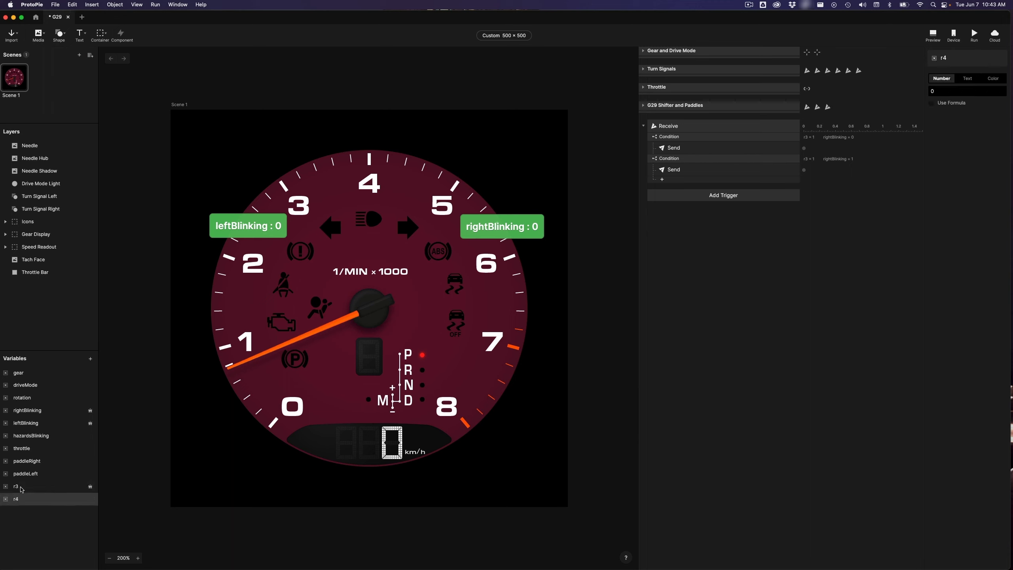
pyautogui.doubleClick(22, 499)
pyautogui.write('l3')
pyautogui.press('Return')
# Duplicate the wheel-button_r3 Receive trigger, assign the copy to variable l3, and set its message to wheel-button_l3
pyautogui.click(750, 275)
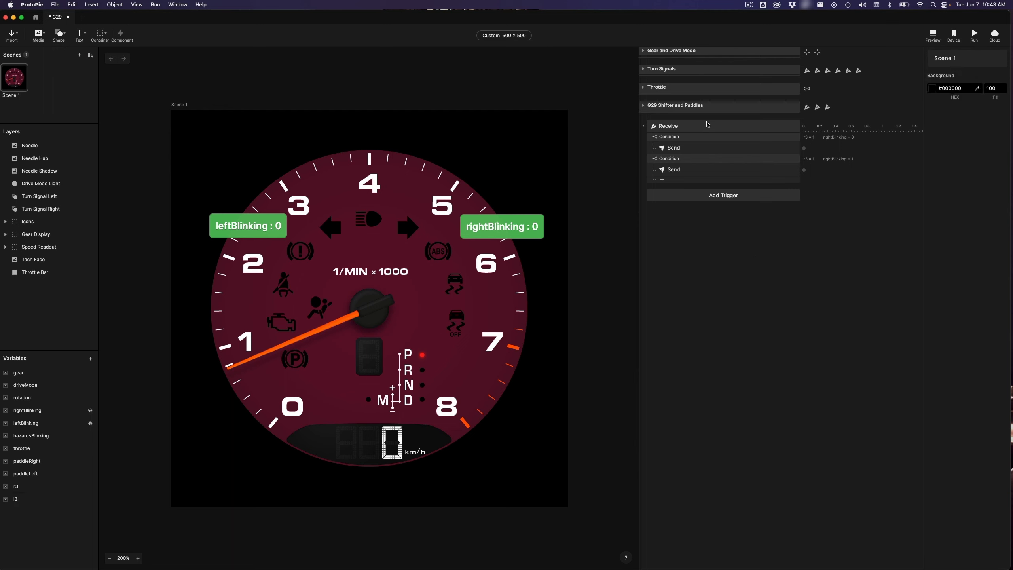
pyautogui.click(708, 125)
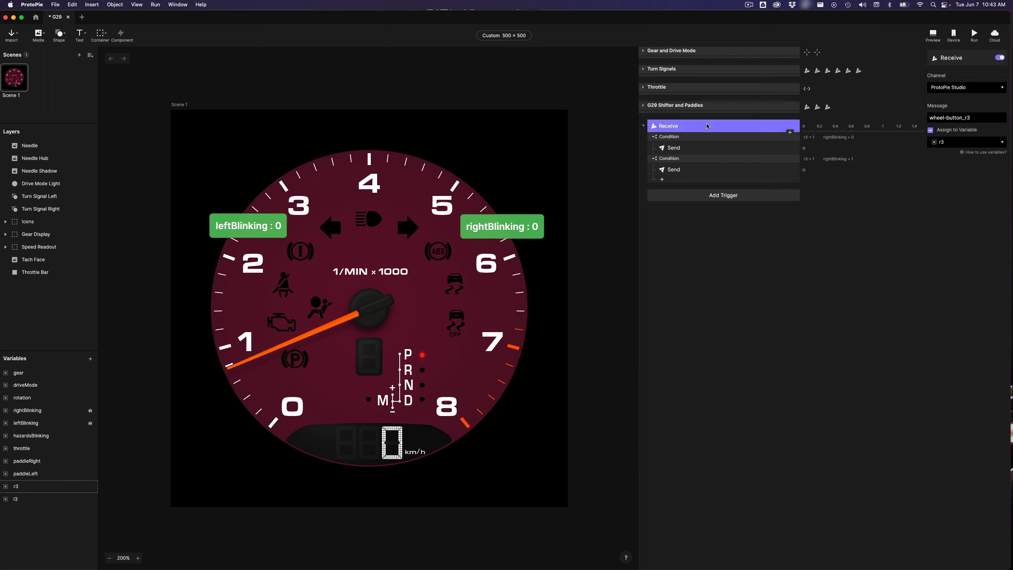
pyautogui.press('super+d')
pyautogui.click(957, 143)
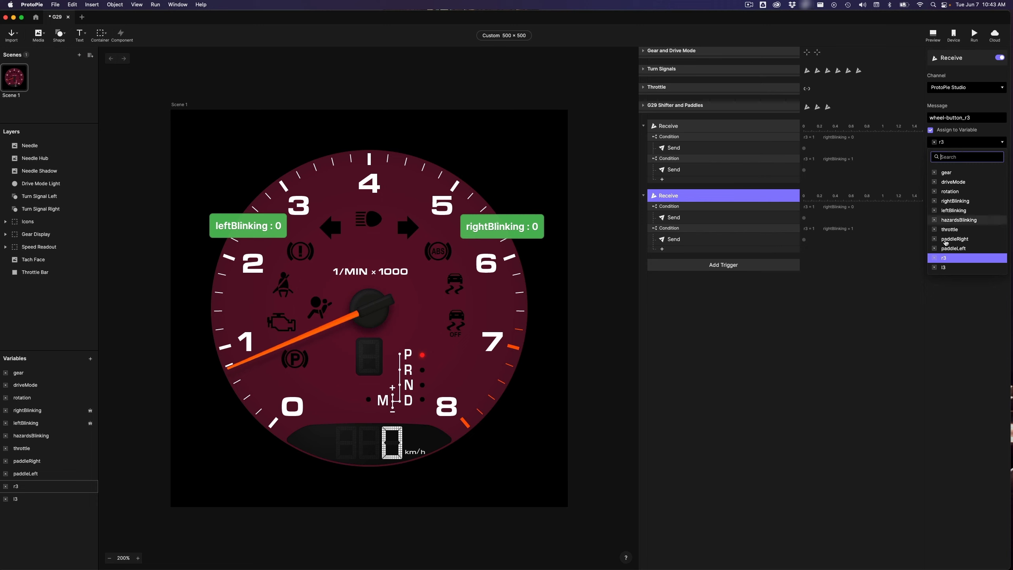
pyautogui.click(947, 269)
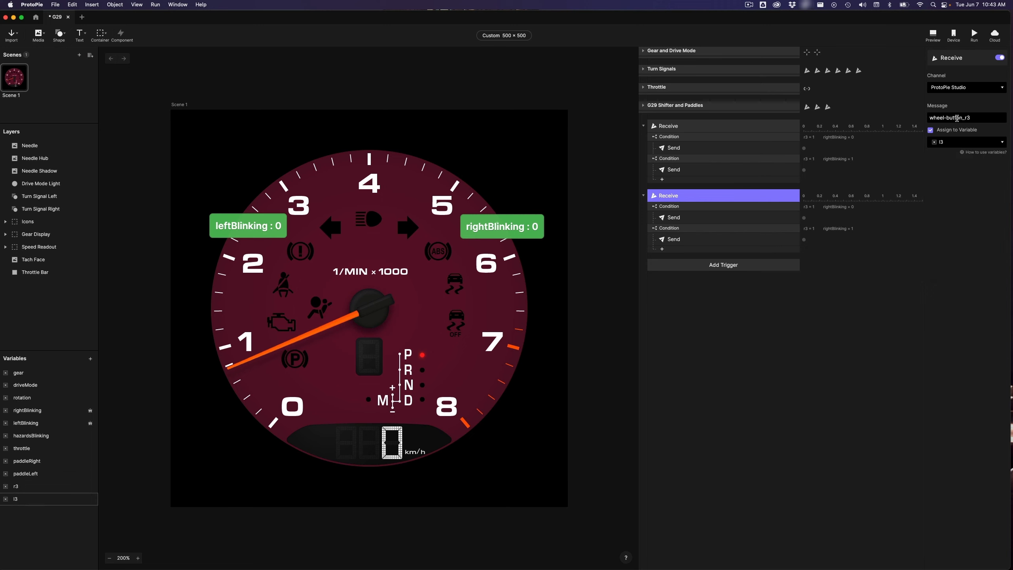
pyautogui.click(978, 118)
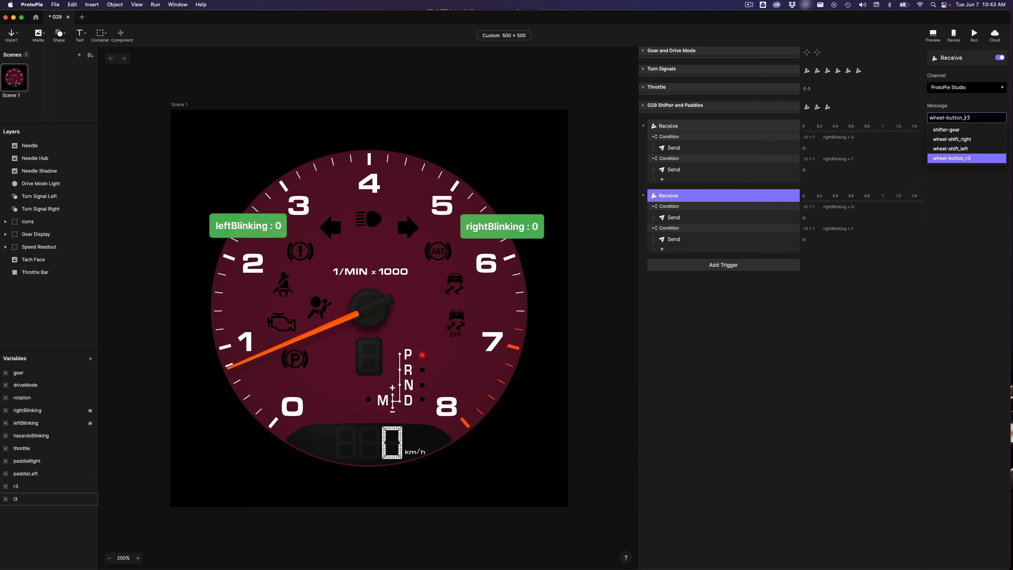
pyautogui.press('BackSpace')
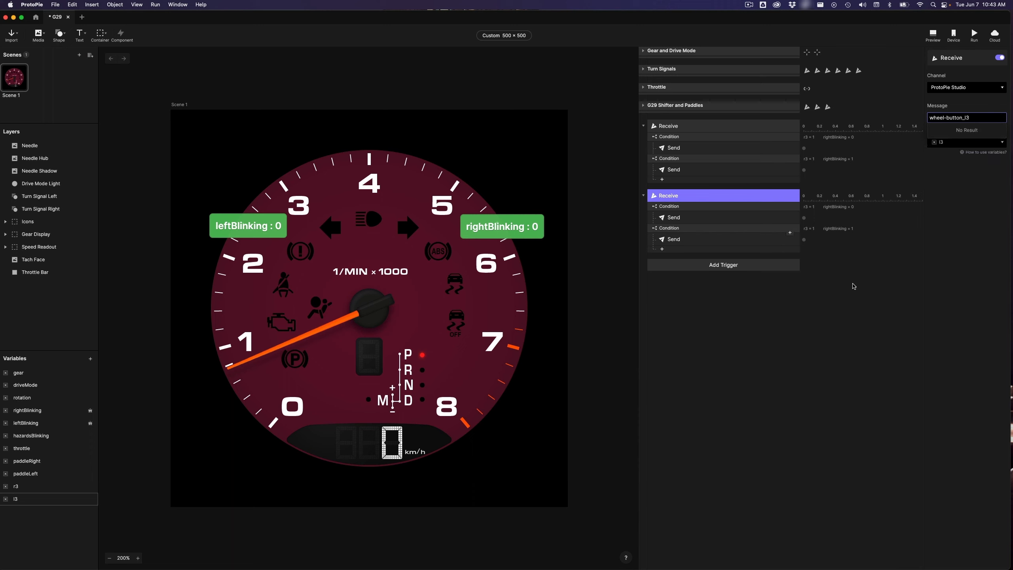
# Change the first condition of the wheel-button_l3 trigger to check l3 equals 1 and leftBlinking equals 0
pyautogui.click(714, 206)
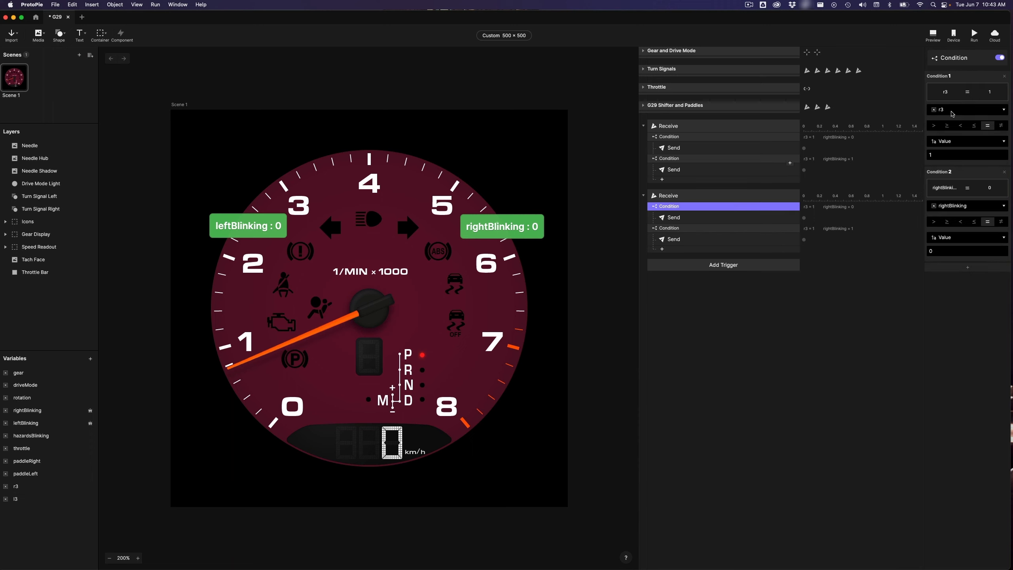
pyautogui.click(952, 111)
pyautogui.click(961, 248)
pyautogui.click(976, 205)
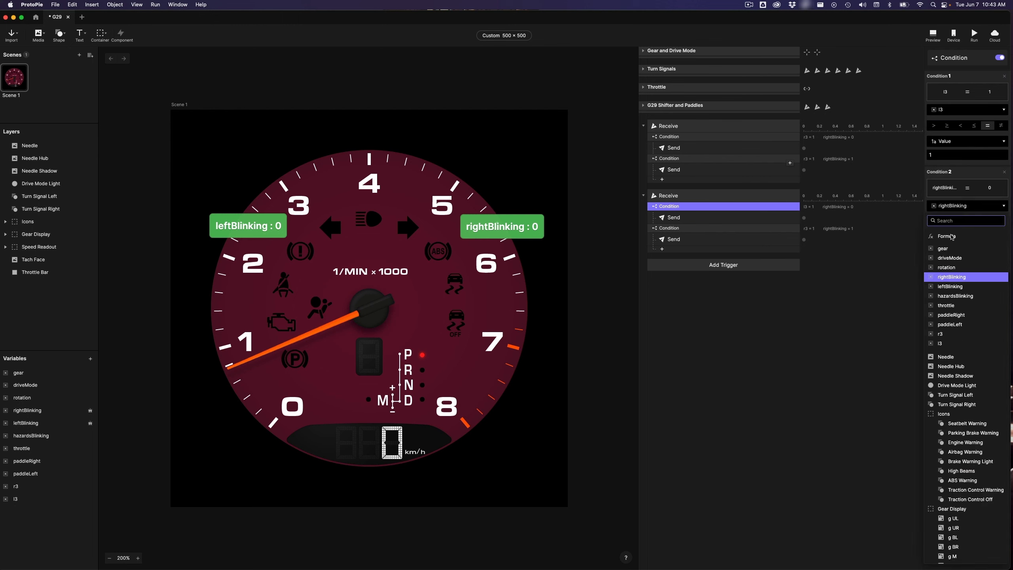
pyautogui.click(950, 286)
# Set the message of the Send response under the leftBlinking = 0 condition to blink left
pyautogui.click(704, 218)
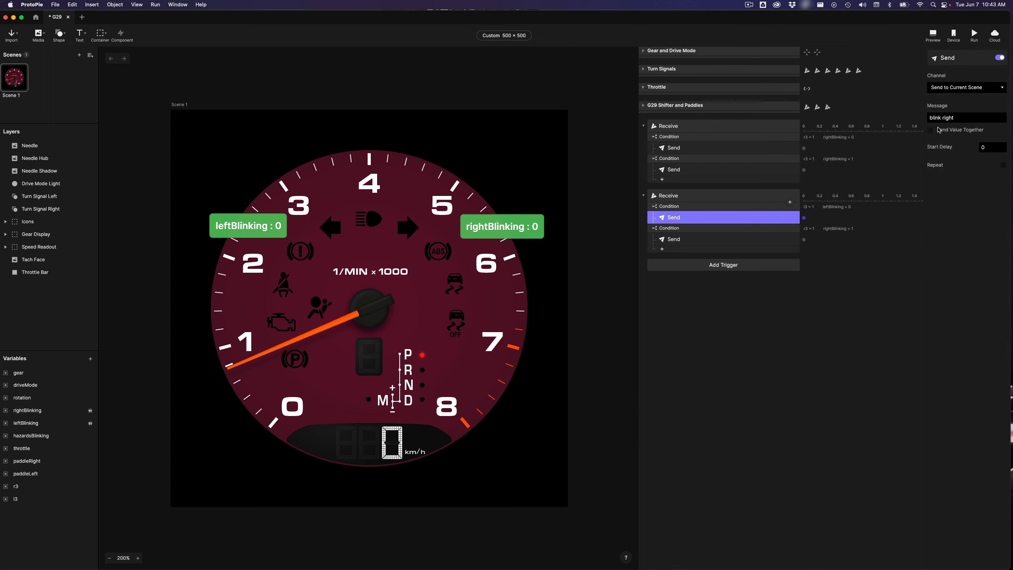
pyautogui.click(950, 117)
pyautogui.press('BackSpace')
pyautogui.press('BackSpace')
pyautogui.press('BackSpace')
pyautogui.press('BackSpace')
pyautogui.press('BackSpace')
pyautogui.write('left')
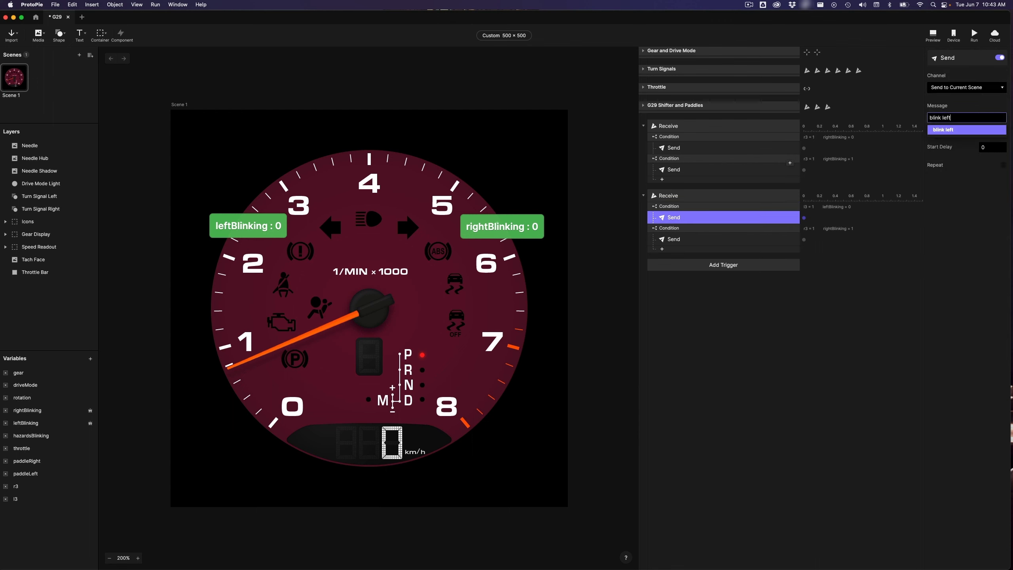
pyautogui.click(965, 131)
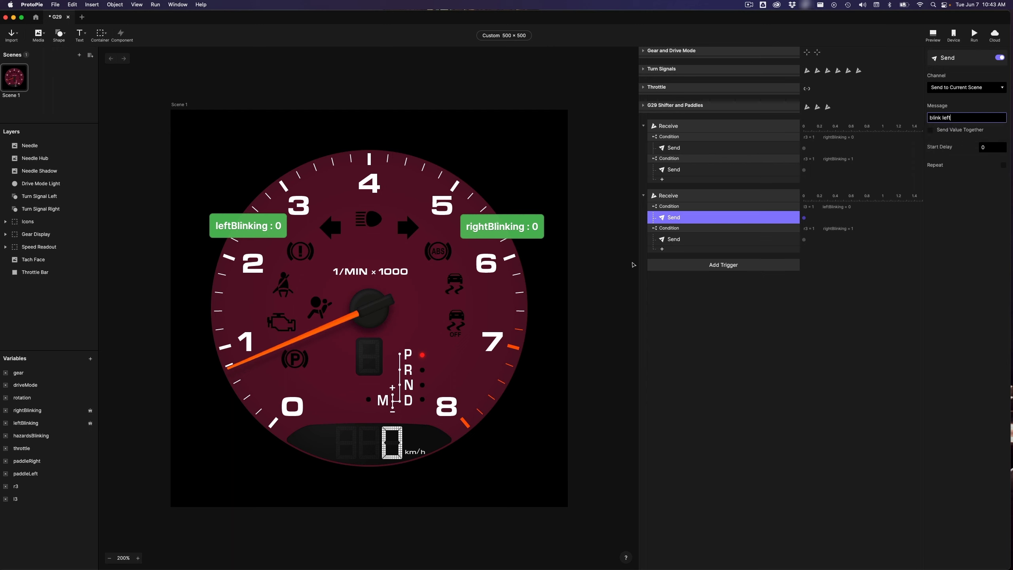
# Change the second condition of the wheel-button_l3 trigger to check l3 equals 1 and leftBlinking equals 1
pyautogui.click(692, 230)
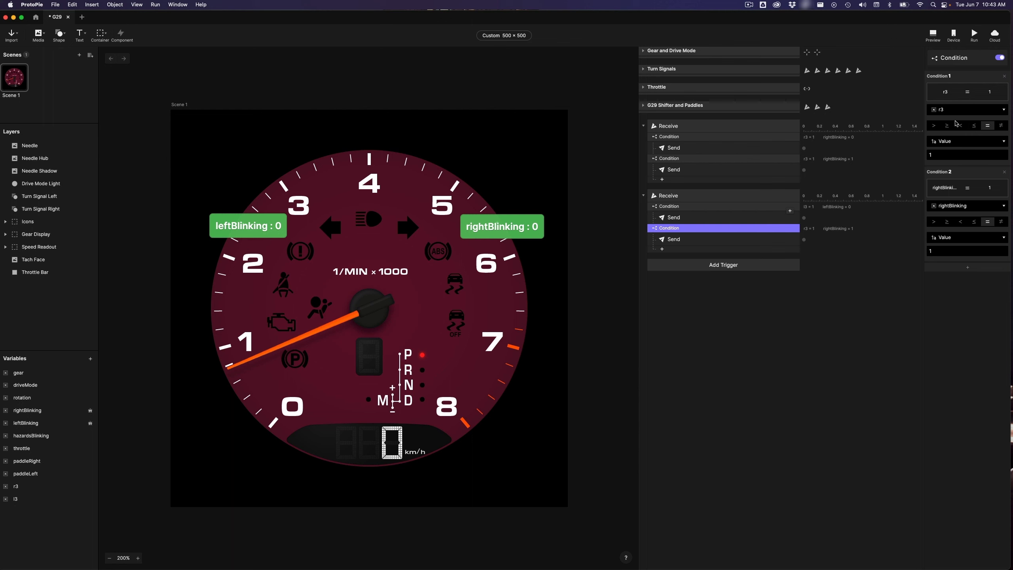
pyautogui.click(963, 115)
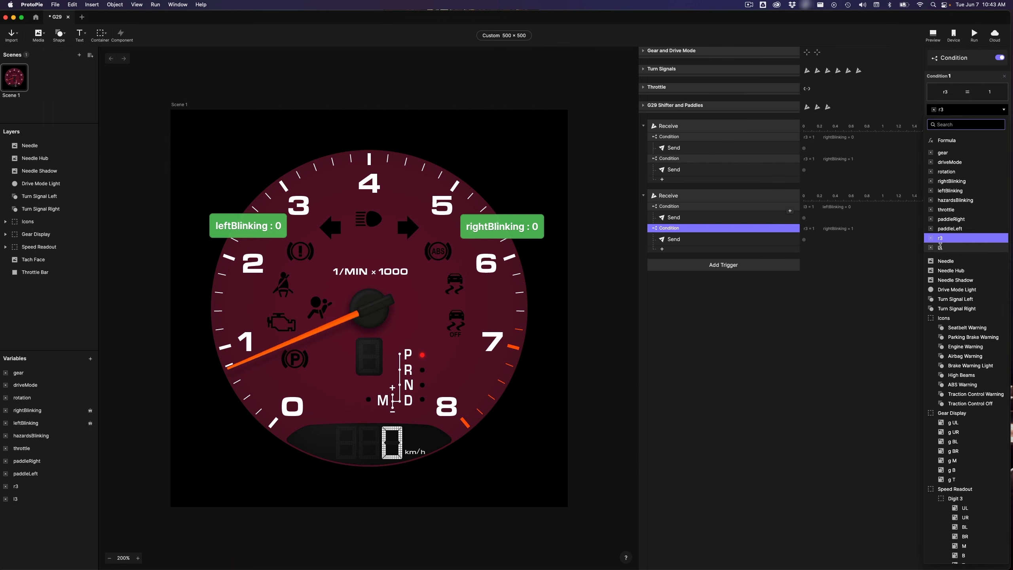
pyautogui.click(951, 227)
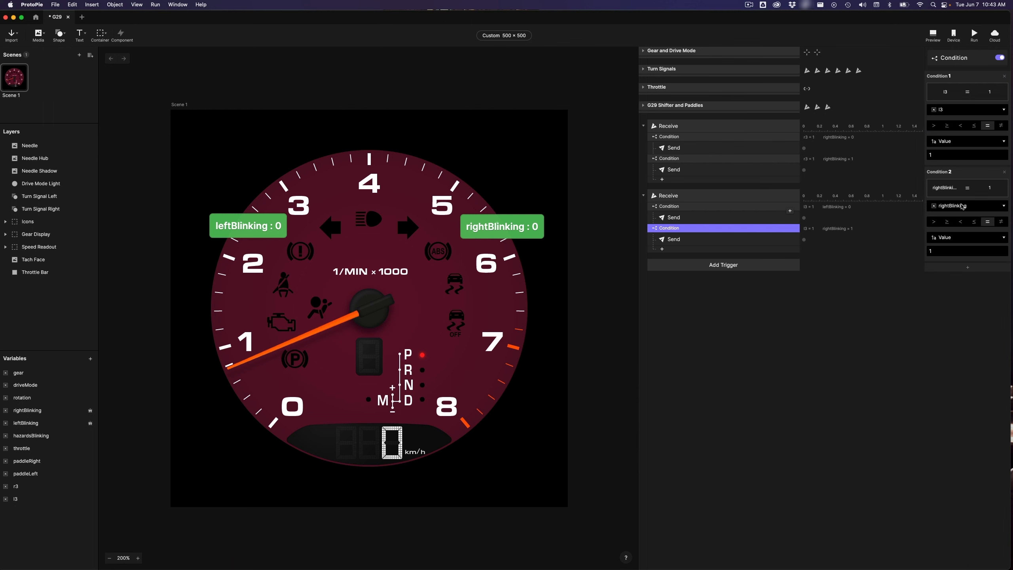
pyautogui.click(961, 208)
pyautogui.click(953, 286)
# Set the message of the Send response under the leftBlinking = 1 condition to stop left and save the prototype
pyautogui.click(673, 239)
pyautogui.click(947, 117)
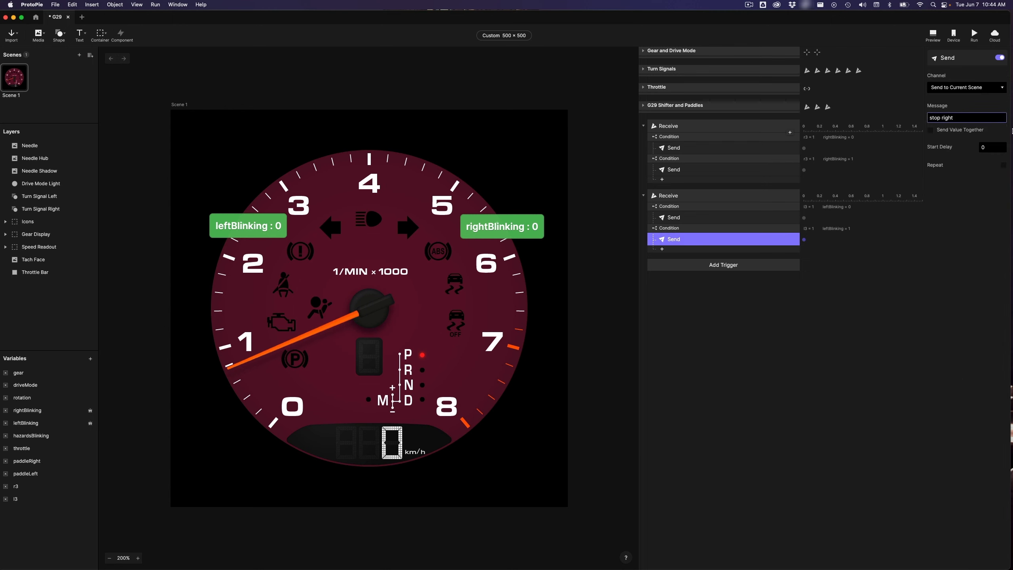
pyautogui.press('BackSpace')
pyautogui.press('BackSpace')
pyautogui.press('BackSpace')
pyautogui.press('BackSpace')
pyautogui.press('BackSpace')
pyautogui.press('BackSpace')
pyautogui.write('l')
pyautogui.press('Down')
pyautogui.press('Return')
pyautogui.press('super+s')
# Test the L3 and R3 turn signal toggles in the Chrome preview, clearing the ProtoPie Connect log before and after the test
pyautogui.press('super+Tab')
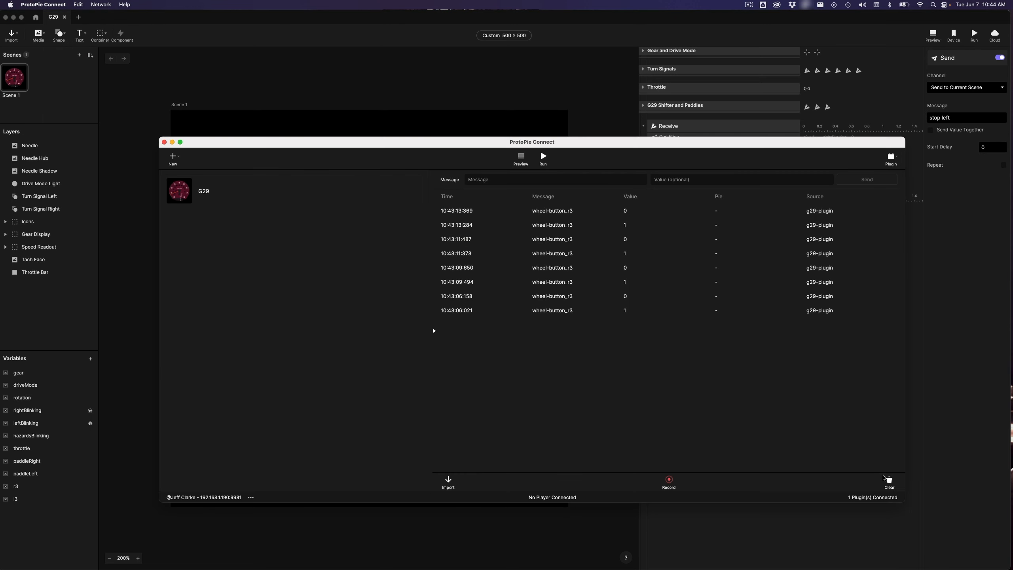
pyautogui.click(890, 485)
pyautogui.press('super+Tab')
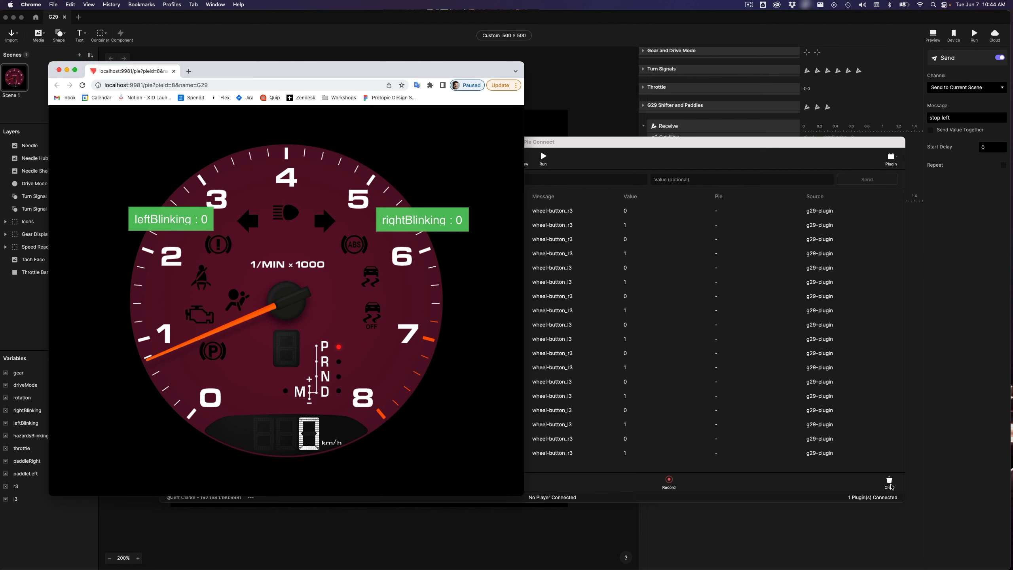
pyautogui.click(889, 482)
pyautogui.click(889, 482)
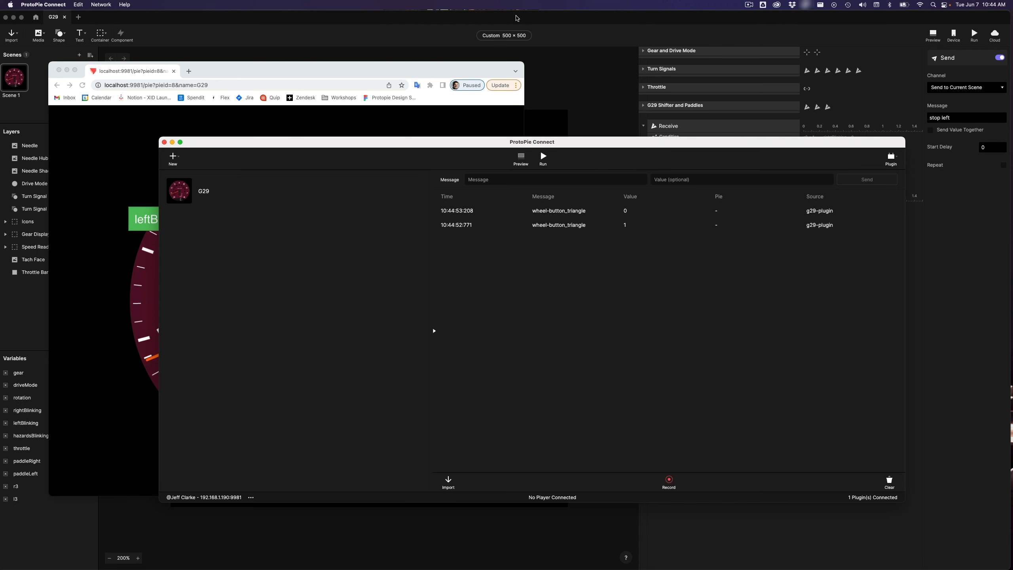
# Switch back to ProtoPie and check the message of the blink hazards trigger in the Turn Signals group
pyautogui.click(517, 18)
pyautogui.click(643, 71)
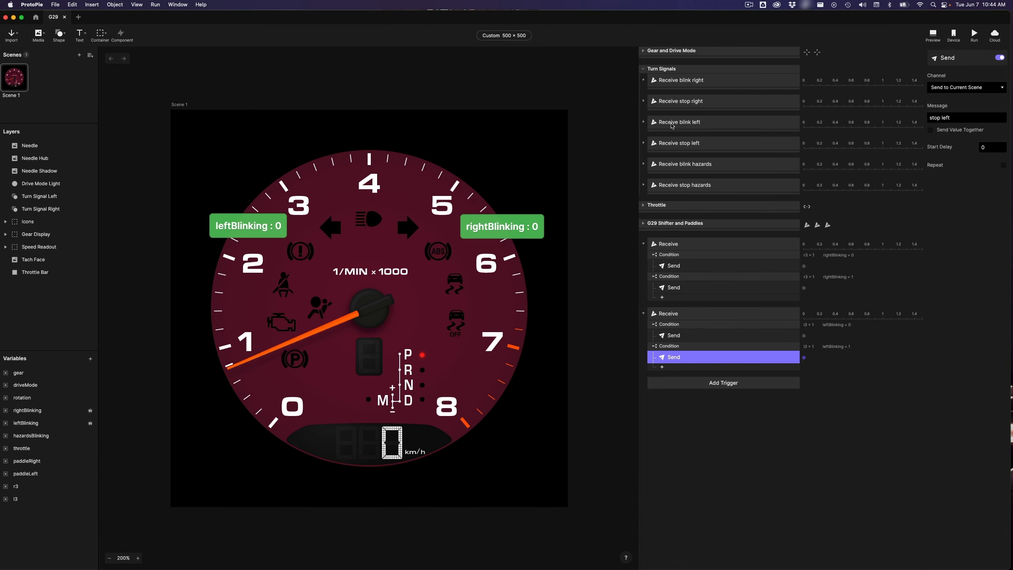
pyautogui.click(701, 165)
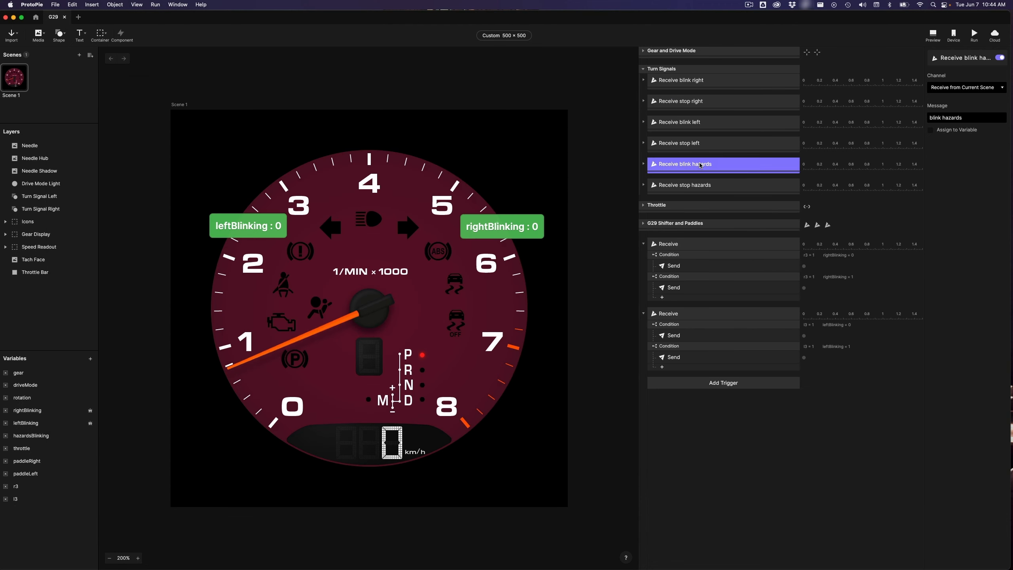
pyautogui.click(643, 69)
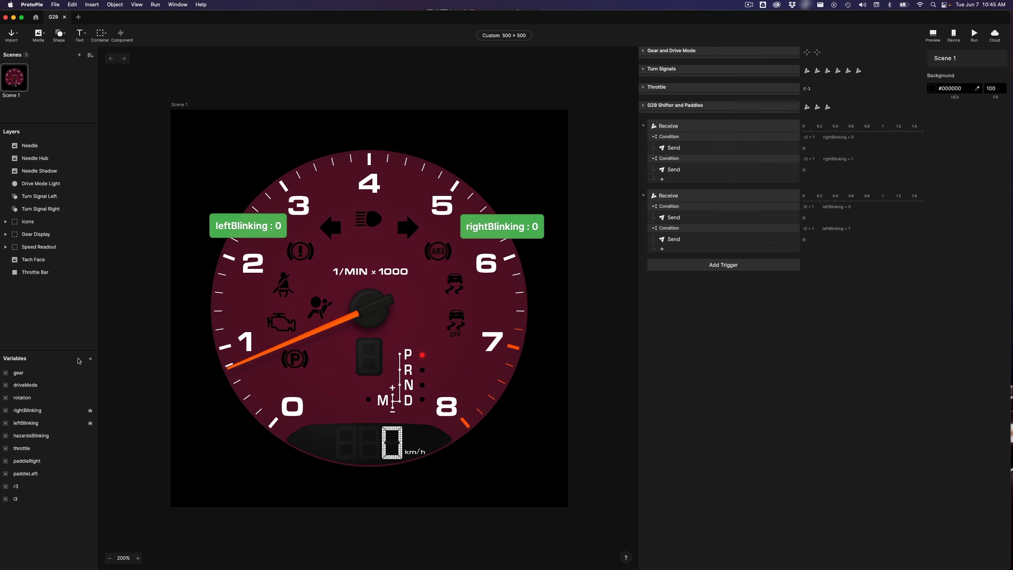
# Create a new variable for the scene and name it triangle
pyautogui.click(90, 359)
pyautogui.click(68, 378)
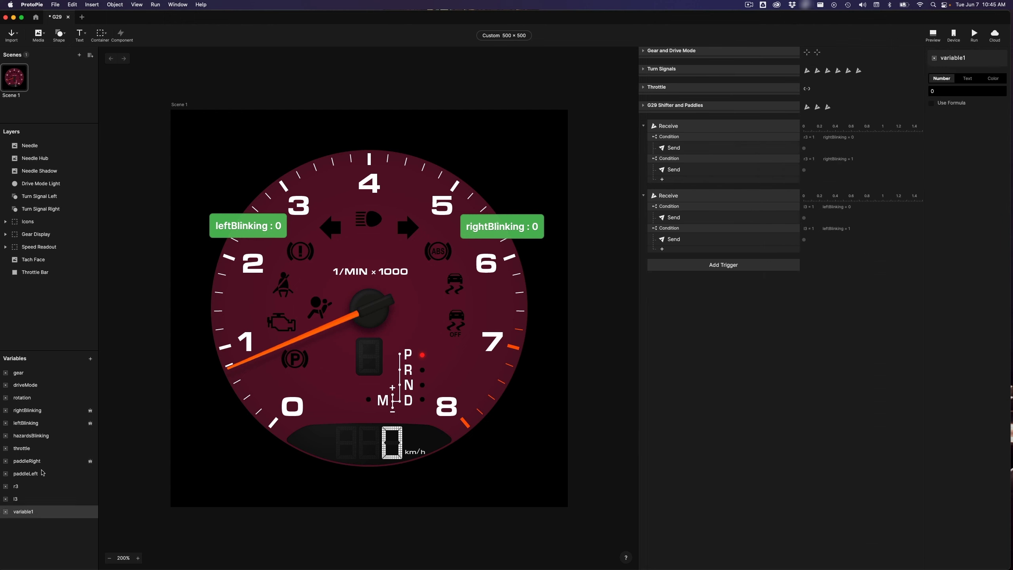
pyautogui.doubleClick(32, 512)
pyautogui.write('tr')
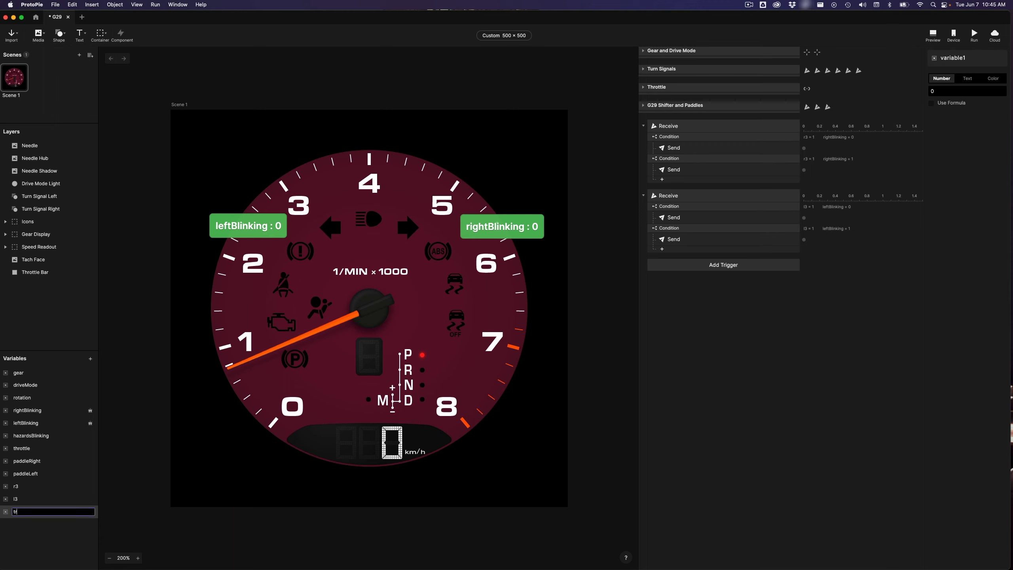
pyautogui.write('iangle')
pyautogui.press('Return')
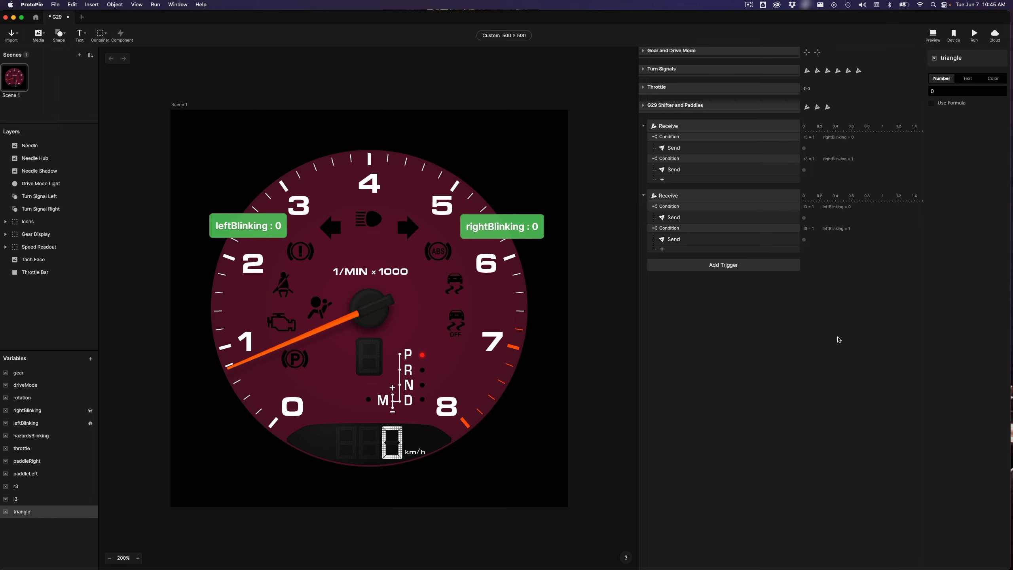
# Add a Receive trigger on the ProtoPie Studio channel with the message wheel-button_triangle, copied from the ProtoPie Connect log
pyautogui.click(730, 265)
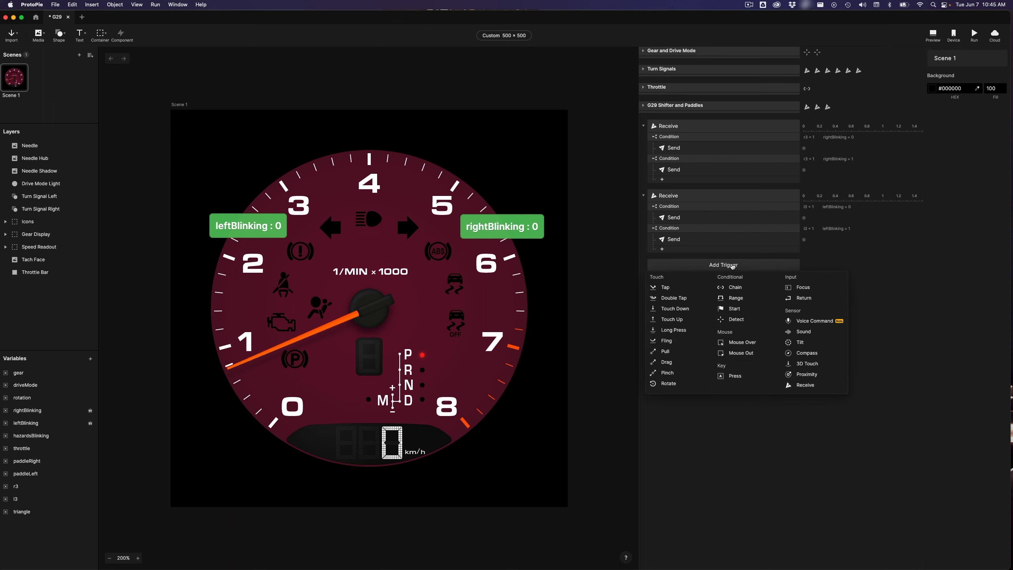
pyautogui.press('super+Tab')
pyautogui.moveTo(533, 209); pyautogui.dragTo(589, 212)
pyautogui.press('super+c')
pyautogui.press('super+Tab')
pyautogui.click(809, 385)
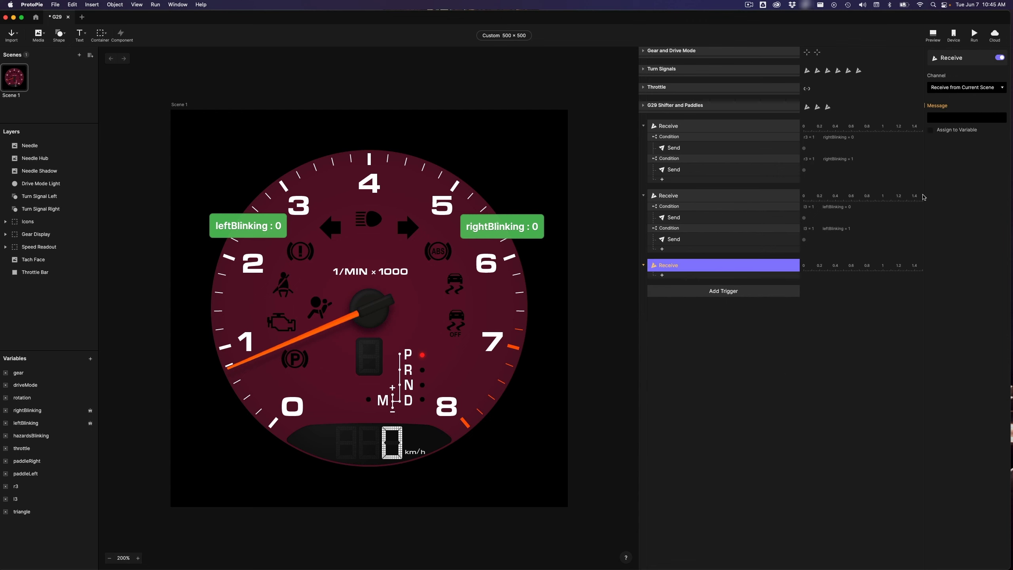
pyautogui.click(968, 88)
pyautogui.click(965, 104)
pyautogui.click(957, 118)
pyautogui.press('super+v')
pyautogui.press('Return')
# Show the hazardsBlinking variable's value on the canvas and place its label above the tachometer, centred between the other two labels
pyautogui.click(680, 276)
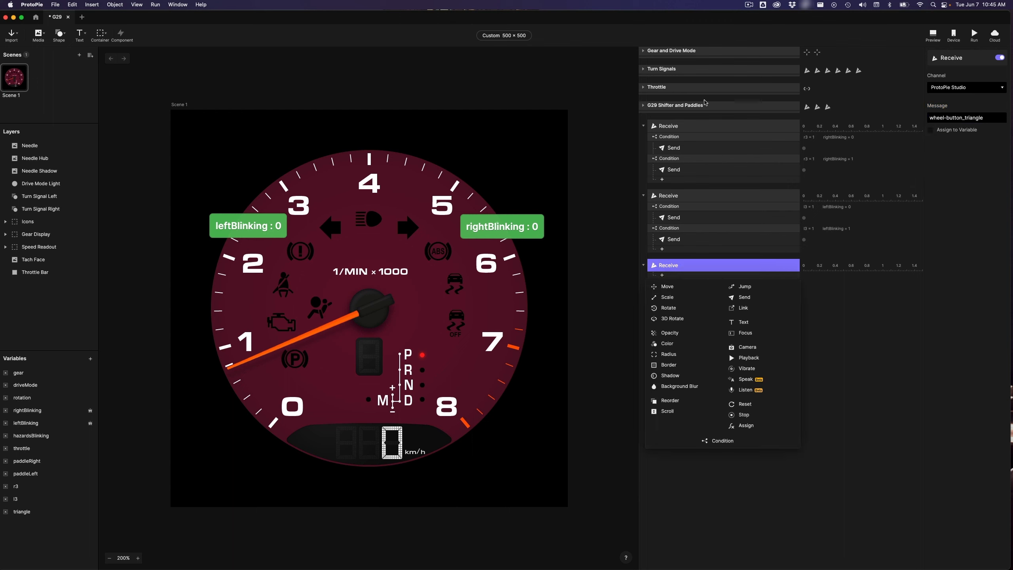
pyautogui.click(69, 437)
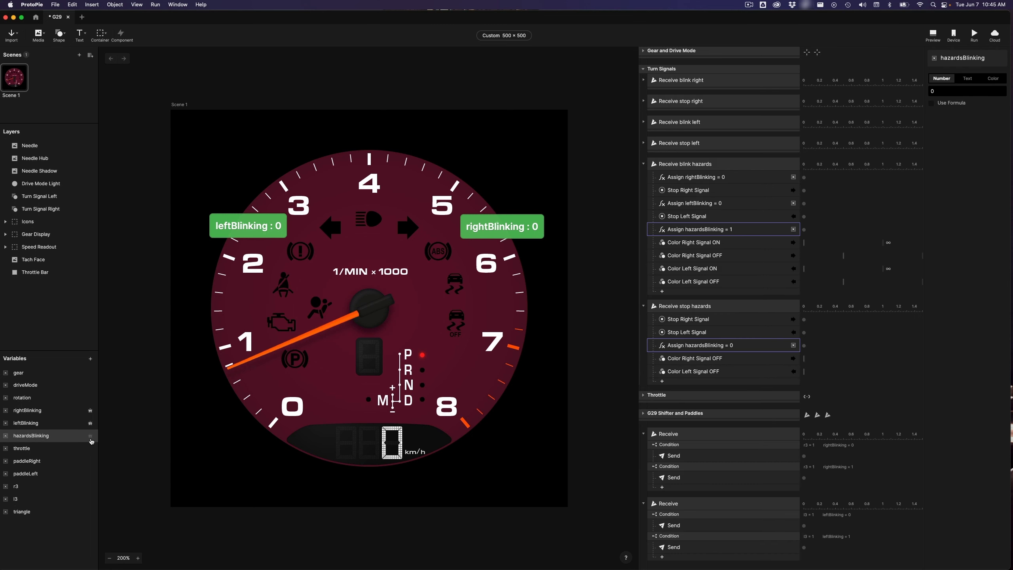
pyautogui.click(90, 435)
pyautogui.moveTo(242, 121); pyautogui.dragTo(384, 132)
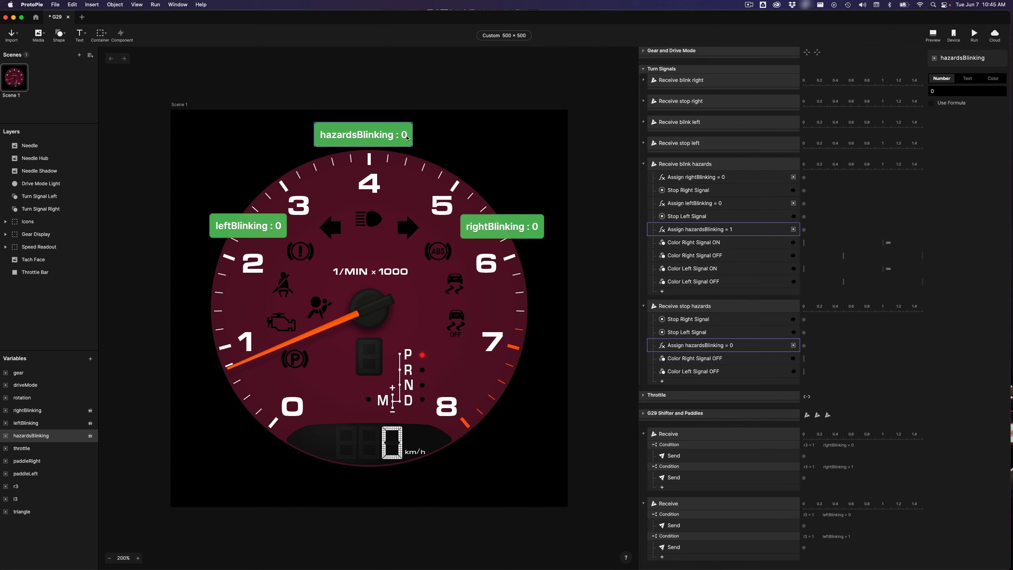
# Add a condition to the wheel-button_triangle Receive trigger that requires the variable triangle to equal 1
pyautogui.scroll(-5, 781, 359)
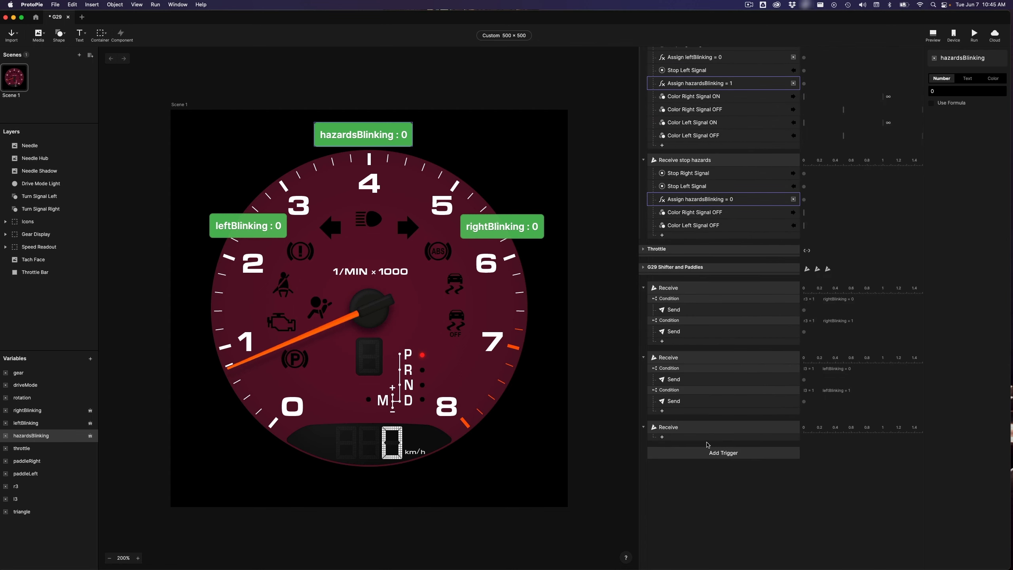
pyautogui.click(700, 430)
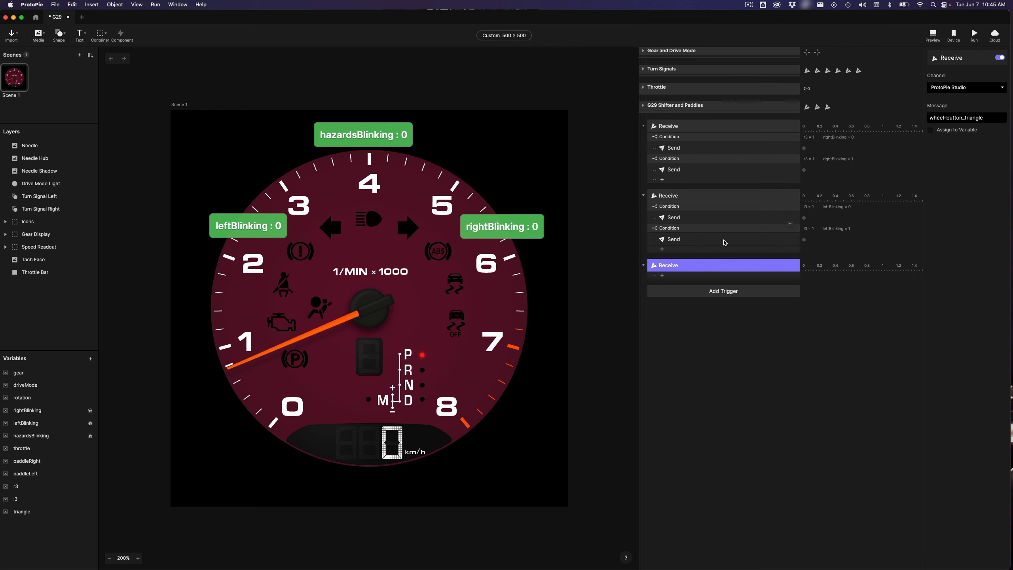
pyautogui.click(706, 280)
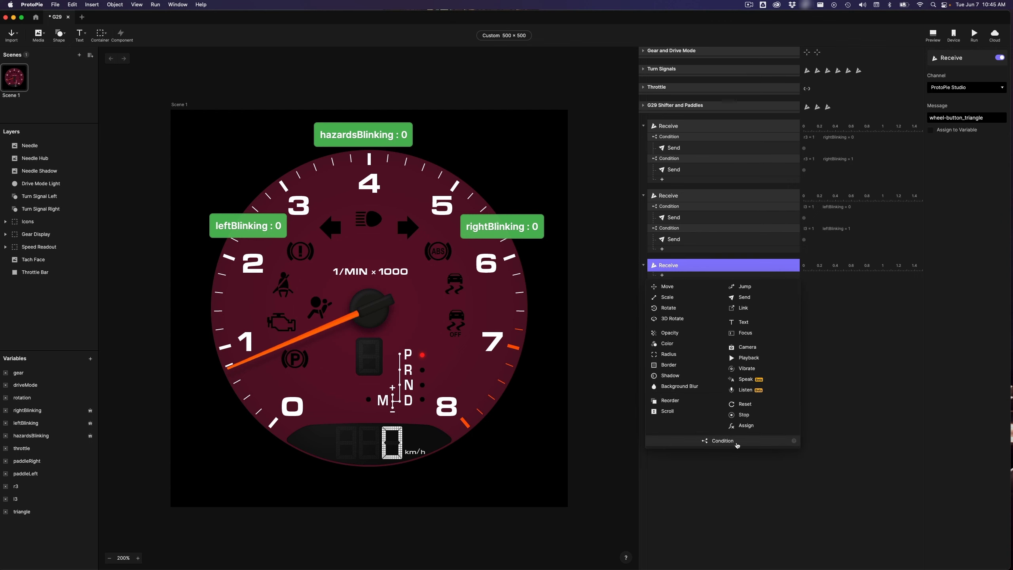
pyautogui.click(733, 443)
pyautogui.click(956, 110)
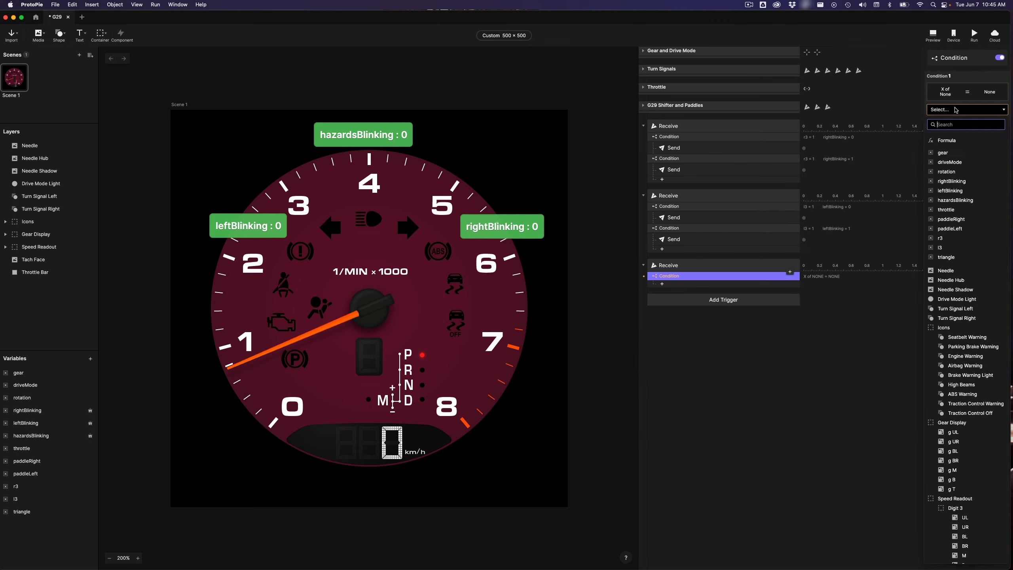
pyautogui.click(946, 257)
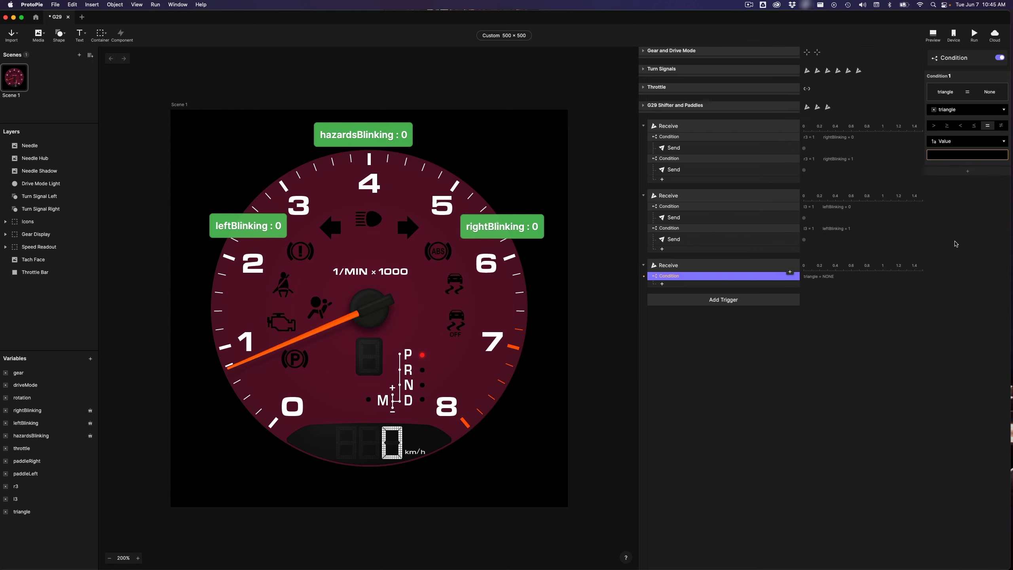
pyautogui.click(941, 155)
pyautogui.write('1')
pyautogui.press('Return')
# Add a second requirement to the triangle condition so that hazardsBlinking must equal 0
pyautogui.click(968, 171)
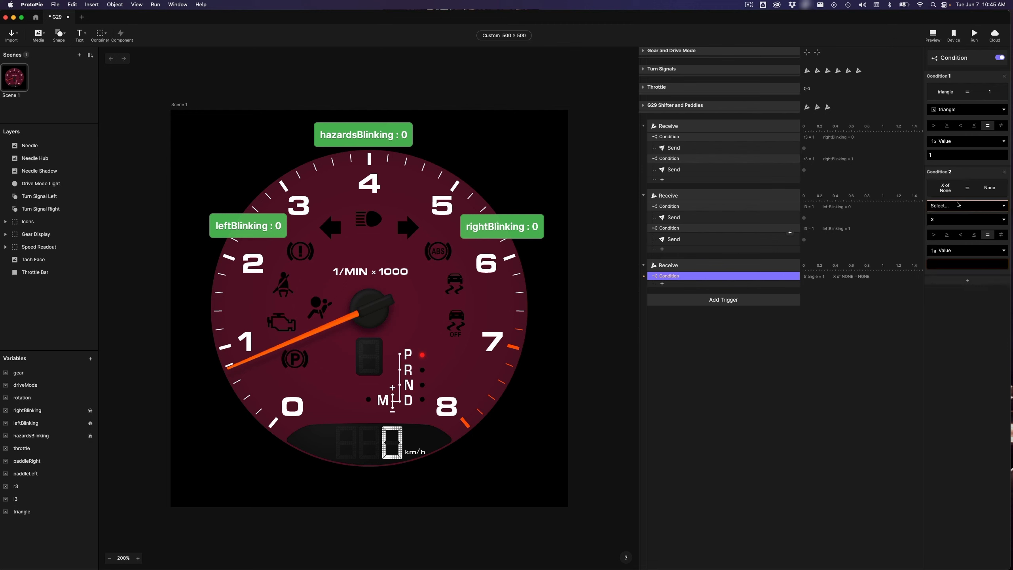
pyautogui.click(958, 204)
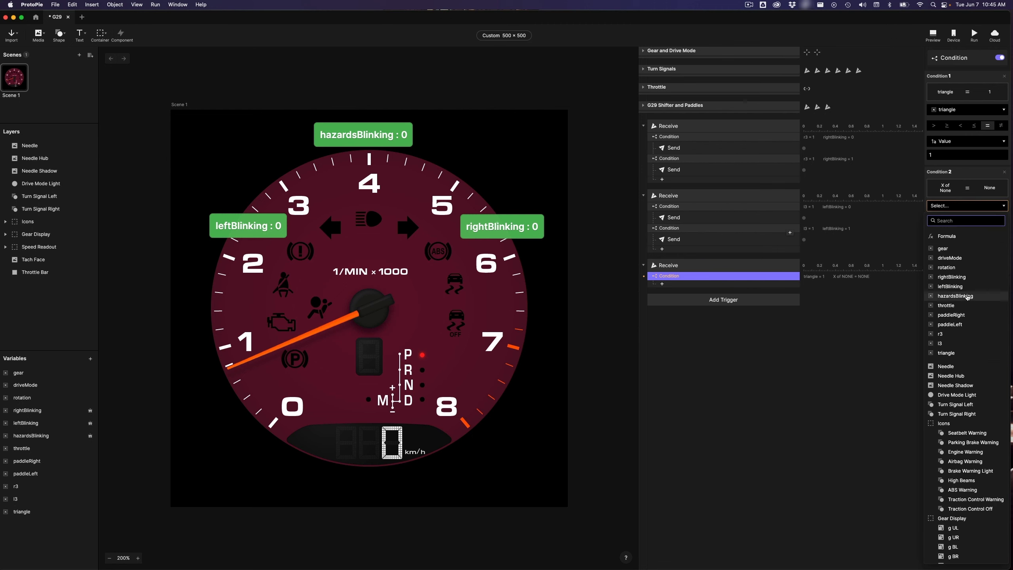
pyautogui.click(967, 296)
pyautogui.click(958, 251)
pyautogui.write('0')
pyautogui.press('Return')
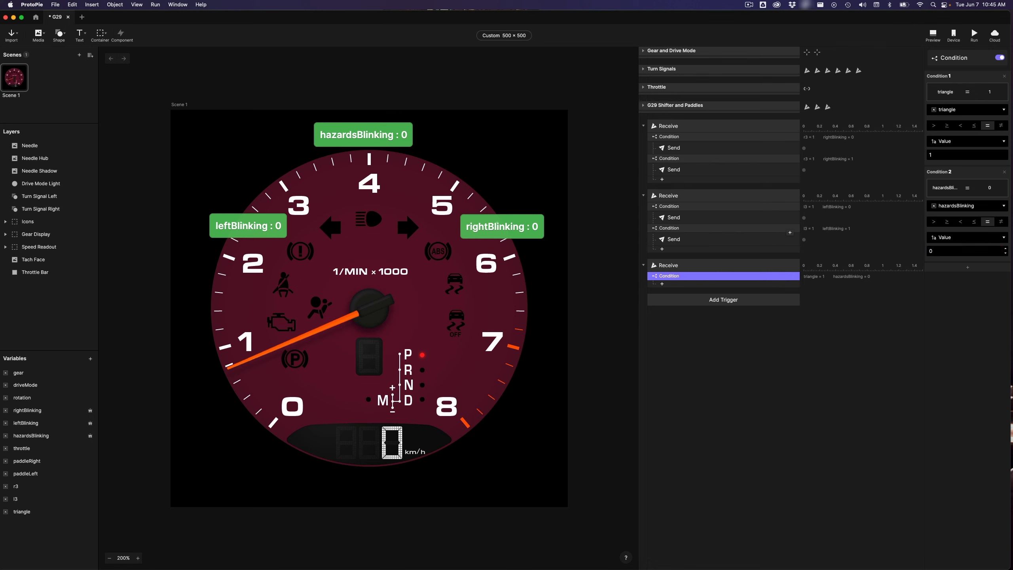
# Add a Send response under the triangle condition that sends the message blink hazards to the current scene
pyautogui.click(699, 286)
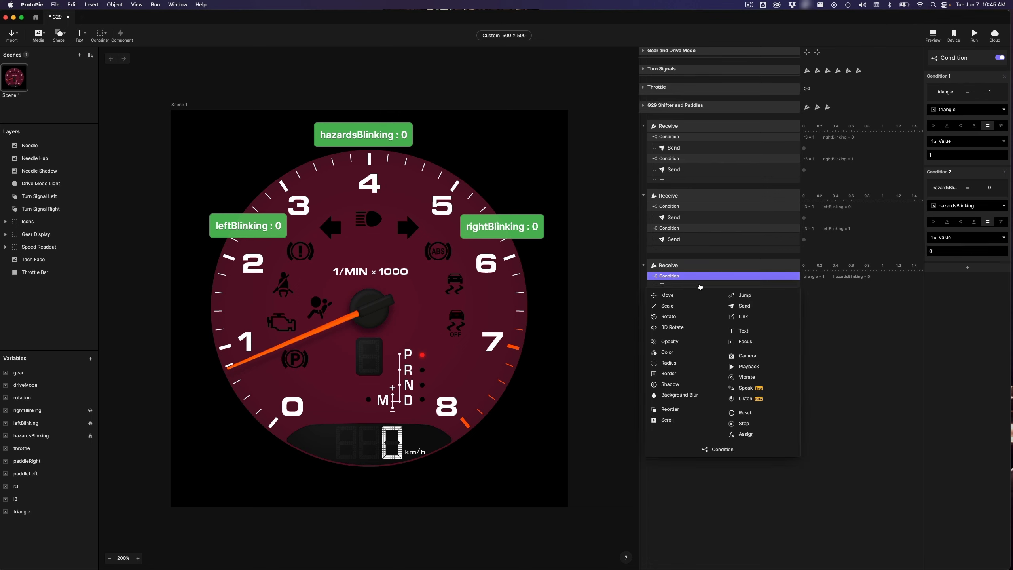
pyautogui.click(745, 307)
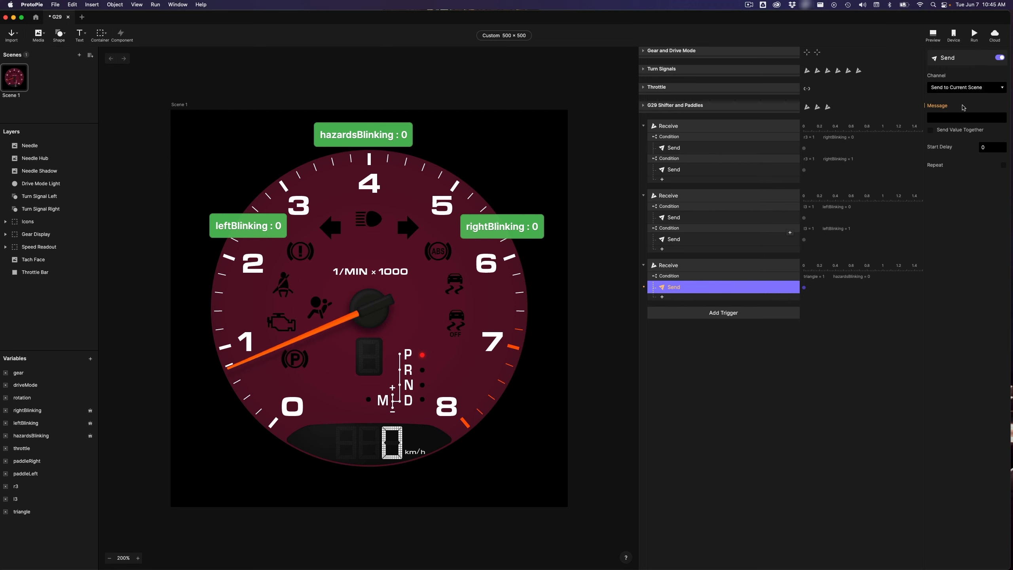
pyautogui.click(957, 116)
pyautogui.write('blink')
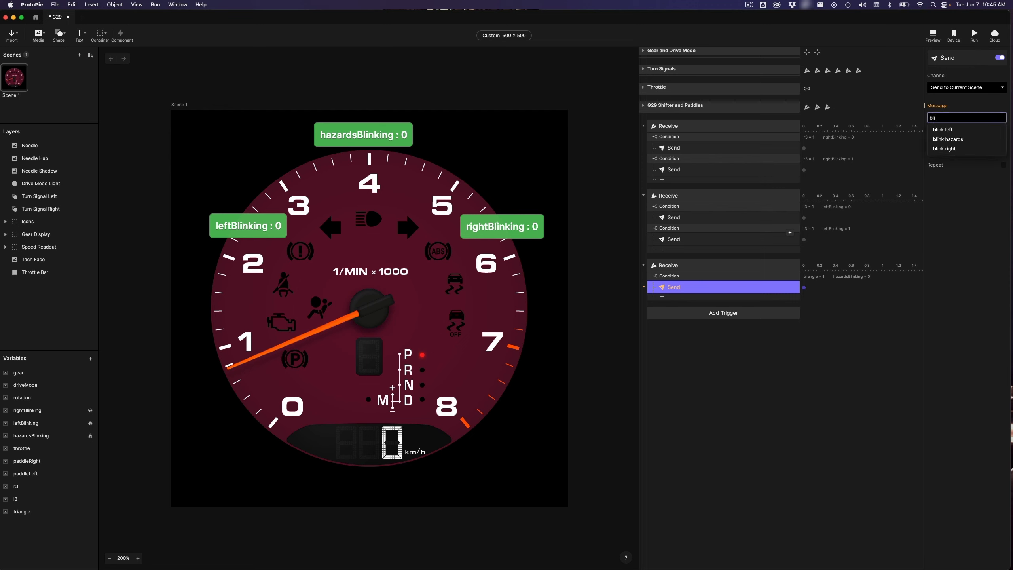
pyautogui.click(952, 140)
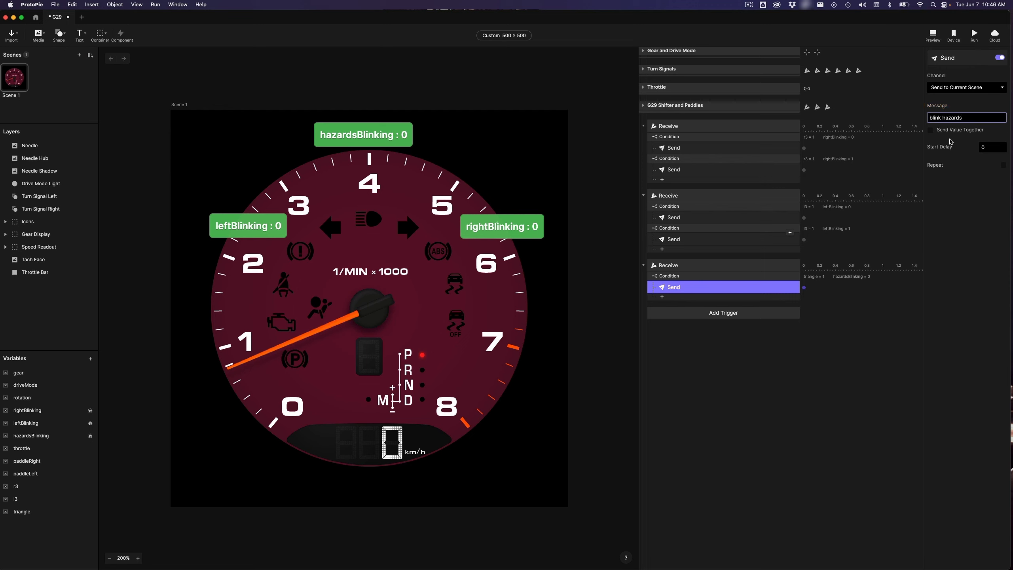
# Duplicate the triangle condition with its Send response and set hazardsBlinking to equal 1 in the copy
pyautogui.click(683, 277)
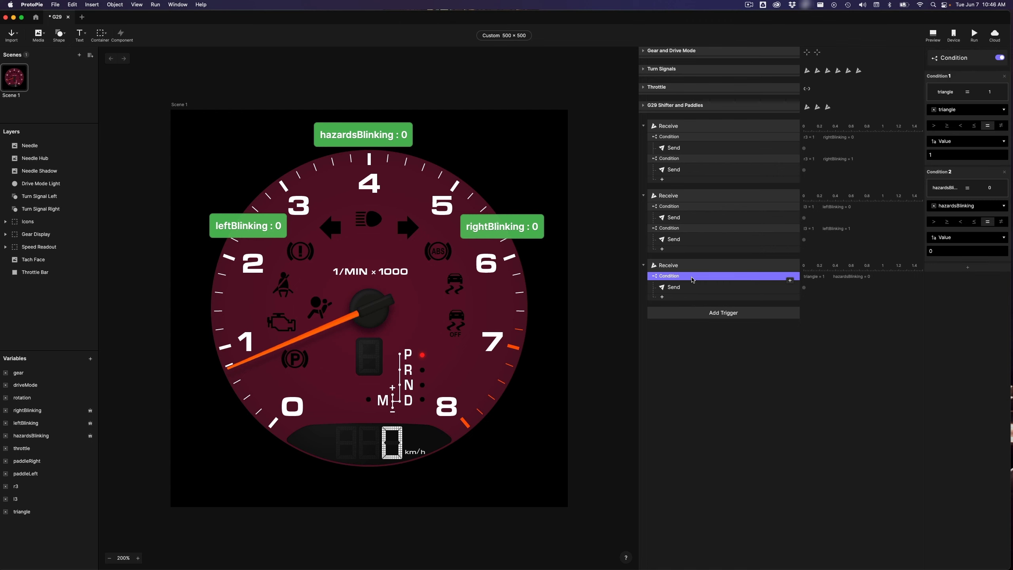
pyautogui.press('super+d')
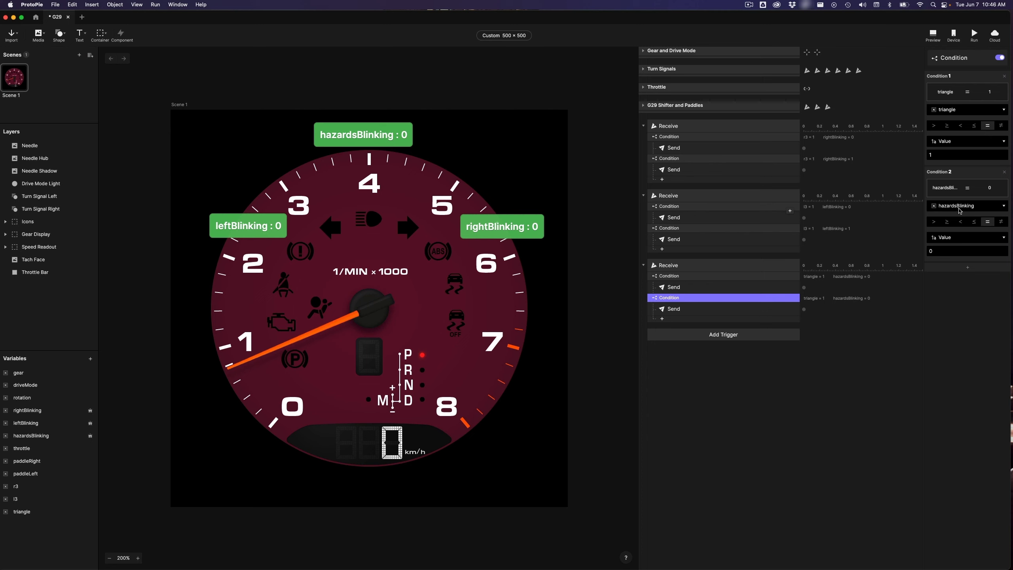
pyautogui.click(946, 251)
pyautogui.write('1')
pyautogui.press('Return')
# Change the message of the Send response under the duplicated condition to stop hazards
pyautogui.click(693, 311)
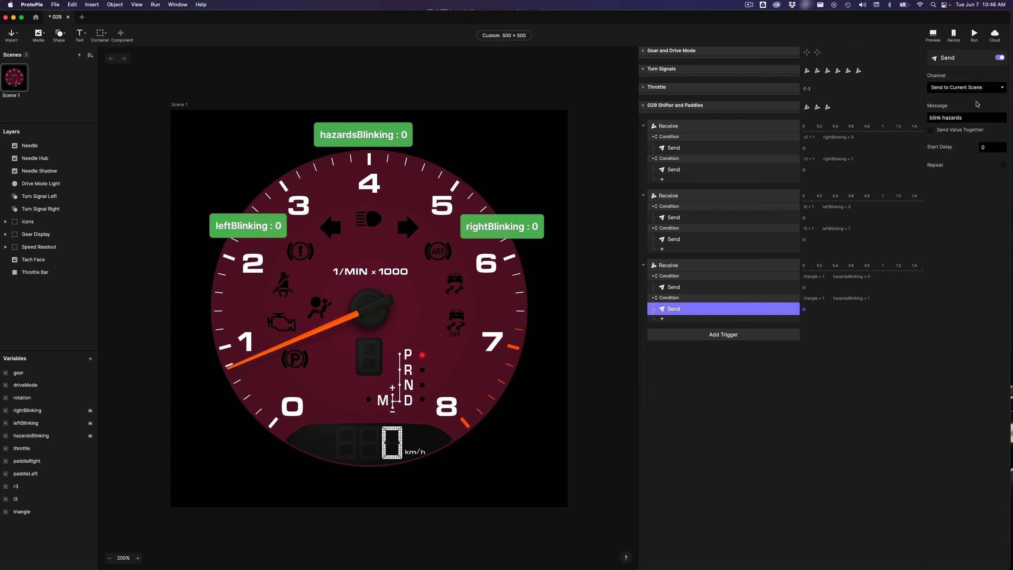
pyautogui.click(975, 117)
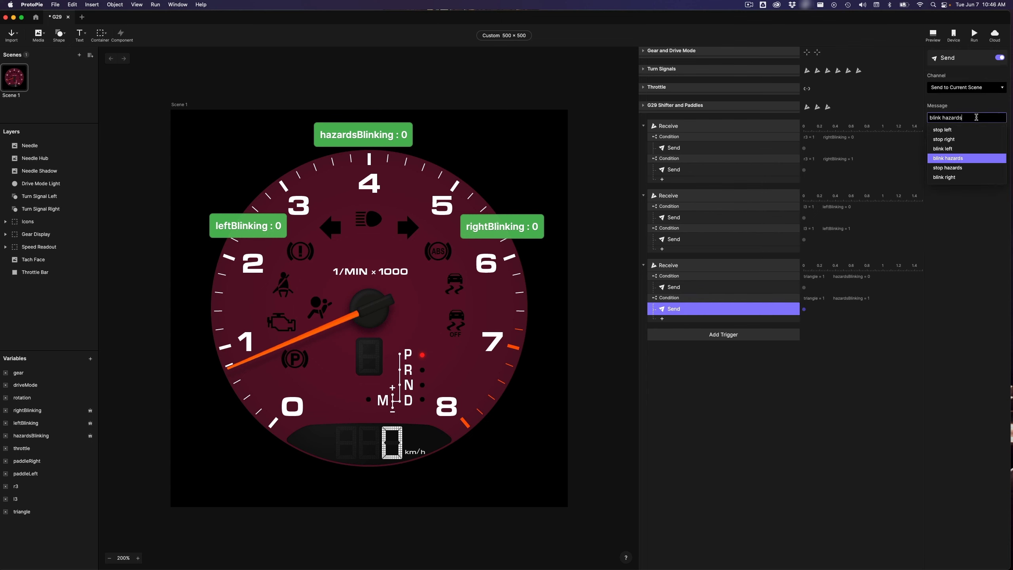
pyautogui.click(958, 168)
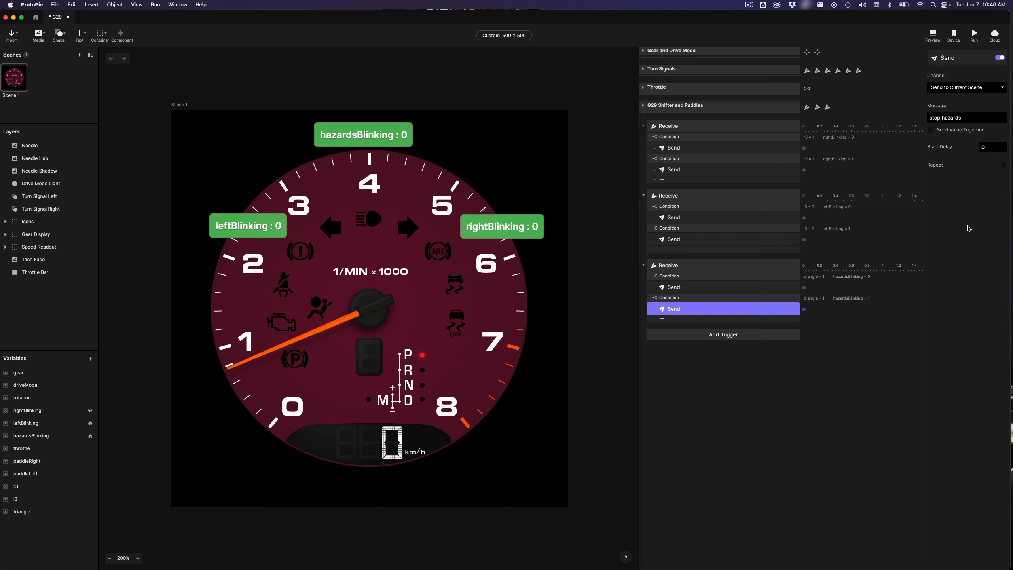
# Save the prototype, clear the message log in ProtoPie Connect, and switch to the Chrome preview to test the triangle button
pyautogui.press('super+s')
pyautogui.press('super+Tab')
pyautogui.click(891, 485)
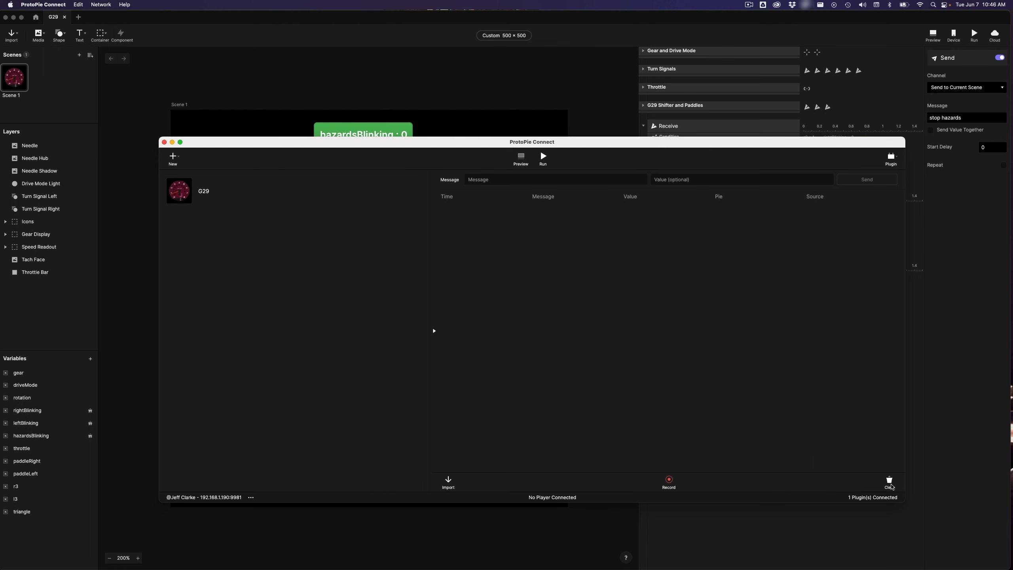
pyautogui.press('super+Tab')
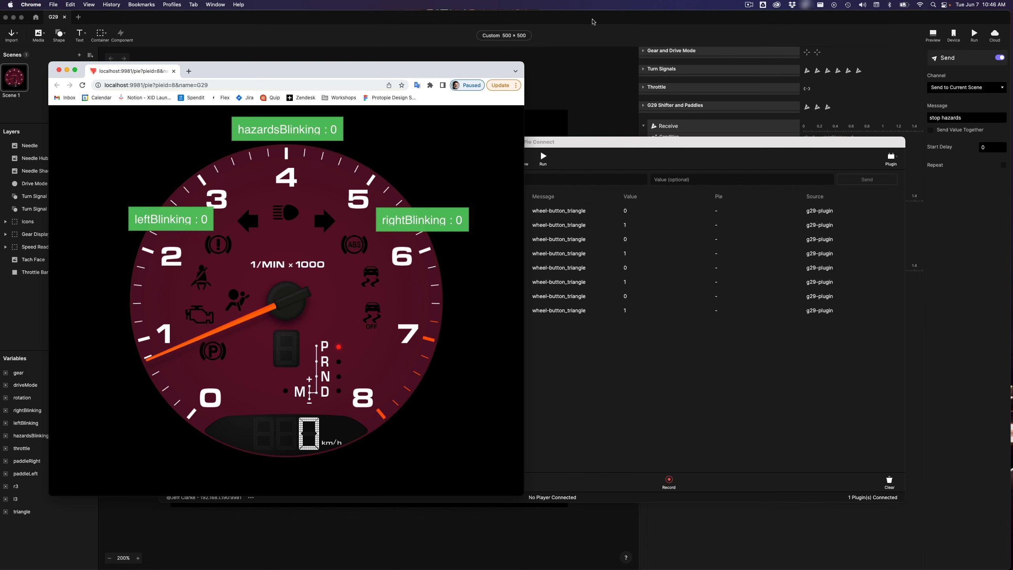
# Switch back to ProtoPie and assign the wheel-button_triangle Receive trigger's value to the variable triangle
pyautogui.click(595, 20)
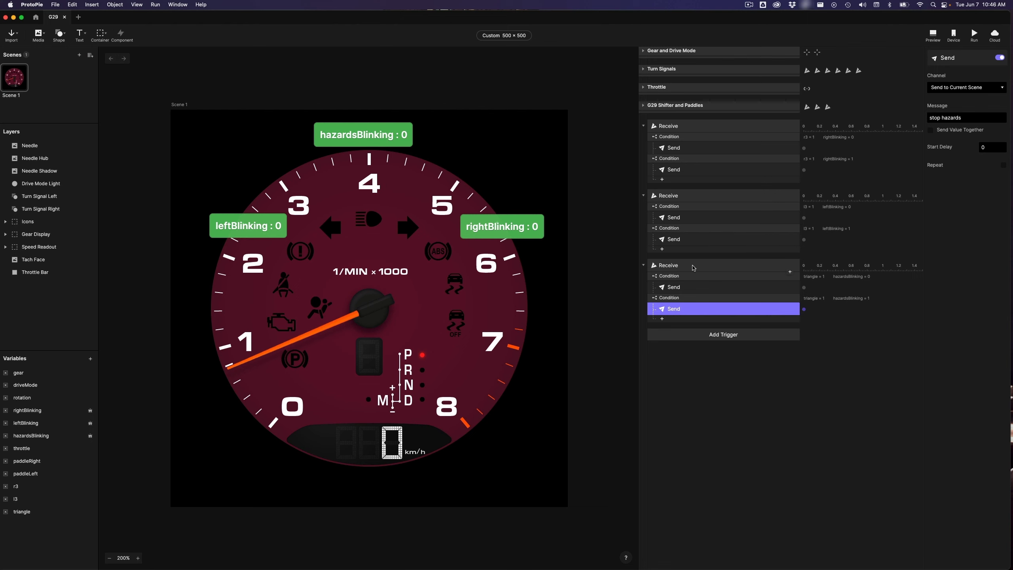
pyautogui.click(694, 267)
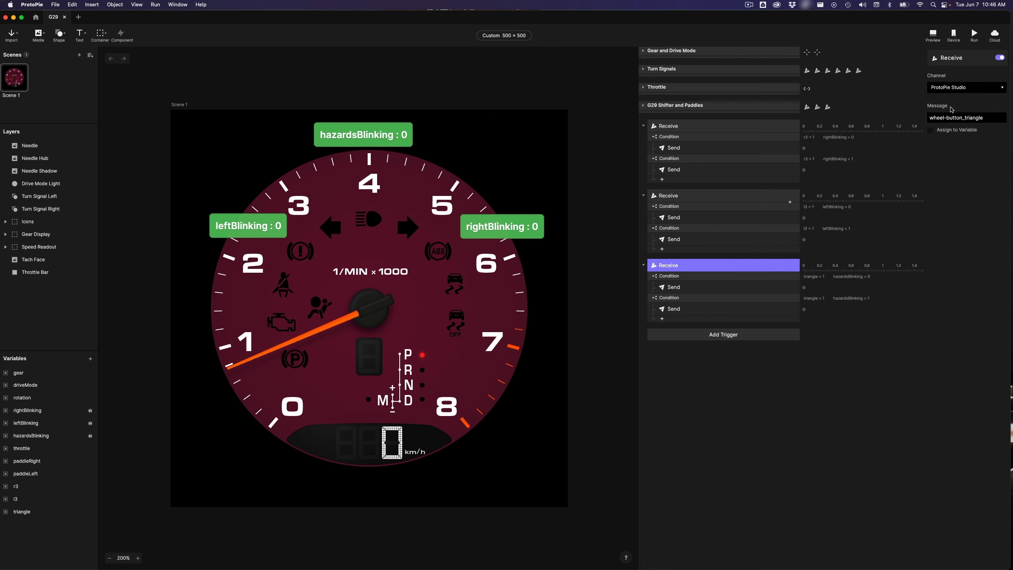
pyautogui.click(947, 132)
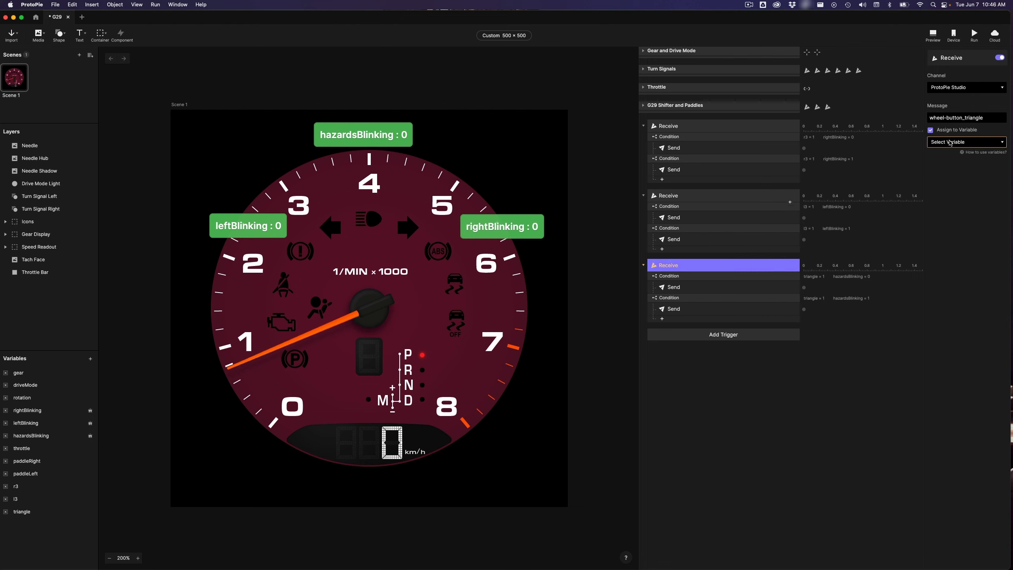
pyautogui.click(951, 142)
pyautogui.click(950, 277)
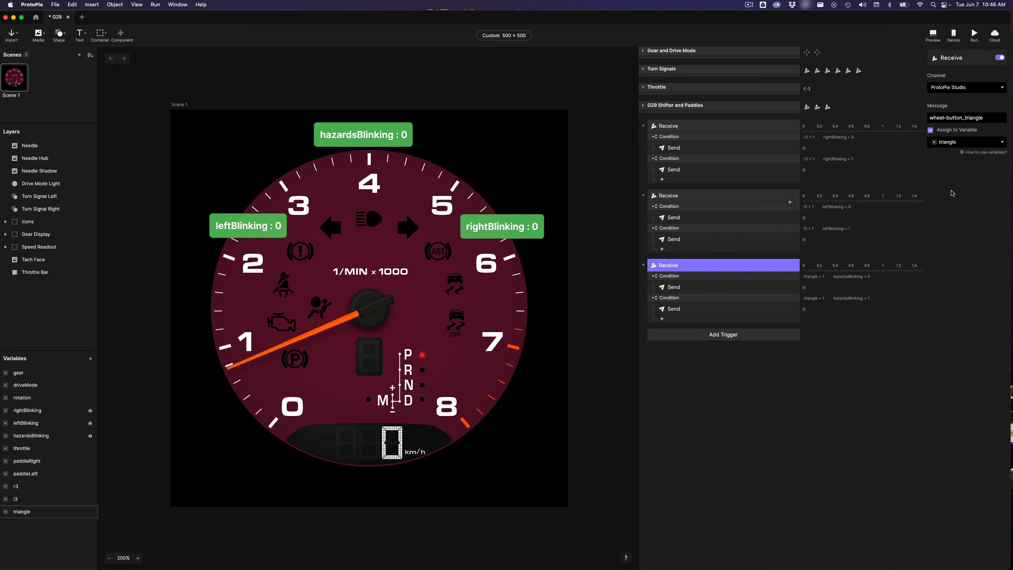
# Save the prototype, clear the ProtoPie Connect log again, and test R3, L3 and triangle in the Chrome preview
pyautogui.press('super+s')
pyautogui.press('super+Tab')
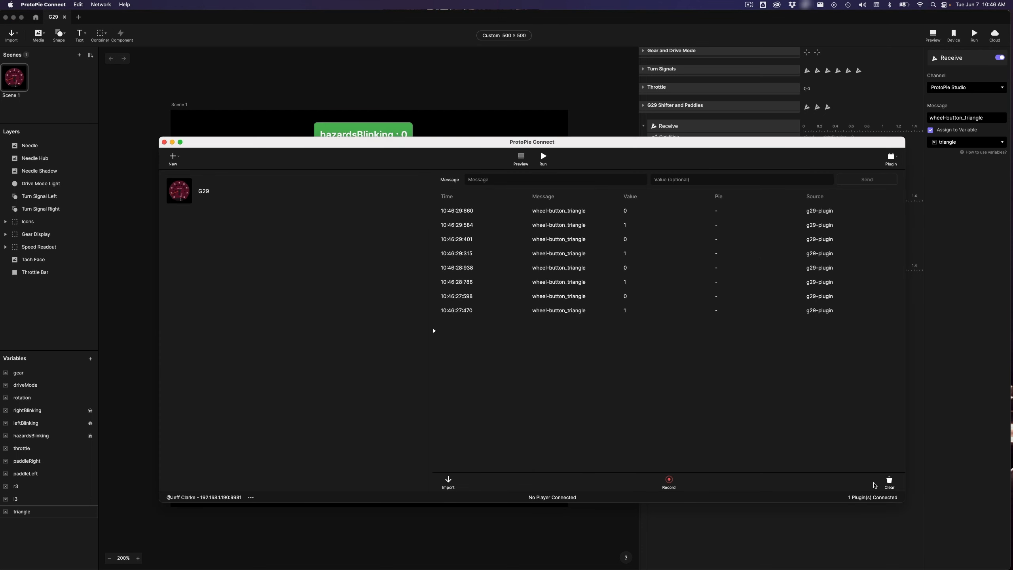
pyautogui.click(895, 484)
pyautogui.press('super+Tab')
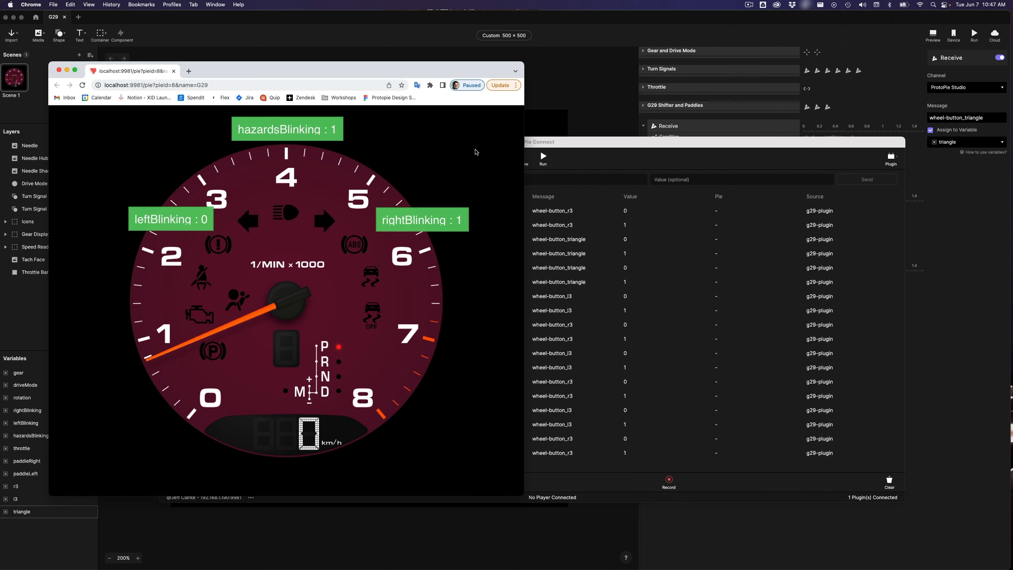
# Return to ProtoPie, review the R3 and L3 conditions, and add hazardsBlinking = 0 to the R3 condition with rightBlinking = 0
pyautogui.click(741, 32)
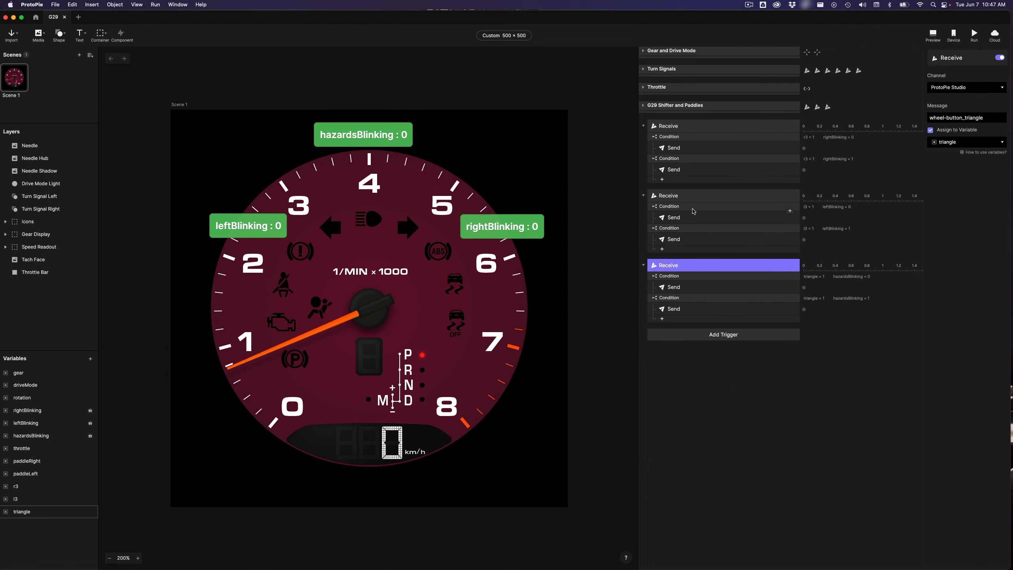
pyautogui.click(694, 210)
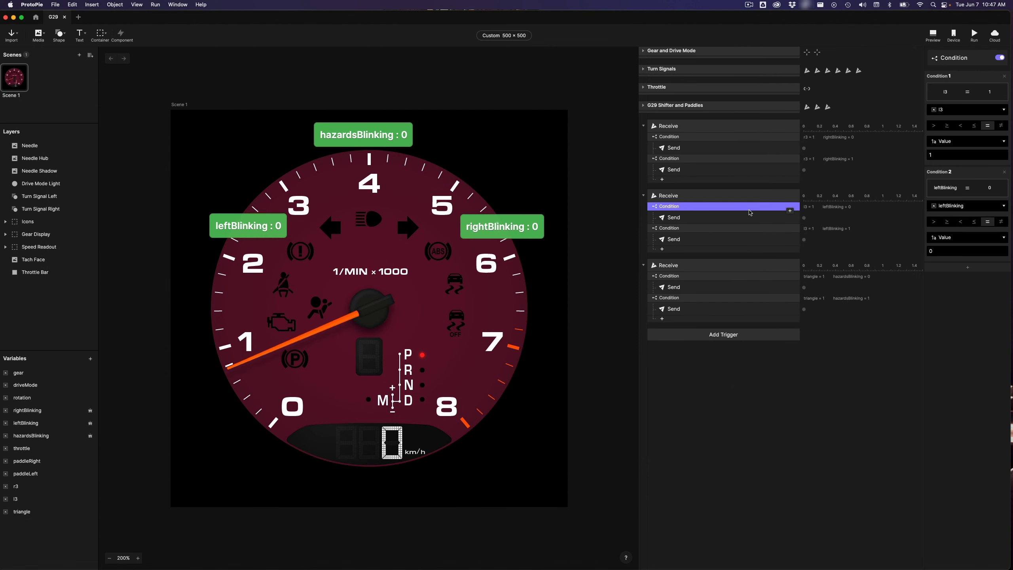
pyautogui.click(699, 138)
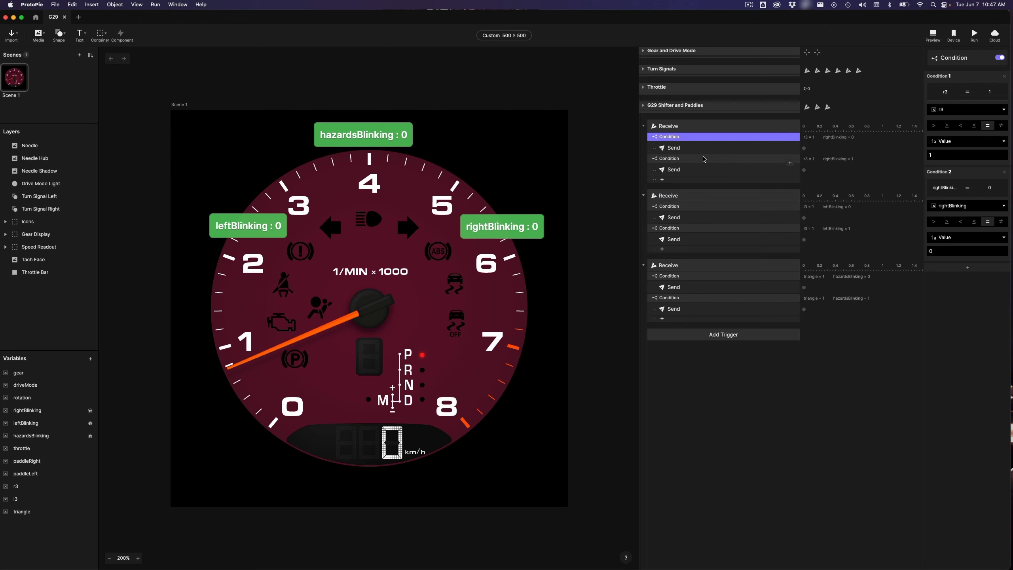
pyautogui.click(704, 158)
pyautogui.click(705, 206)
pyautogui.click(706, 228)
pyautogui.click(707, 137)
pyautogui.click(967, 267)
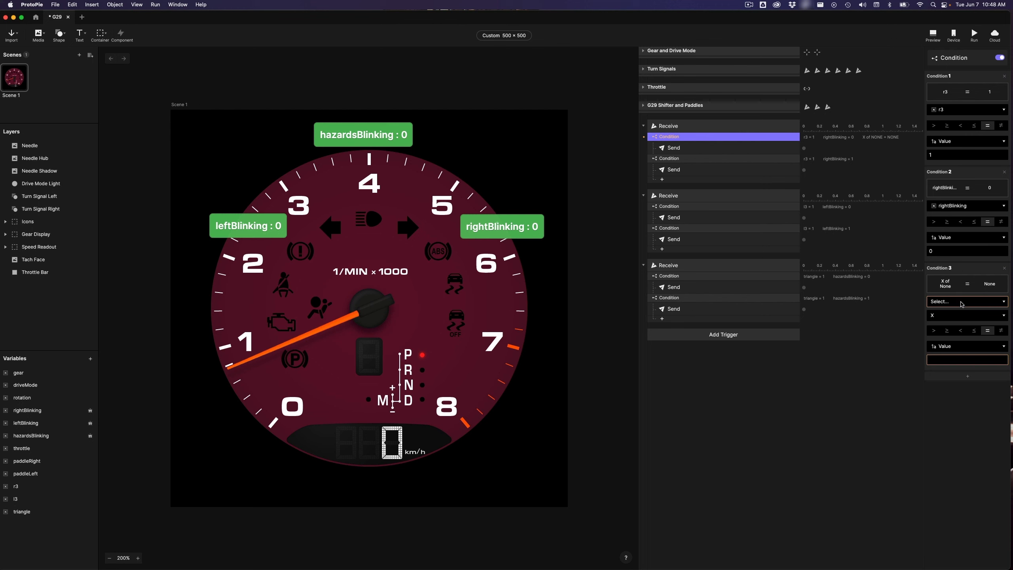
pyautogui.click(962, 304)
pyautogui.click(968, 392)
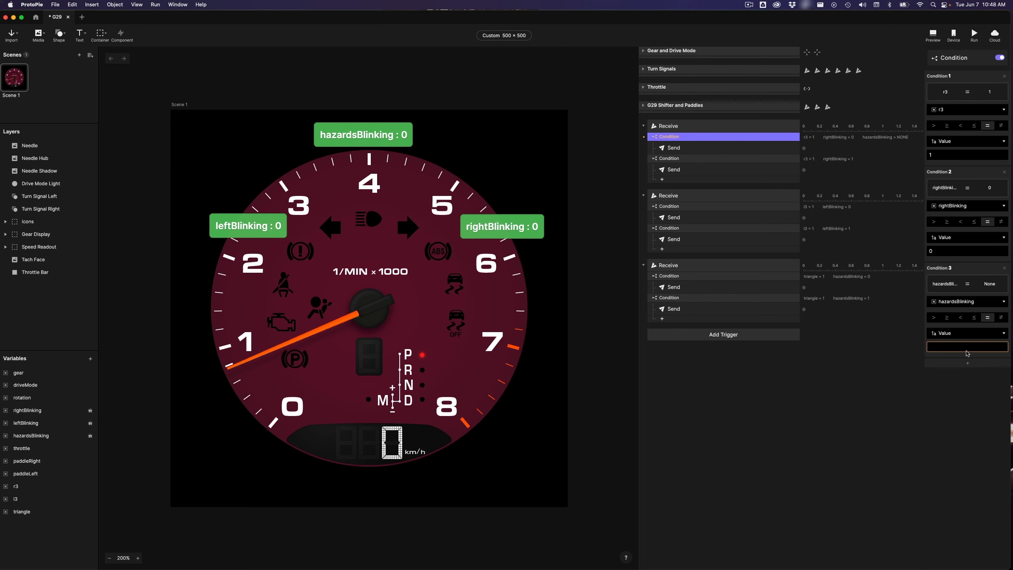
pyautogui.write('0')
pyautogui.press('Return')
# Add hazardsBlinking = 0 as a third requirement to the R3 condition with rightBlinking = 1
pyautogui.click(743, 160)
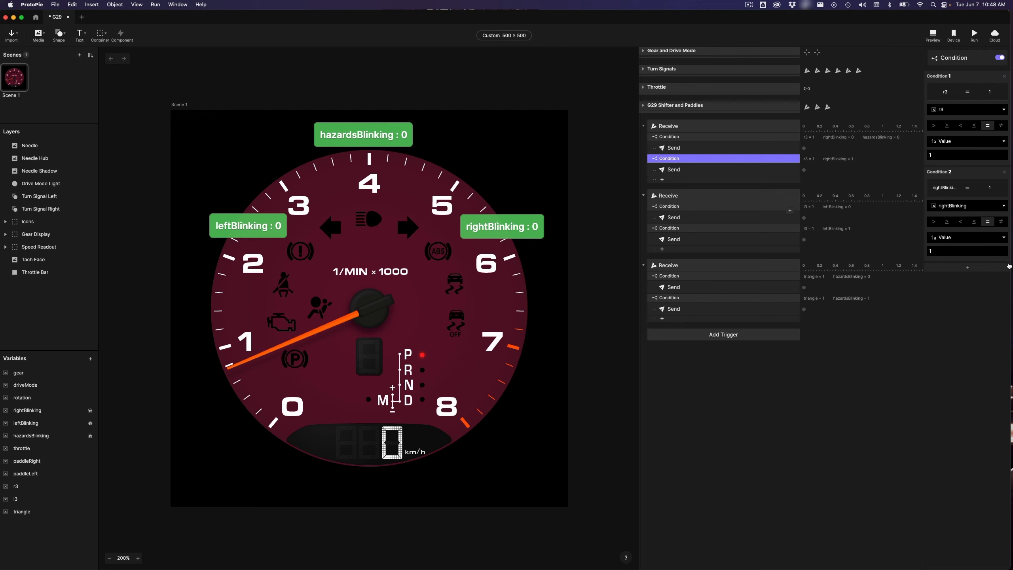
pyautogui.click(965, 273)
pyautogui.click(962, 302)
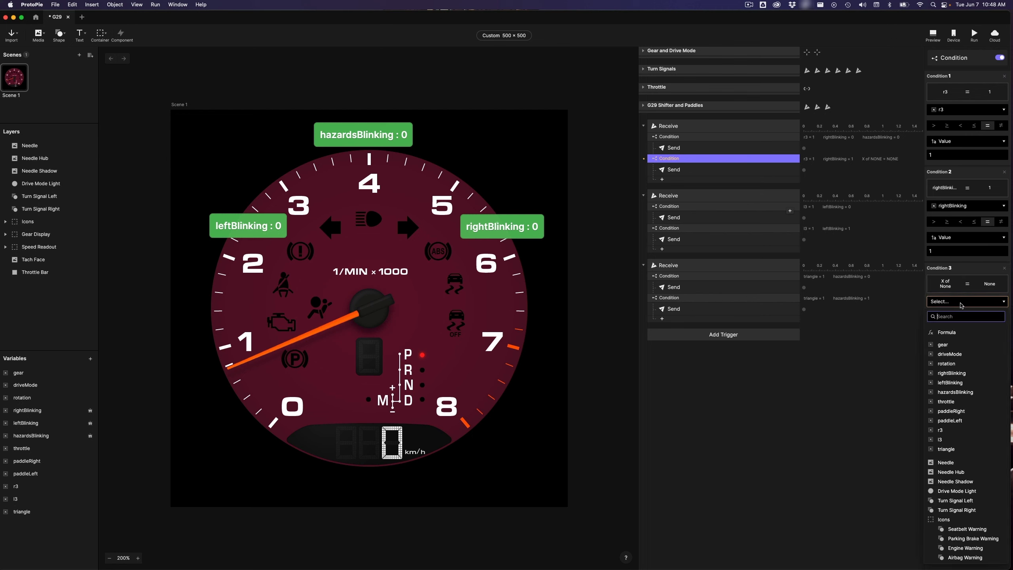
pyautogui.click(968, 367)
pyautogui.write('0')
pyautogui.press('Return')
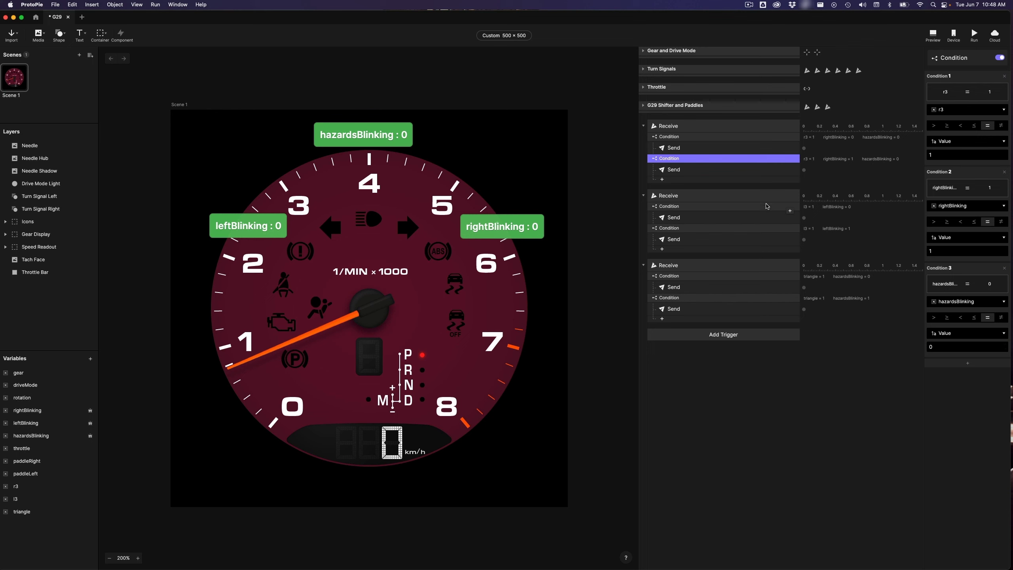
# Add hazardsBlinking = 0 as a third requirement to the L3 condition with leftBlinking = 0
pyautogui.click(768, 206)
pyautogui.click(967, 272)
pyautogui.click(967, 302)
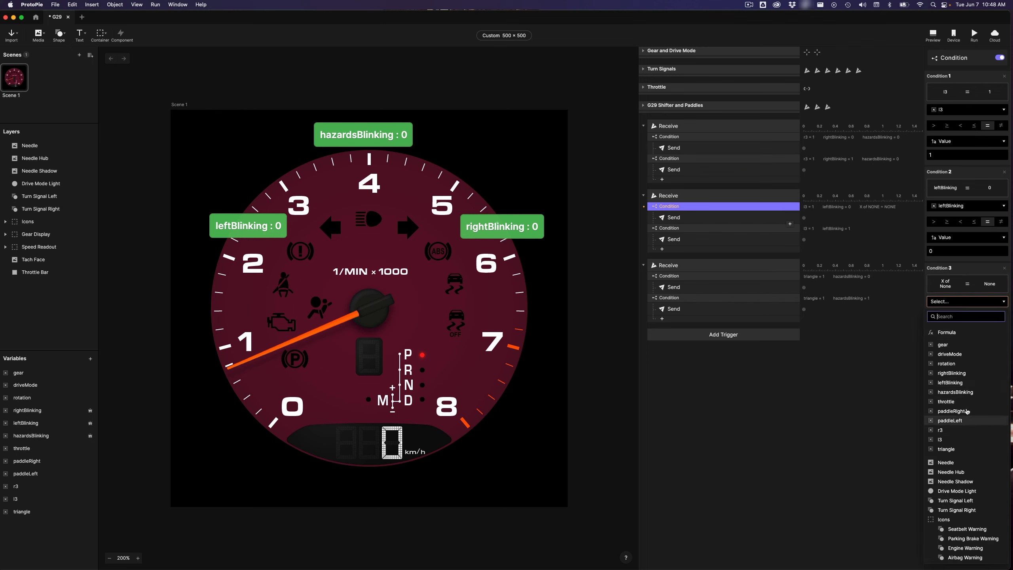
pyautogui.click(962, 392)
pyautogui.click(951, 347)
pyautogui.write('0')
pyautogui.press('Return')
# Add hazardsBlinking = 0 as a third requirement to the L3 condition with leftBlinking = 1
pyautogui.click(724, 229)
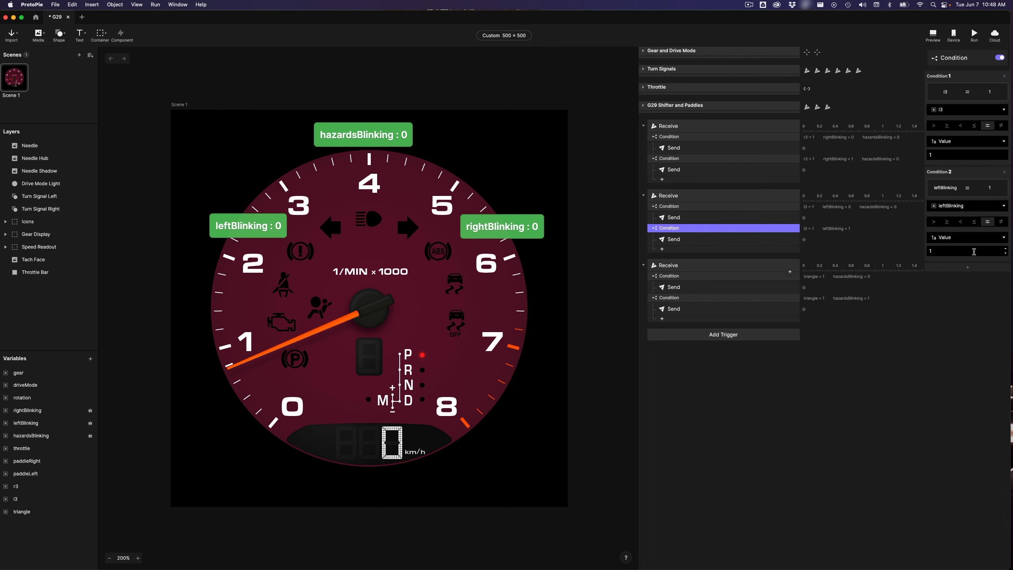
pyautogui.click(970, 268)
pyautogui.click(963, 302)
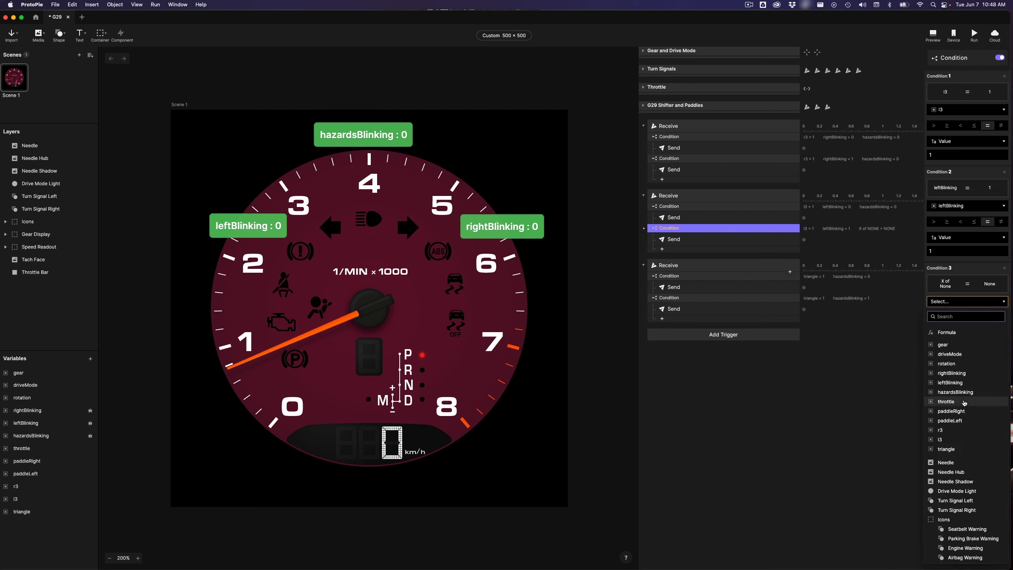
pyautogui.click(957, 392)
pyautogui.click(951, 347)
pyautogui.write('0')
pyautogui.press('Return')
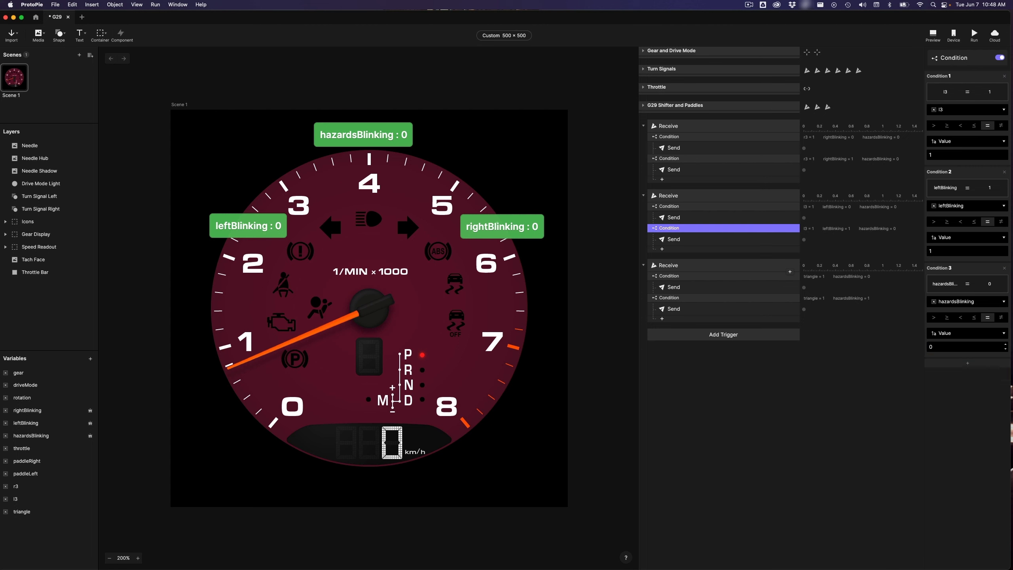
# Save the prototype, clear the ProtoPie Connect message log, and test the steering wheel's incoming messages
pyautogui.press('super+s')
pyautogui.press('super+Tab')
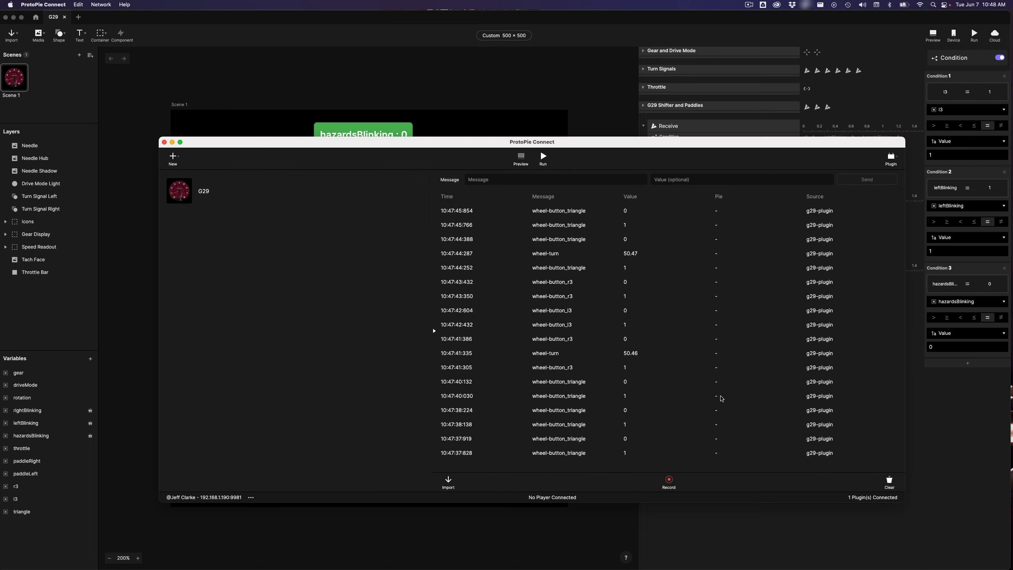
pyautogui.click(889, 480)
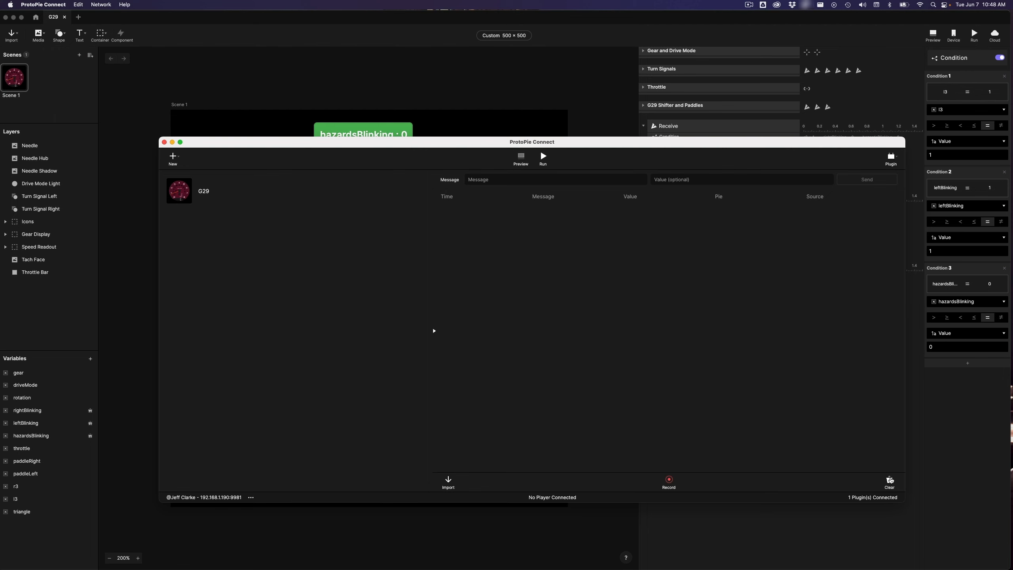
pyautogui.press('super+Tab')
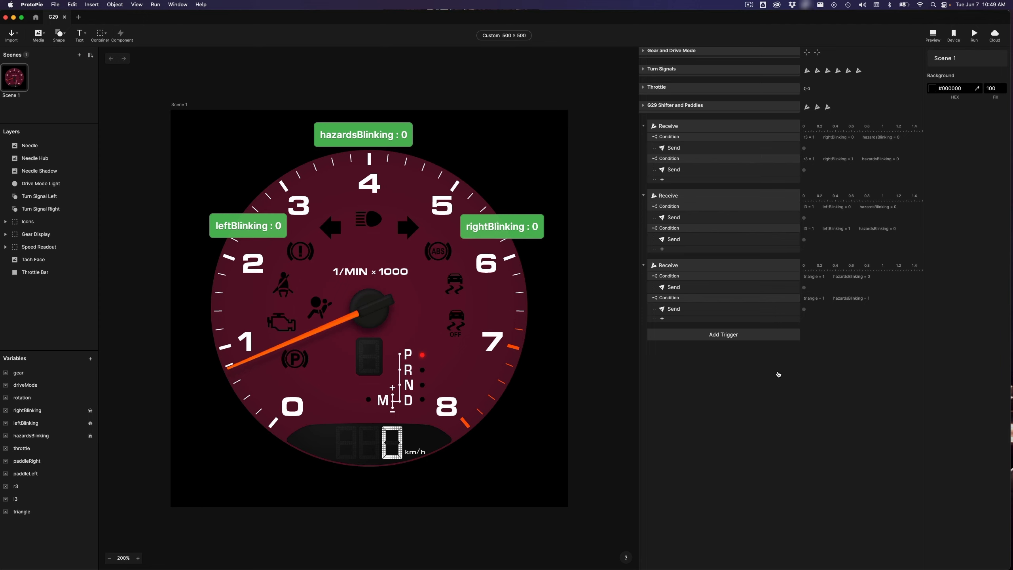
pyautogui.press('super+Tab')
pyautogui.click(889, 480)
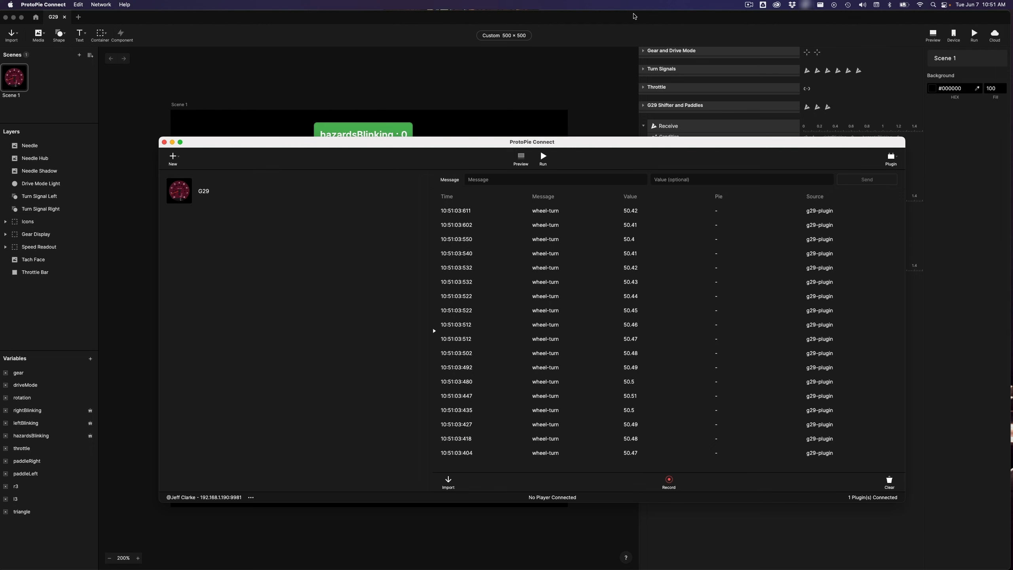
# Return to ProtoPie and create a variable for this scene named cancelSignal
pyautogui.click(635, 17)
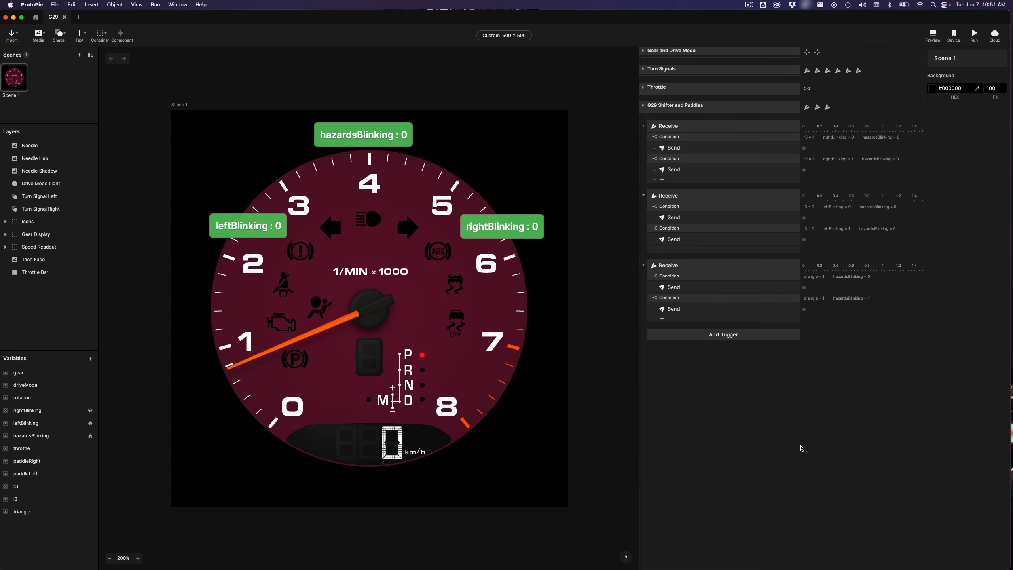
pyautogui.click(91, 359)
pyautogui.click(75, 377)
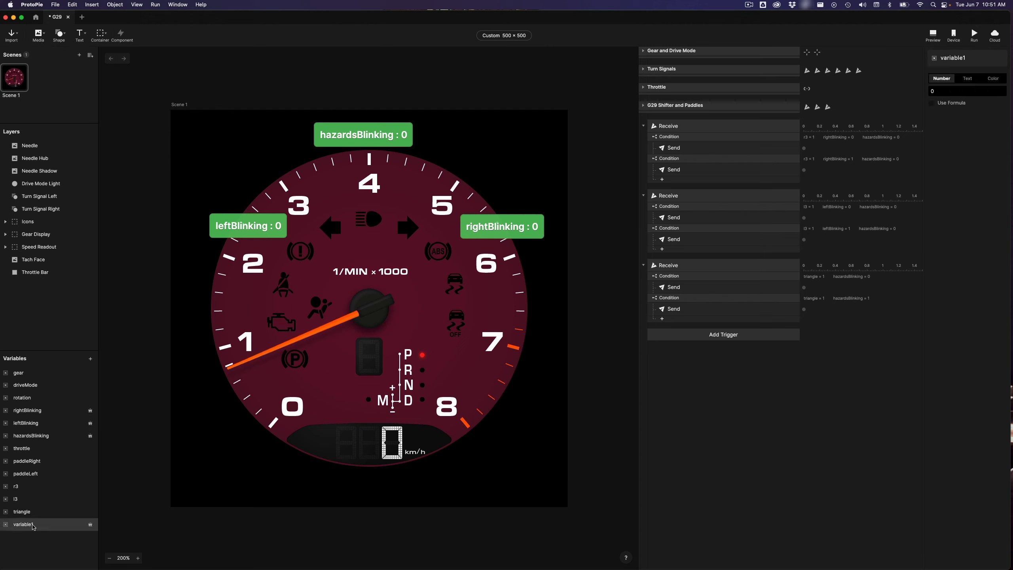
pyautogui.doubleClick(33, 526)
pyautogui.write('cancelSignal')
pyautogui.press('Return')
pyautogui.click(777, 372)
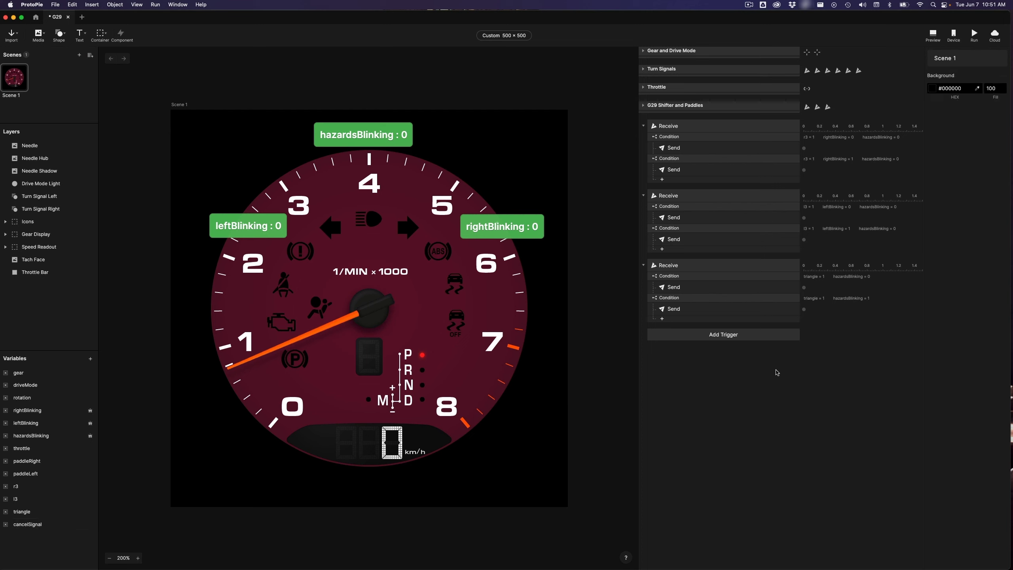
pyautogui.click(28, 524)
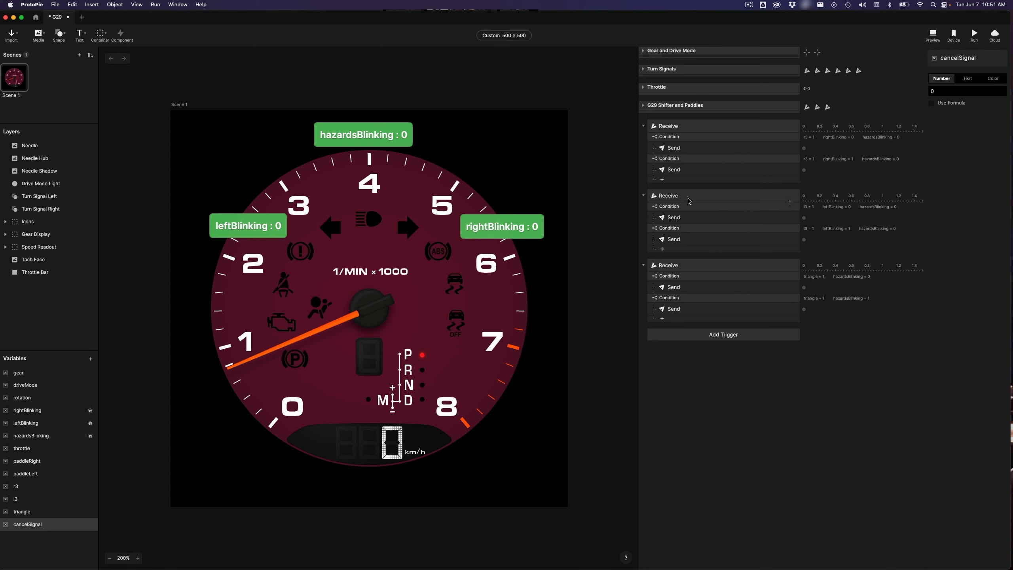
pyautogui.click(39, 440)
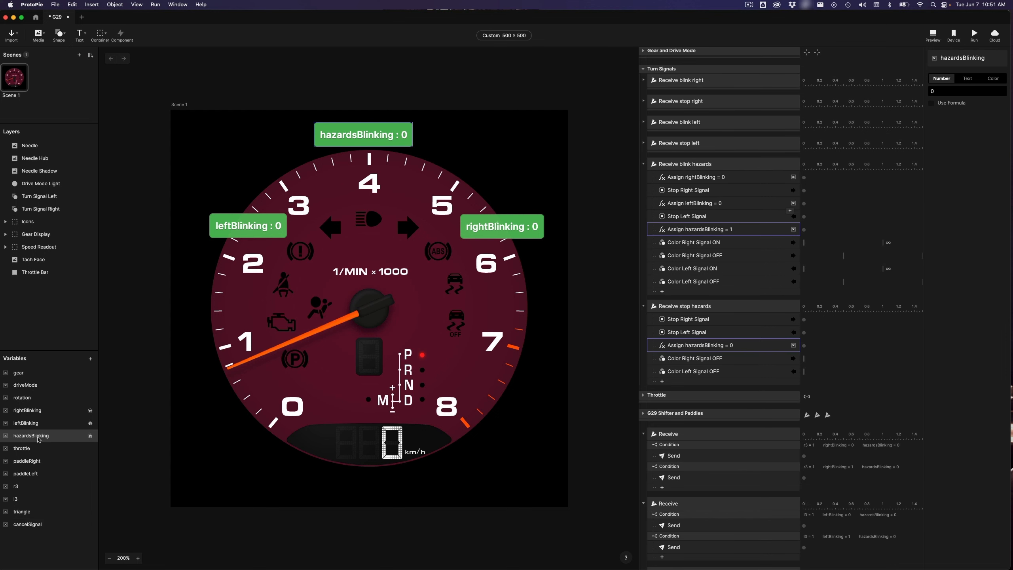
pyautogui.click(42, 525)
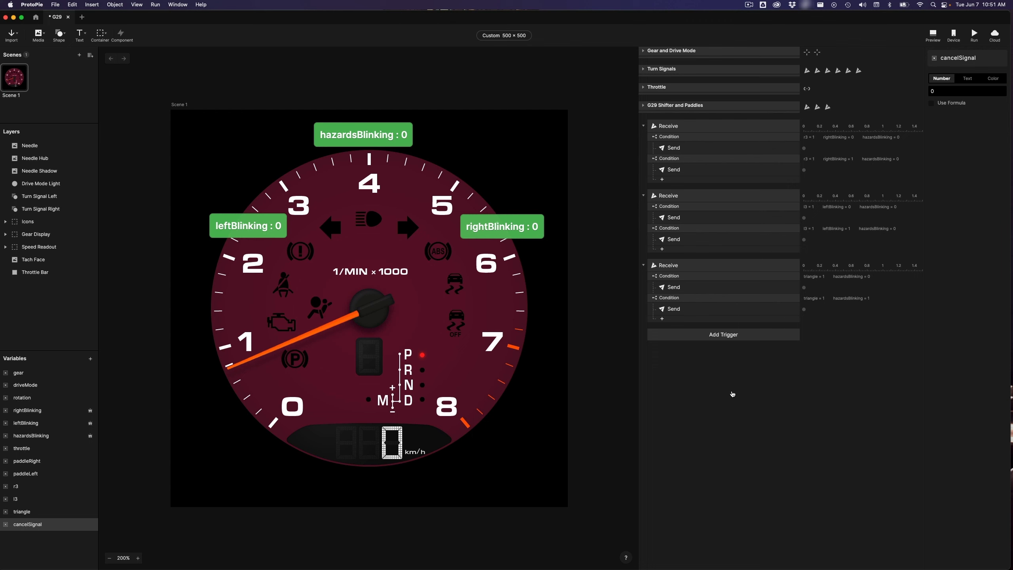
# Copy the wheel-turn message name from the ProtoPie Connect log and return to ProtoPie
pyautogui.press('super+Tab')
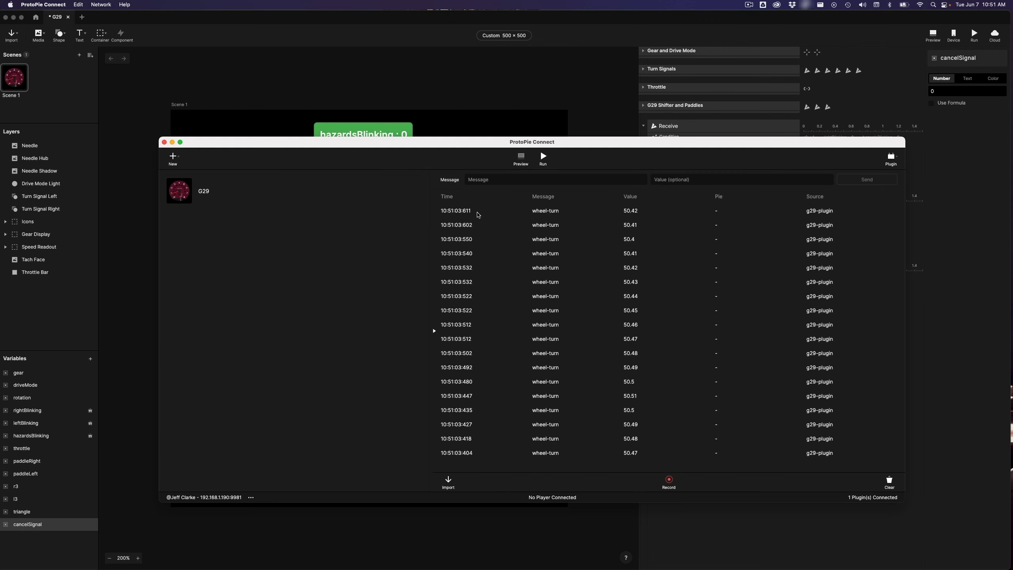
pyautogui.doubleClick(542, 212)
pyautogui.press('super+c')
pyautogui.press('super+Tab')
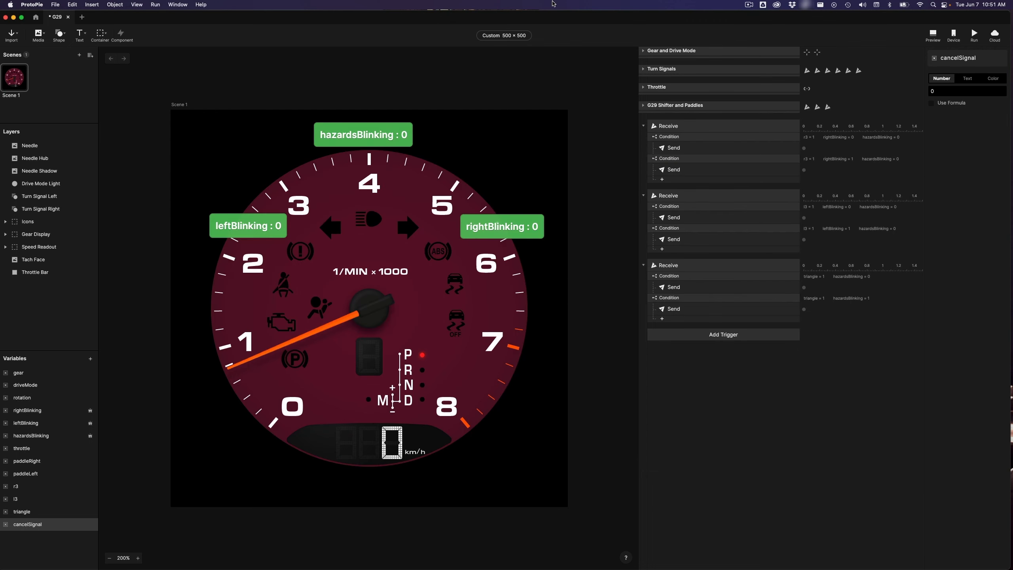
# Add a Receive trigger that listens on the ProtoPie Studio channel for the message wheel-turn
pyautogui.click(789, 389)
pyautogui.click(734, 336)
pyautogui.click(804, 455)
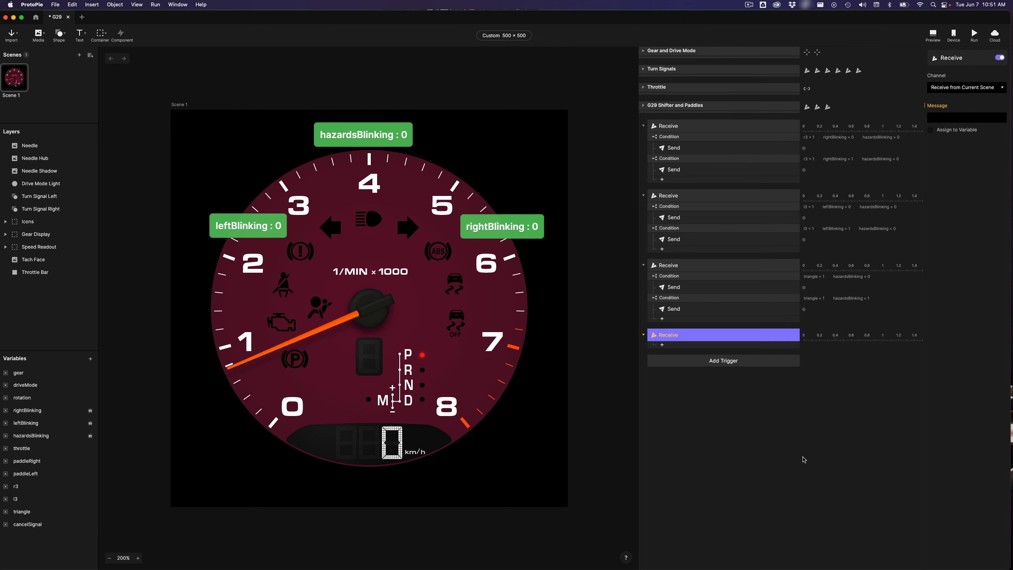
pyautogui.click(962, 90)
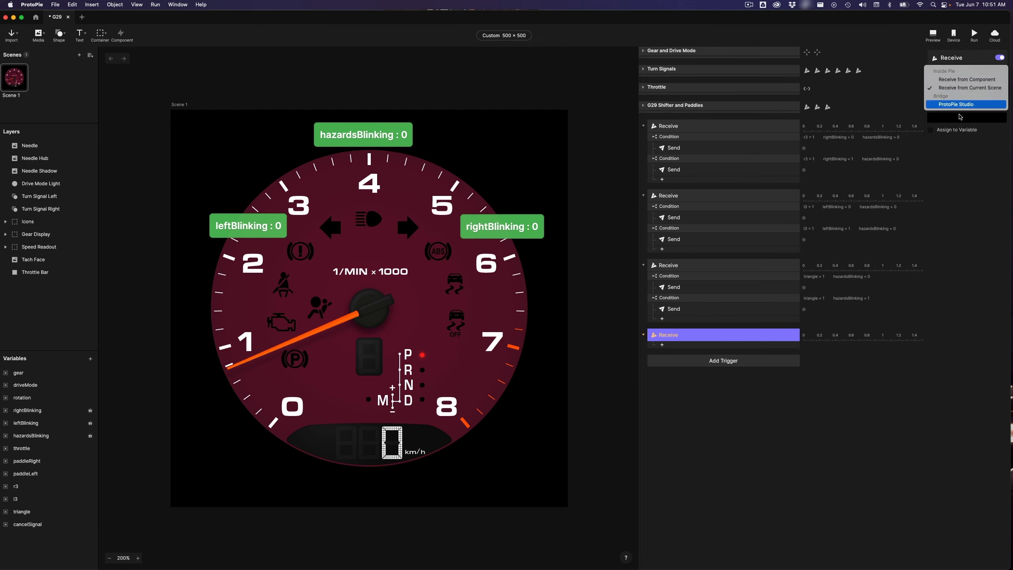
pyautogui.click(959, 105)
pyautogui.click(958, 116)
pyautogui.write('wheel-turn')
pyautogui.press('Return')
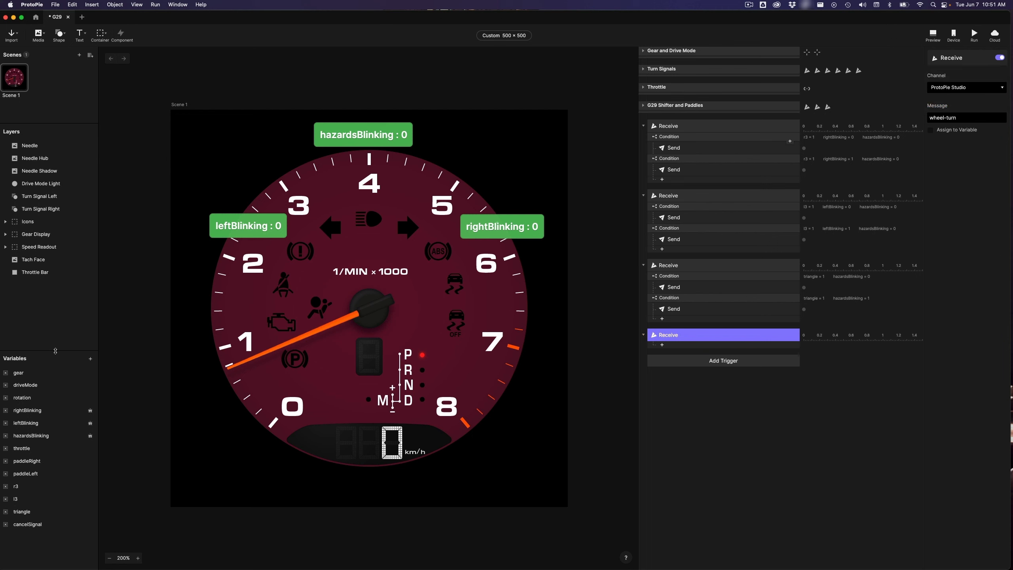
# Create another variable for this scene and name it steeringAngle
pyautogui.click(91, 359)
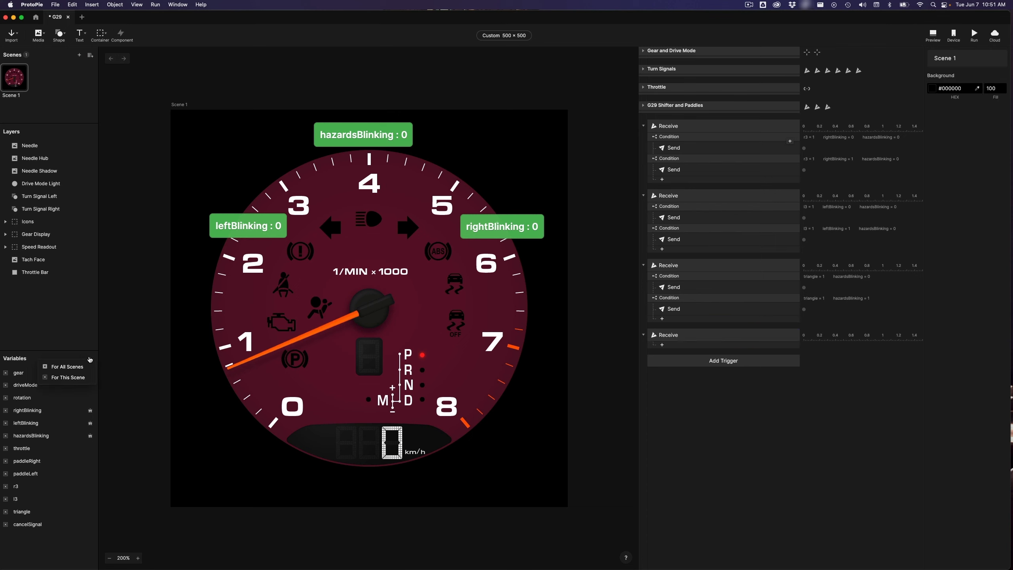
pyautogui.click(75, 381)
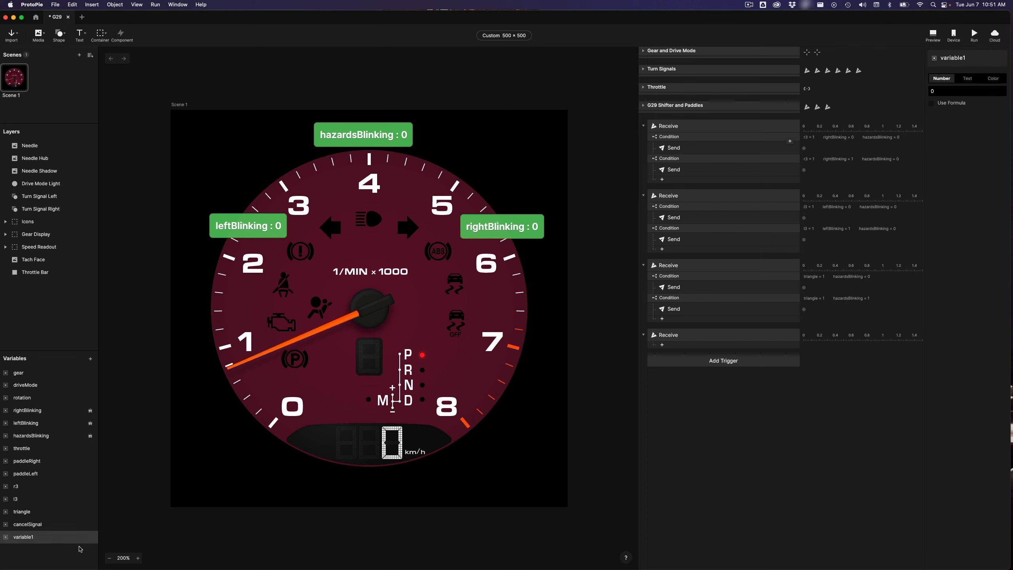
pyautogui.doubleClick(33, 536)
pyautogui.write('steeringAngle')
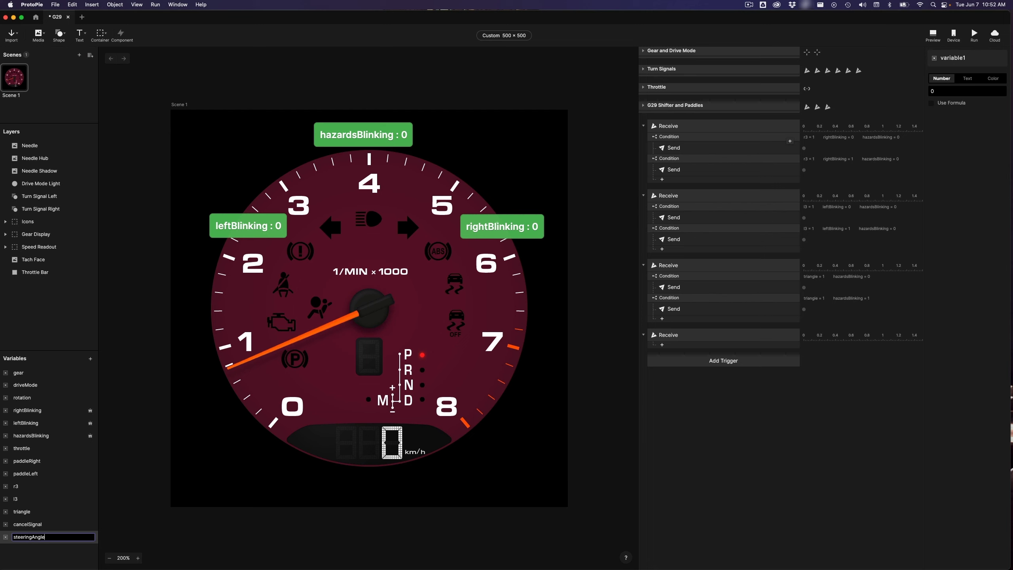
pyautogui.press('Return')
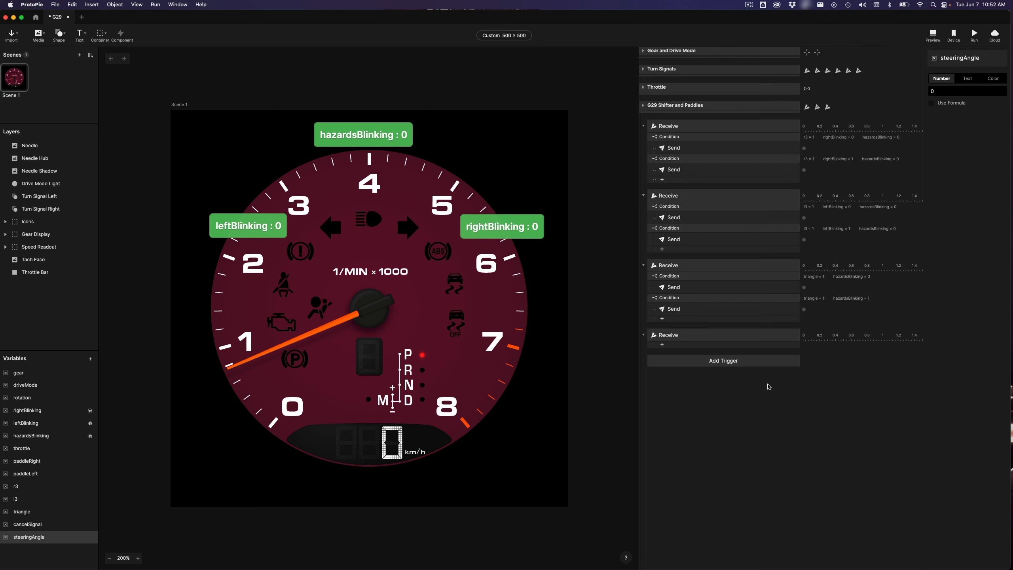
# Assign the value received by the wheel-turn trigger to the steeringAngle variable
pyautogui.click(701, 336)
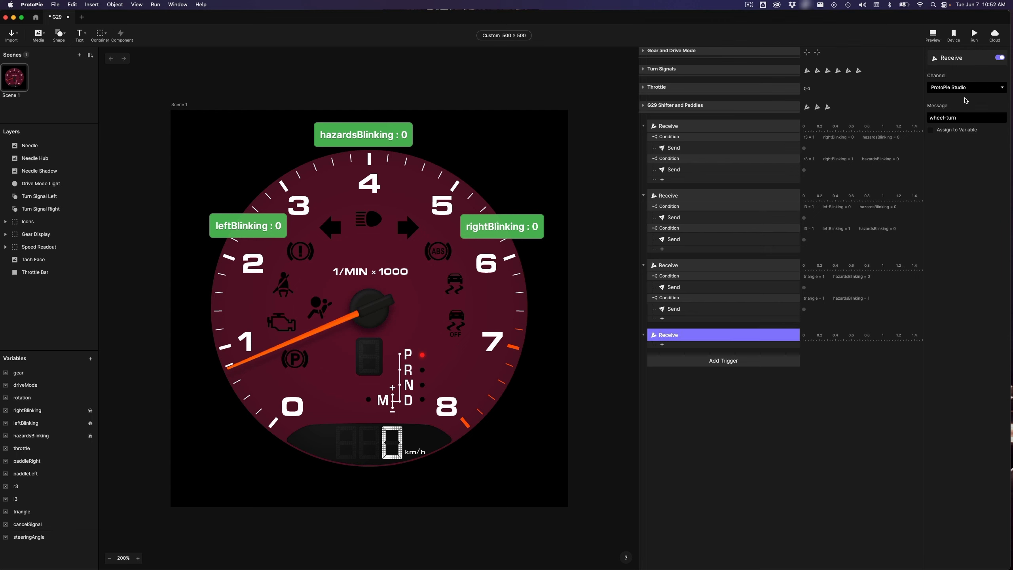
pyautogui.click(952, 130)
pyautogui.click(955, 144)
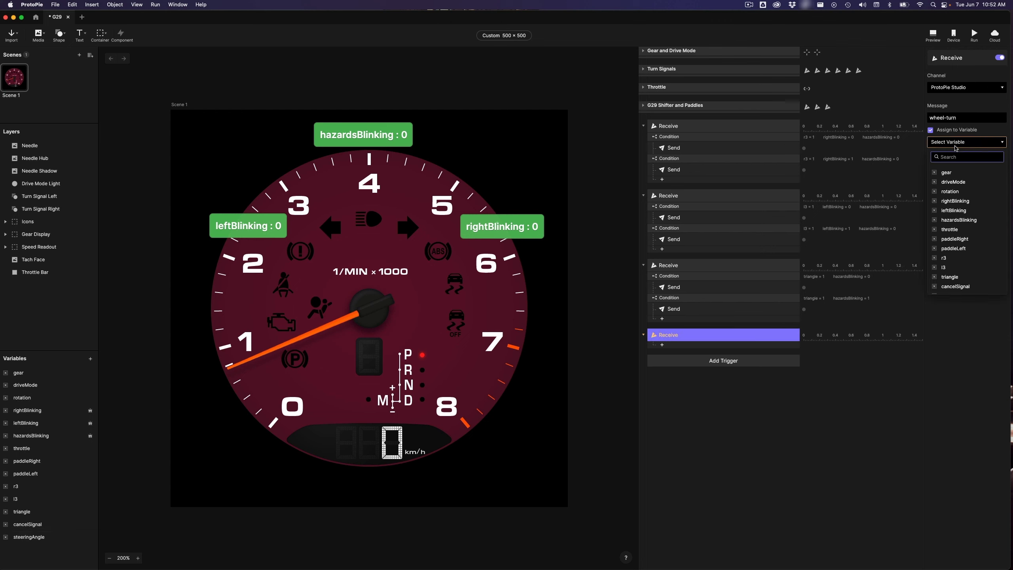
pyautogui.scroll(-1, 957, 211)
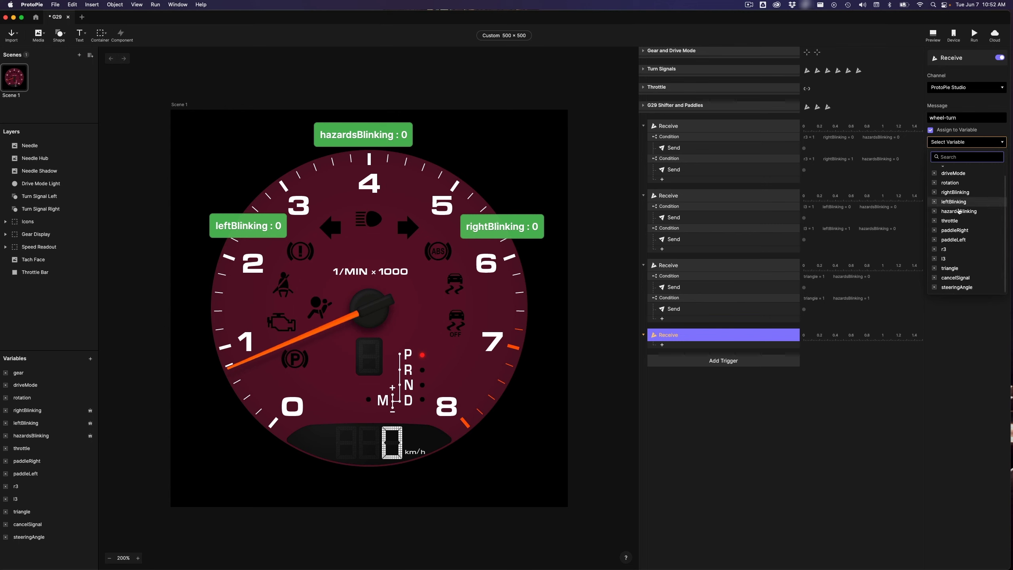
pyautogui.click(957, 287)
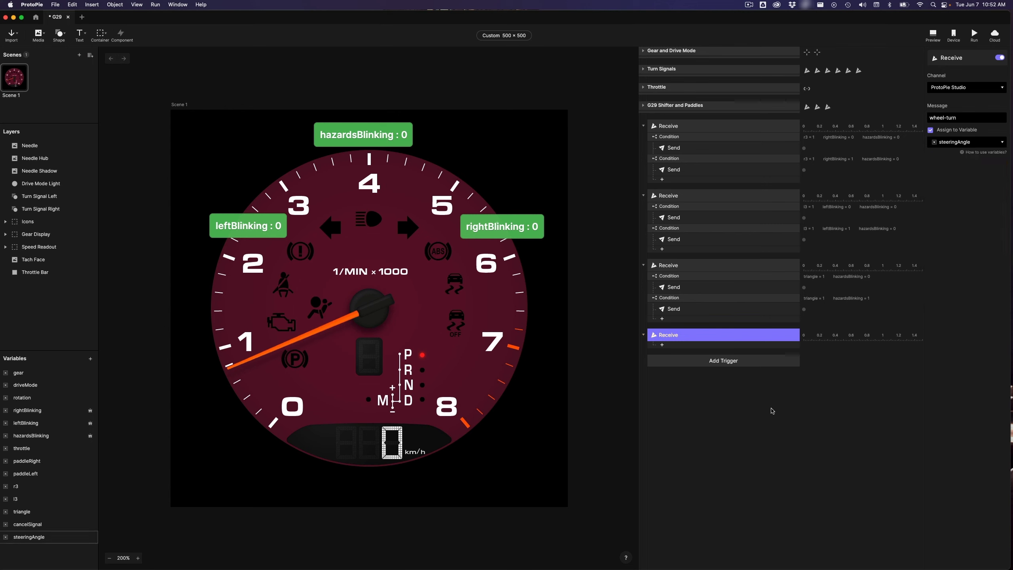
# Add a condition under the wheel-turn trigger that requires steeringAngle to be greater than 60
pyautogui.click(690, 346)
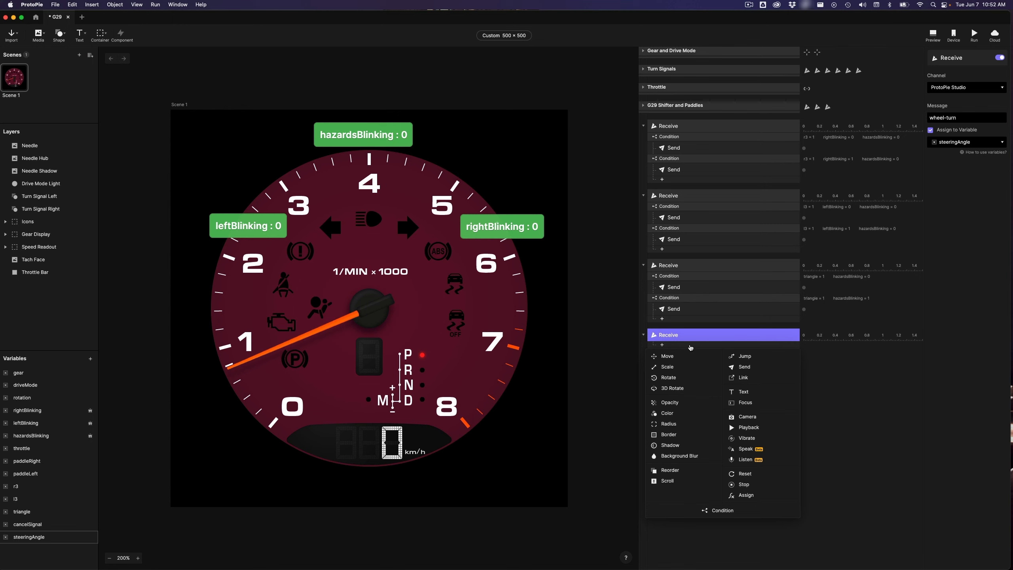
pyautogui.click(877, 391)
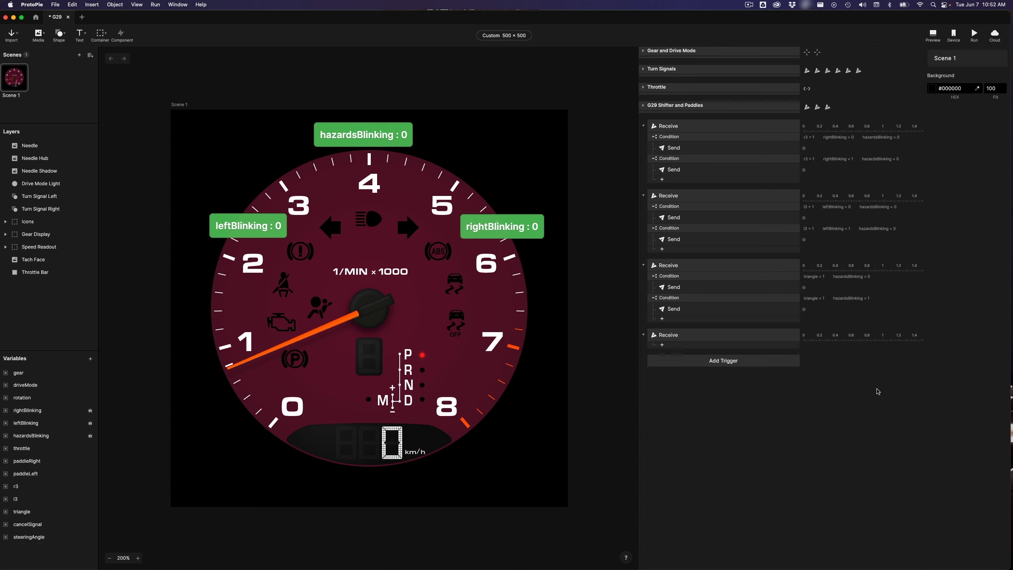
pyautogui.click(694, 347)
pyautogui.click(722, 509)
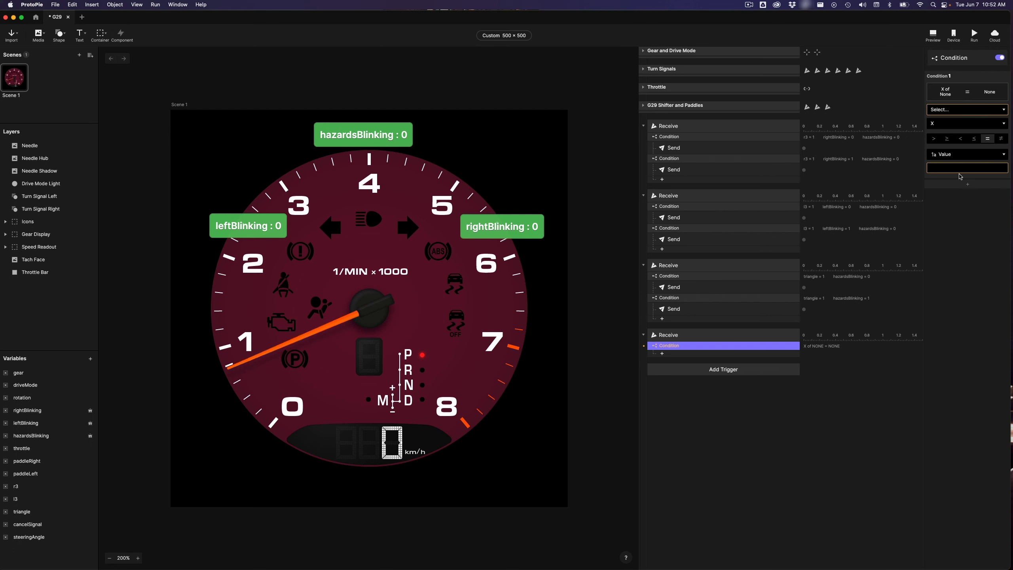
pyautogui.click(958, 110)
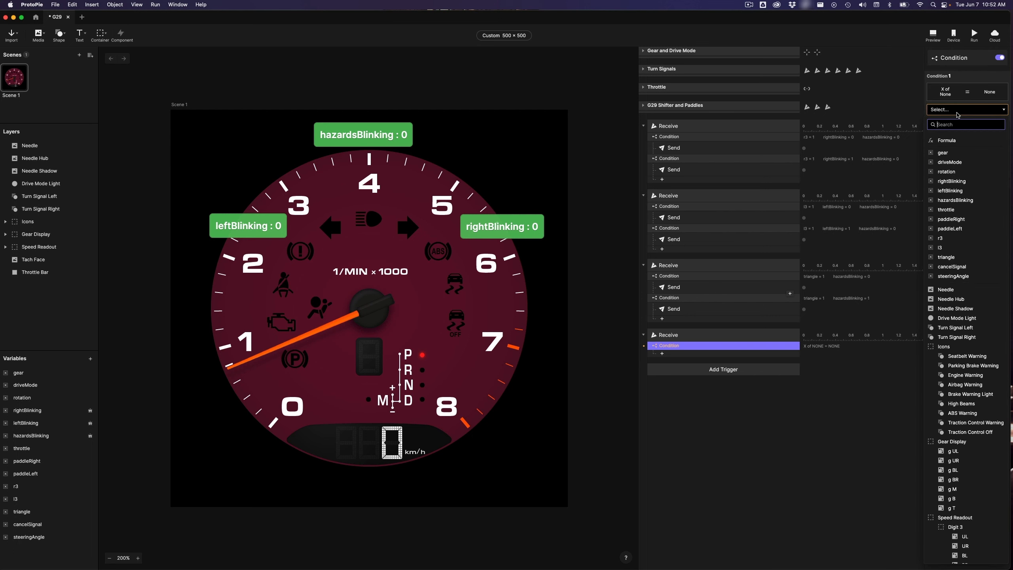
pyautogui.click(961, 277)
pyautogui.click(933, 125)
pyautogui.click(944, 154)
pyautogui.press('Return')
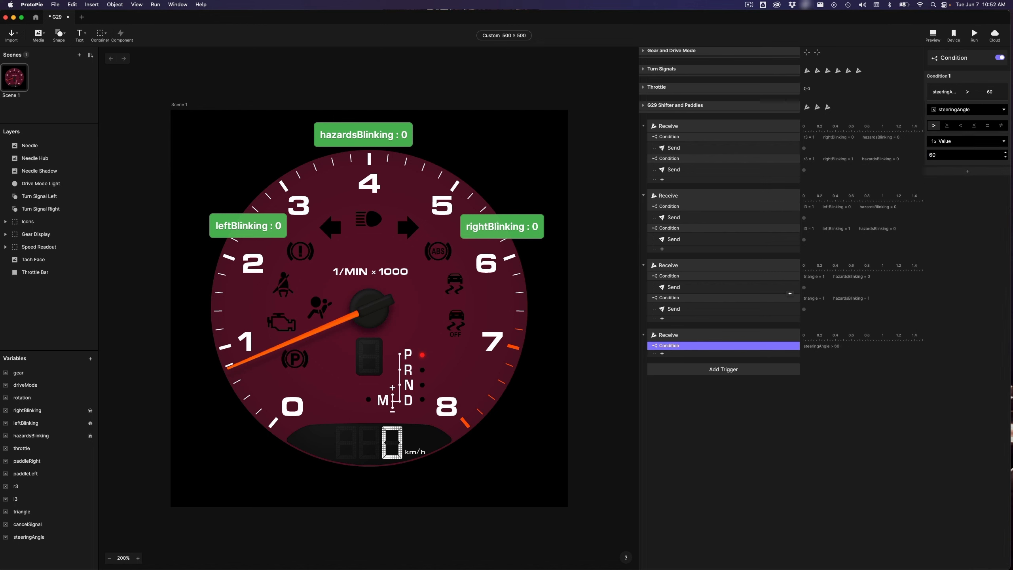
# Add rightBlinking = 1 as a second requirement to the steeringAngle > 60 condition
pyautogui.click(961, 174)
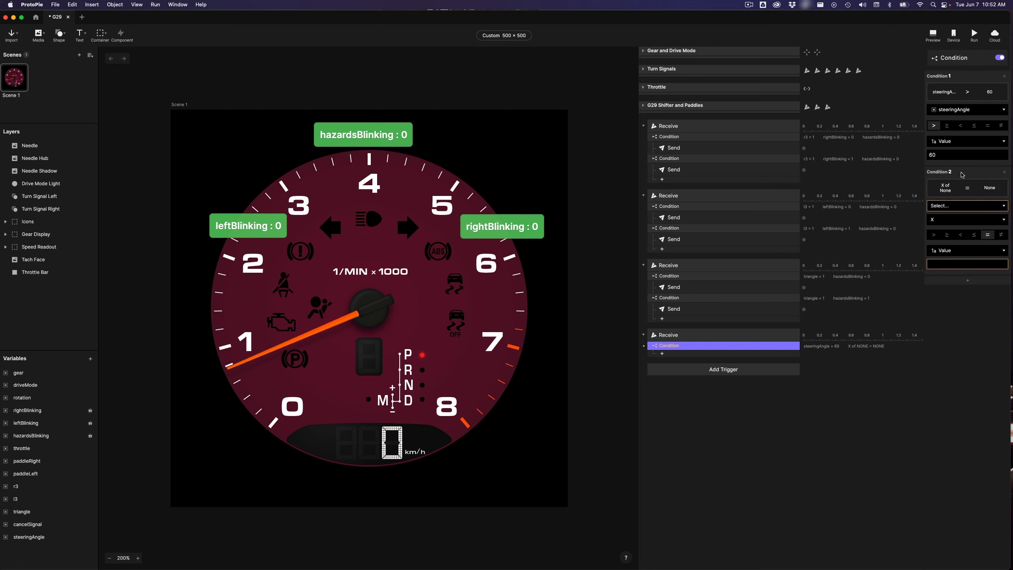
pyautogui.click(966, 206)
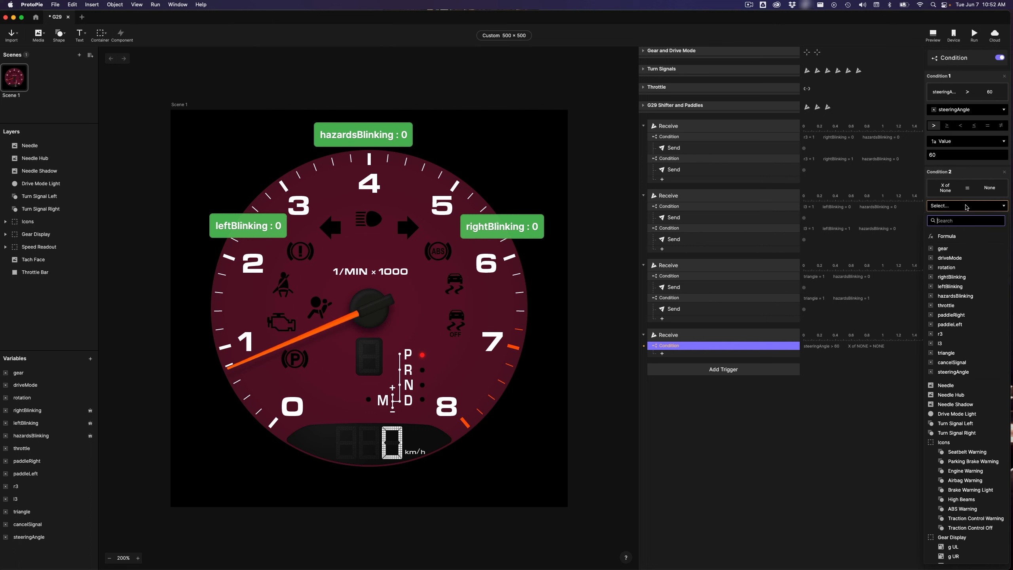
pyautogui.click(964, 278)
pyautogui.click(966, 251)
pyautogui.write('1')
pyautogui.press('Return')
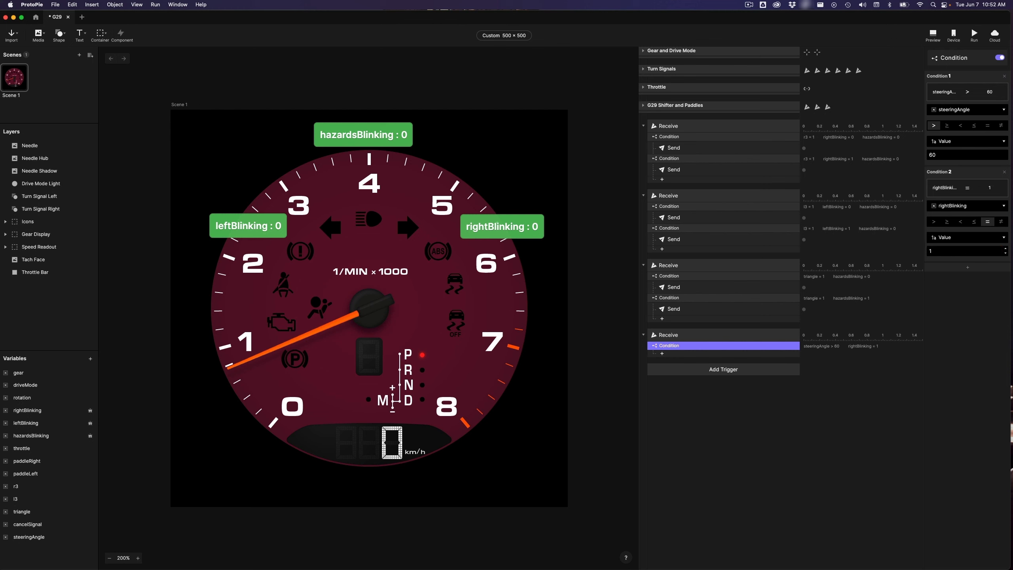
# Add an Assign response under the steeringAngle > 60 condition that sets the cancelSignal variable to 1
pyautogui.click(737, 459)
pyautogui.click(694, 354)
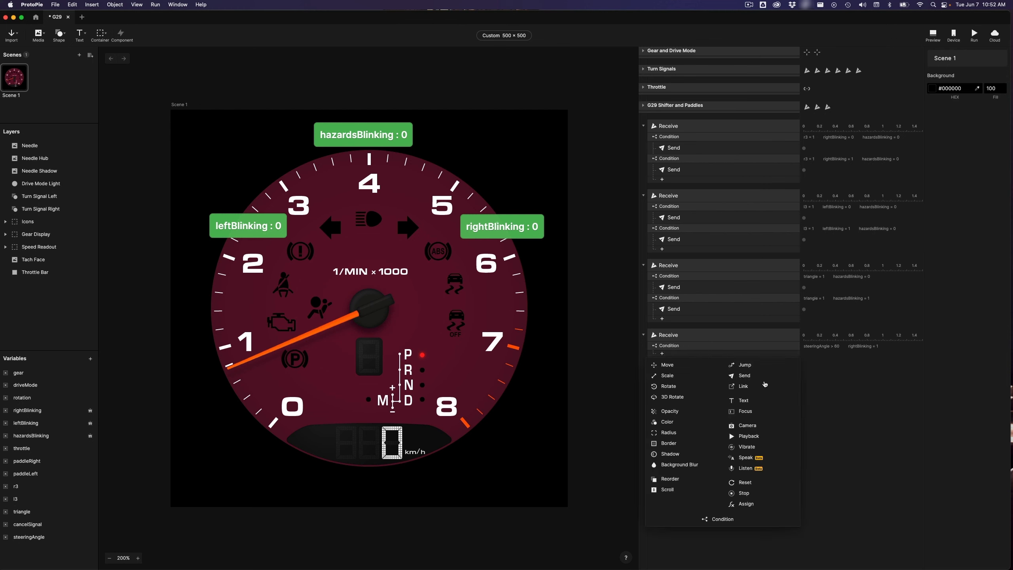
pyautogui.click(774, 503)
pyautogui.click(959, 76)
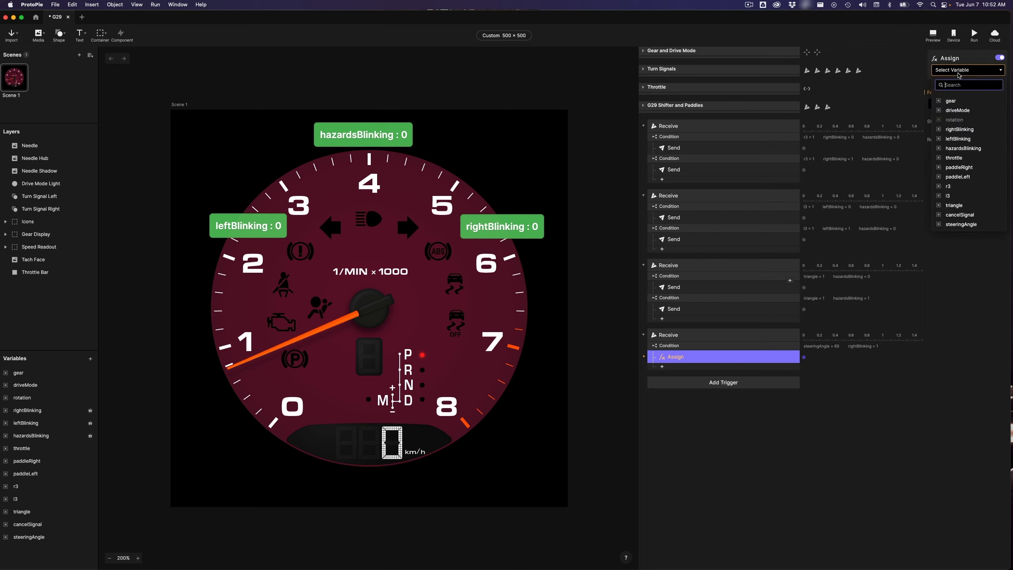
pyautogui.click(969, 221)
pyautogui.click(953, 104)
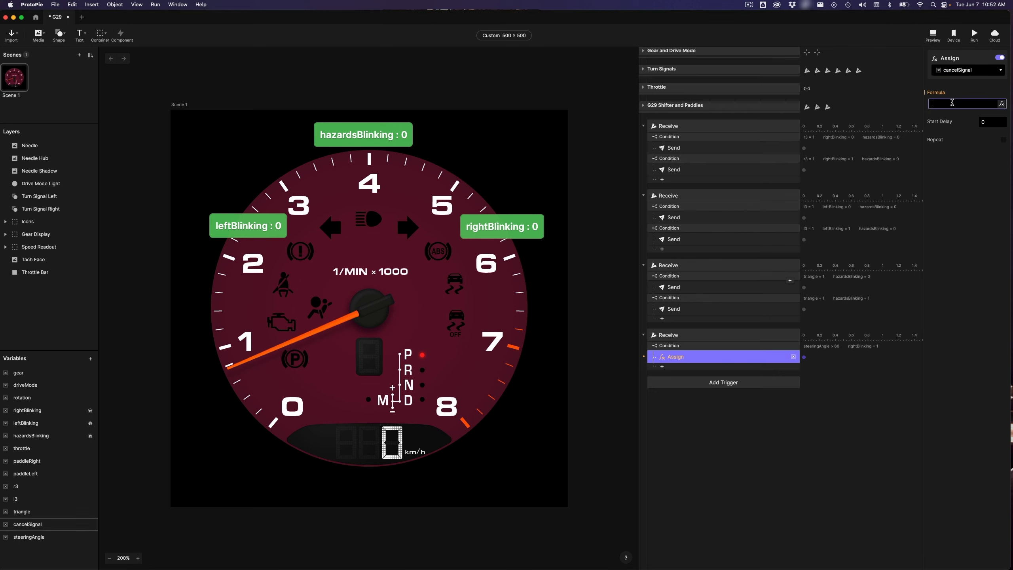
pyautogui.write('1')
pyautogui.press('Return')
# Check the wheel-turn values in ProtoPie Connect and add a second condition in ProtoPie requiring steeringAngle to be less than 40
pyautogui.press('super+Tab')
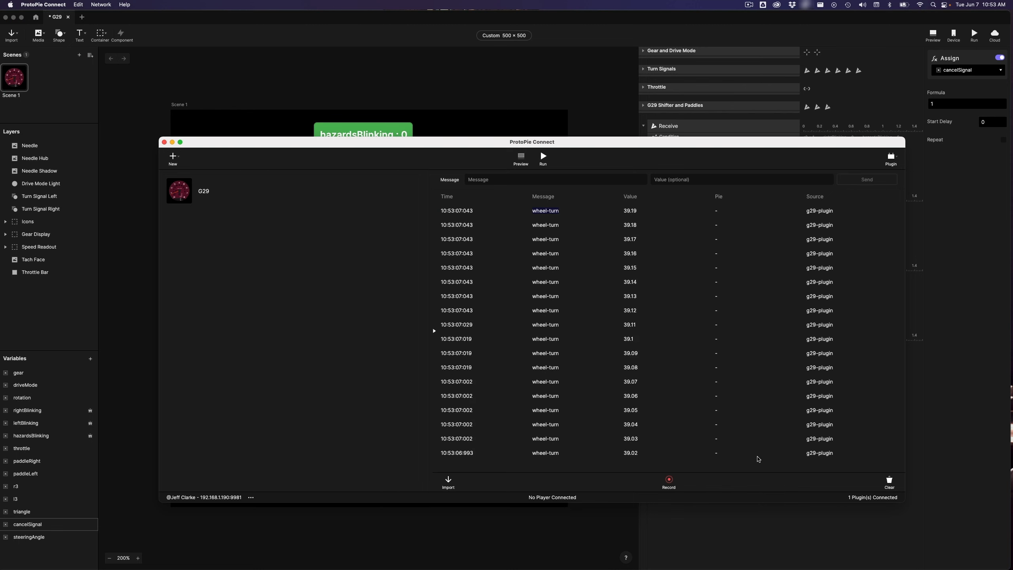
pyautogui.click(757, 41)
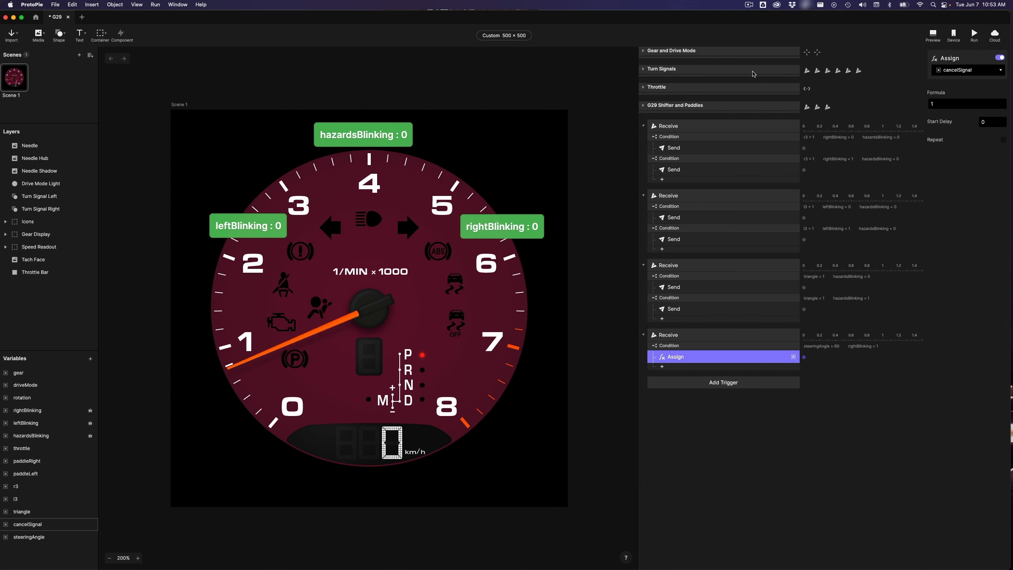
pyautogui.click(710, 369)
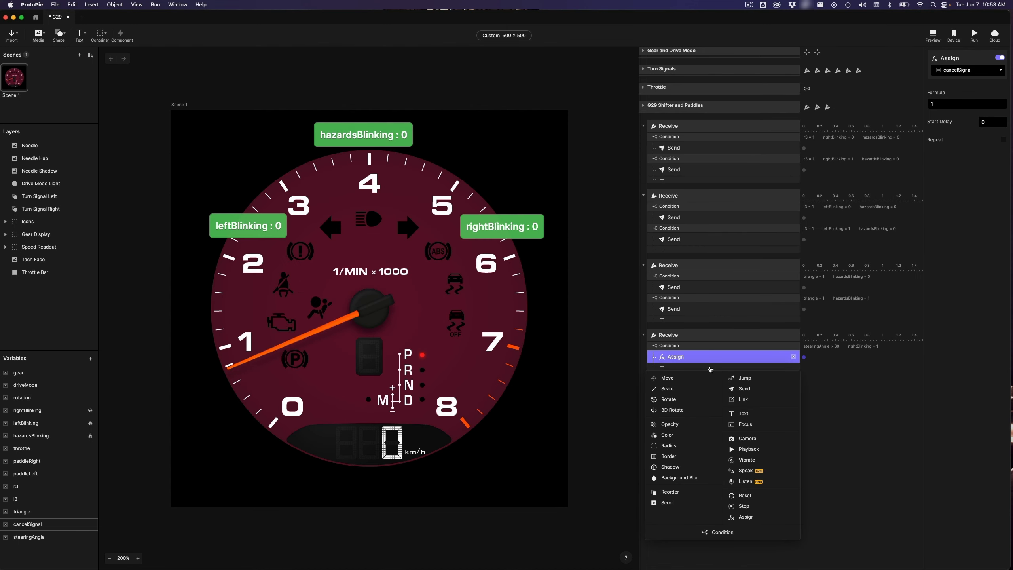
pyautogui.click(725, 534)
pyautogui.click(959, 110)
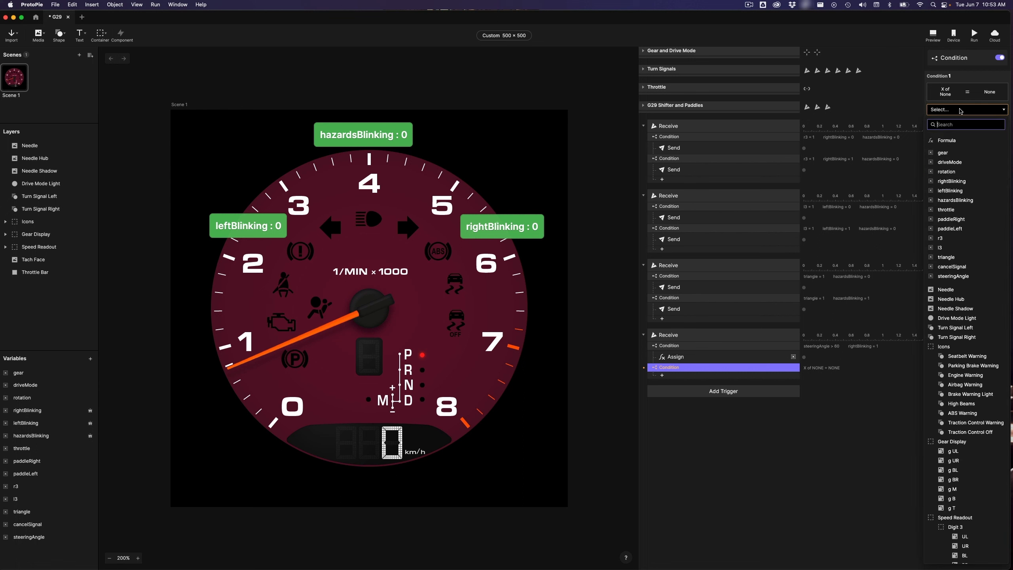
pyautogui.click(965, 276)
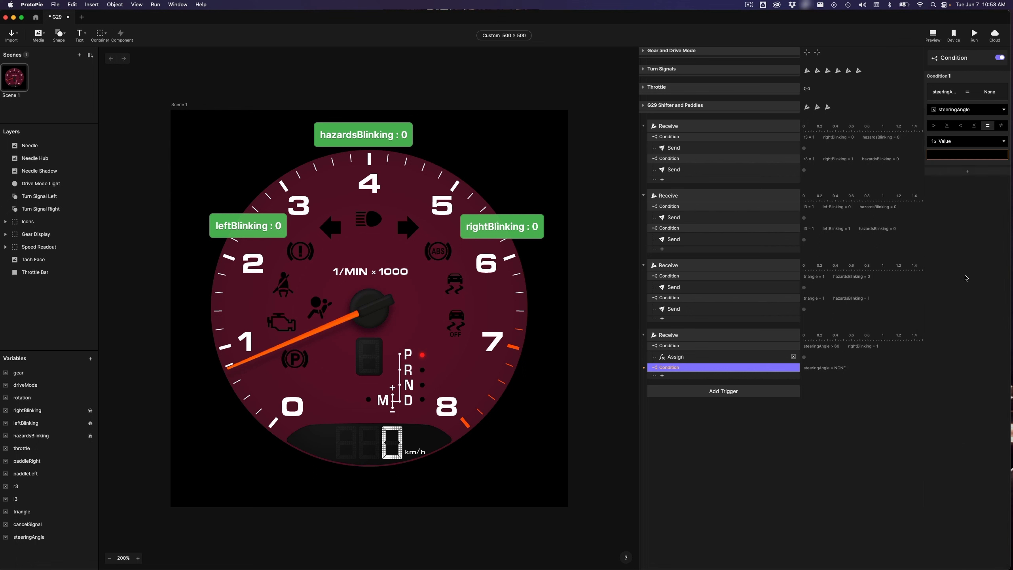
pyautogui.click(960, 127)
pyautogui.click(954, 155)
pyautogui.write('40')
pyautogui.press('Return')
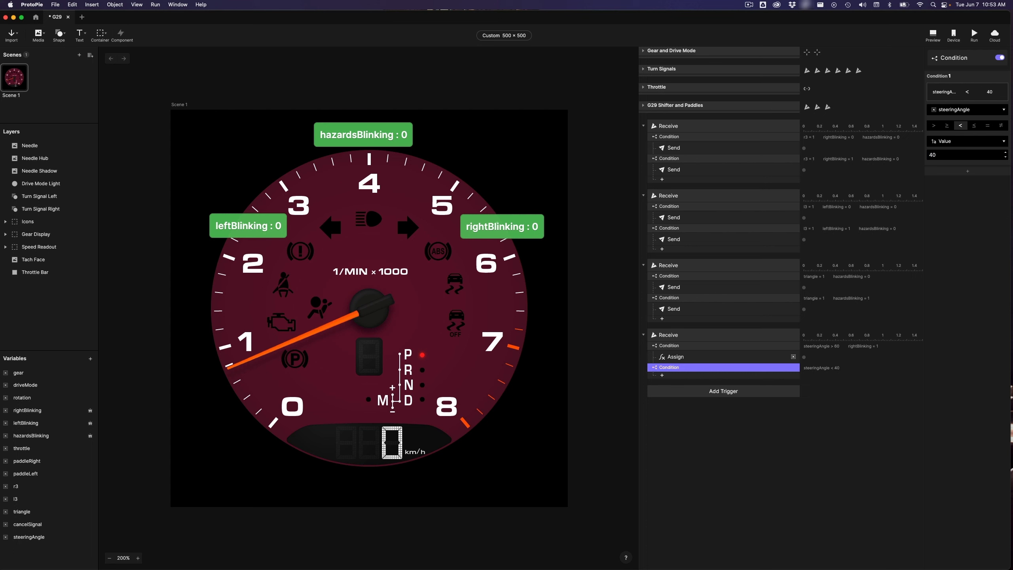
# Add leftBlinking = 1 as a second requirement to the steeringAngle < 40 condition
pyautogui.click(967, 171)
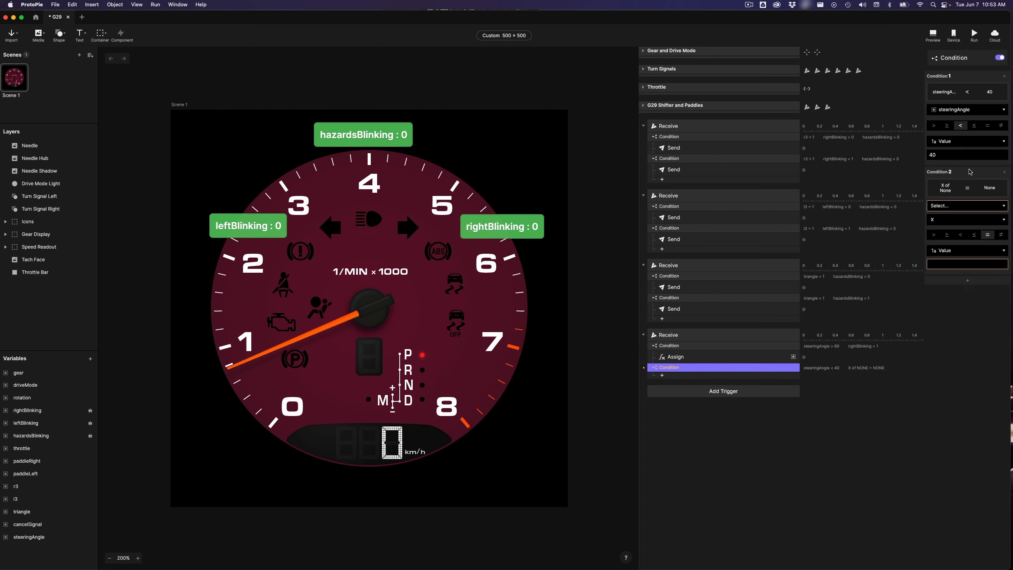
pyautogui.click(958, 206)
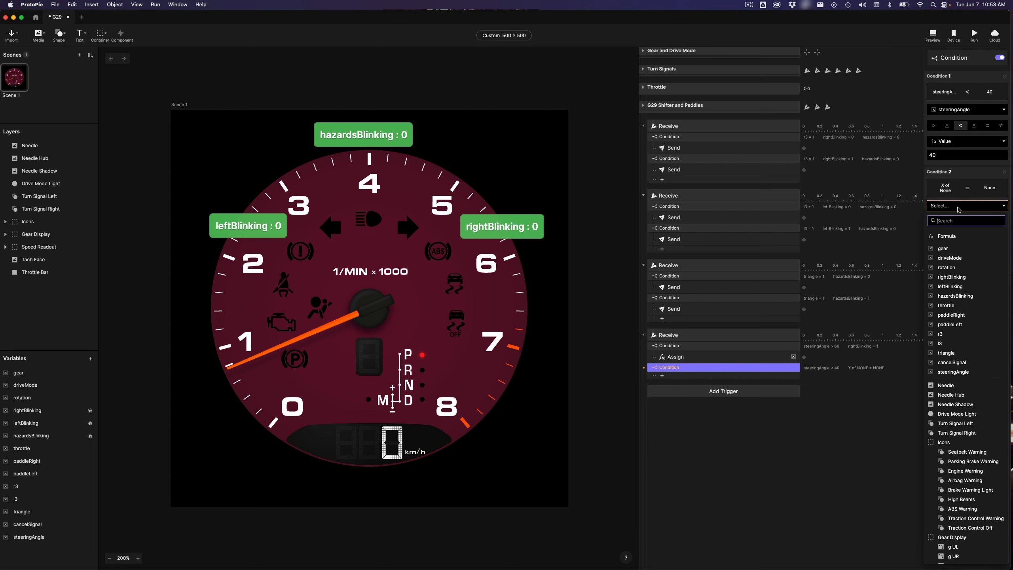
pyautogui.click(959, 288)
pyautogui.click(955, 251)
pyautogui.write('1')
# Copy the cancelSignal Assign response into the steeringAngle < 40 condition
pyautogui.click(696, 358)
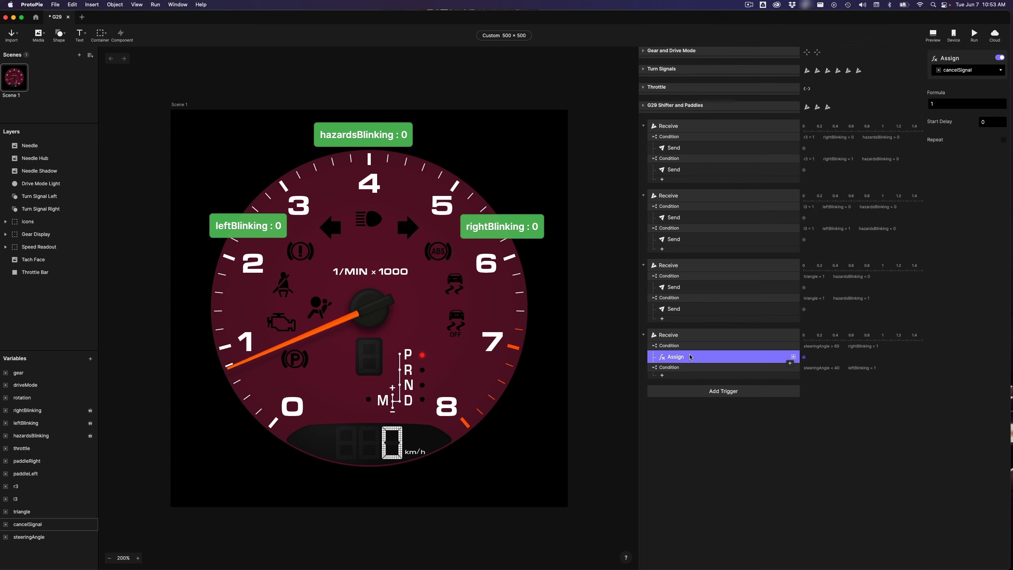
pyautogui.click(691, 368)
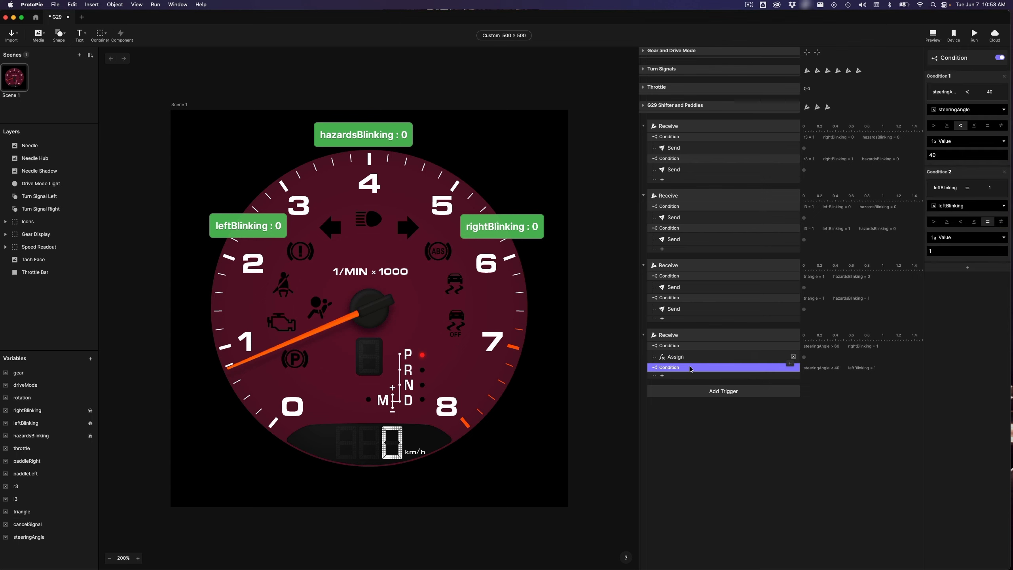
pyautogui.press('super+v')
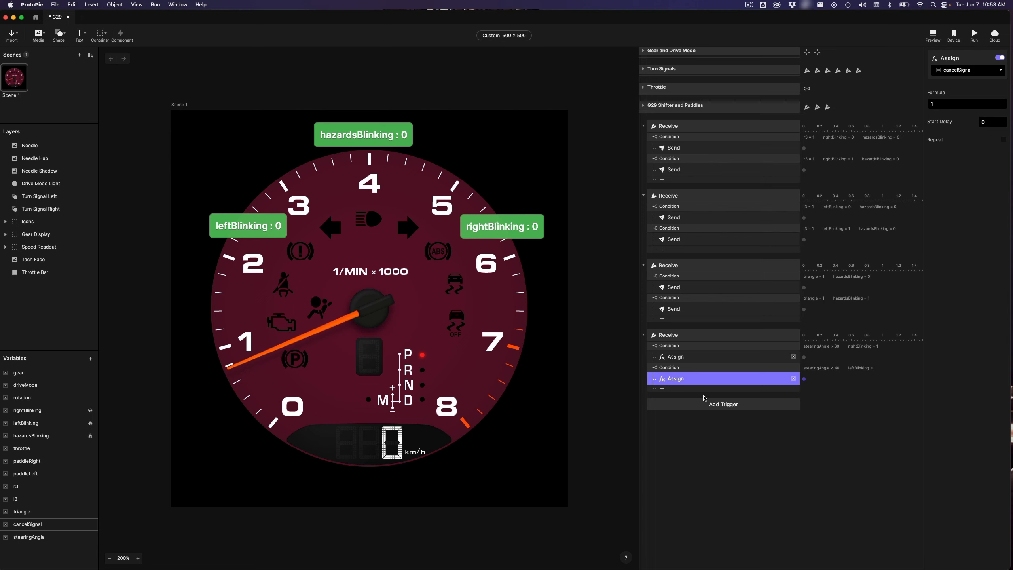
pyautogui.click(734, 453)
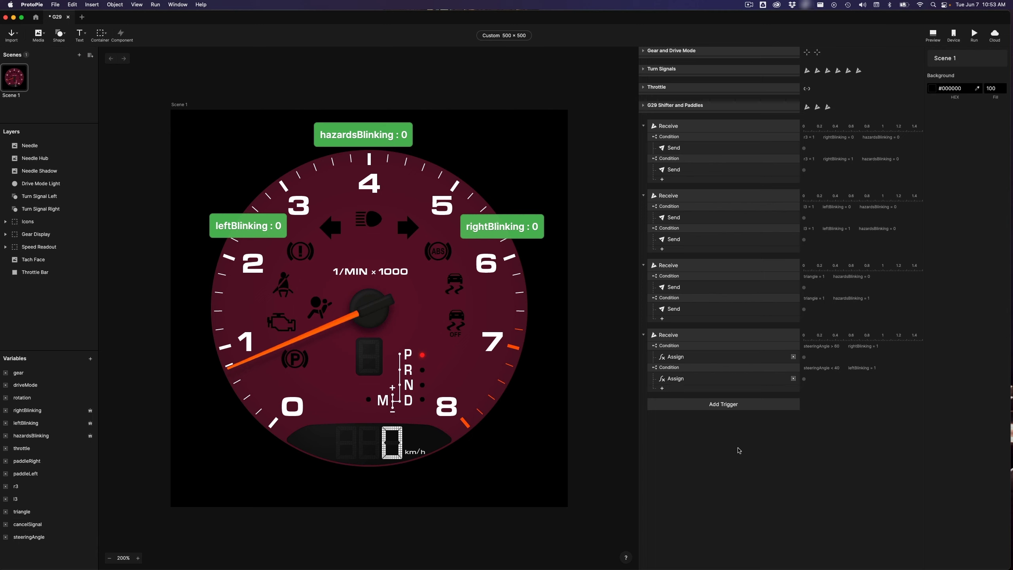
# Check the centred wheel's values in ProtoPie Connect and add a third wheel-turn condition in ProtoPie requiring steeringAngle to be greater than 45
pyautogui.click(697, 390)
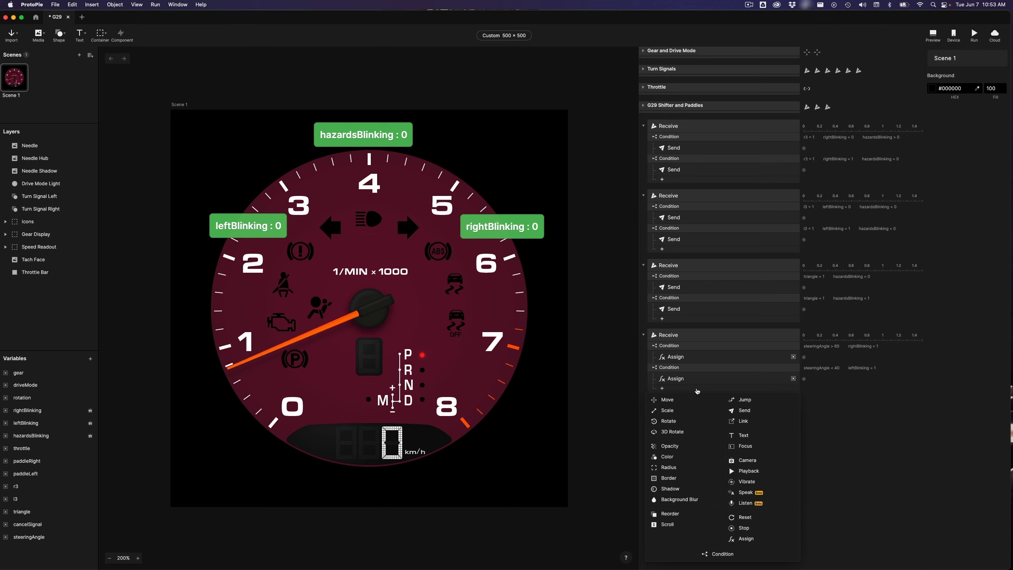
pyautogui.press('super+Tab')
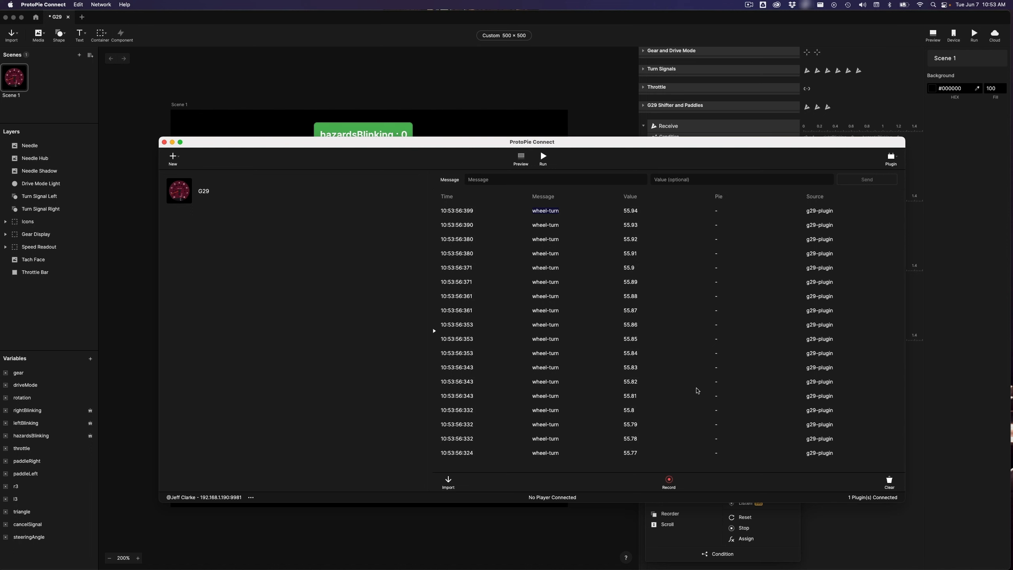
pyautogui.click(643, 34)
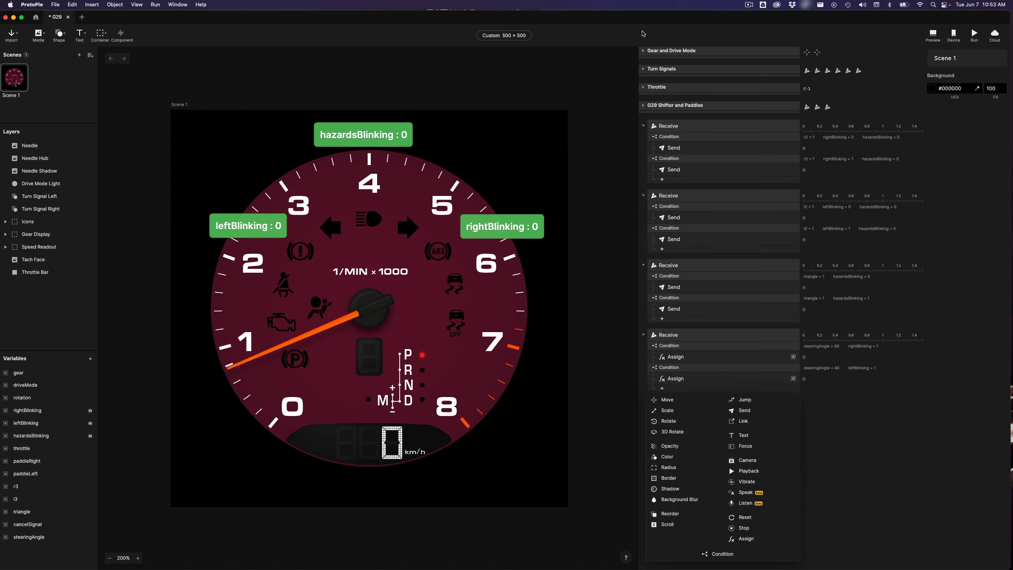
pyautogui.click(697, 389)
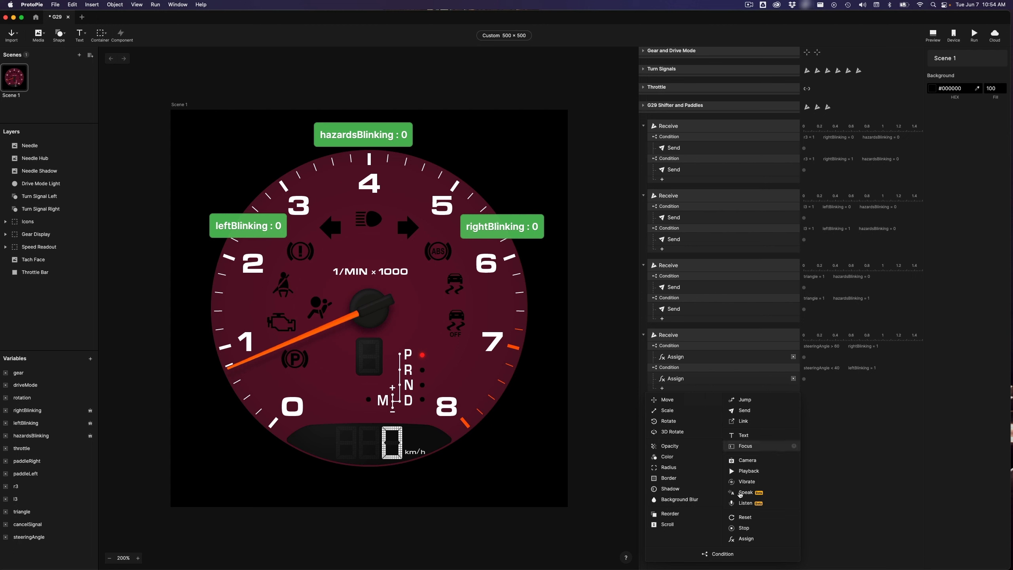
pyautogui.click(717, 554)
pyautogui.click(958, 110)
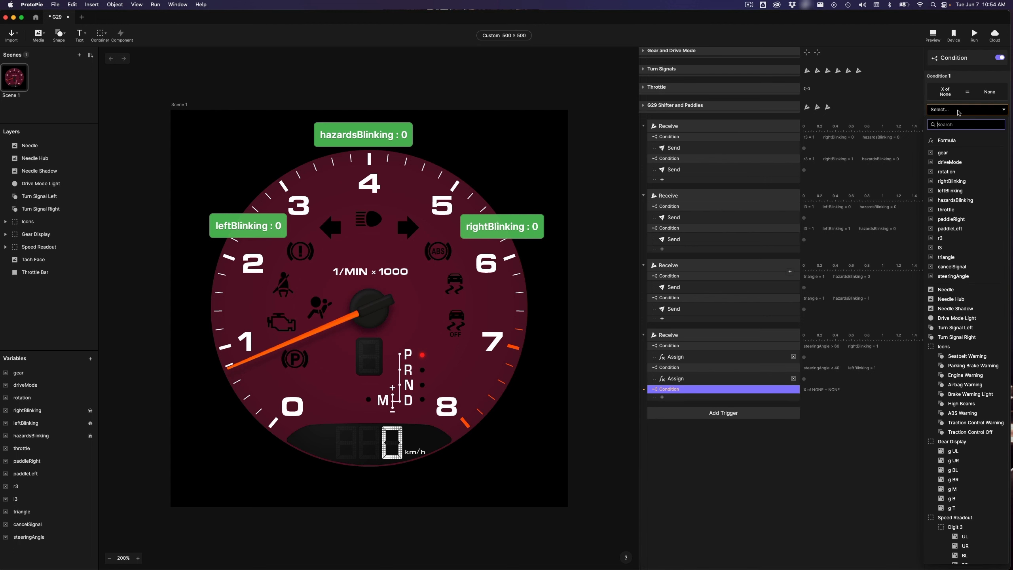
pyautogui.click(955, 276)
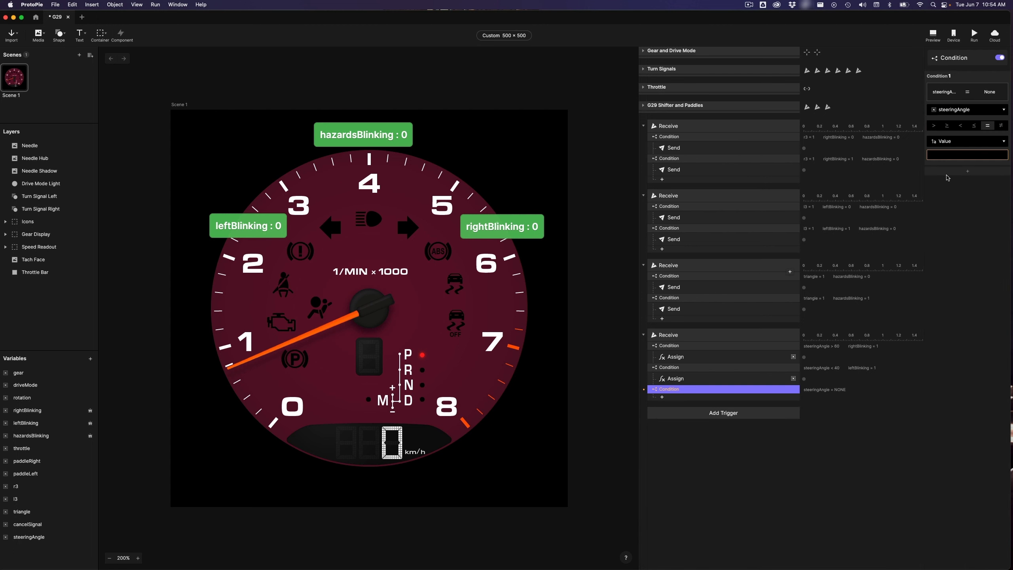
pyautogui.click(934, 126)
pyautogui.click(944, 155)
pyautogui.write('45')
pyautogui.press('Return')
# Add steeringAngle < 55 as a second requirement to the steeringAngle > 45 condition
pyautogui.click(962, 175)
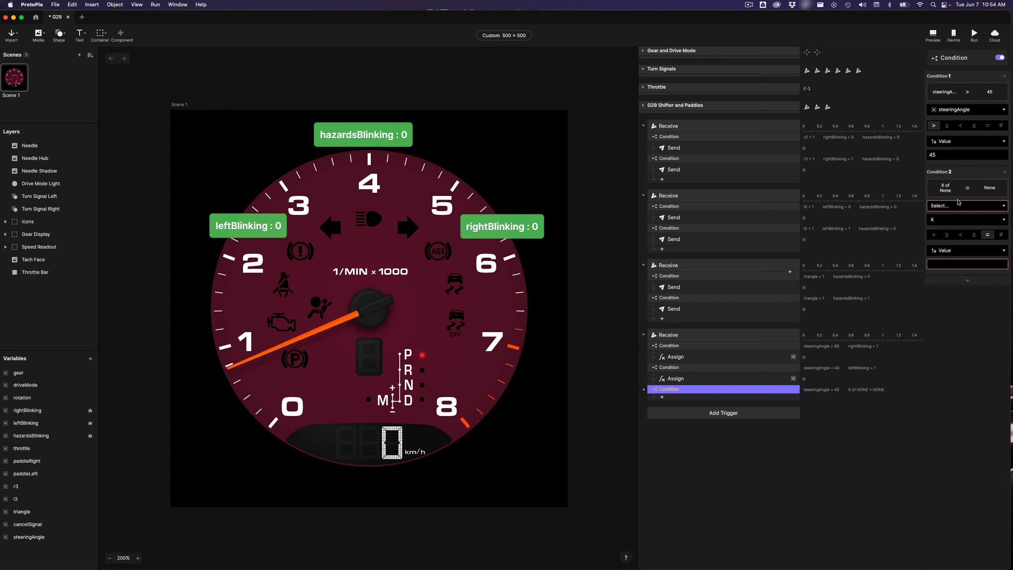
pyautogui.click(959, 206)
pyautogui.click(953, 372)
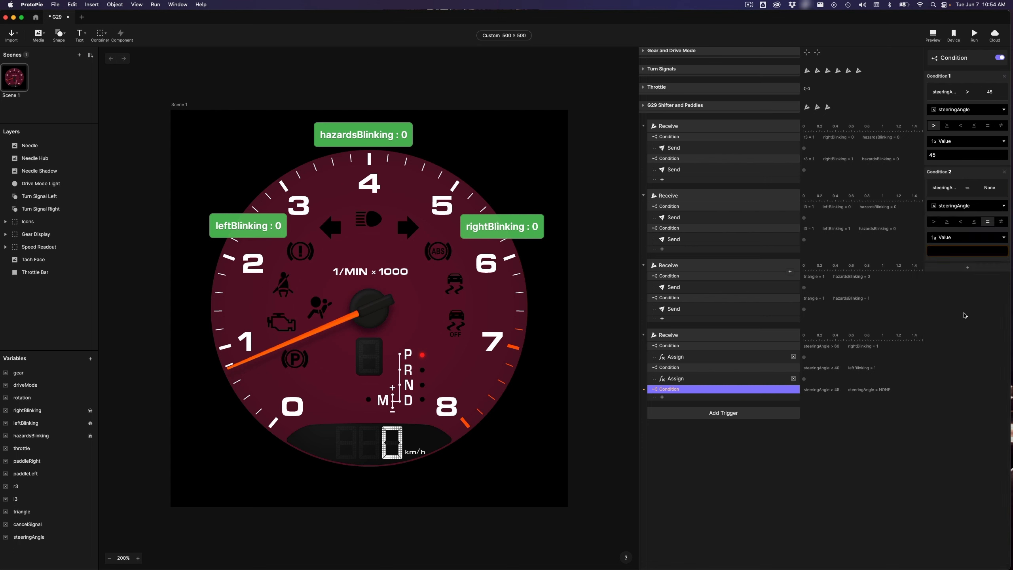
pyautogui.click(960, 221)
pyautogui.click(955, 250)
pyautogui.write('55')
pyautogui.press('Return')
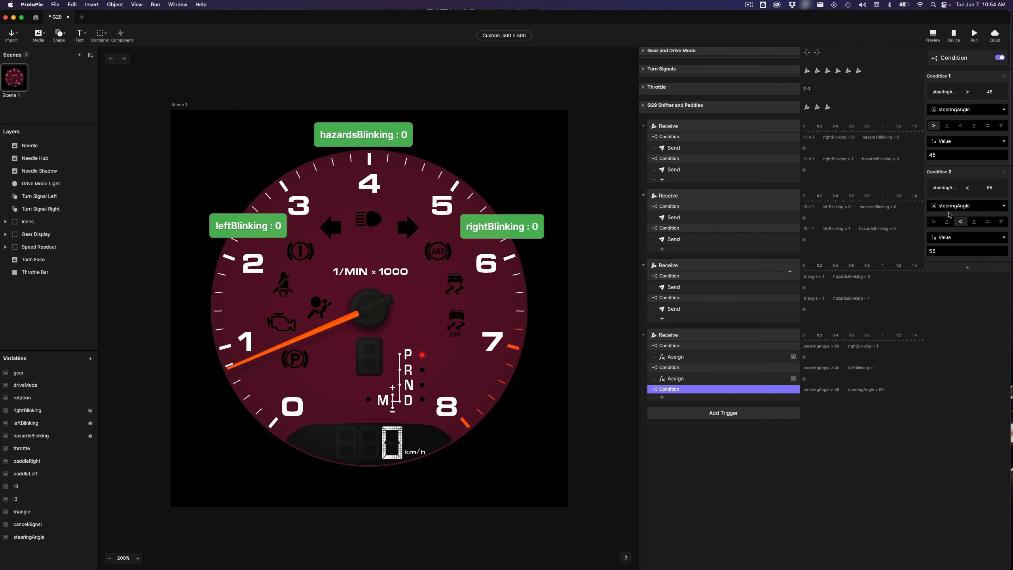
# Add a third requirement to the 45-to-55 steeringAngle condition and open its list of variables and layers
pyautogui.click(722, 380)
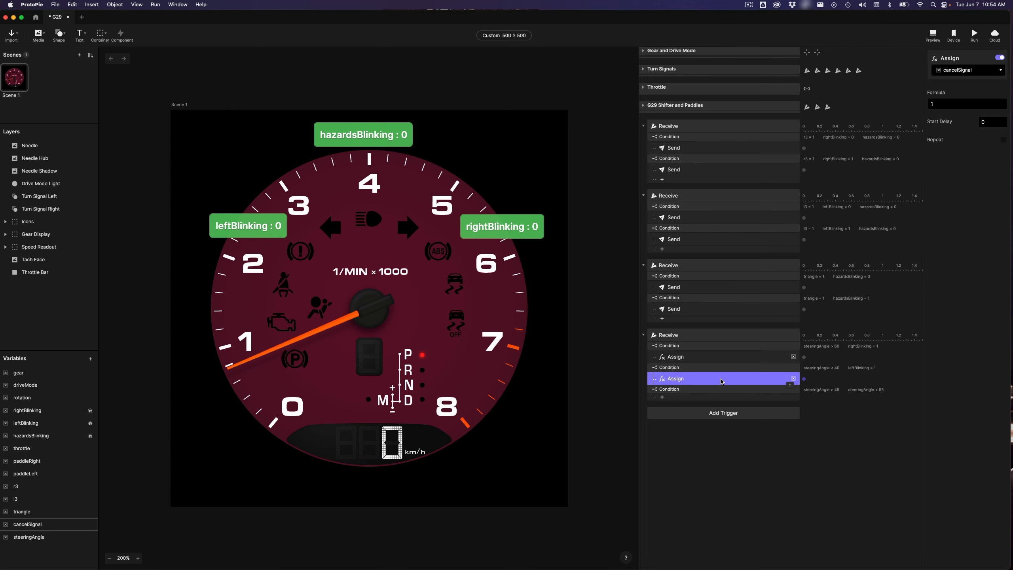
pyautogui.click(716, 389)
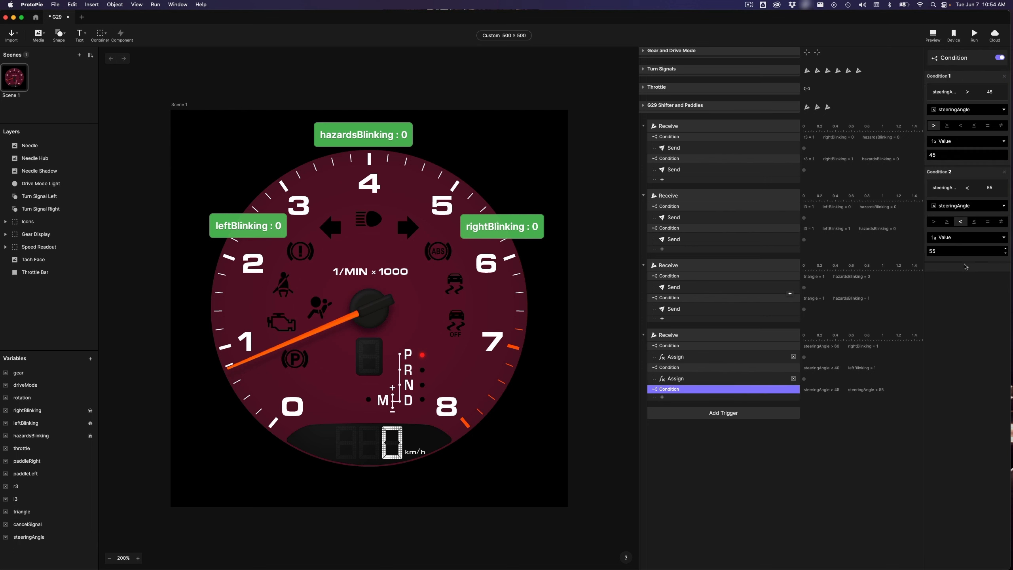
pyautogui.click(964, 269)
pyautogui.click(968, 302)
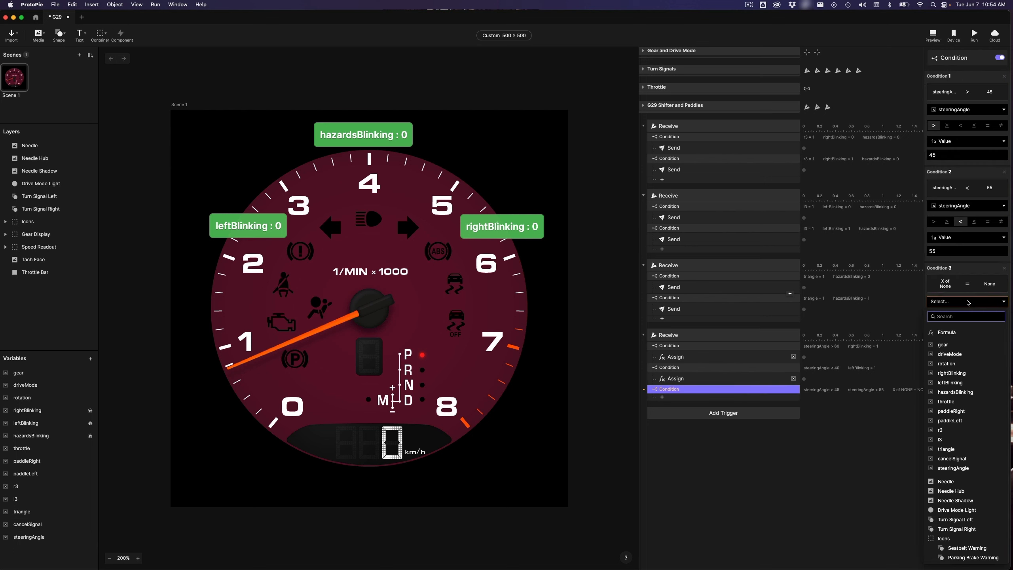
# Set the third rule of the steering trigger's last condition to cancelSignal equals the value 1
pyautogui.click(951, 458)
pyautogui.click(965, 346)
pyautogui.write('1')
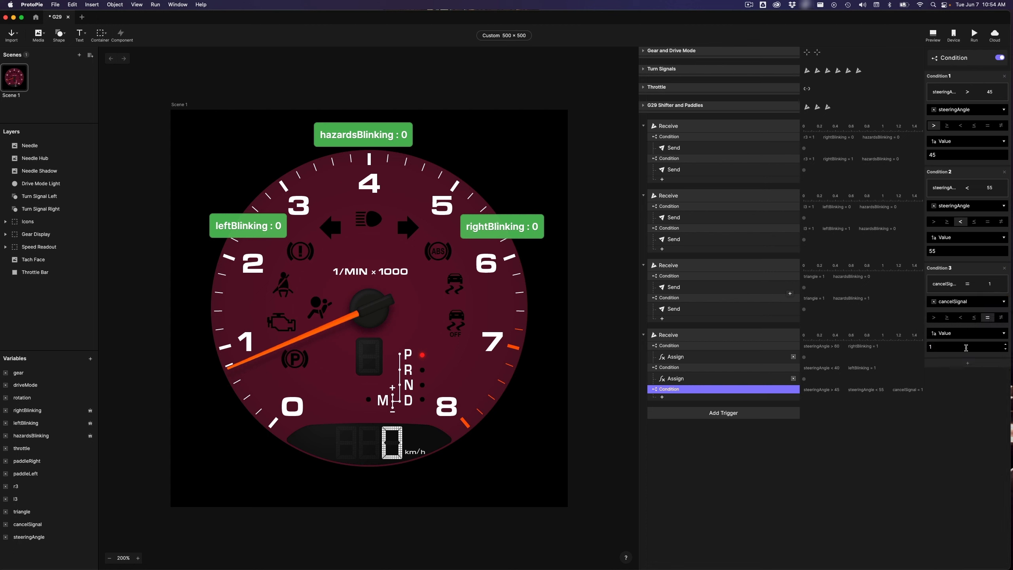
pyautogui.click(742, 471)
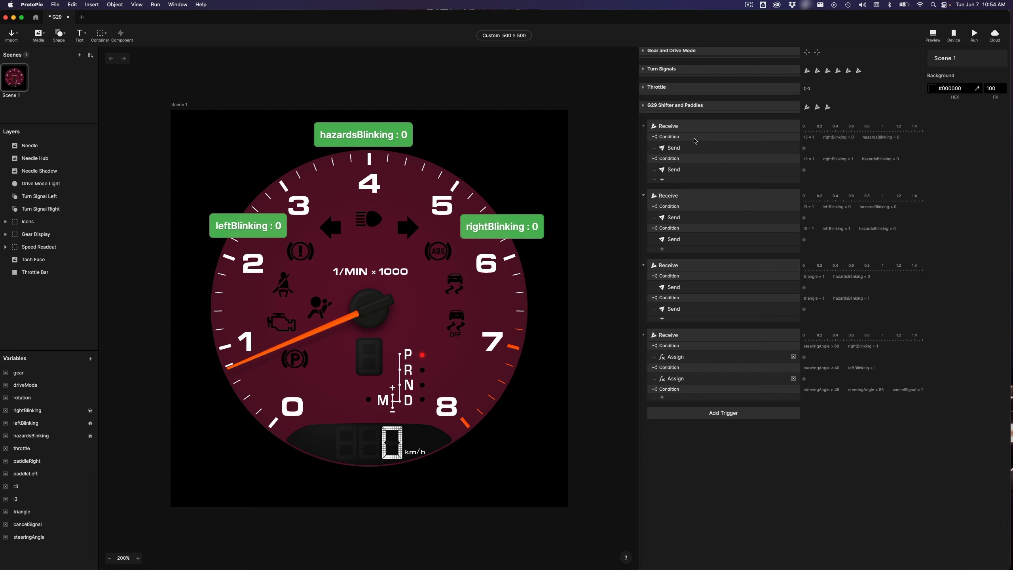
# Check the message names in the Turn Signals group and add a Send response for "stop right" under the steering trigger's last condition
pyautogui.click(643, 69)
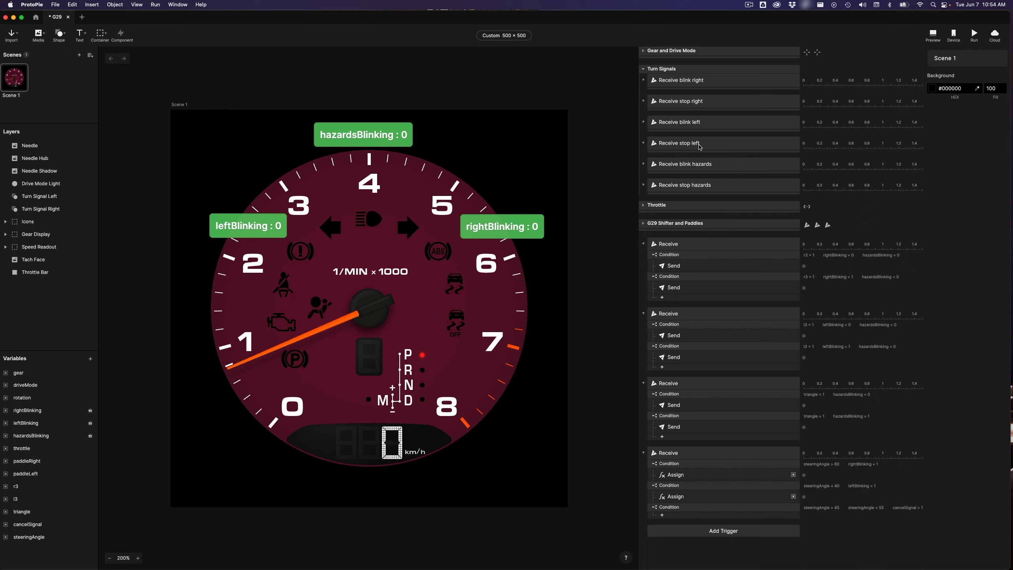
pyautogui.click(648, 66)
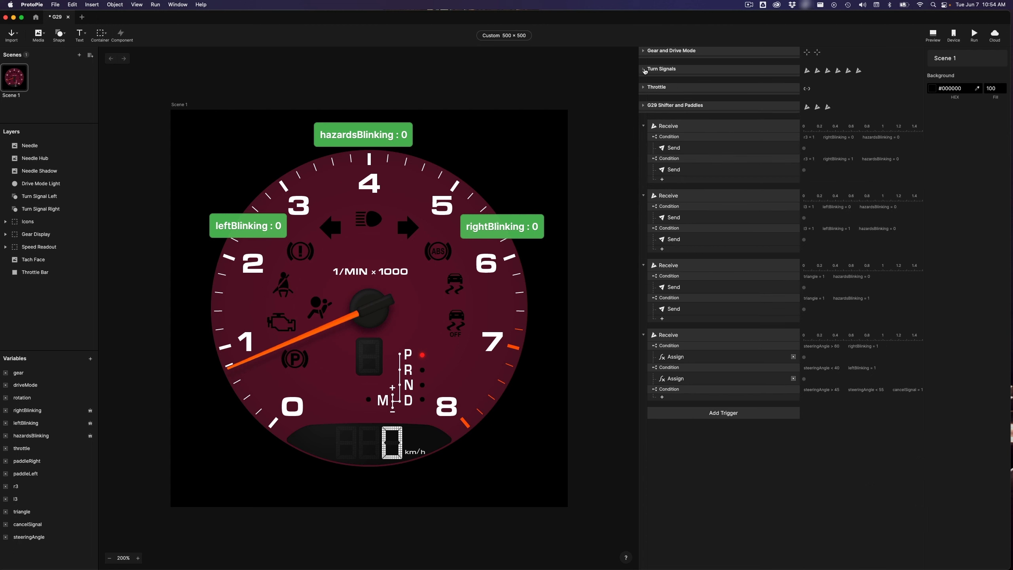
pyautogui.click(697, 400)
pyautogui.click(744, 249)
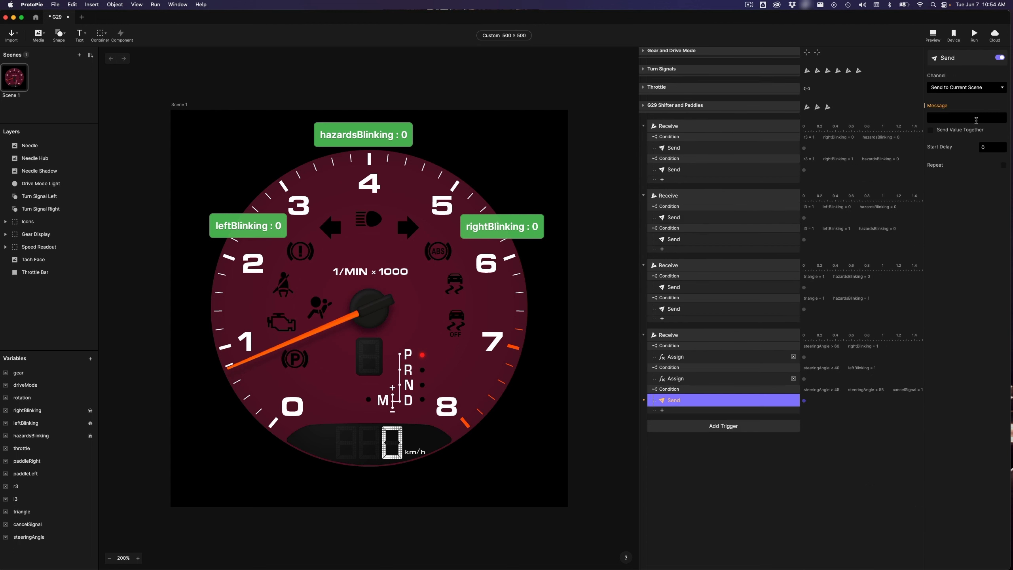
pyautogui.click(959, 115)
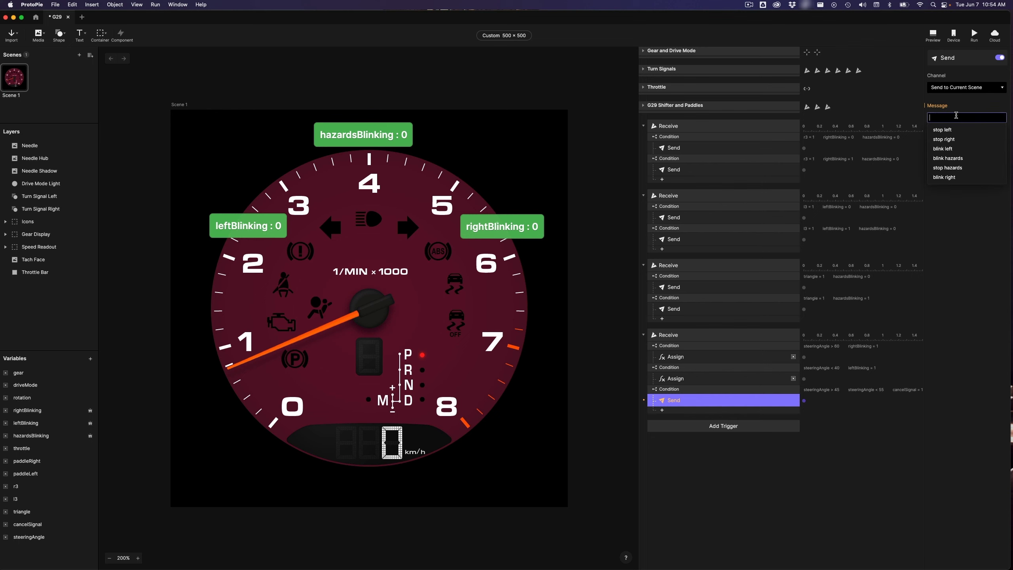
pyautogui.click(944, 139)
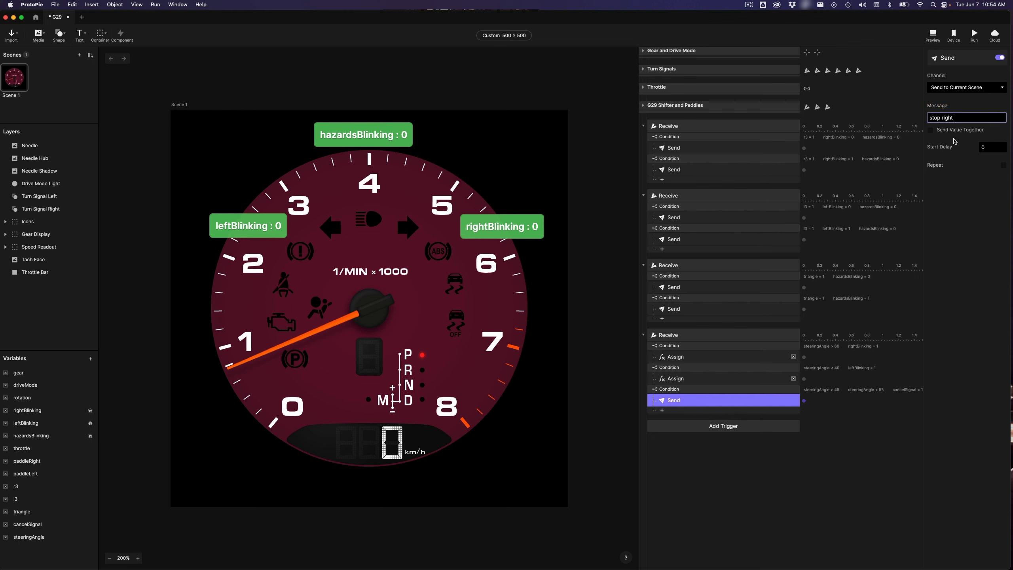
# Add a second Send response under the same condition that sends the message "stop left" to the current scene
pyautogui.click(687, 410)
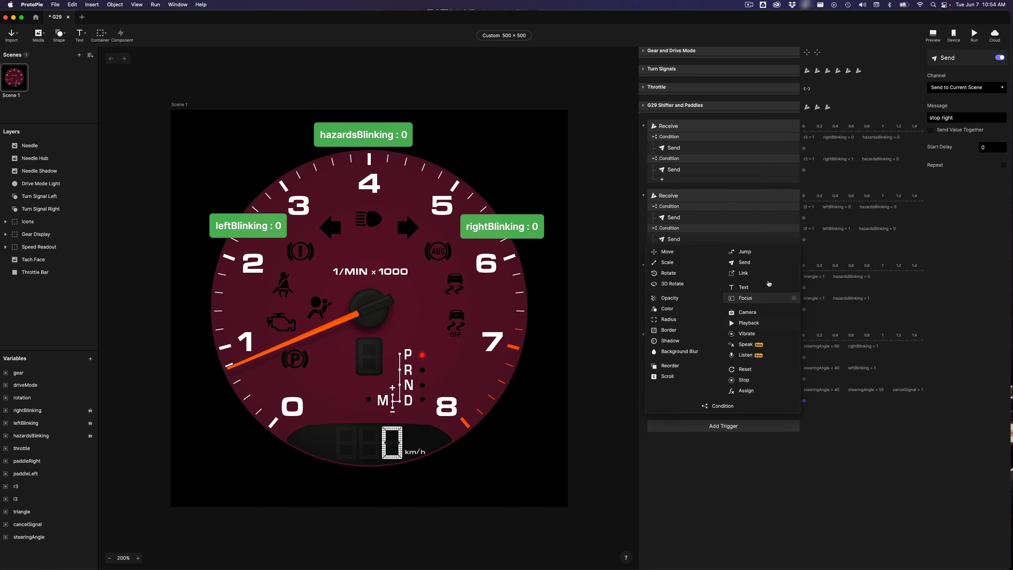
pyautogui.click(744, 262)
pyautogui.click(958, 116)
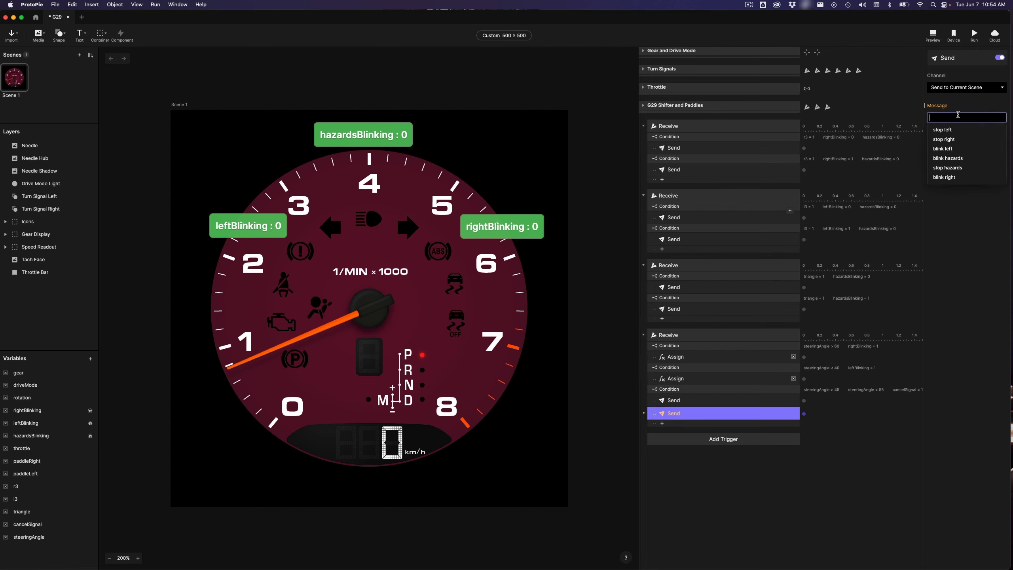
pyautogui.click(943, 129)
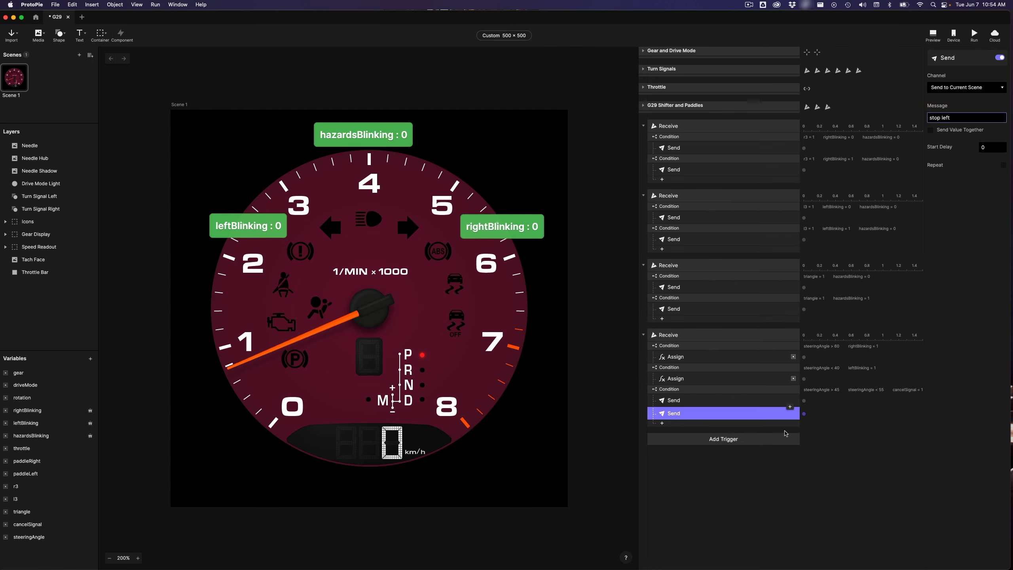
pyautogui.click(833, 453)
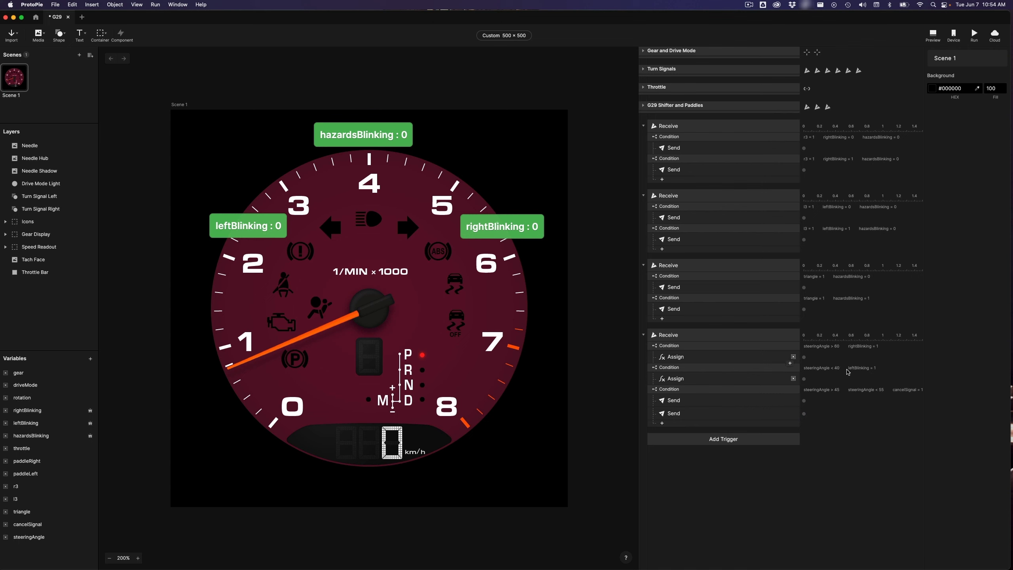
# Add an Assign response under the same condition that sets cancelSignal to 0
pyautogui.click(693, 422)
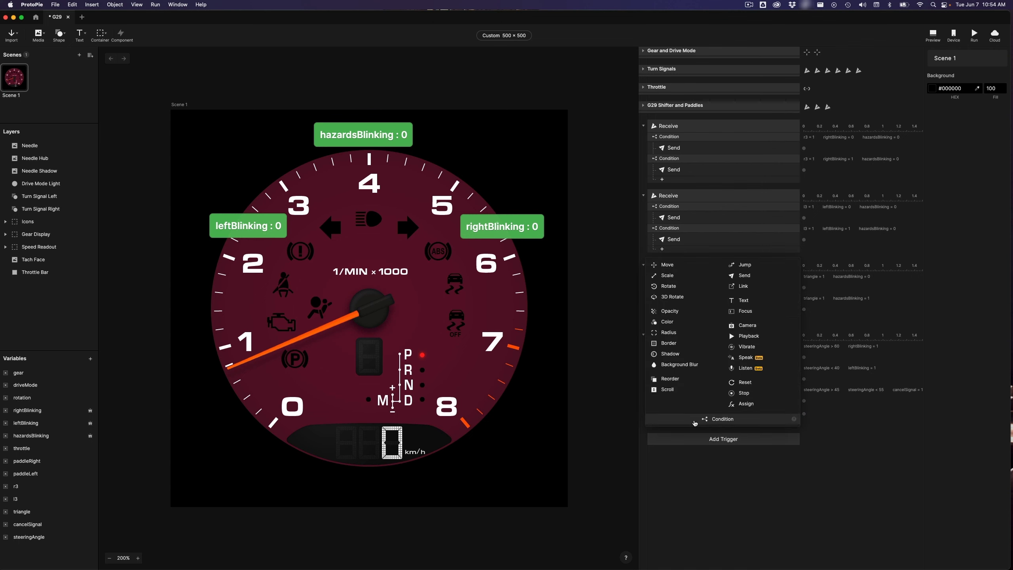
pyautogui.click(744, 403)
pyautogui.click(964, 70)
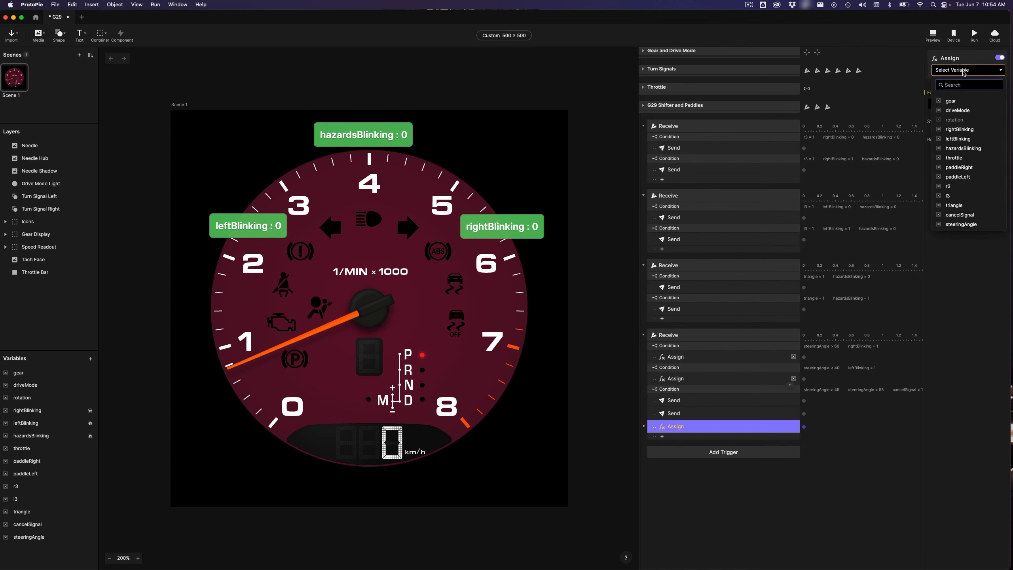
pyautogui.click(955, 105)
pyautogui.write('0')
pyautogui.press('Return')
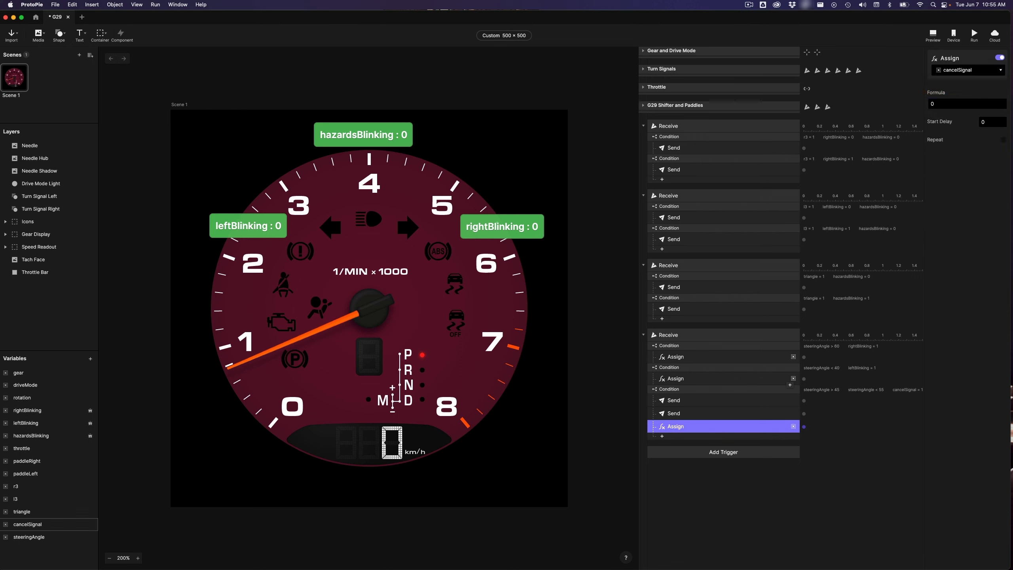
pyautogui.click(733, 529)
# Save the project, then switch to ProtoPie Connect to clear its message log and bring up the browser preview
pyautogui.press('super+s')
pyautogui.press('super+Tab')
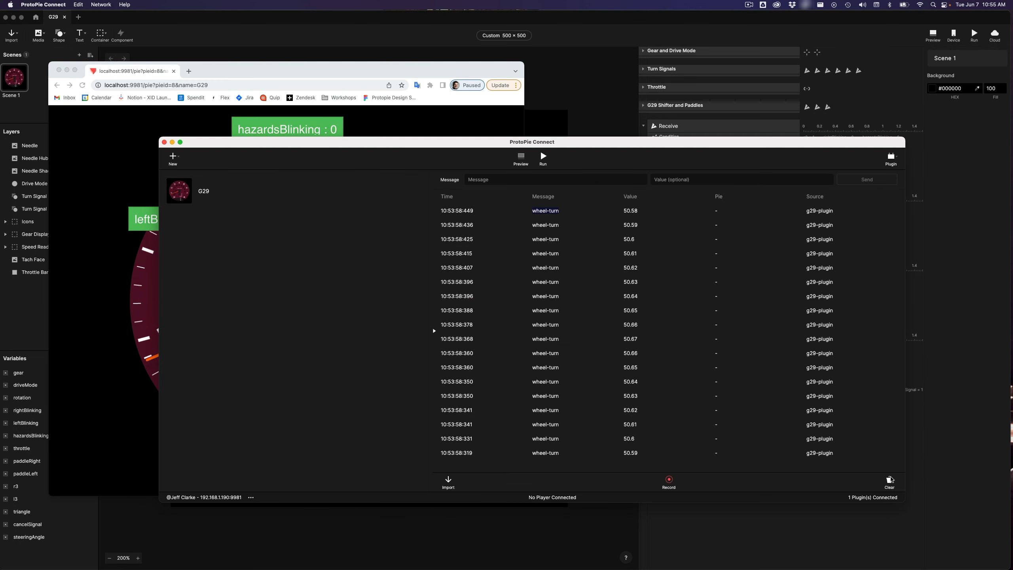
pyautogui.click(882, 479)
pyautogui.click(374, 75)
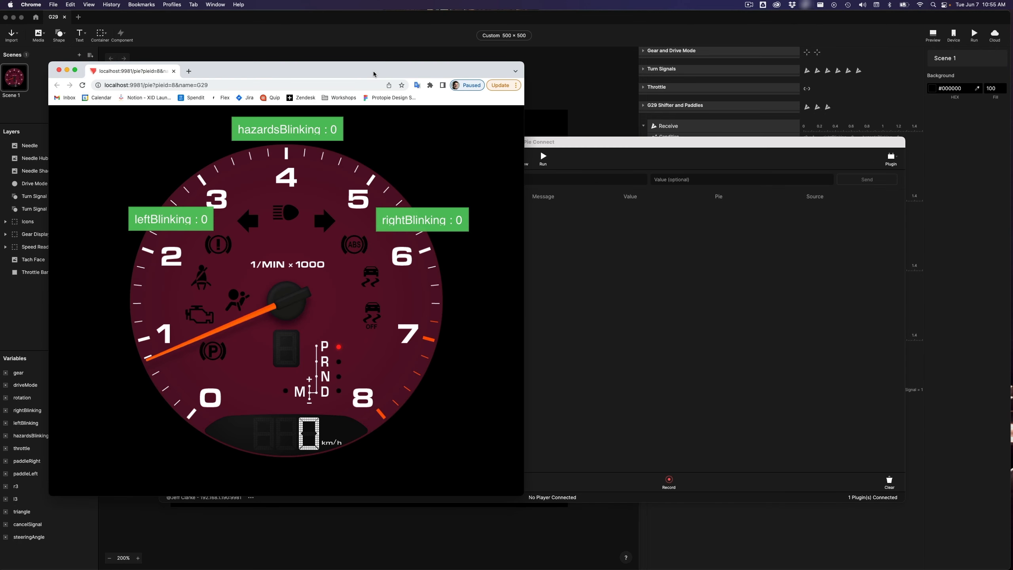
# Return to ProtoPie Studio, show the cancelSignal variable on the canvas and place its label just below the hazardsBlinking label
pyautogui.click(264, 16)
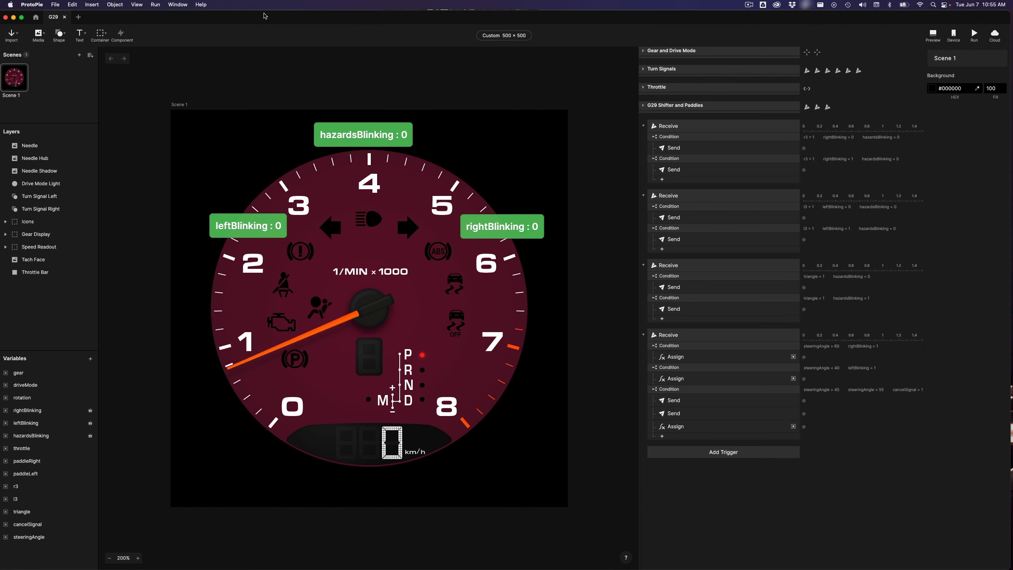
pyautogui.click(90, 523)
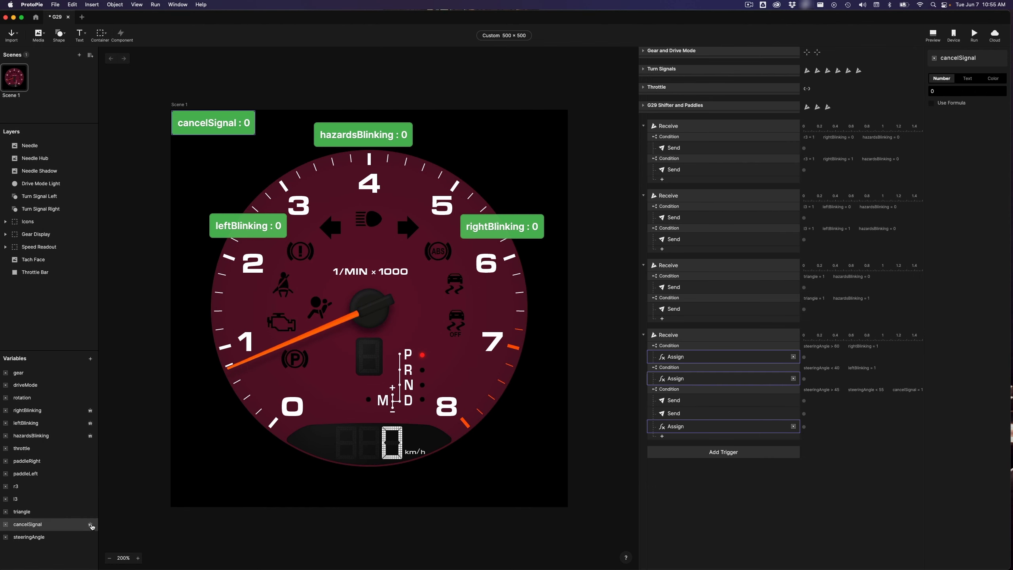
pyautogui.moveTo(246, 134); pyautogui.dragTo(379, 164)
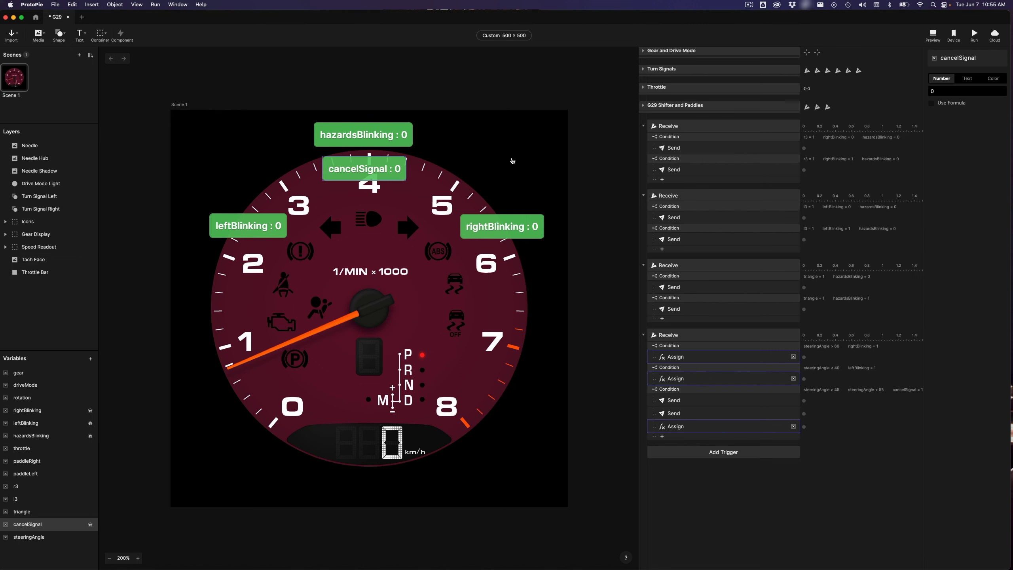
# Switch to ProtoPie Connect, run the G29 prototype in the browser to test signal cancelling, and return to ProtoPie Studio
pyautogui.press('super+Tab')
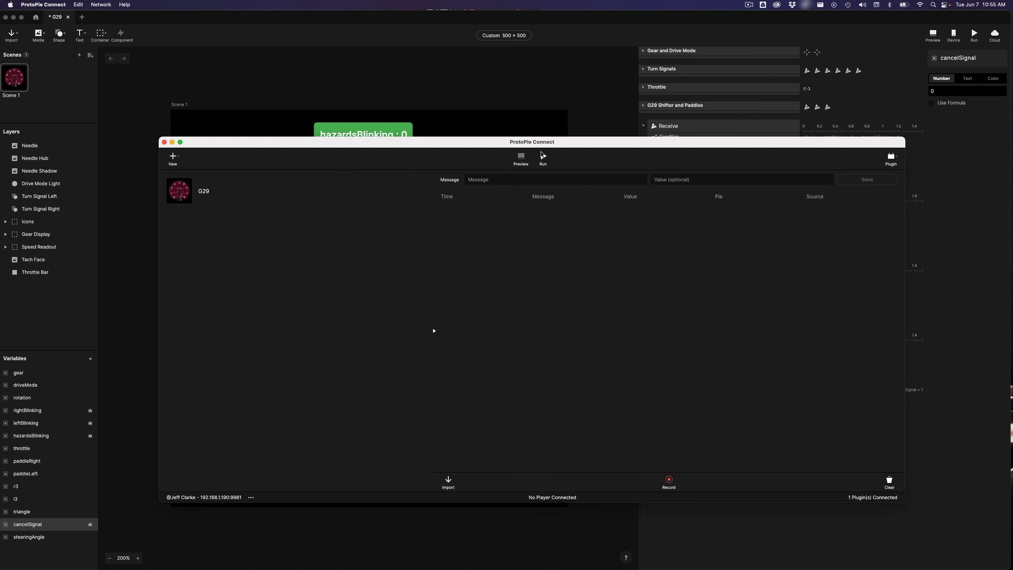
pyautogui.click(542, 156)
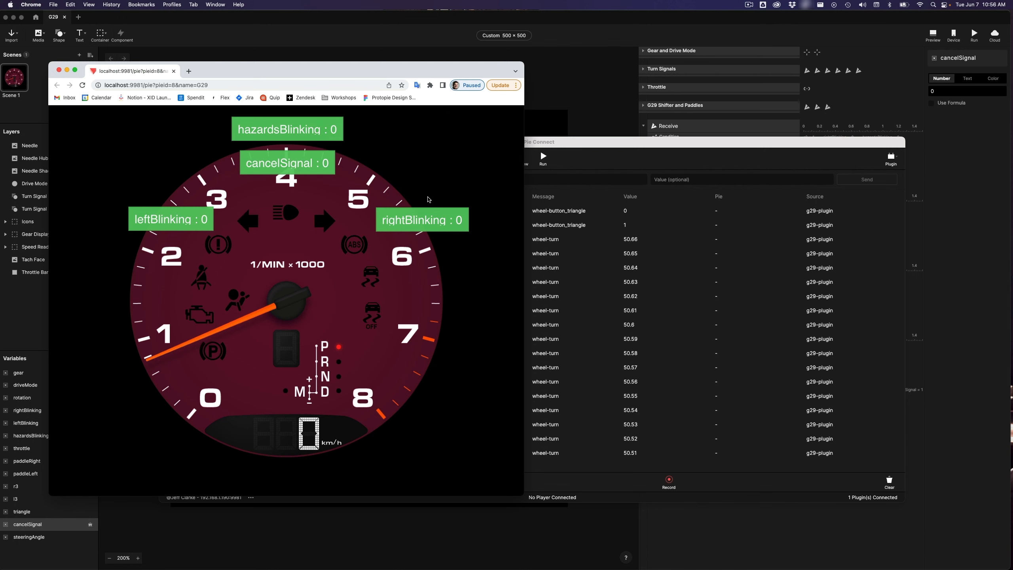
pyautogui.click(421, 21)
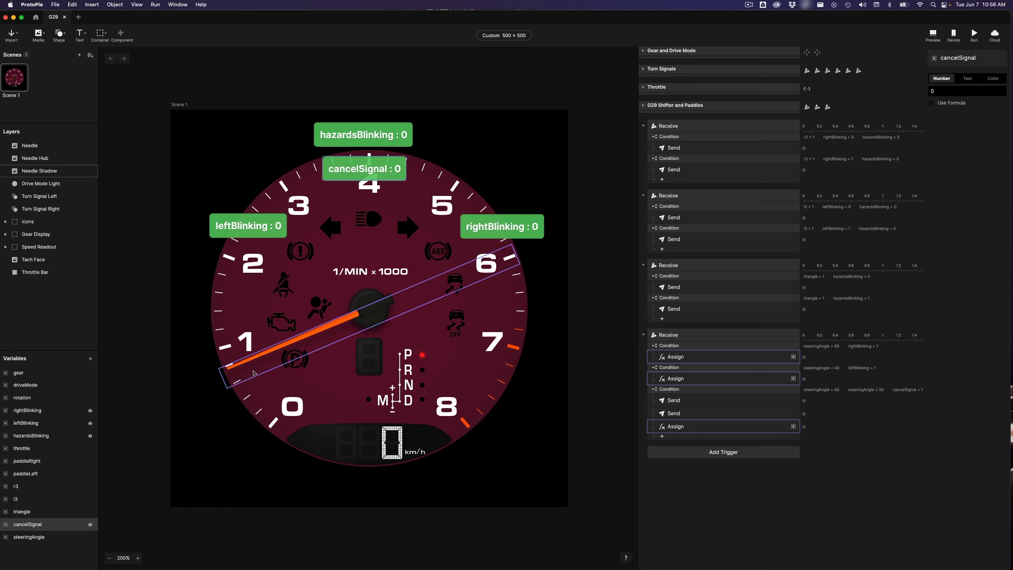
pyautogui.click(285, 352)
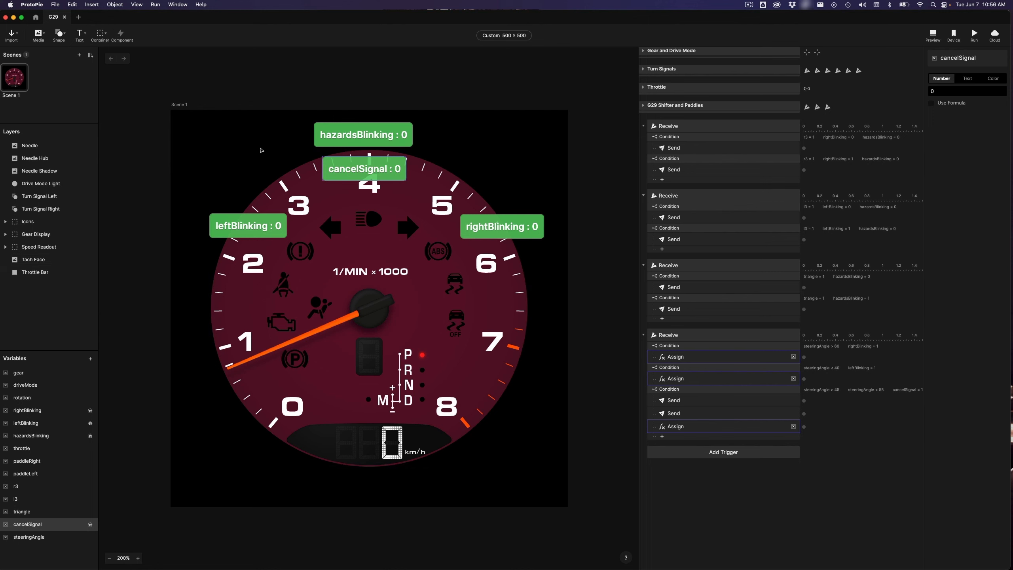
# Hide the canvas debug labels of the rightBlinking, leftBlinking, hazardsBlinking and cancelSignal variables
pyautogui.click(91, 373)
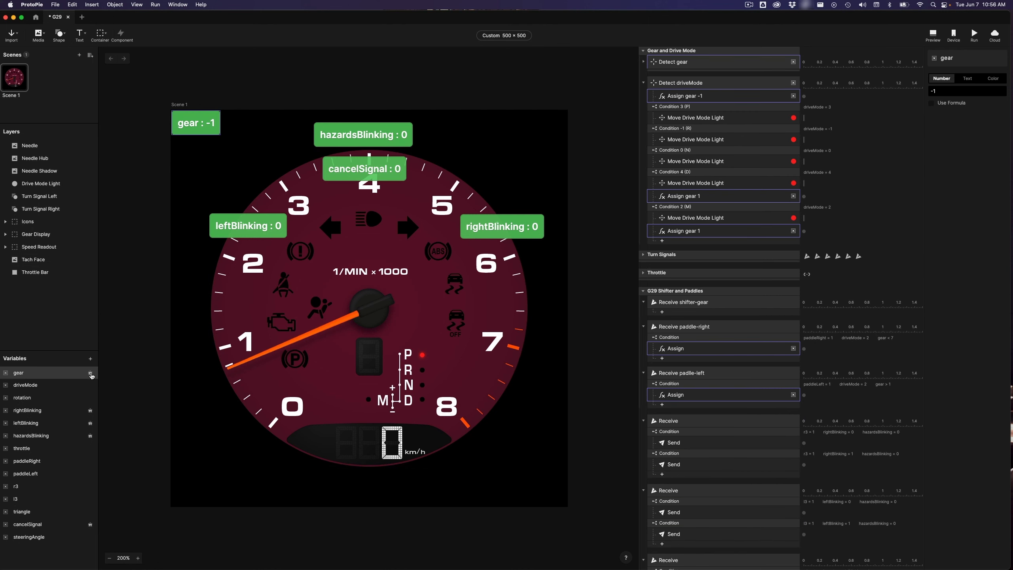
pyautogui.click(90, 373)
pyautogui.click(91, 411)
pyautogui.click(90, 423)
pyautogui.click(91, 436)
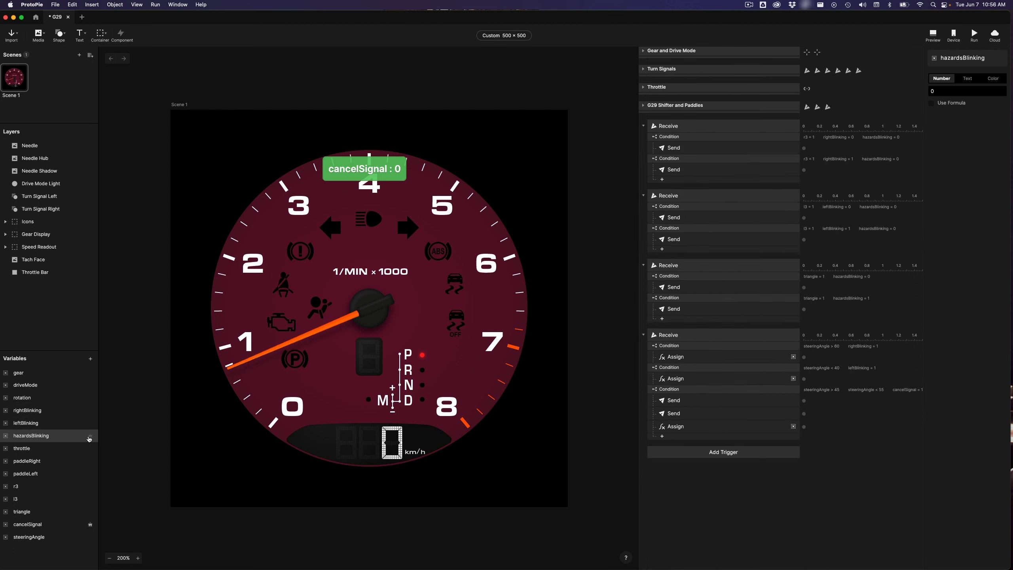
pyautogui.click(90, 524)
# Rename the r3 and l3 wheel-button triggers as "Receive R3" and "Receive L3"
pyautogui.click(665, 127)
pyautogui.doubleClick(665, 126)
pyautogui.write('R3')
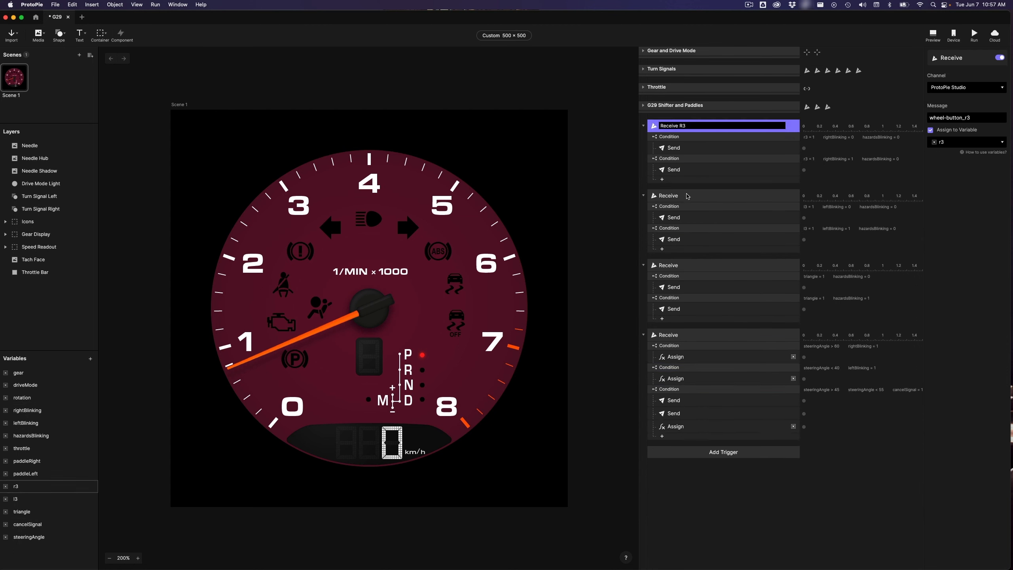
pyautogui.click(687, 197)
pyautogui.doubleClick(686, 196)
pyautogui.write('L')
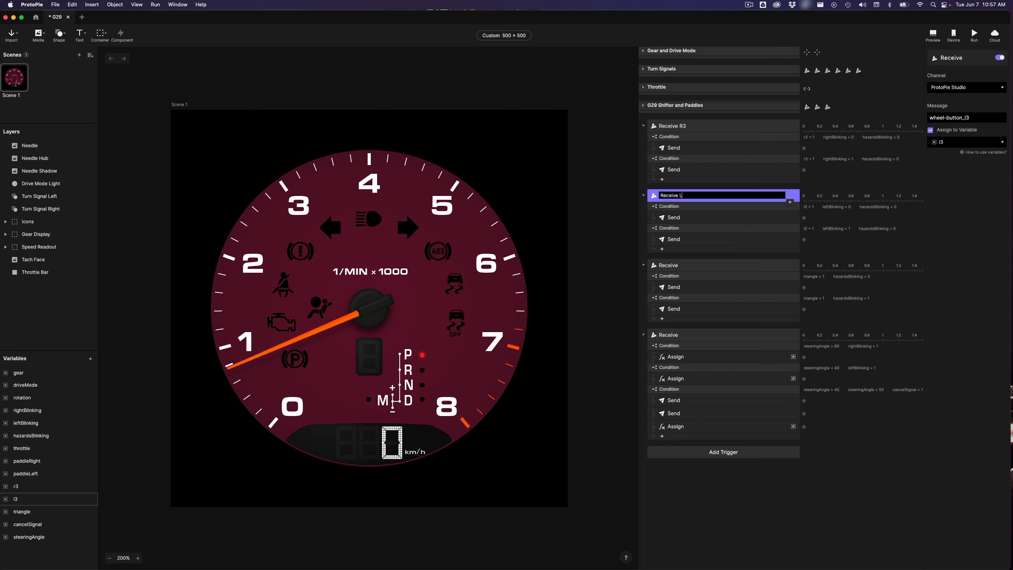
pyautogui.write('3')
pyautogui.press('Return')
# Rename the triangle button trigger as "Receive Triangle" and the wheel-turn trigger as "Receive Sterring"
pyautogui.click(687, 267)
pyautogui.doubleClick(687, 266)
pyautogui.write('Triangle')
pyautogui.press('Return')
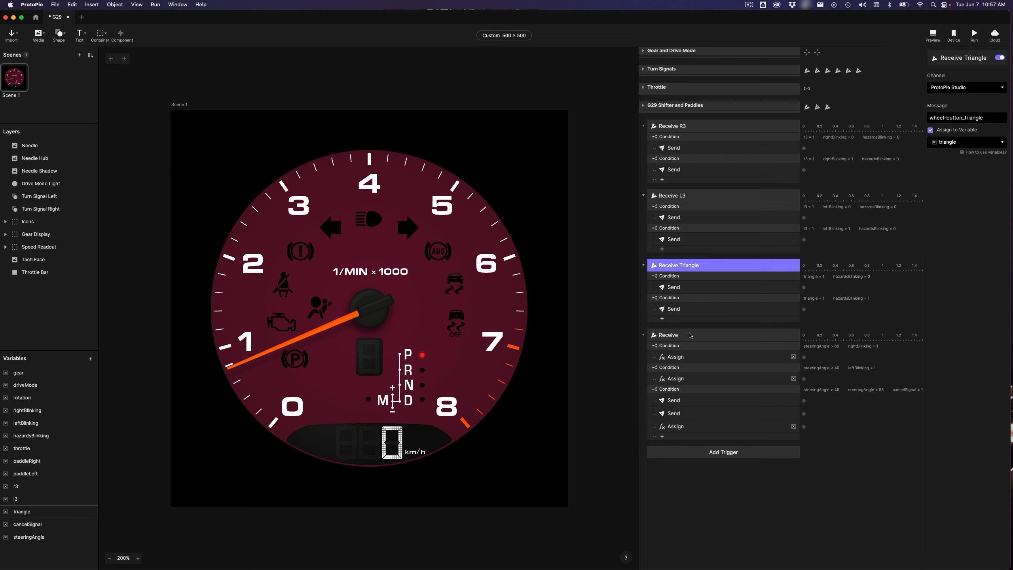
pyautogui.click(679, 335)
pyautogui.doubleClick(696, 334)
pyautogui.write('Sterring')
pyautogui.press('Return')
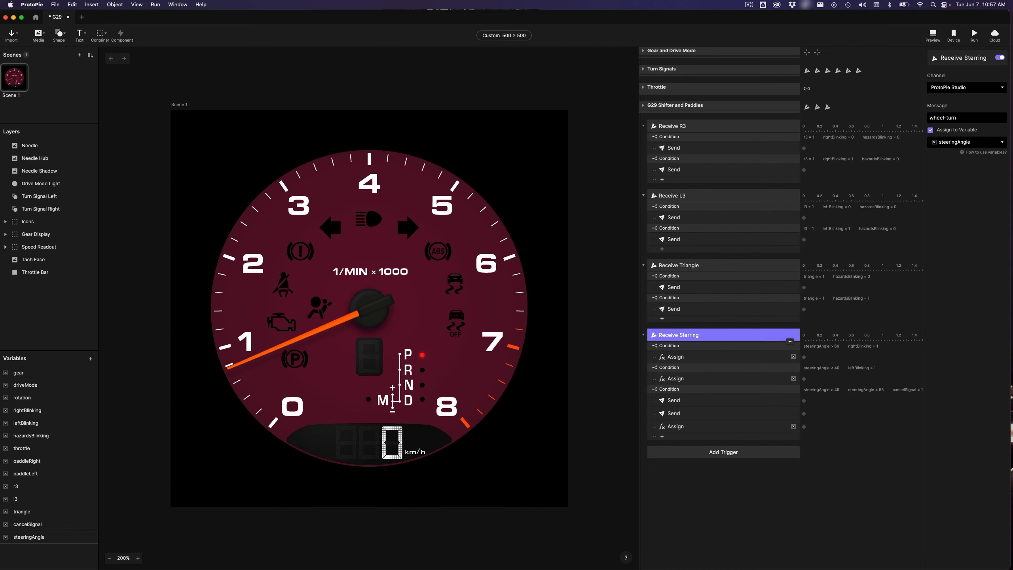
# Group the four triggers from Receive R3 to Receive Sterring, name the group "G29 Turn Signals" and collapse it
pyautogui.keyDown('shift'); pyautogui.click(686, 126); pyautogui.keyUp('shift')
pyautogui.press('super+g')
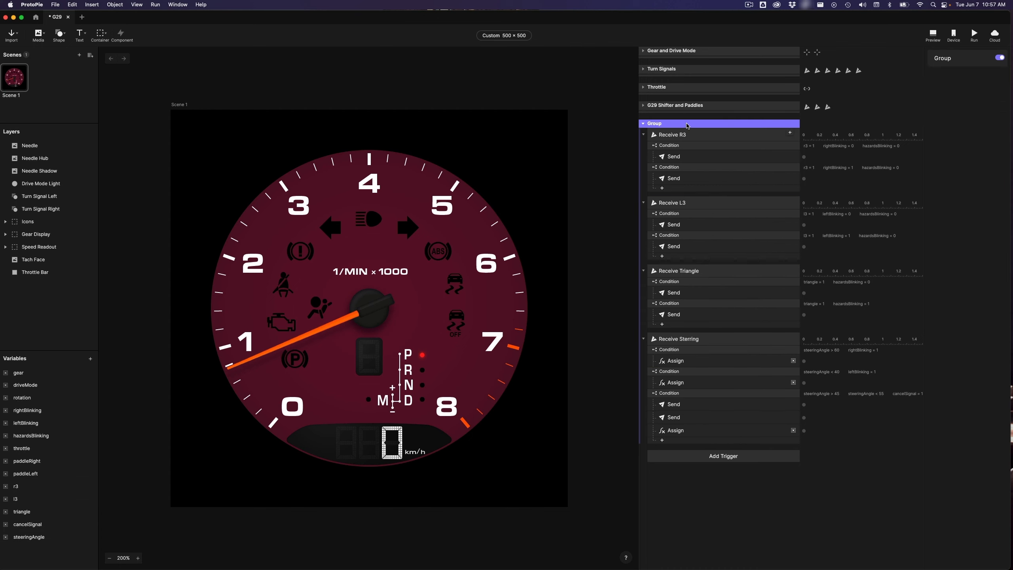
pyautogui.write('G')
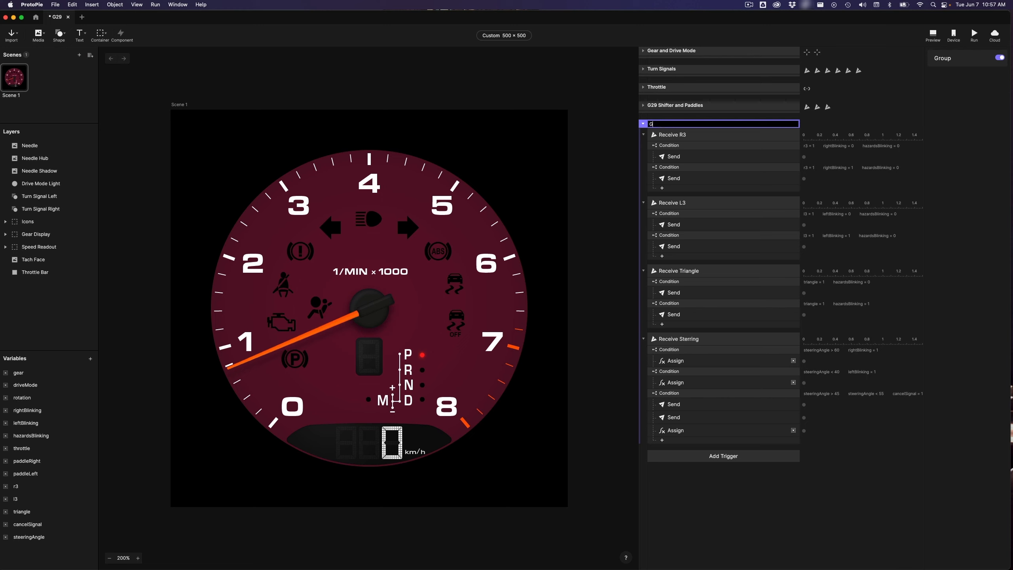
pyautogui.write('29 Turn Signals')
pyautogui.press('Return')
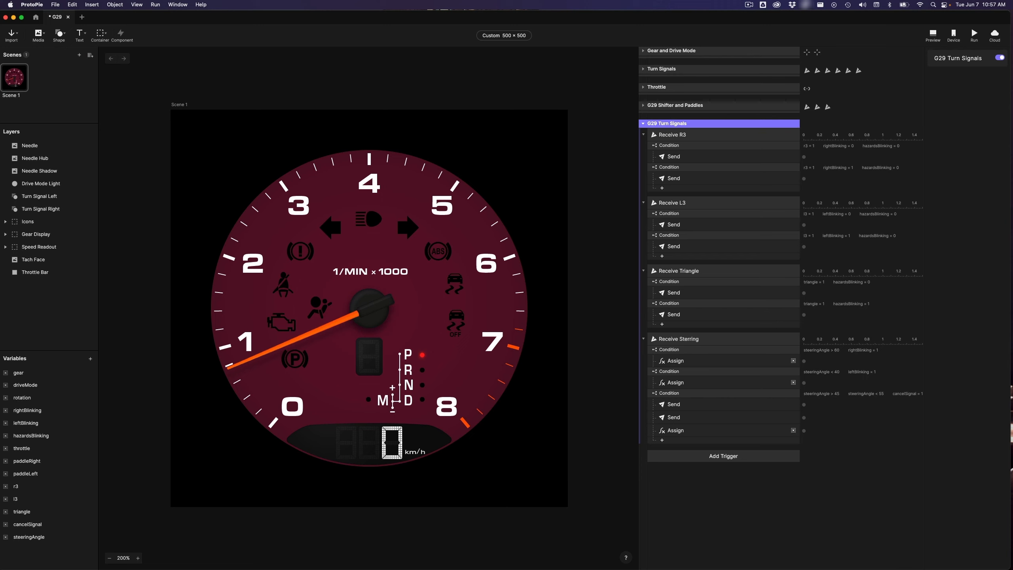
pyautogui.click(642, 121)
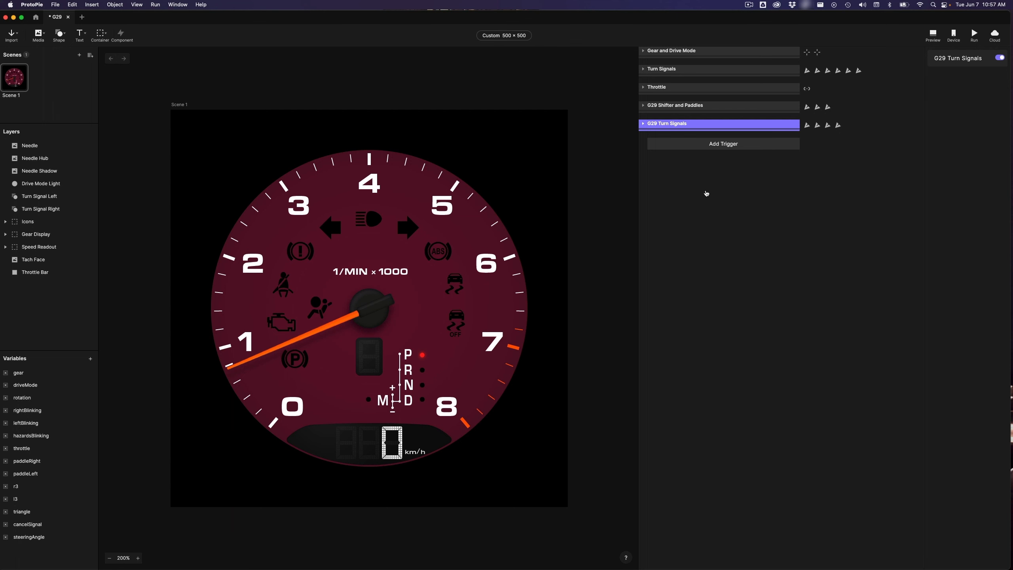
# Switch to ProtoPie Connect and clear its message log
pyautogui.press('super+Tab')
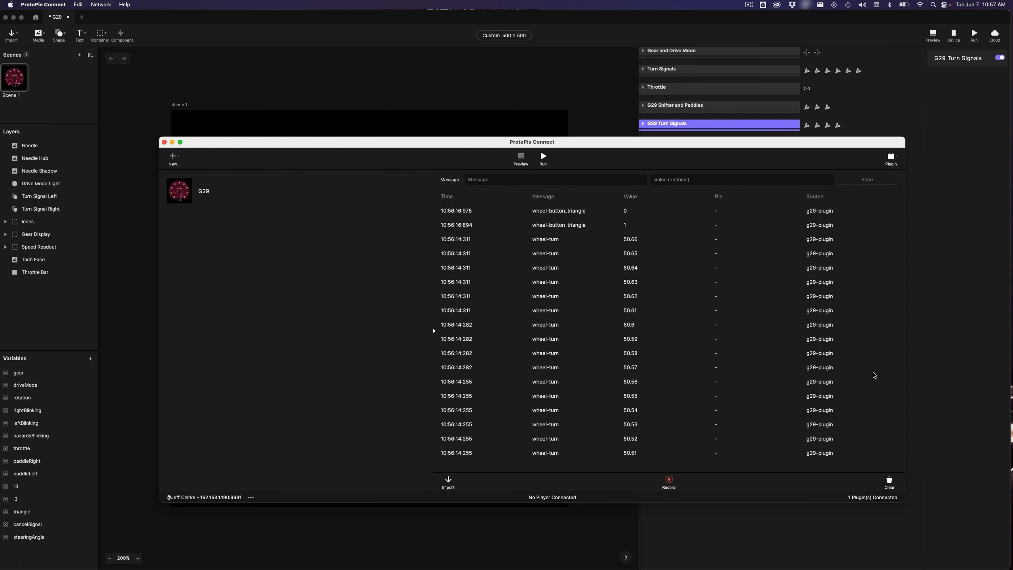
pyautogui.click(891, 486)
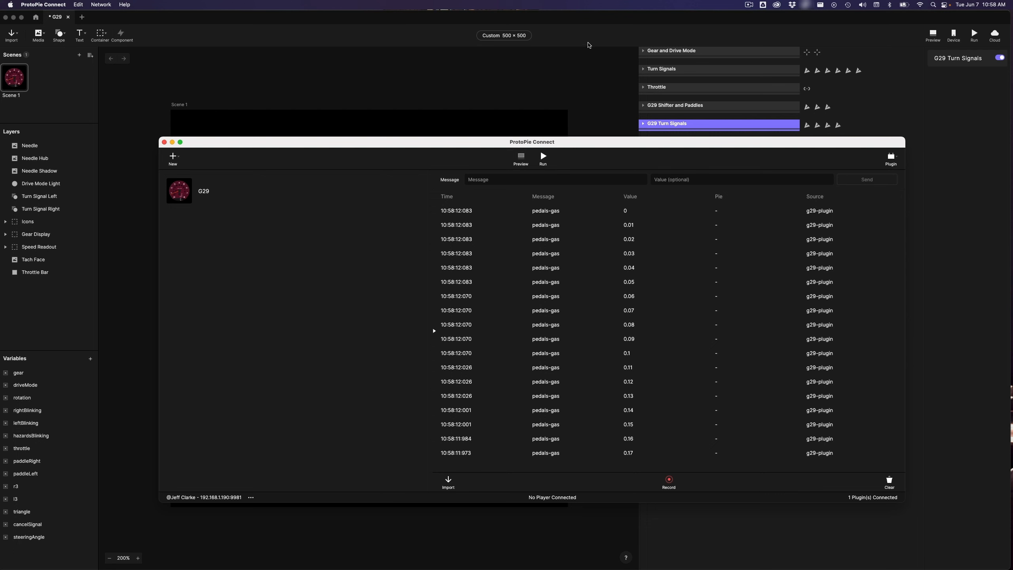
# Examine the chain trigger in the Throttle group and the range mapping of its needle rotation in ProtoPie Studio
pyautogui.click(588, 45)
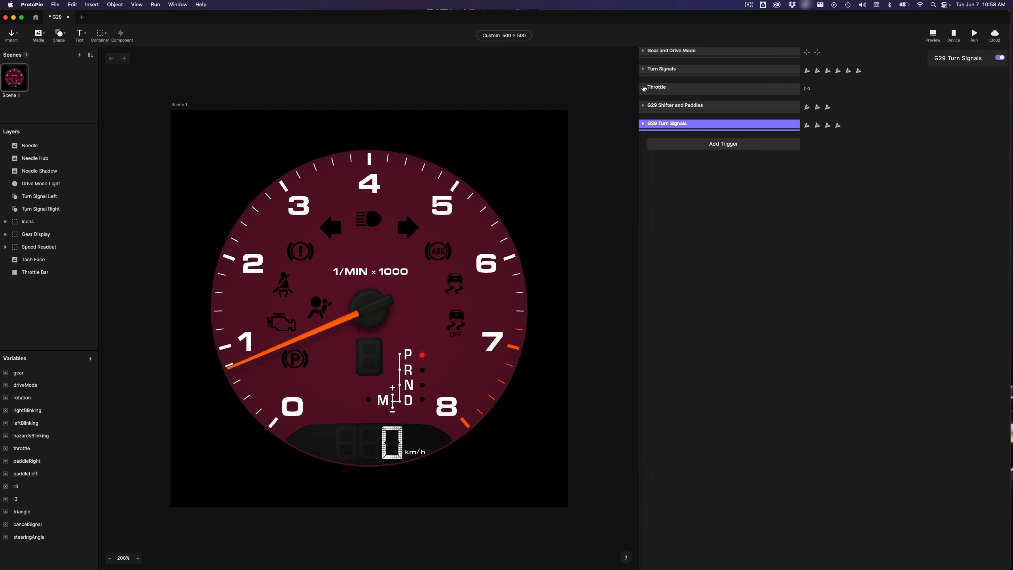
pyautogui.click(643, 88)
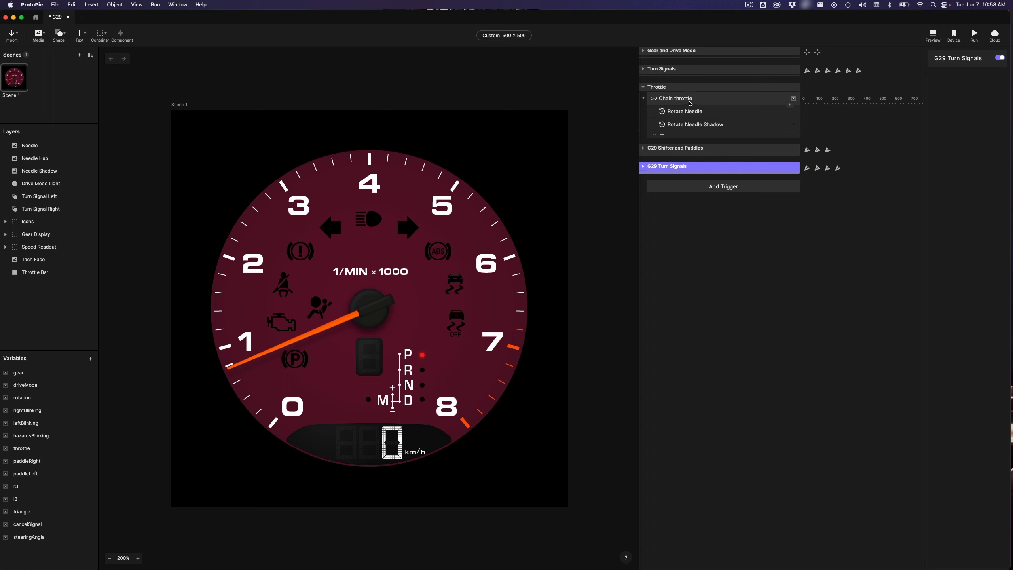
pyautogui.click(677, 101)
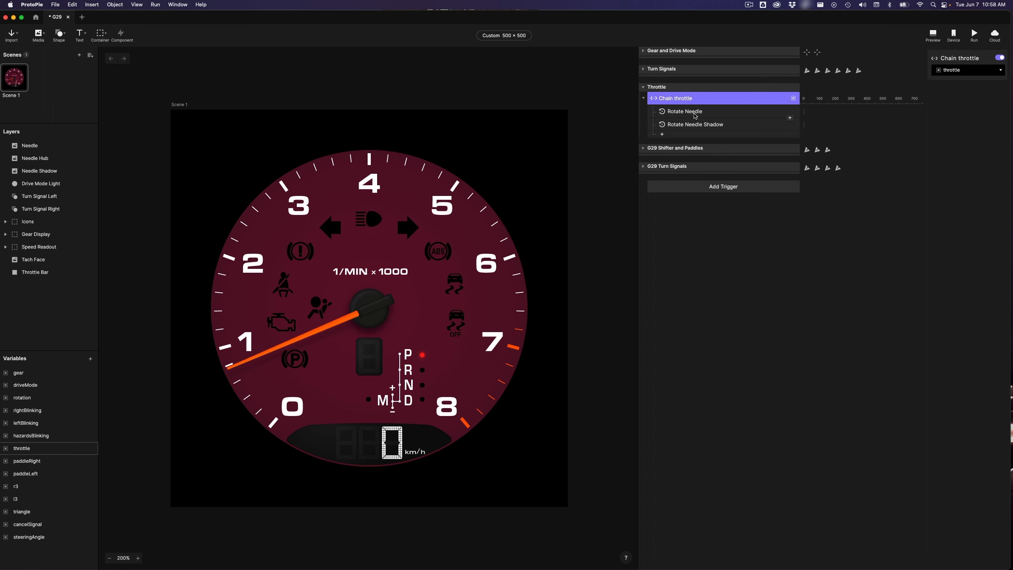
pyautogui.click(699, 113)
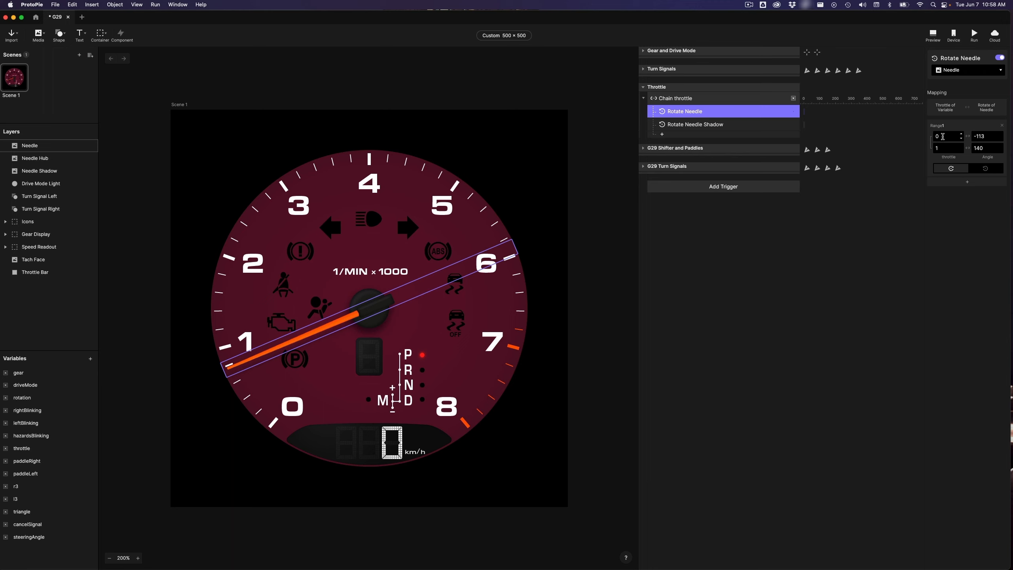
pyautogui.click(992, 137)
pyautogui.click(984, 148)
pyautogui.click(946, 135)
pyautogui.click(947, 145)
pyautogui.click(945, 136)
pyautogui.click(751, 288)
pyautogui.click(688, 99)
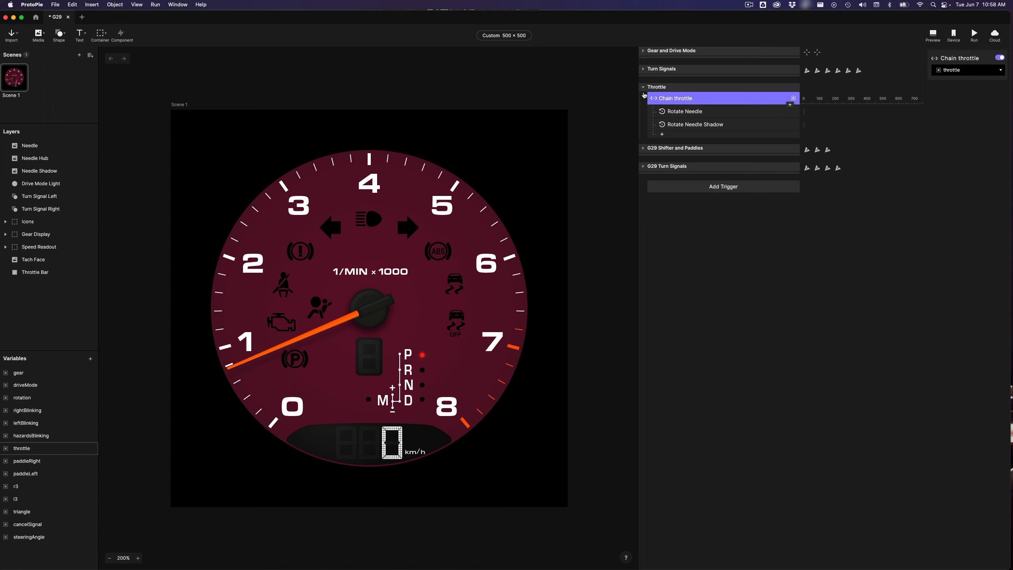
pyautogui.click(642, 87)
pyautogui.click(732, 174)
# Copy the message name "pedals-gas" from the ProtoPie Connect log and return to ProtoPie Studio
pyautogui.press('super+Tab')
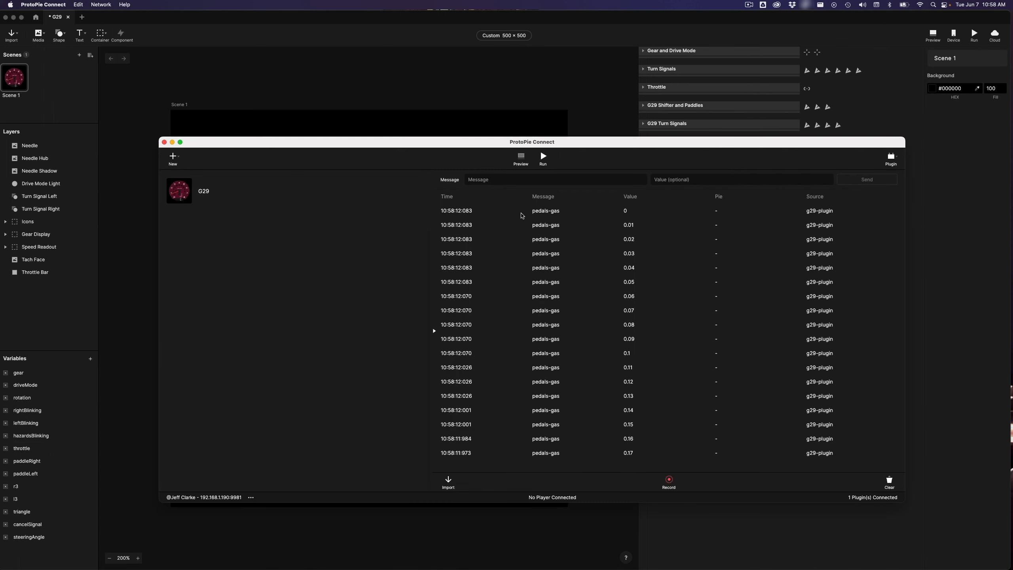
pyautogui.moveTo(532, 210); pyautogui.dragTo(563, 212)
pyautogui.press('super+c')
pyautogui.press('super+Tab')
# Add a Receive trigger on the ProtoPie Studio channel for the message "pedals-gas" and assign its value to the throttle variable
pyautogui.click(720, 144)
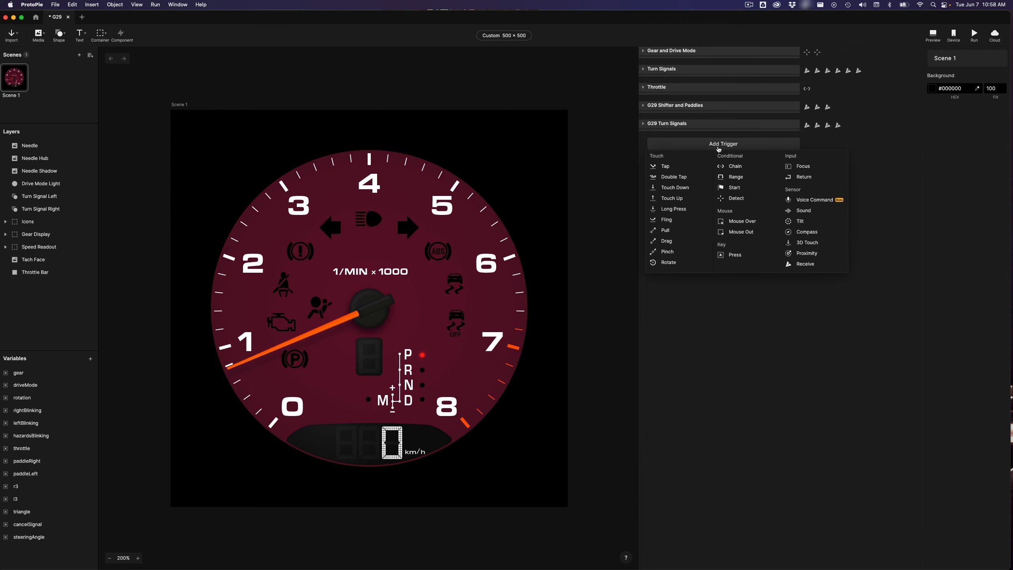
pyautogui.click(805, 264)
pyautogui.click(968, 89)
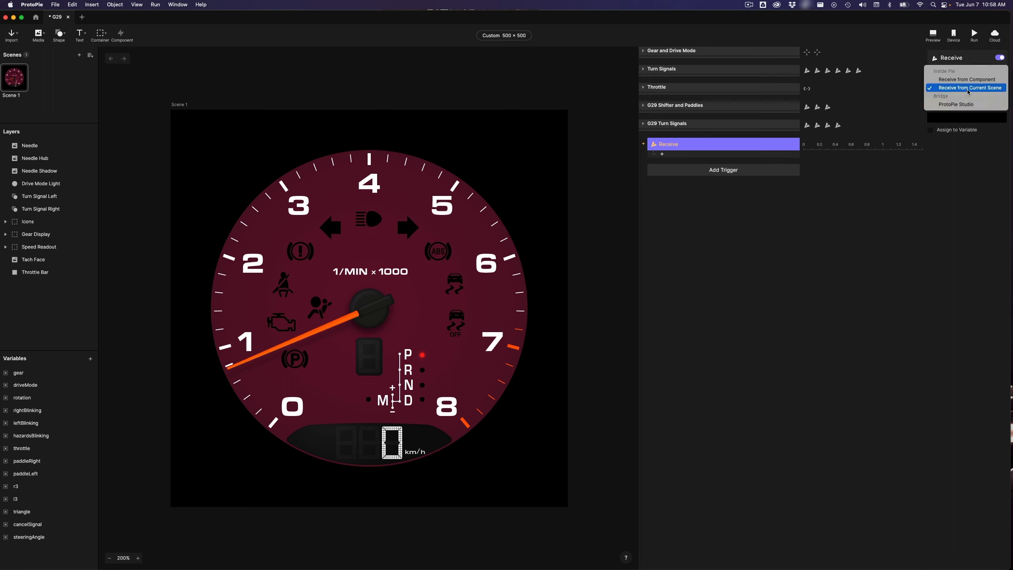
pyautogui.click(957, 104)
pyautogui.click(955, 117)
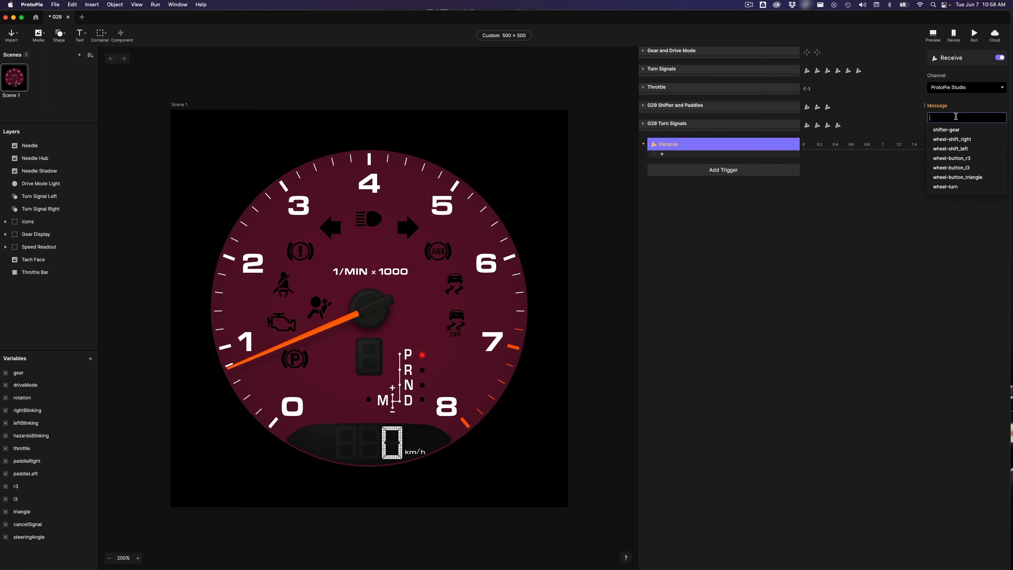
pyautogui.write('pedals-gas')
pyautogui.press('Return')
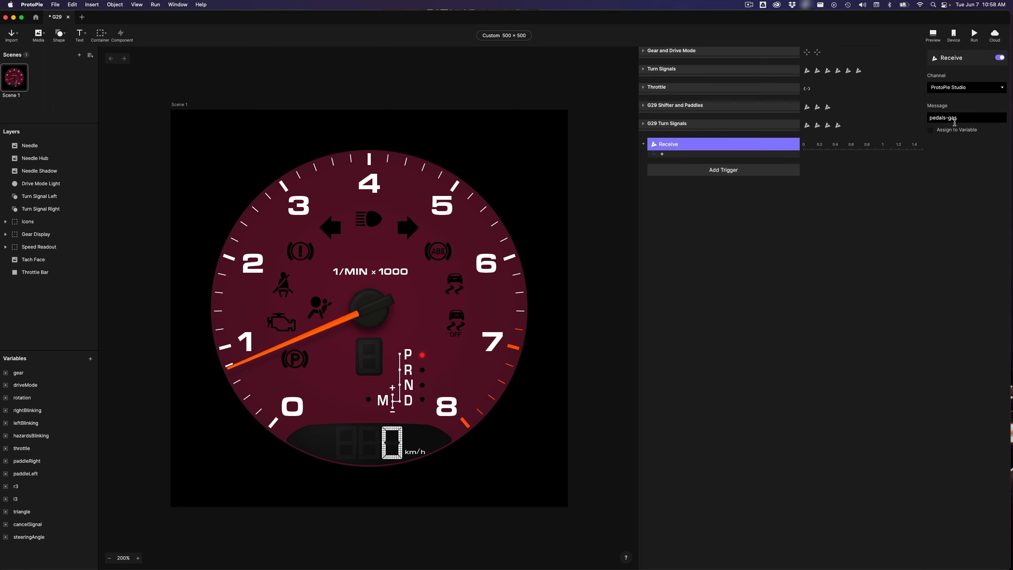
pyautogui.click(948, 131)
pyautogui.click(954, 146)
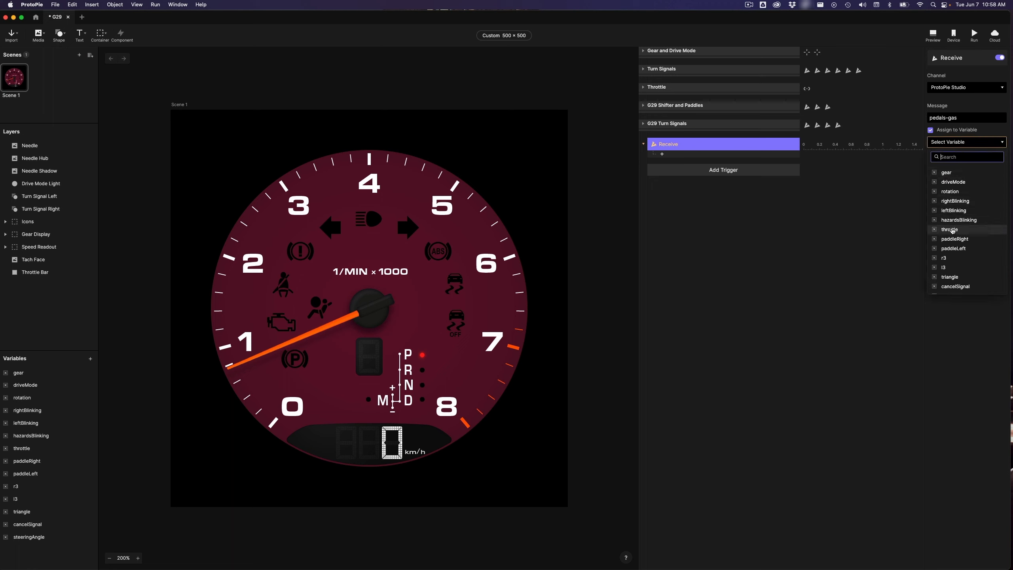
pyautogui.click(952, 230)
# Save the prototype, clear the message log in ProtoPie Connect for a gas pedal test and return to ProtoPie Studio
pyautogui.press('super+s')
pyautogui.press('super+Tab')
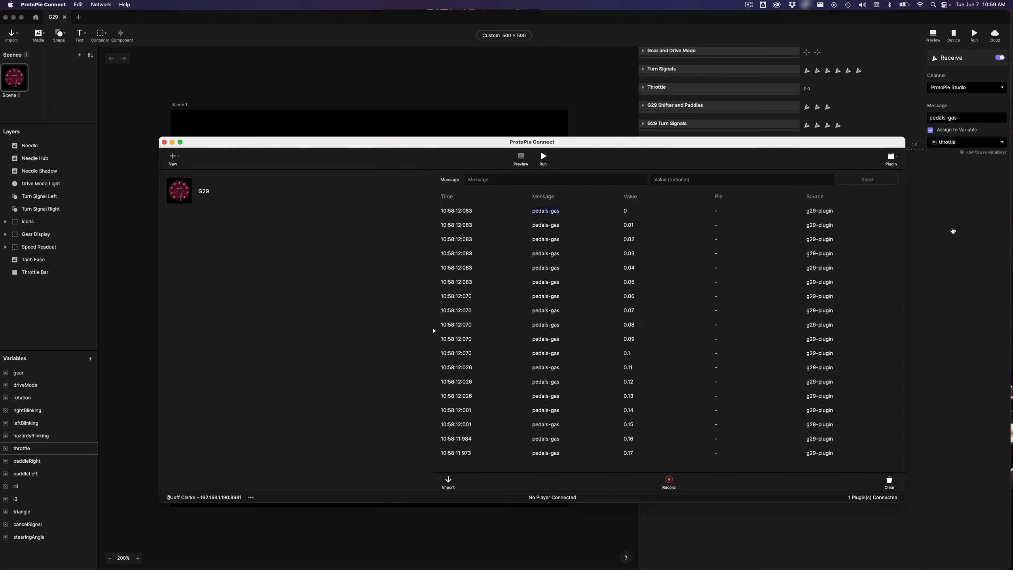
pyautogui.click(891, 484)
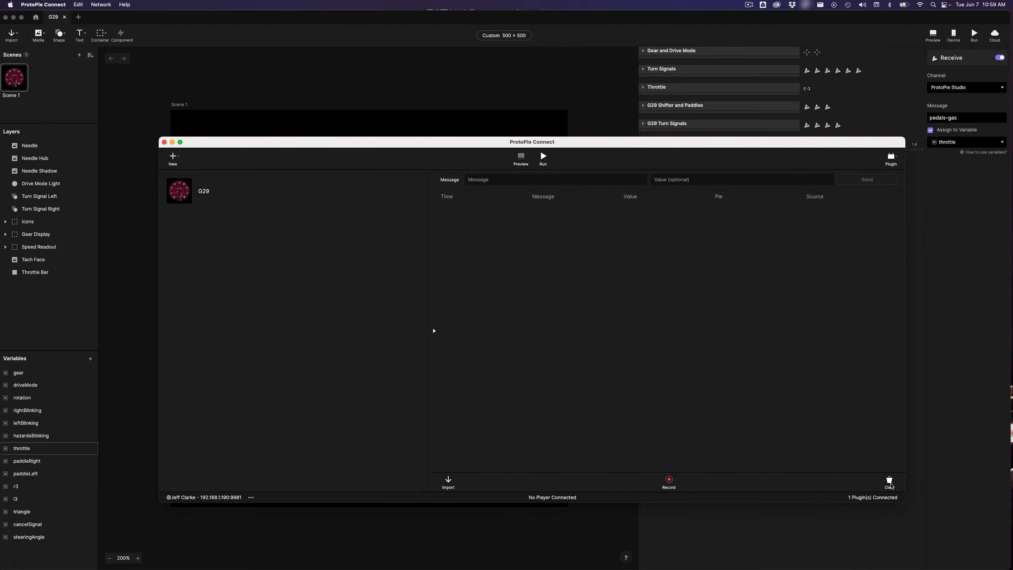
pyautogui.press('super+Tab')
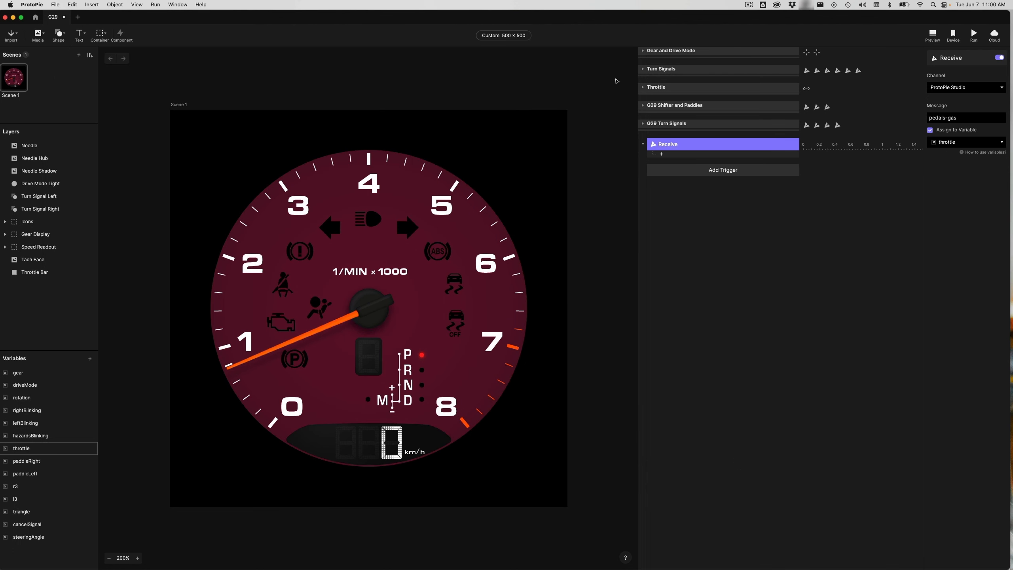
# Disable the Chain throttle trigger inside the Throttle group and collapse the group
pyautogui.click(643, 88)
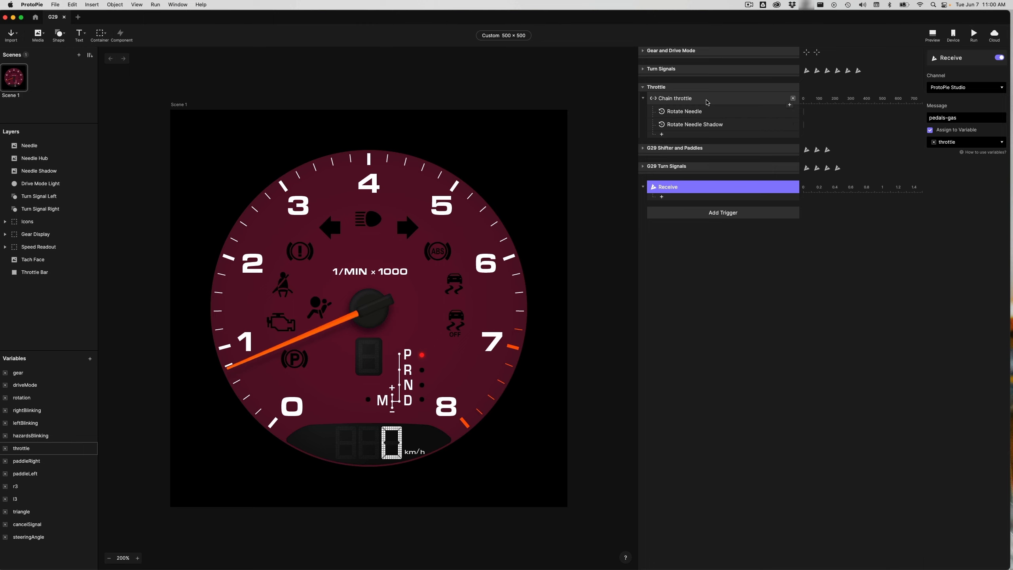
pyautogui.click(644, 98)
pyautogui.click(643, 87)
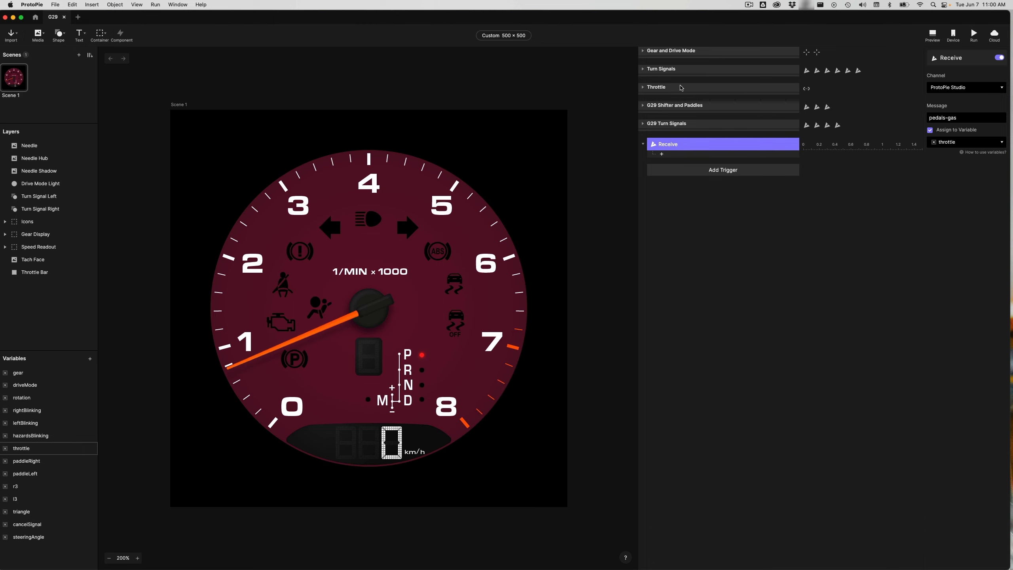
pyautogui.click(642, 88)
pyautogui.click(703, 100)
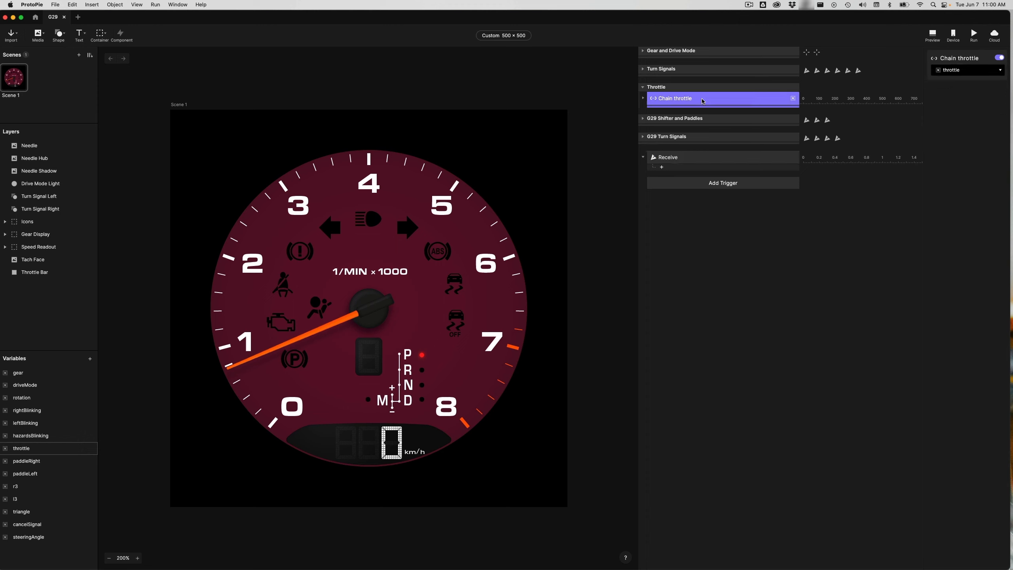
pyautogui.click(999, 57)
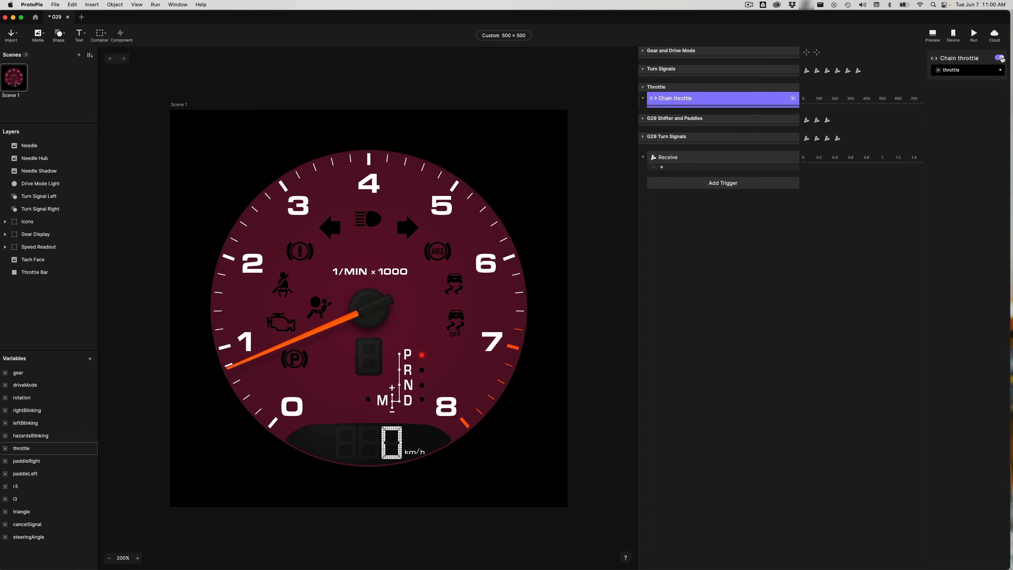
pyautogui.click(643, 87)
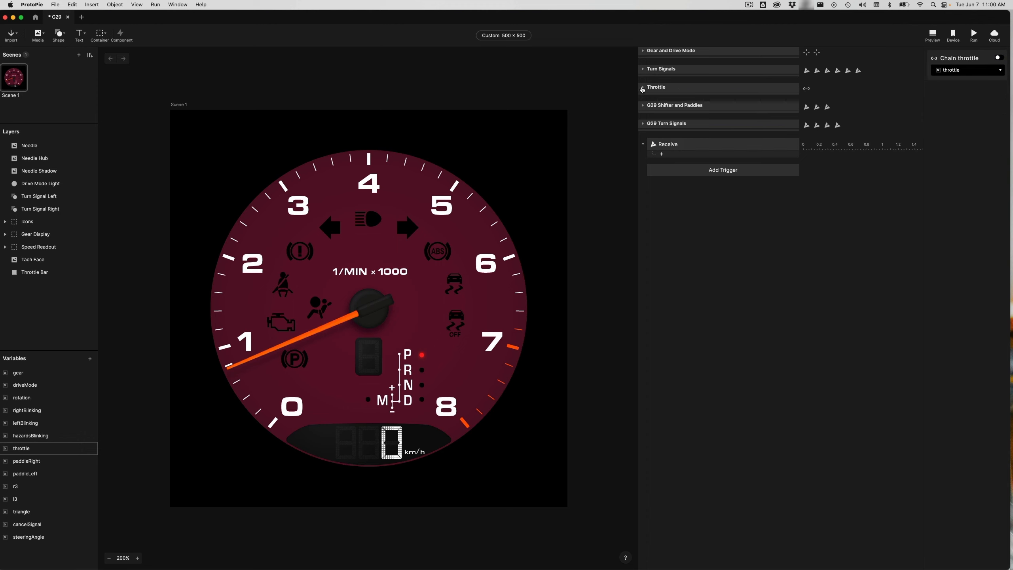
# Turn on the fill of the Throttle Bar layer
pyautogui.click(42, 275)
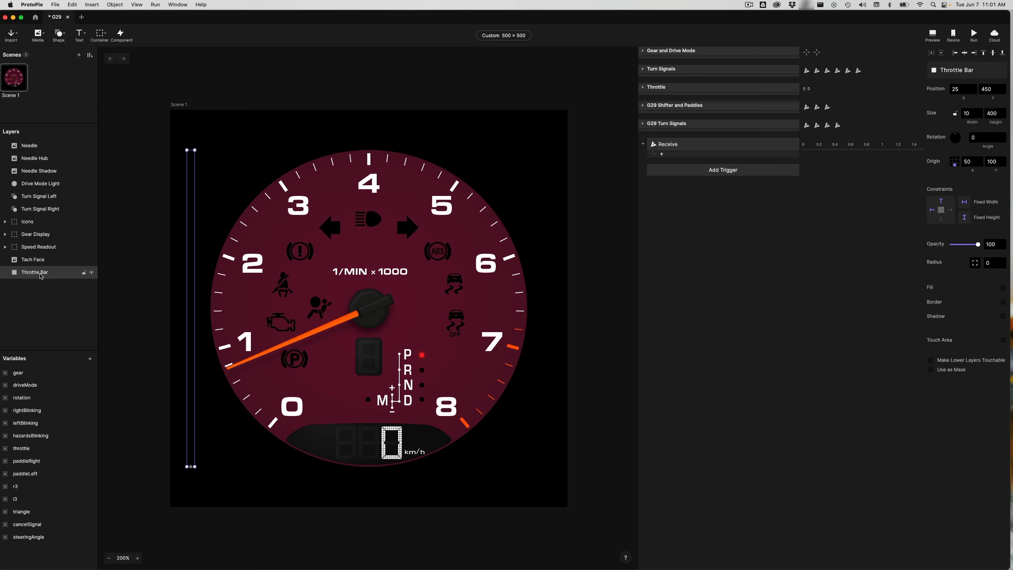
pyautogui.click(1002, 290)
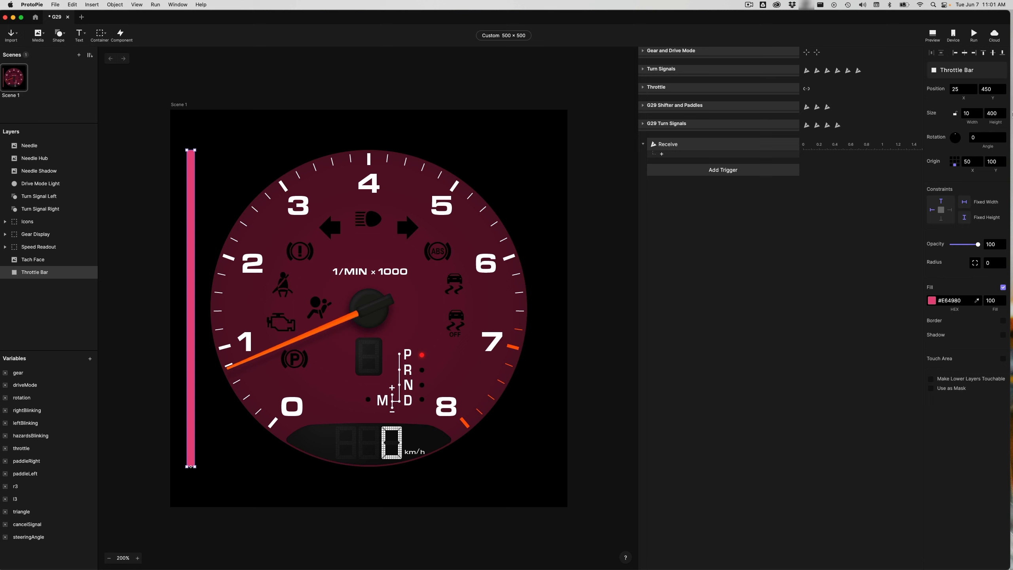
pyautogui.click(716, 225)
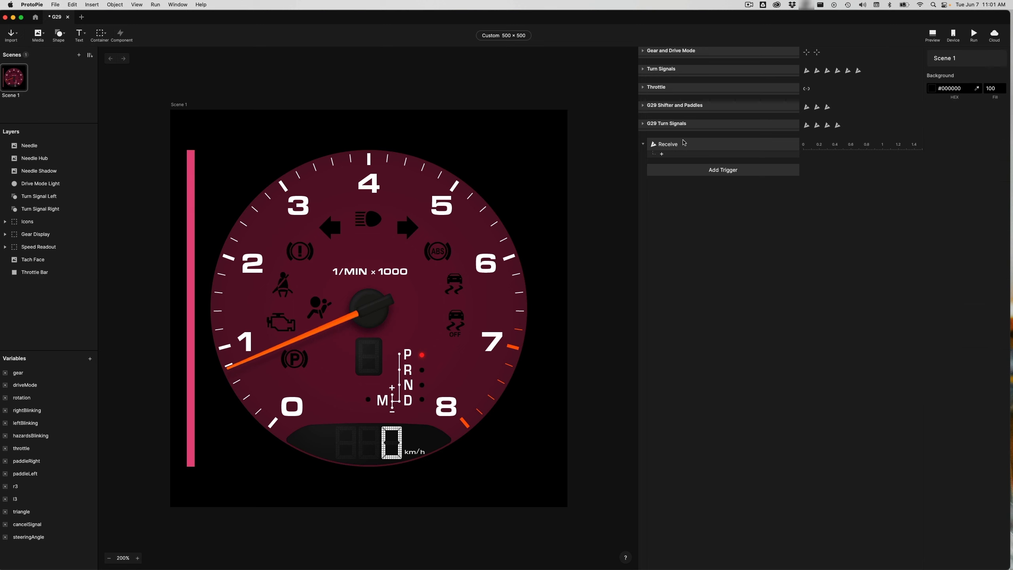
pyautogui.click(705, 147)
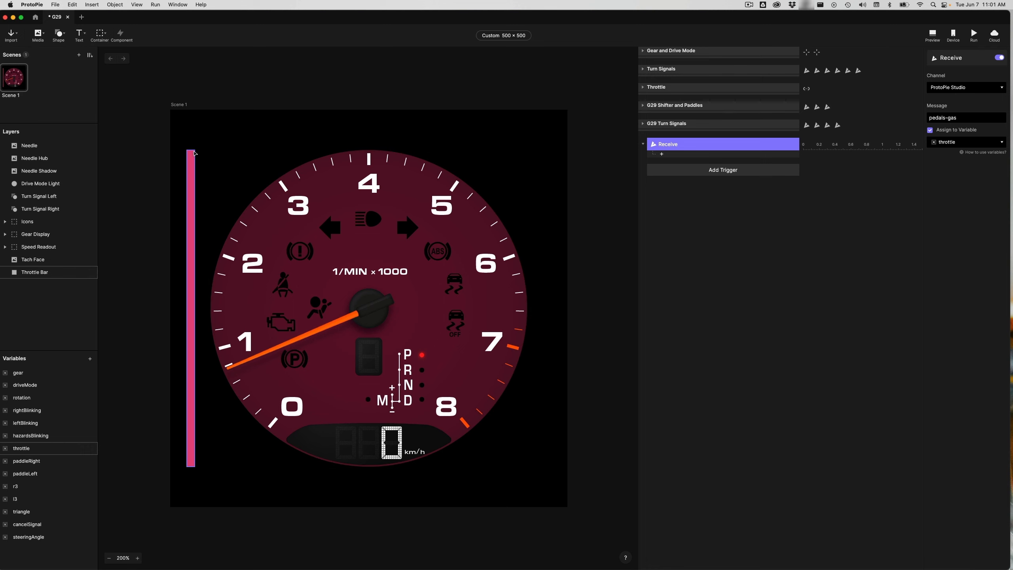
pyautogui.click(768, 205)
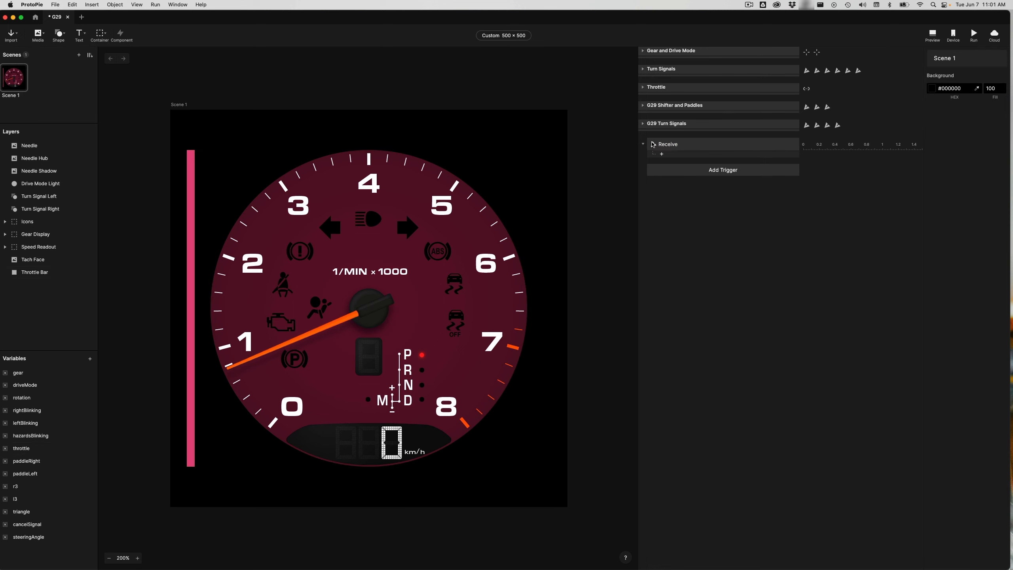
# Add a Scale response to the new Receive trigger with the Throttle Bar layer as its target
pyautogui.click(672, 154)
pyautogui.click(675, 158)
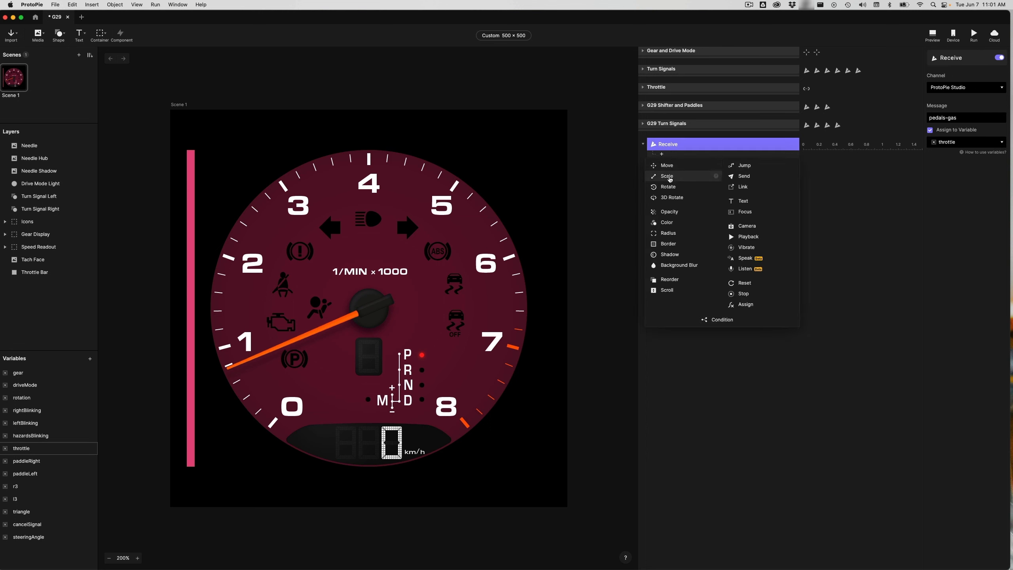
pyautogui.click(667, 177)
pyautogui.click(966, 70)
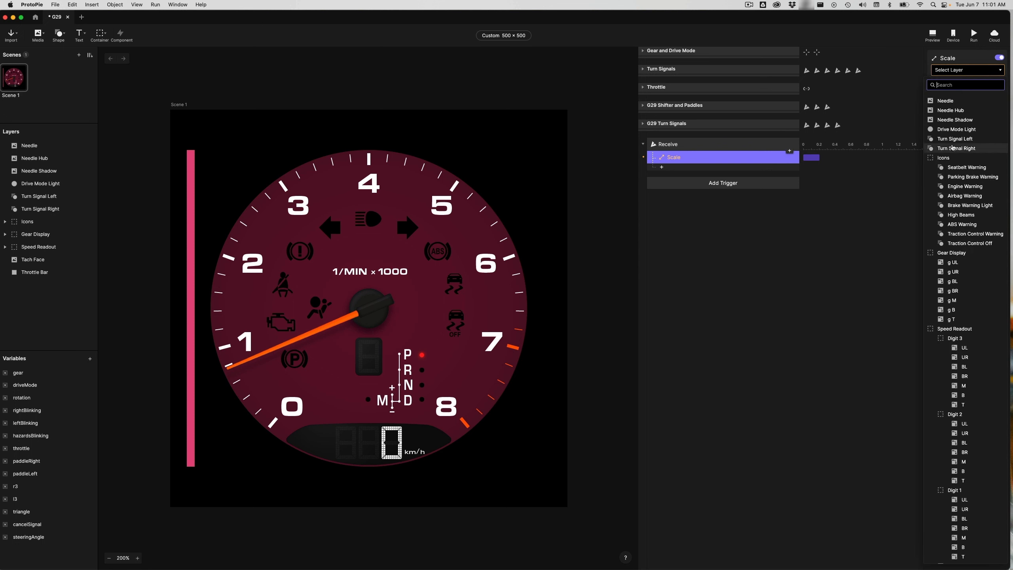
pyautogui.write('thr')
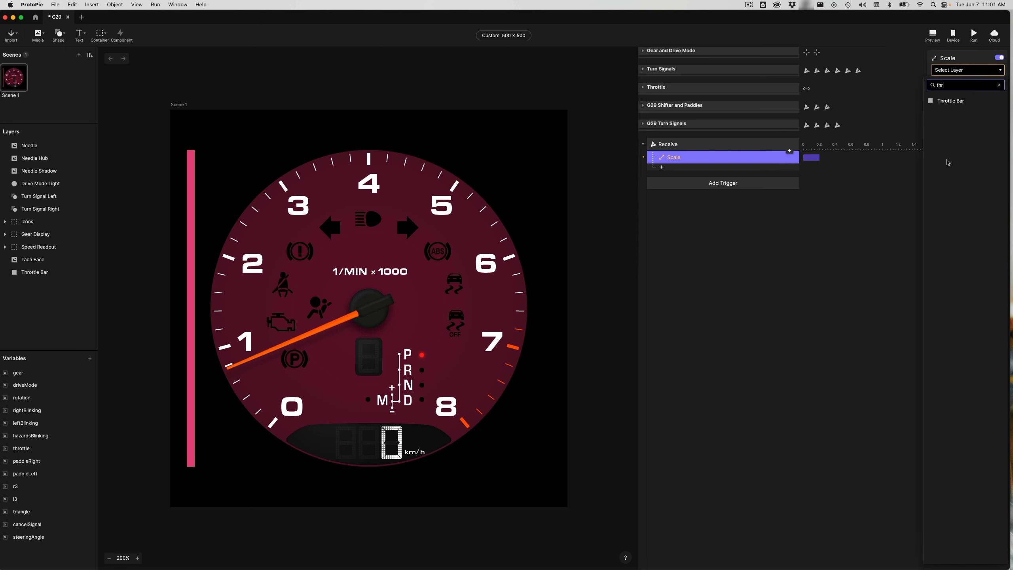
pyautogui.click(951, 101)
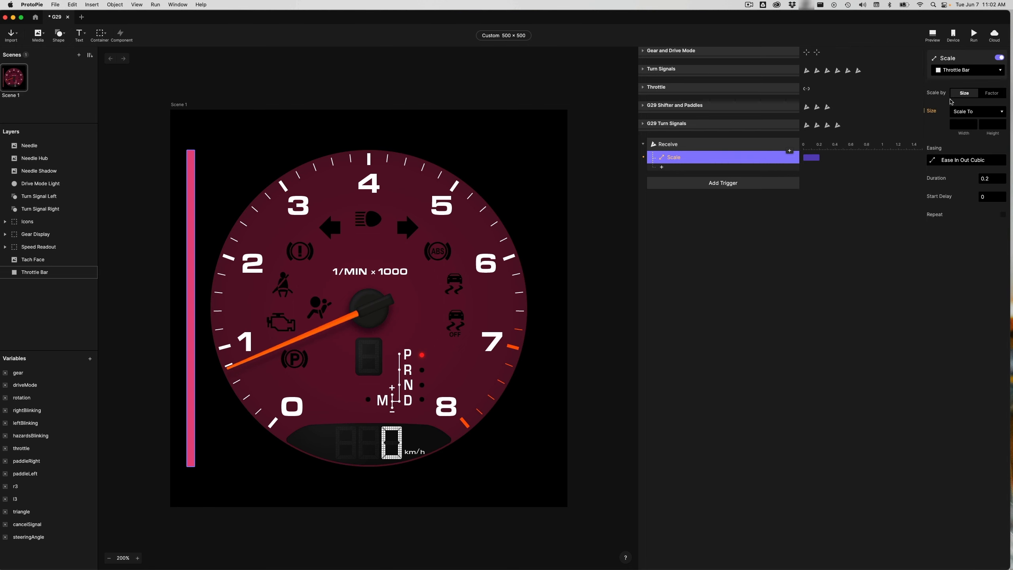
# Set the height of the Scale response to the formula "throttle * 400"
pyautogui.click(997, 125)
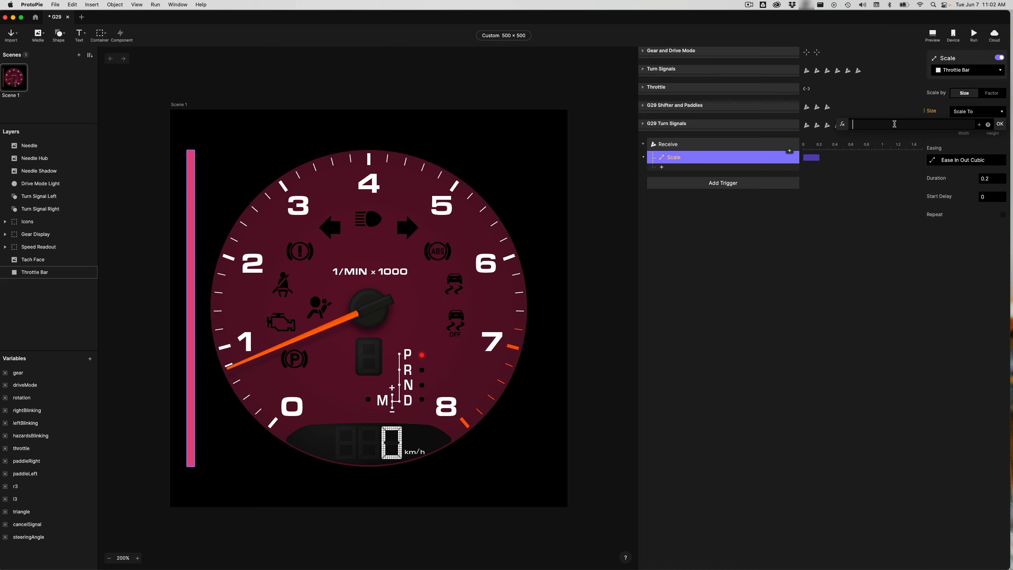
pyautogui.write('throttle * 400')
pyautogui.moveTo(898, 125); pyautogui.dragTo(850, 126)
pyautogui.click(1000, 124)
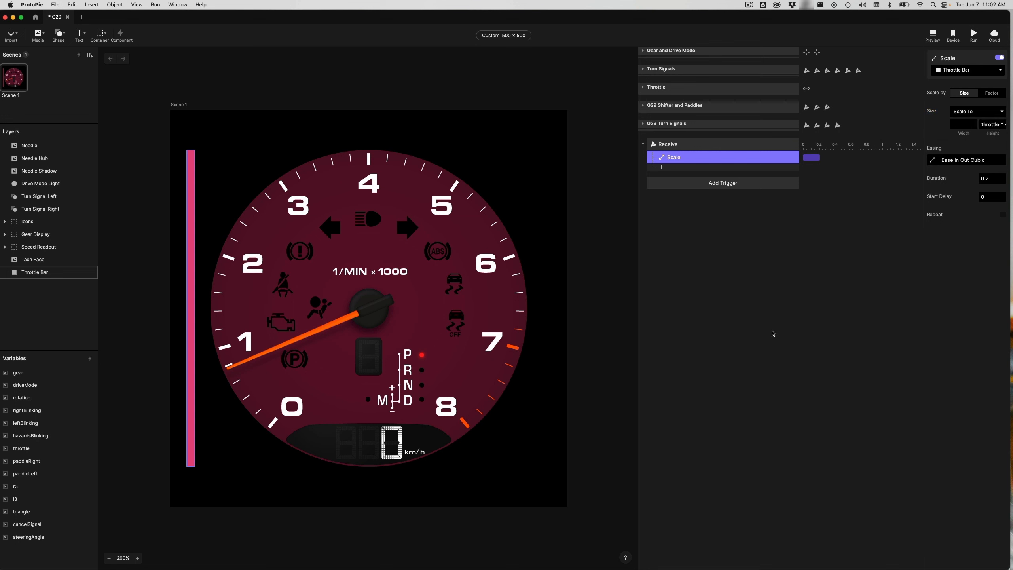
# Set the initial height of the Throttle Bar layer to 0
pyautogui.click(44, 276)
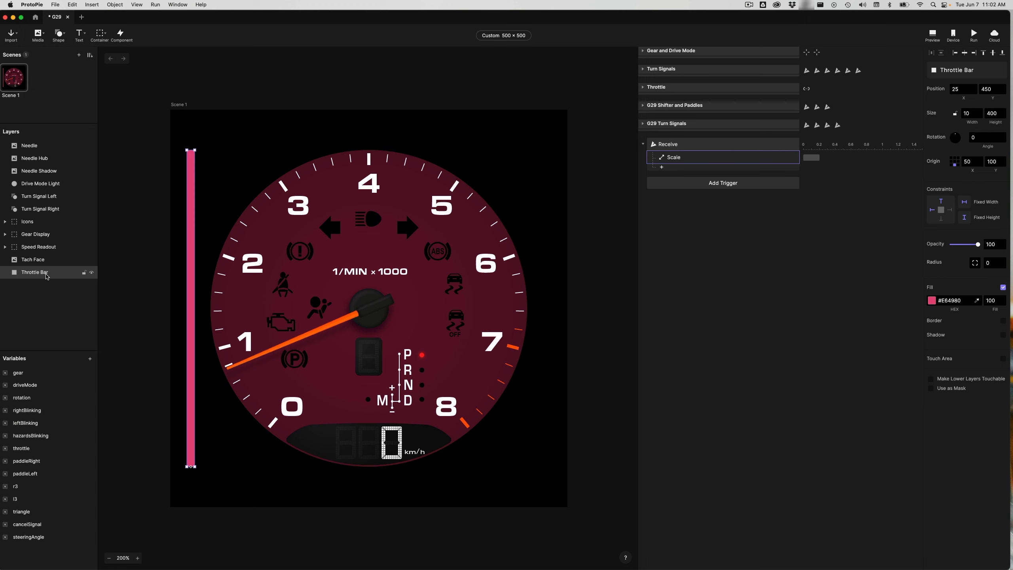
pyautogui.click(991, 114)
pyautogui.write('0')
pyautogui.press('Return')
pyautogui.click(873, 241)
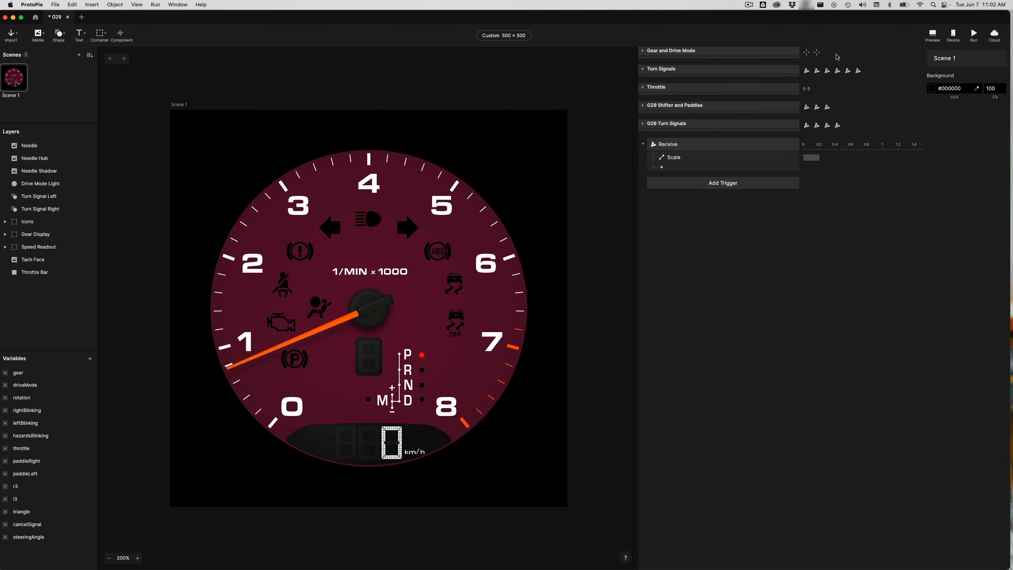
# Save the prototype, clear the ProtoPie Connect log, check the gas pedal in the browser preview and return to ProtoPie Studio
pyautogui.press('super+s')
pyautogui.press('super+Tab')
pyautogui.click(892, 482)
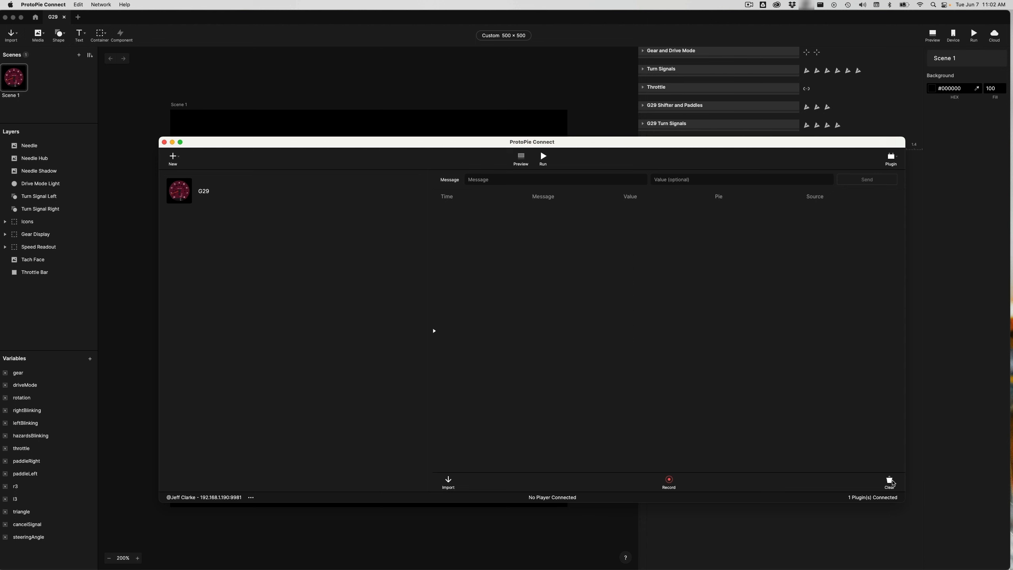
pyautogui.press('super+Tab')
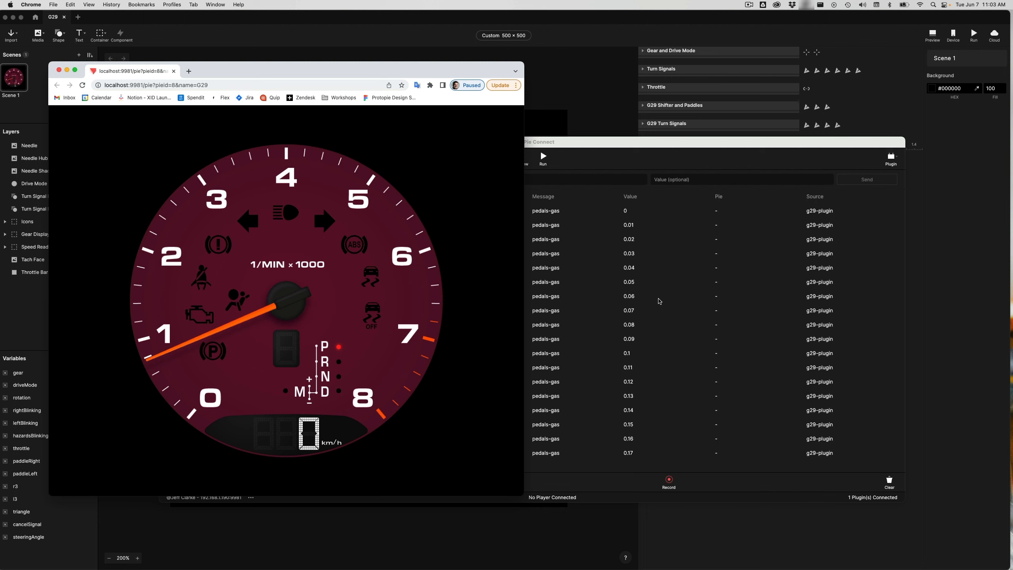
pyautogui.click(604, 21)
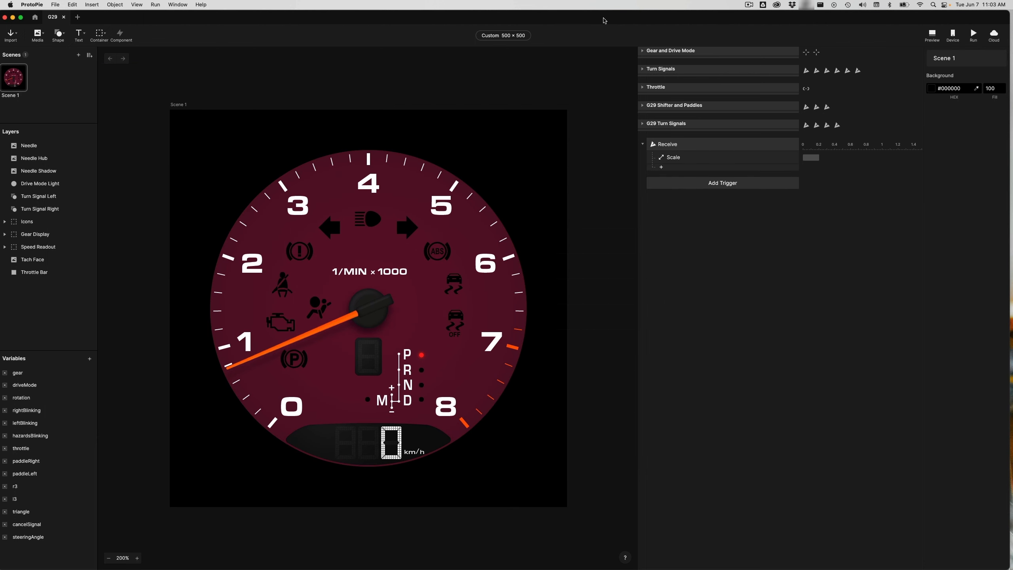
# Set the Throttle Bar's Scale response to a duration of 1 and the easing Ease Out Cubic
pyautogui.click(766, 160)
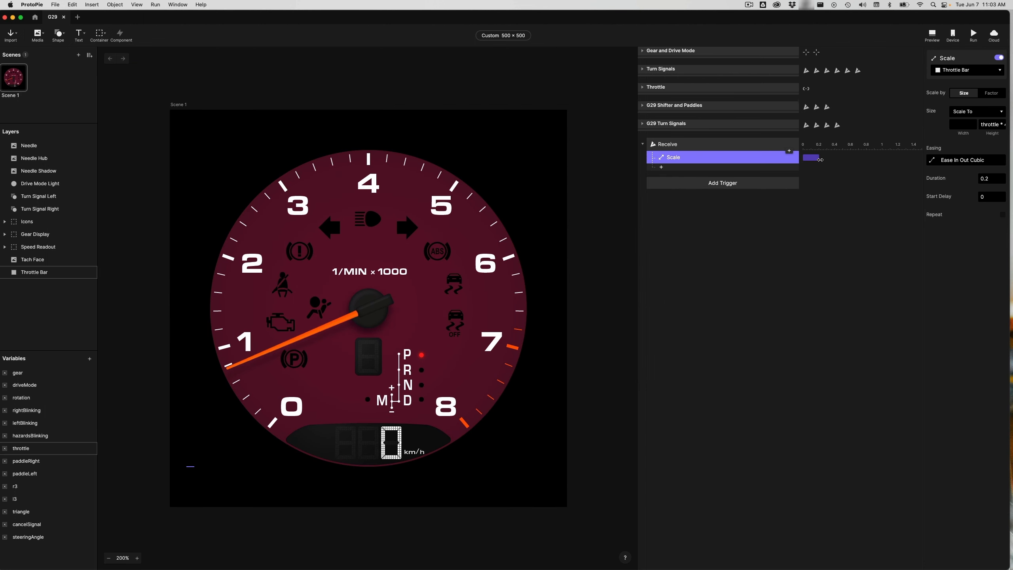
pyautogui.click(986, 179)
pyautogui.write('1')
pyautogui.press('Return')
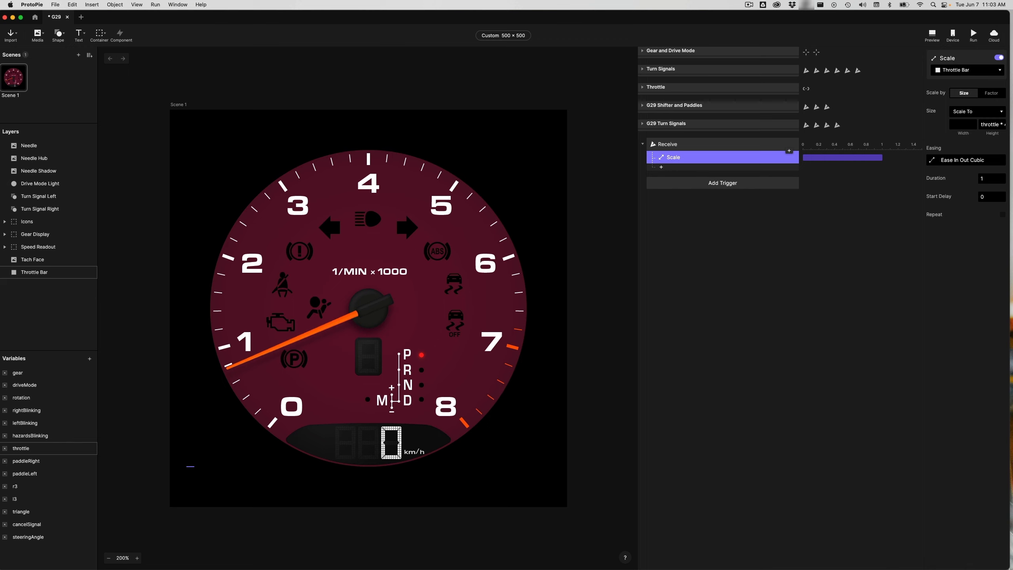
pyautogui.click(931, 161)
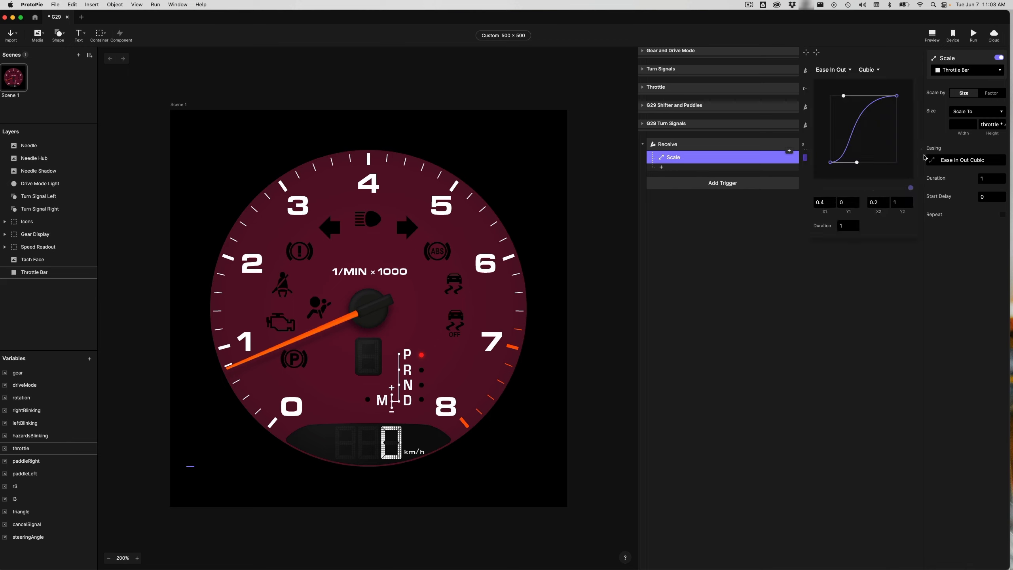
pyautogui.click(844, 70)
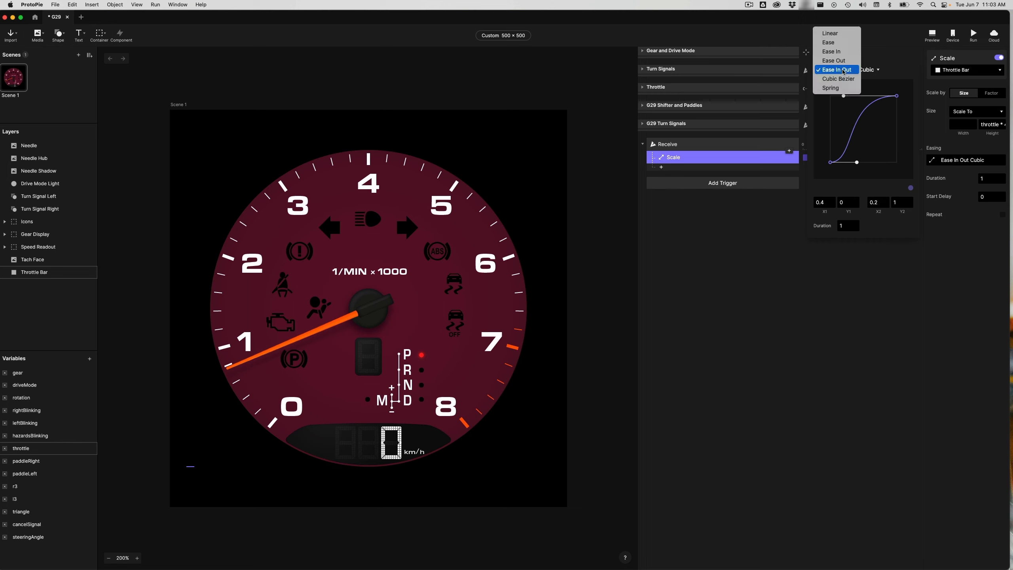
pyautogui.click(841, 62)
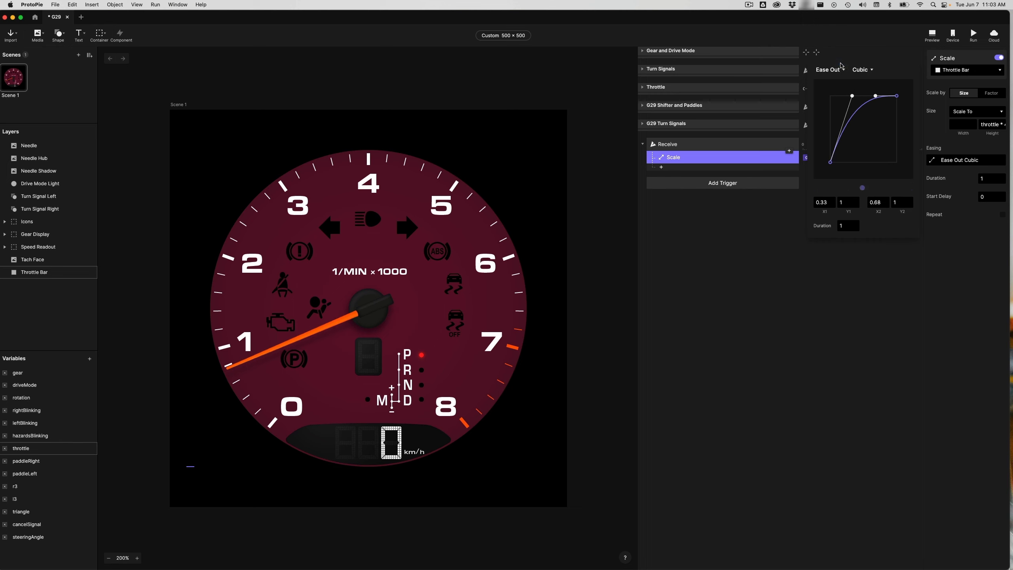
pyautogui.click(827, 39)
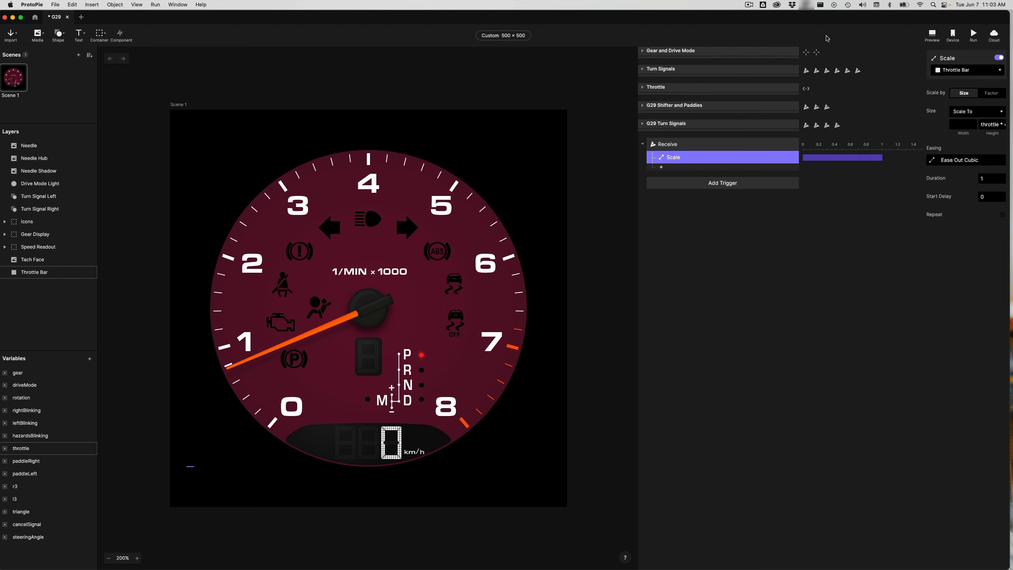
# Save the prototype, clear the ProtoPie Connect log, check the throttle bar in the browser preview and return to ProtoPie Studio
pyautogui.press('super+s')
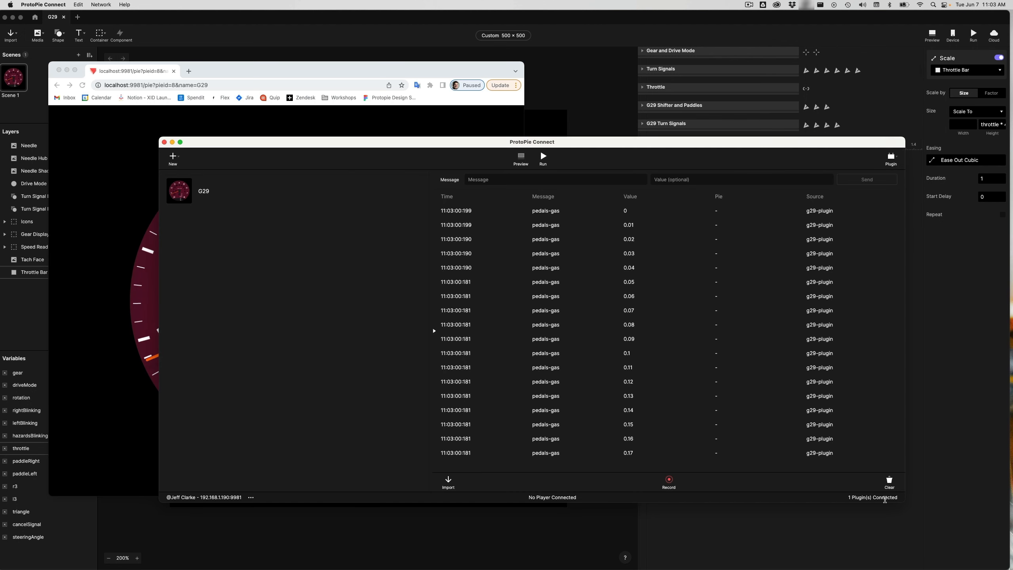
pyautogui.click(890, 483)
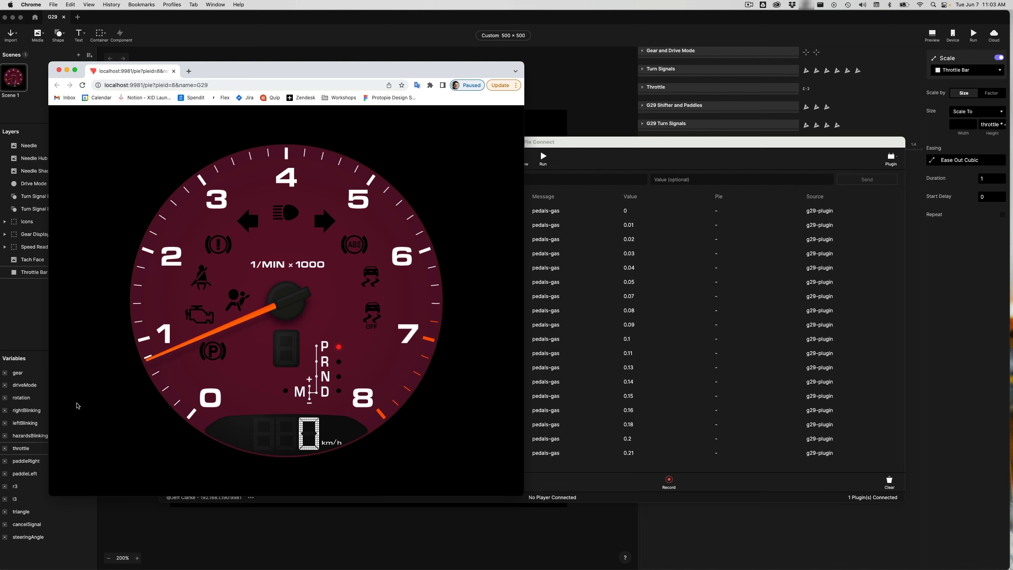
pyautogui.click(621, 18)
# Change the source of the Chain trigger in the Throttle group to the Height property of the Throttle Bar layer
pyautogui.click(642, 87)
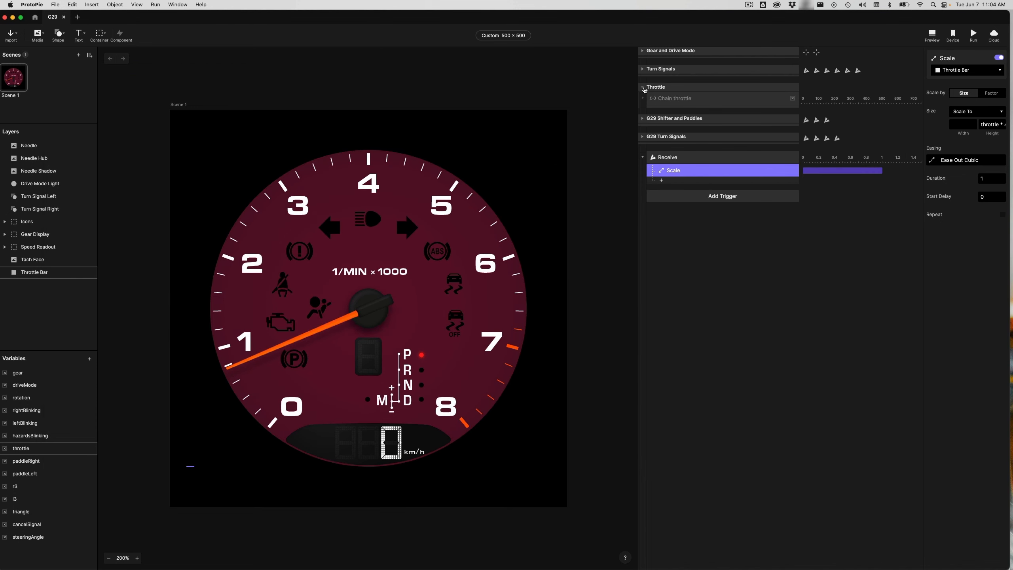
pyautogui.click(643, 99)
pyautogui.click(699, 100)
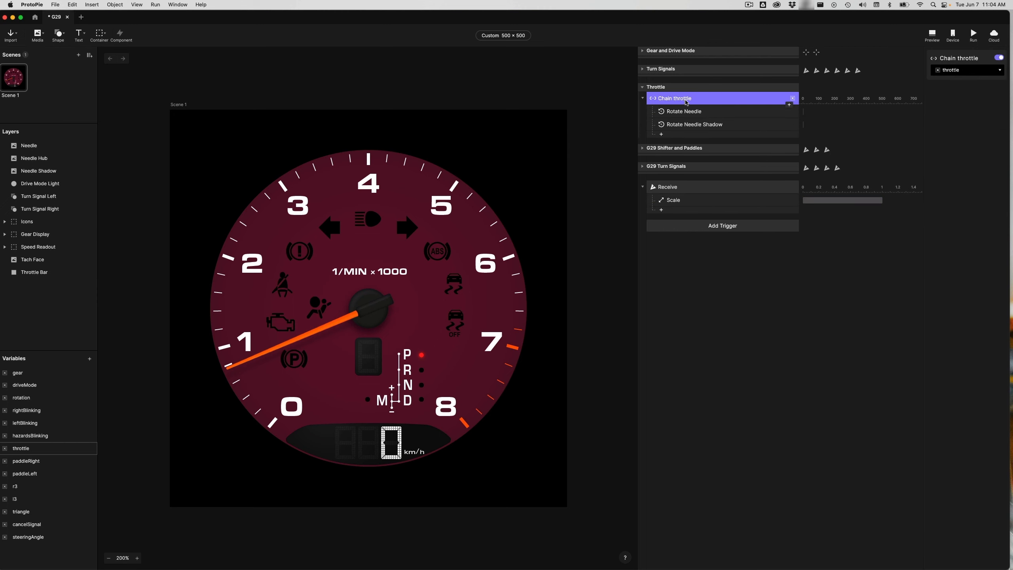
pyautogui.click(965, 73)
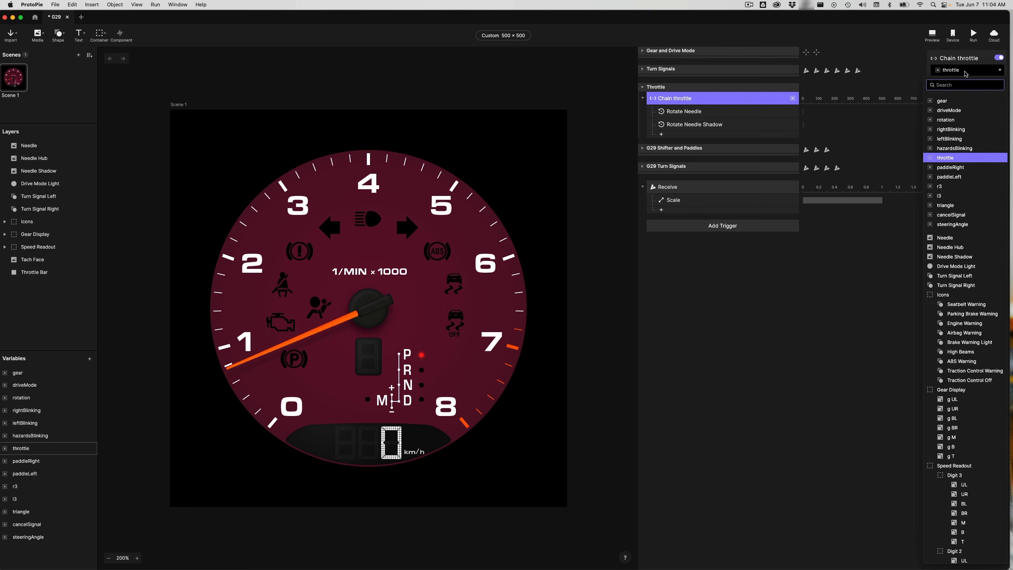
pyautogui.write('thr')
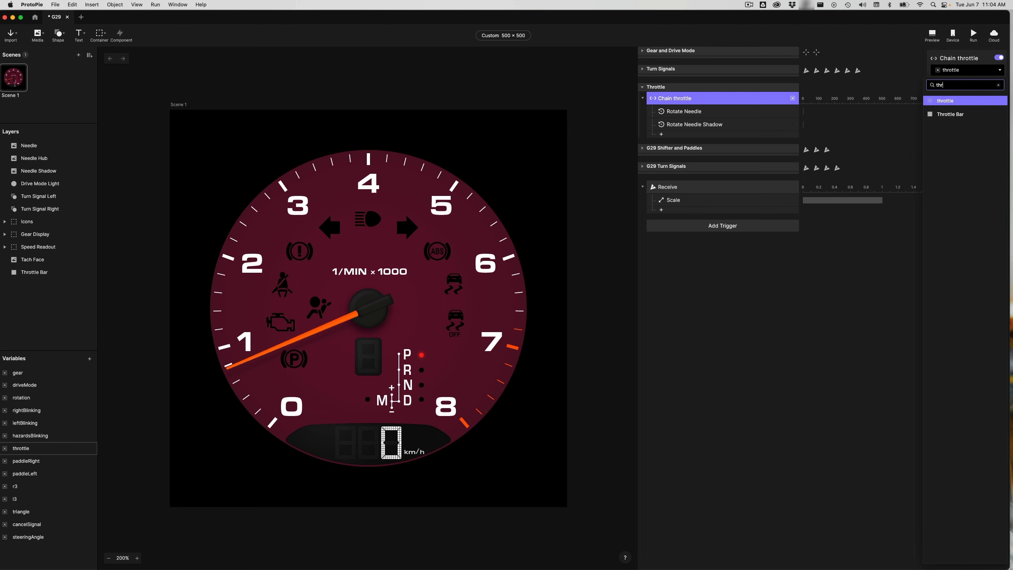
pyautogui.click(947, 114)
pyautogui.click(953, 83)
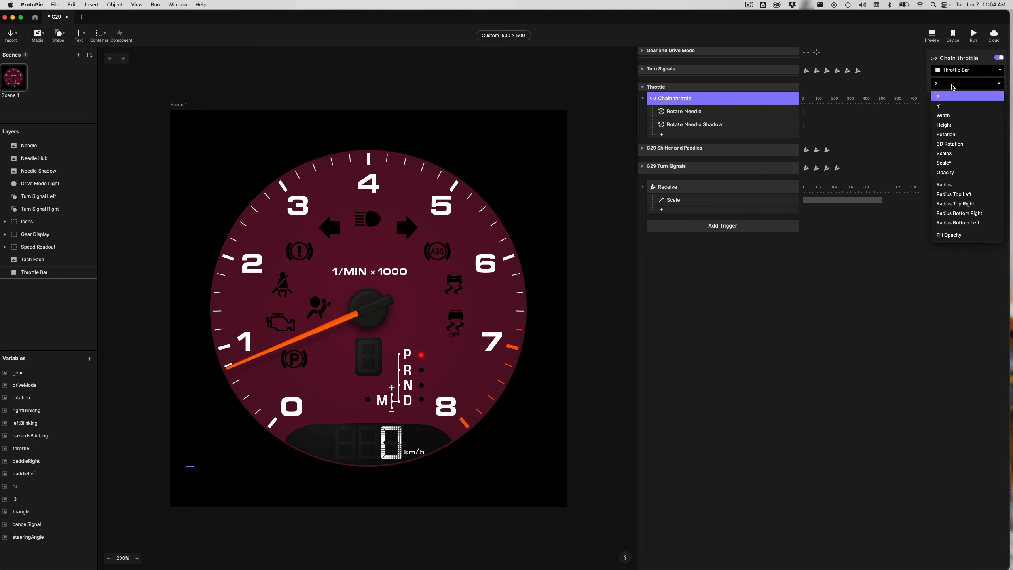
pyautogui.click(949, 128)
# Set the upper height limit of the mapping range to 400 for both Rotate Needle and Rotate Needle Shadow
pyautogui.click(700, 112)
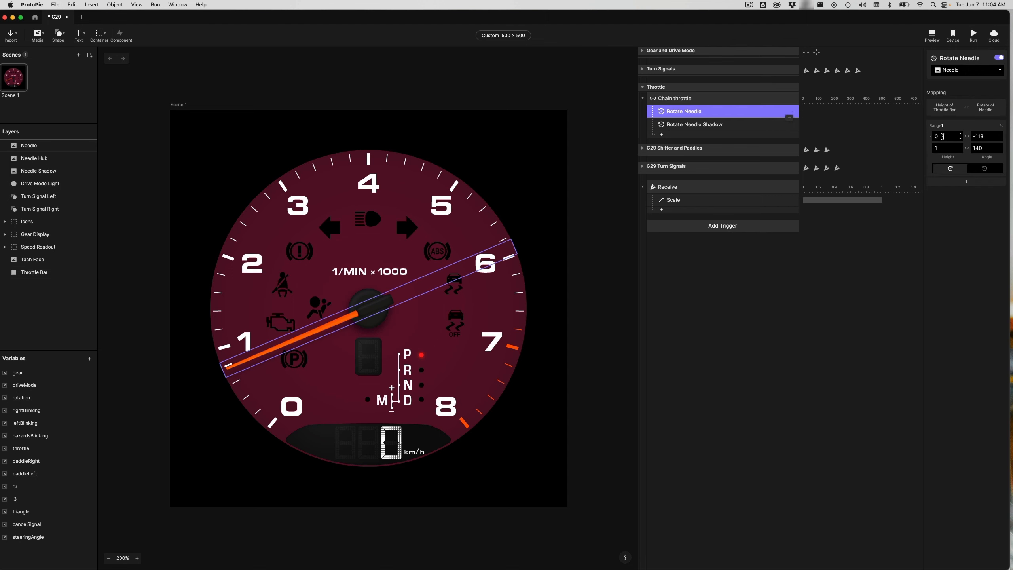
pyautogui.click(942, 148)
pyautogui.write('400')
pyautogui.click(715, 124)
pyautogui.click(947, 149)
pyautogui.write('100')
pyautogui.press('Return')
pyautogui.click(680, 110)
pyautogui.click(702, 124)
pyautogui.click(698, 109)
# Rename the Chain trigger in the Throttle group as "Chain Throttle Bar"
pyautogui.click(698, 99)
pyautogui.doubleClick(681, 99)
pyautogui.write('Chain Thr')
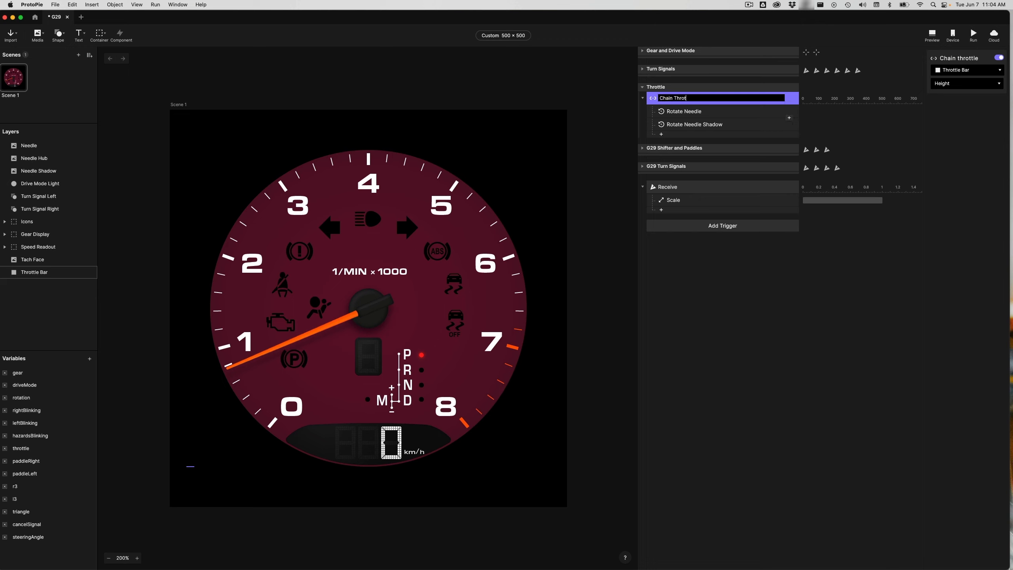
pyautogui.write('ottle Bar')
pyautogui.press('Return')
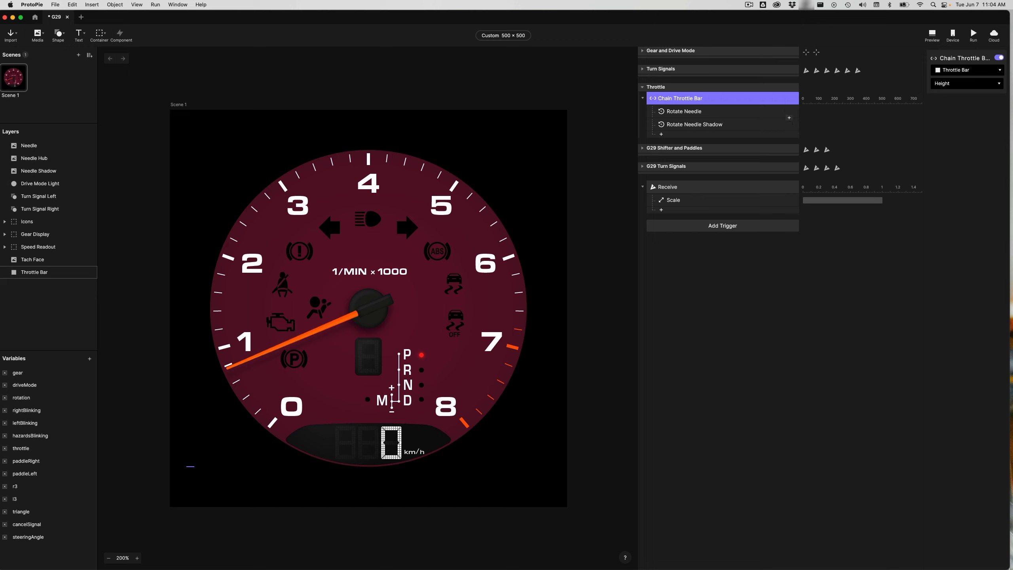
# Save the prototype, test the gas pedal's effect on the needle in the browser preview and return to ProtoPie Studio
pyautogui.press('super+s')
pyautogui.press('super+Tab')
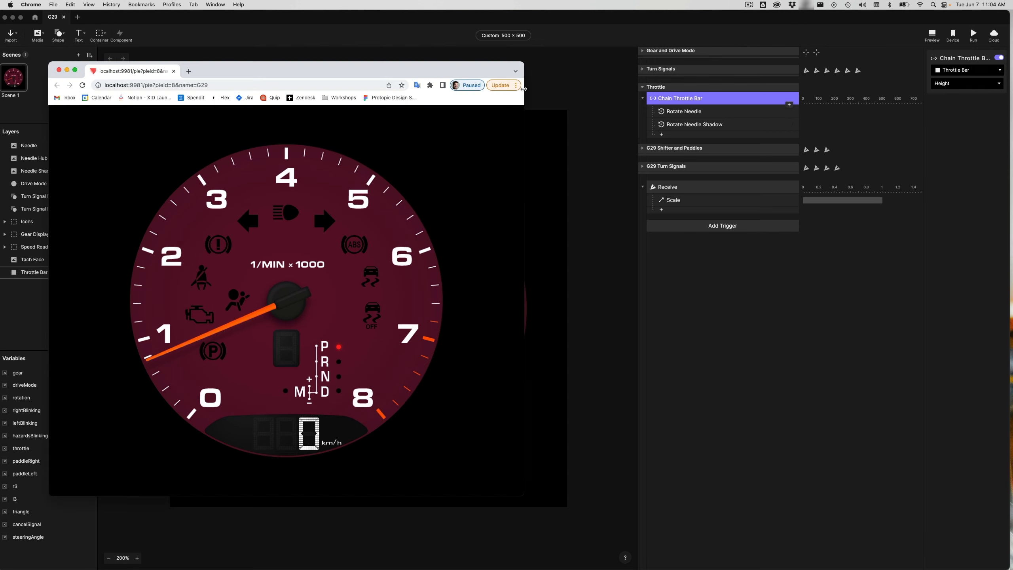
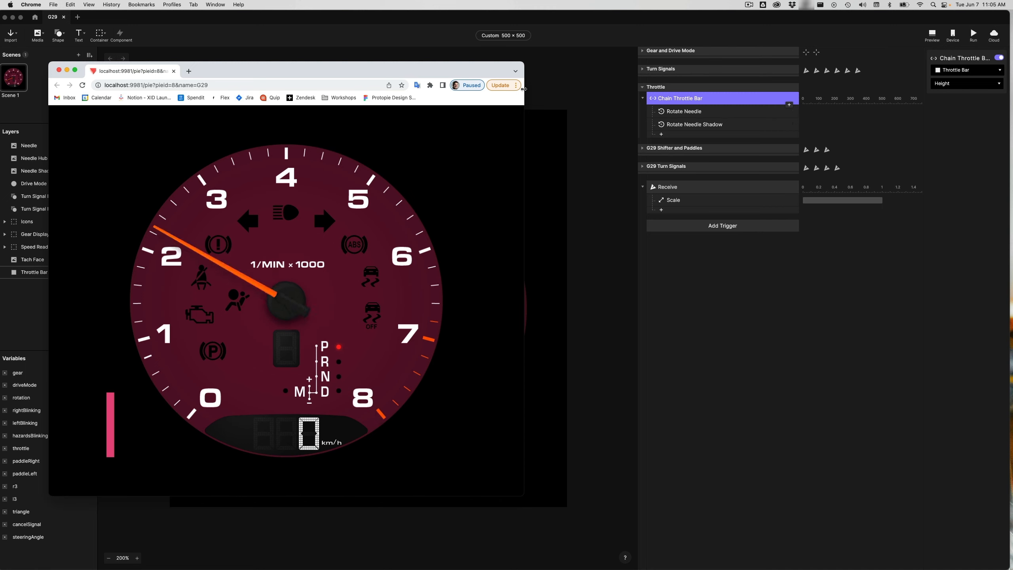
pyautogui.click(720, 341)
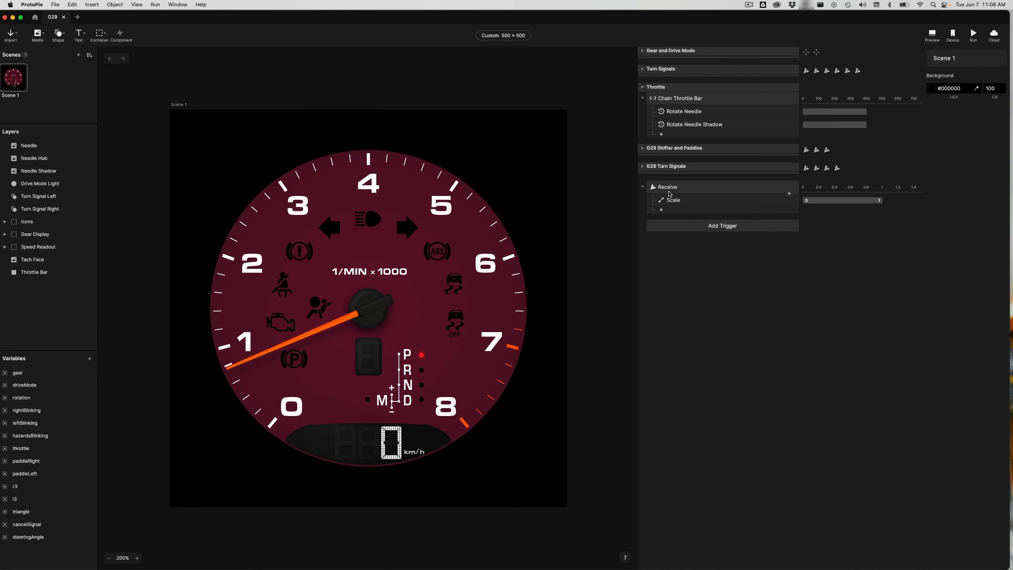
# Rename the Receive trigger for the pedals-gas message as "Receive Gas Pedal"
pyautogui.click(669, 190)
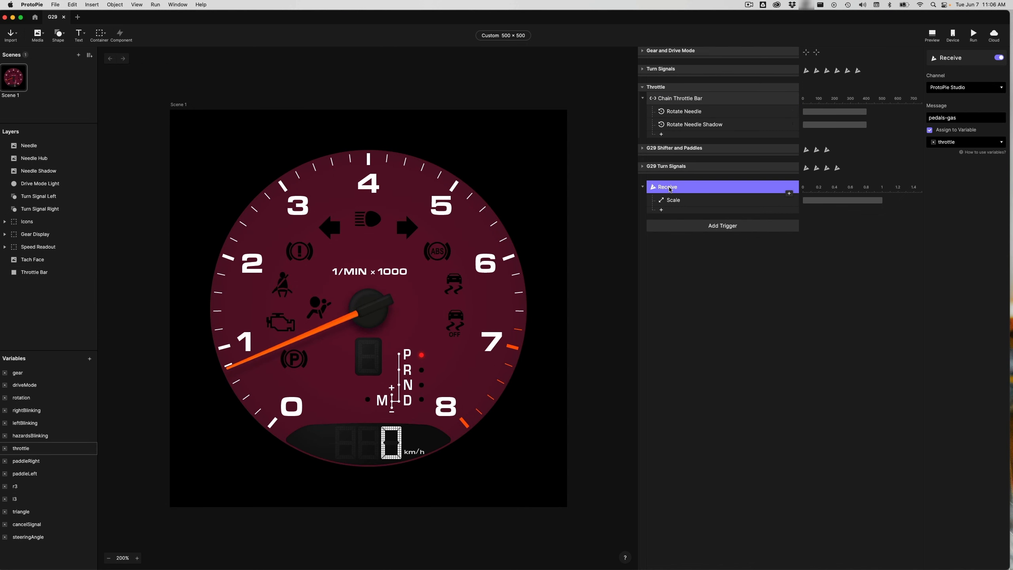
pyautogui.doubleClick(670, 190)
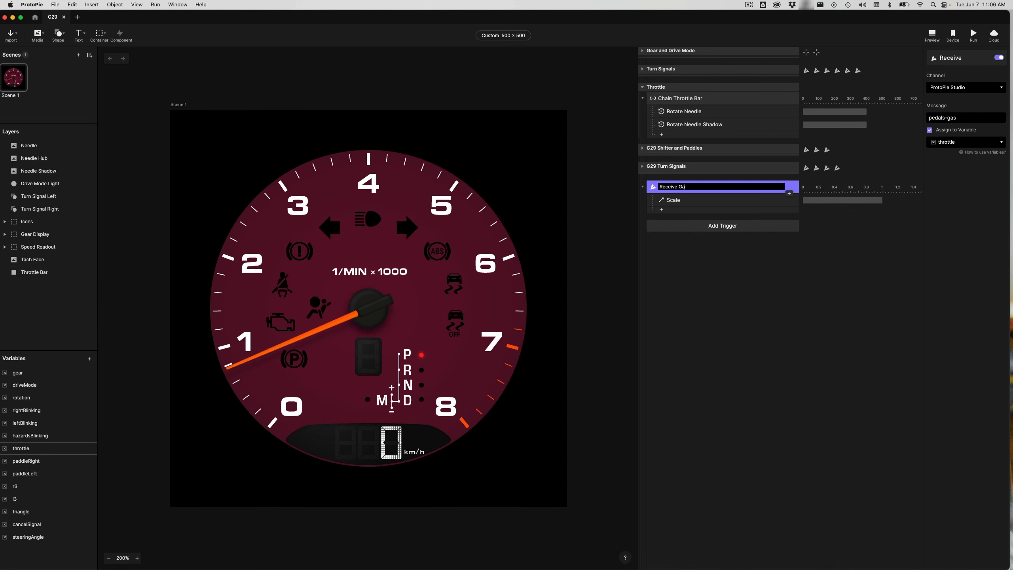
pyautogui.write('Gas Pedal')
pyautogui.press('Return')
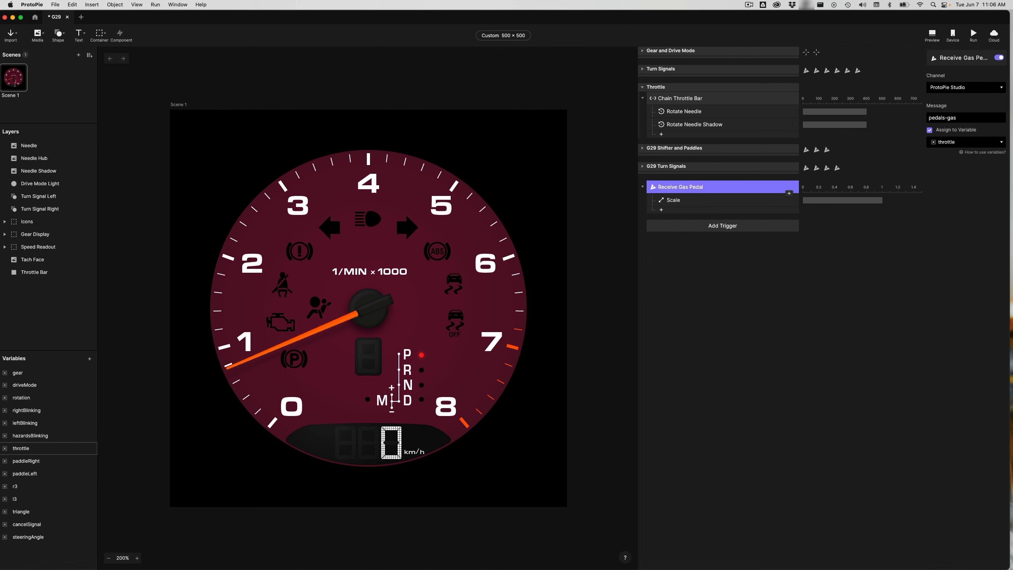
# Collapse the Receive Gas Pedal trigger, then ungroup the G29 Turn Signals and G29 Shifter and Paddles trigger groups
pyautogui.click(642, 187)
pyautogui.click(640, 168)
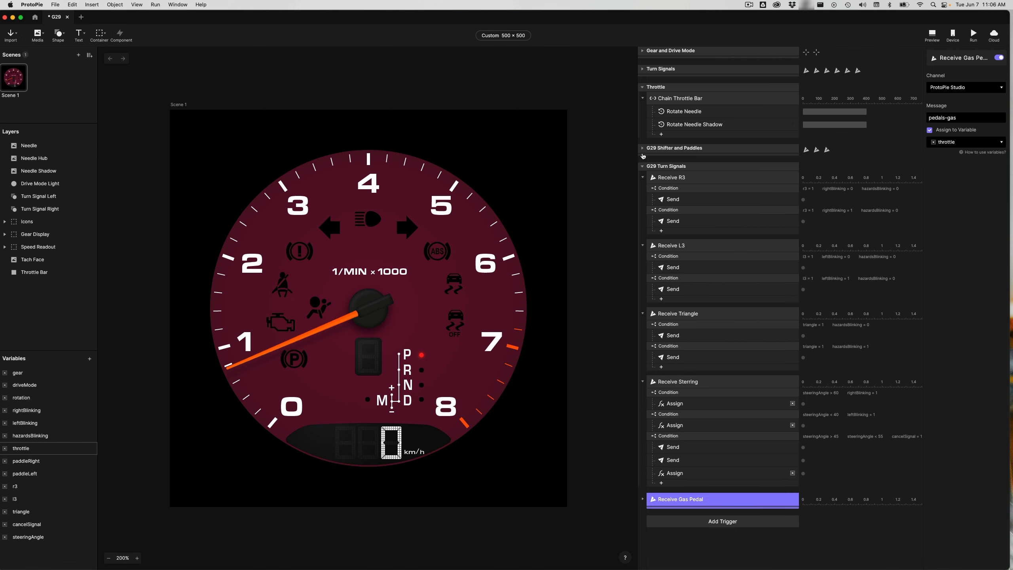
pyautogui.click(642, 148)
pyautogui.click(678, 276)
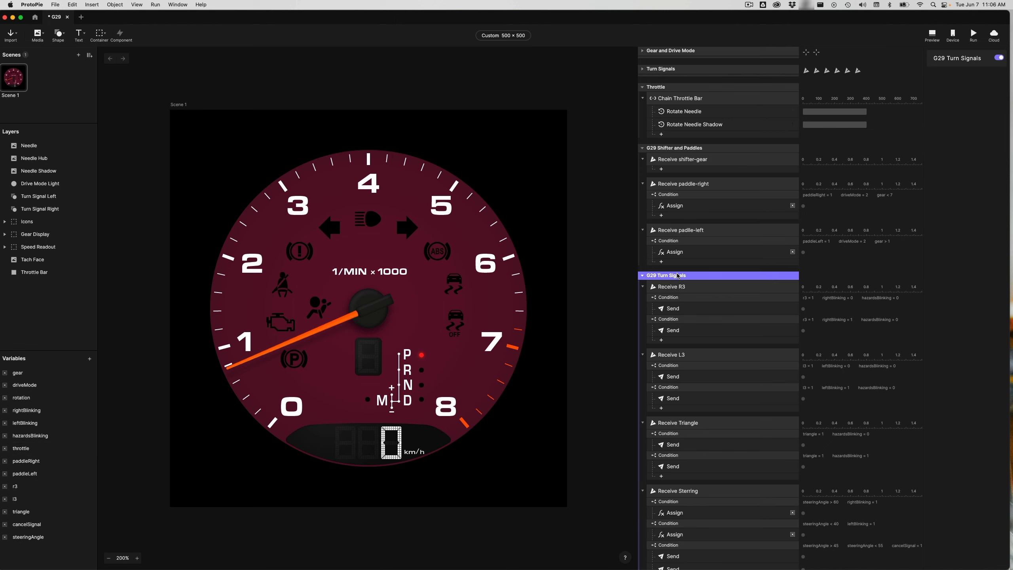
pyautogui.press('super+shift+g')
pyautogui.click(691, 150)
pyautogui.press('super+shift+g')
# Group all triggers from Receive shifter-gear through Receive Gas Pedal, name the group "Tachometer" and collapse it
pyautogui.click(691, 150)
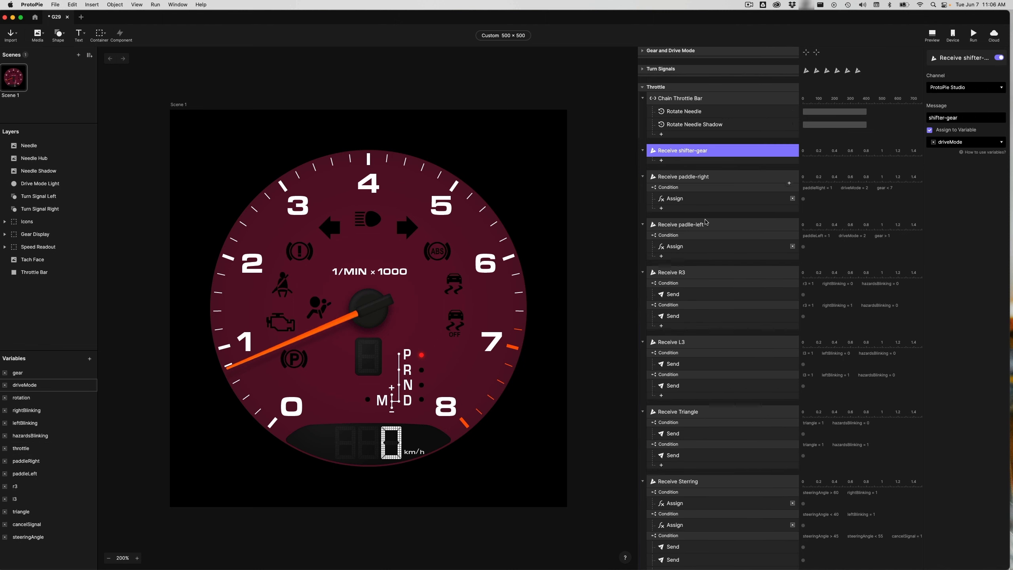
pyautogui.scroll(-5, 706, 222)
pyautogui.keyDown('shift'); pyautogui.click(689, 412); pyautogui.keyUp('shift')
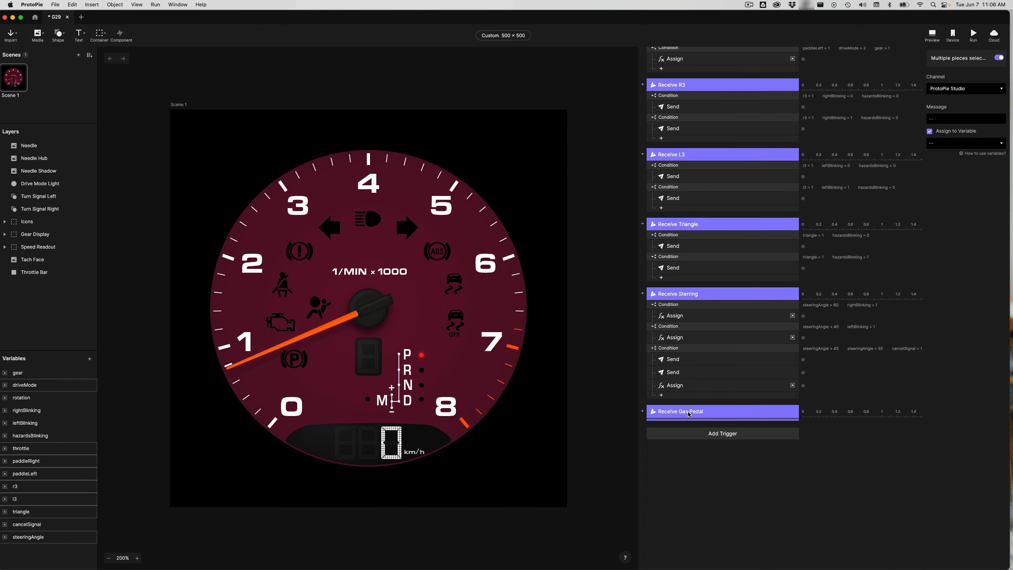
pyautogui.press('super+g')
pyautogui.doubleClick(658, 148)
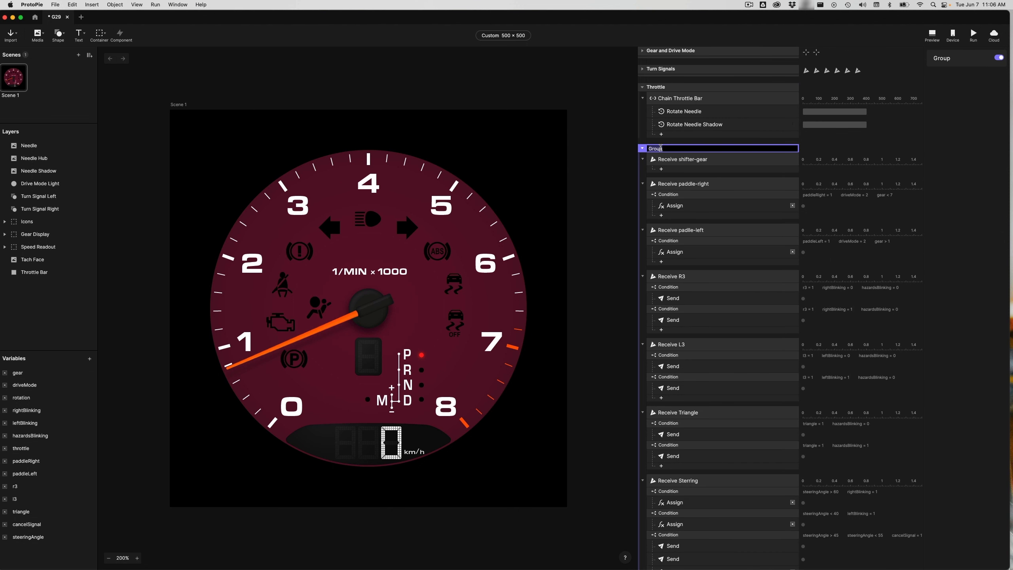
pyautogui.write('Tachometer')
pyautogui.press('Return')
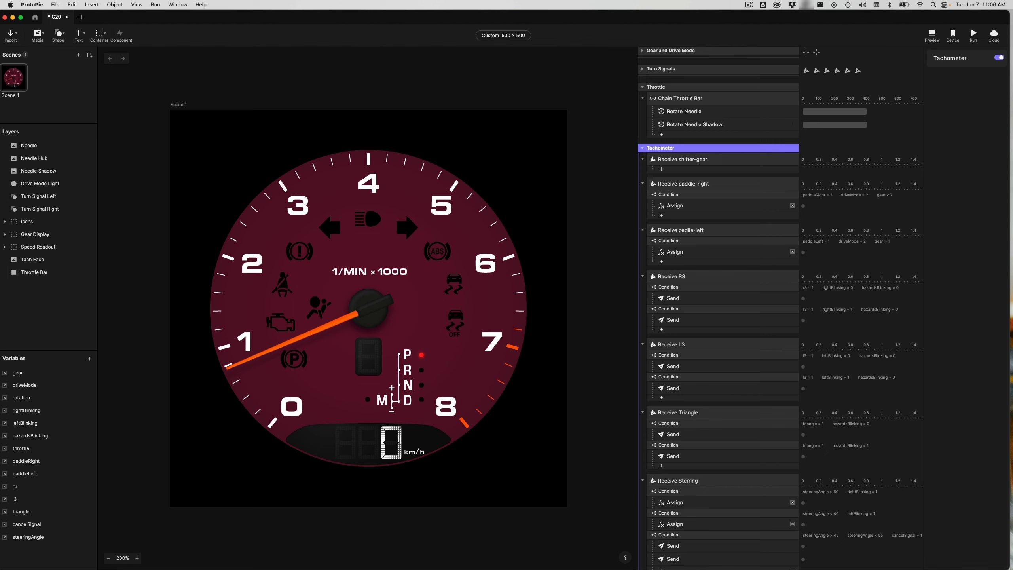
pyautogui.click(642, 148)
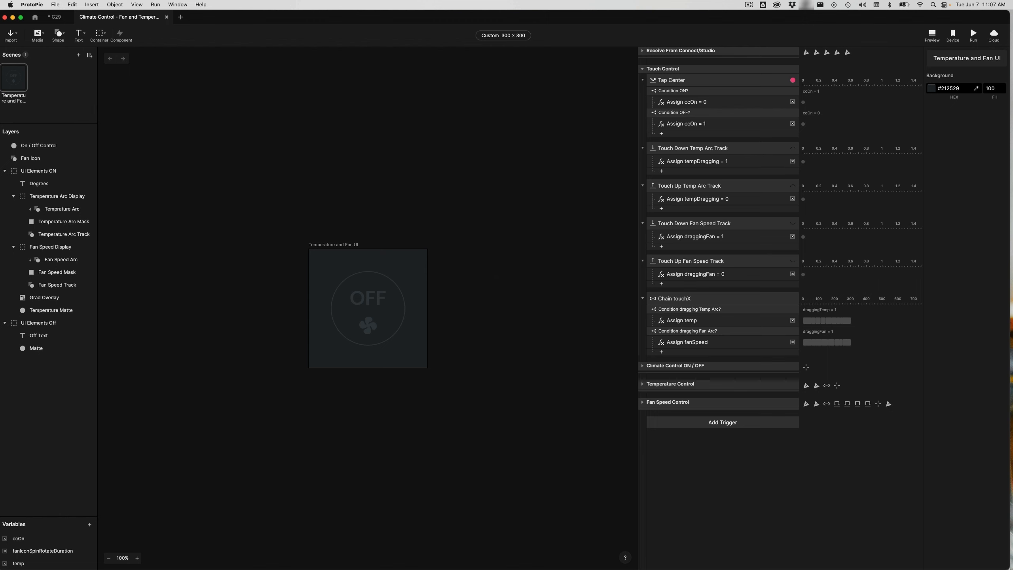
# Switch to ProtoPie Connect and add the Climate Control - Fan and Temperature UI Encoders pie to the list
pyautogui.press('super+Tab')
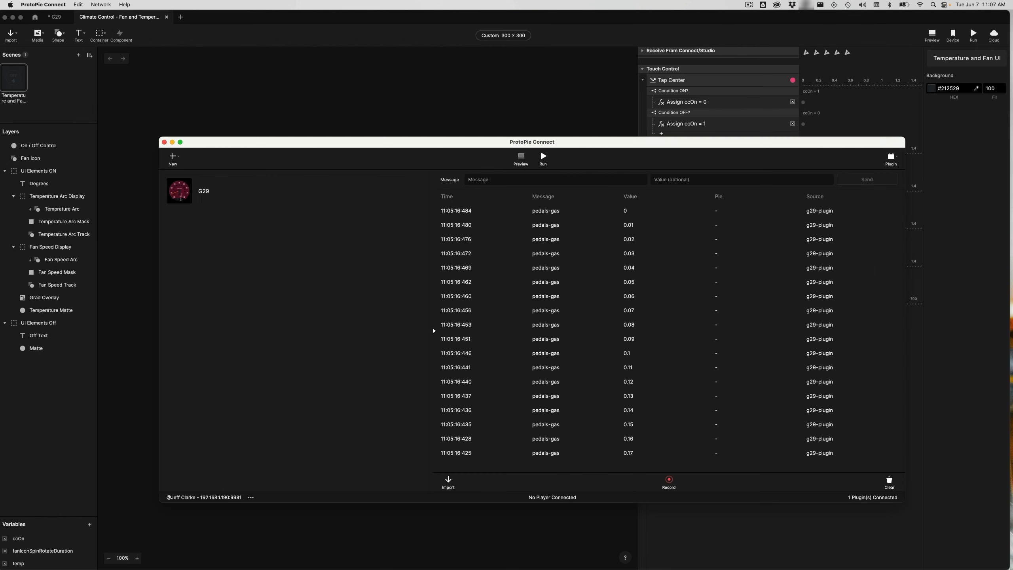
pyautogui.moveTo(233, 294); pyautogui.dragTo(222, 275)
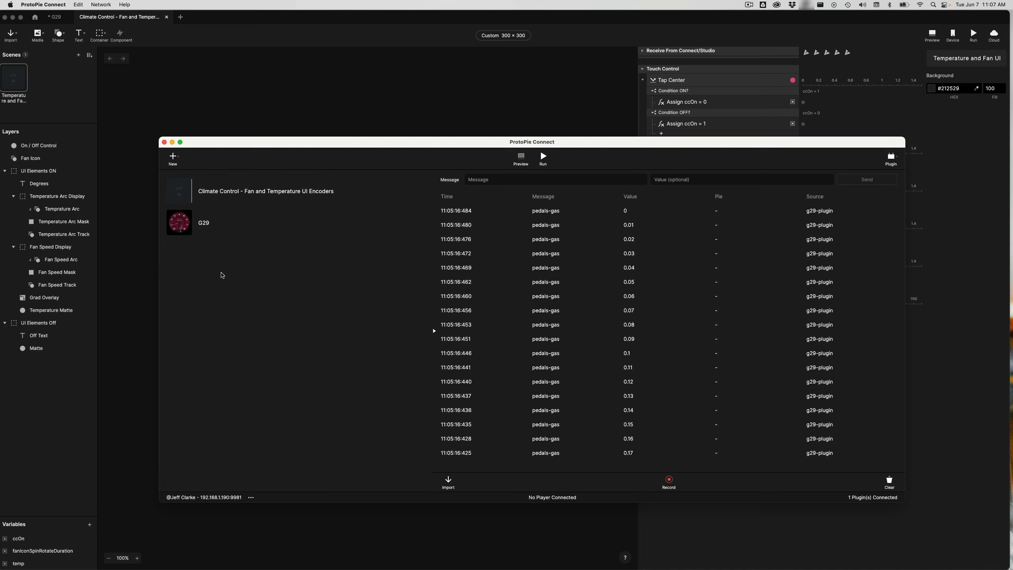
pyautogui.moveTo(224, 200)
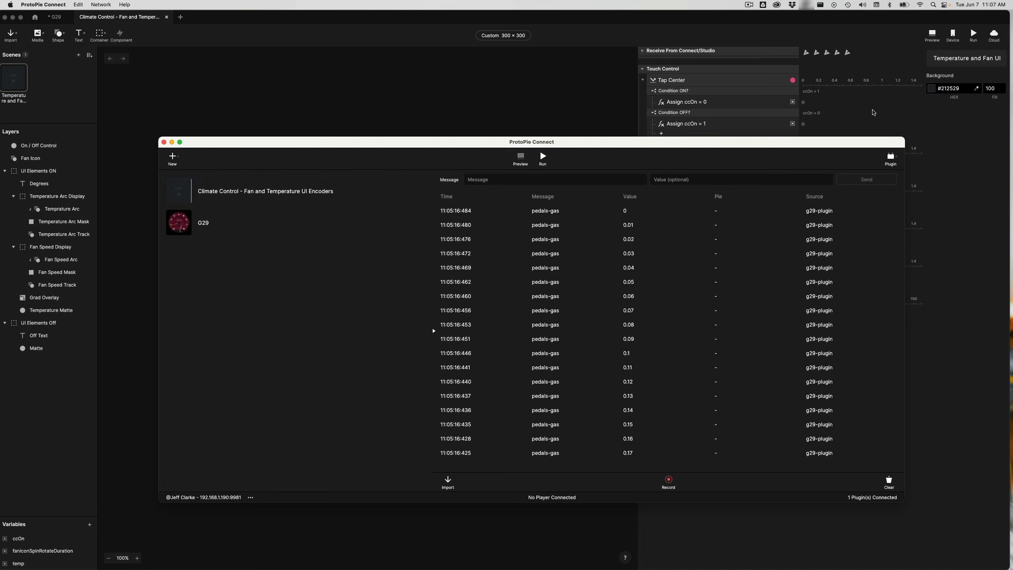
# Run the Arduino plug-in on the Arduino Uno R3 port at a baud rate of 115200
pyautogui.click(890, 157)
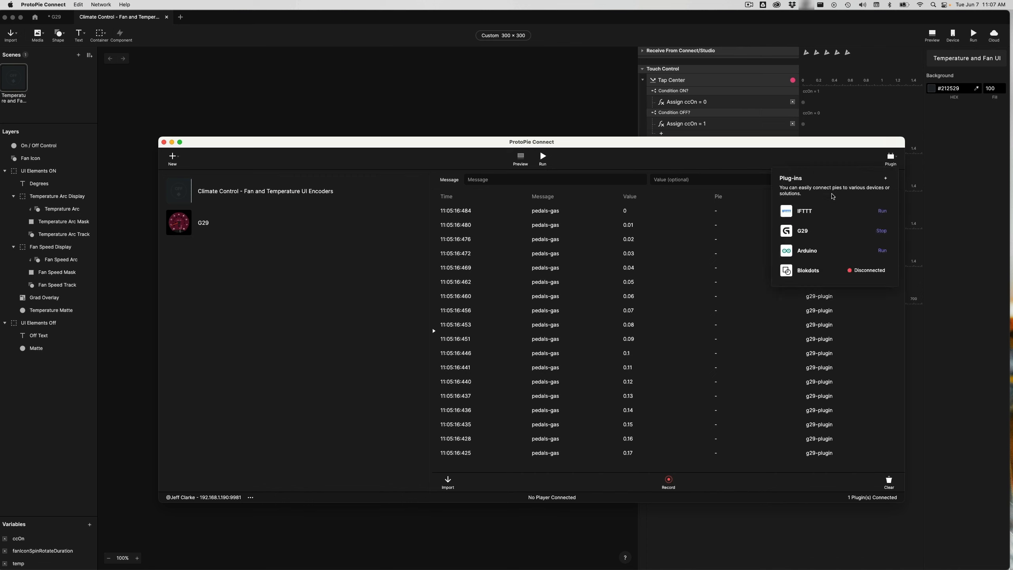
pyautogui.click(837, 253)
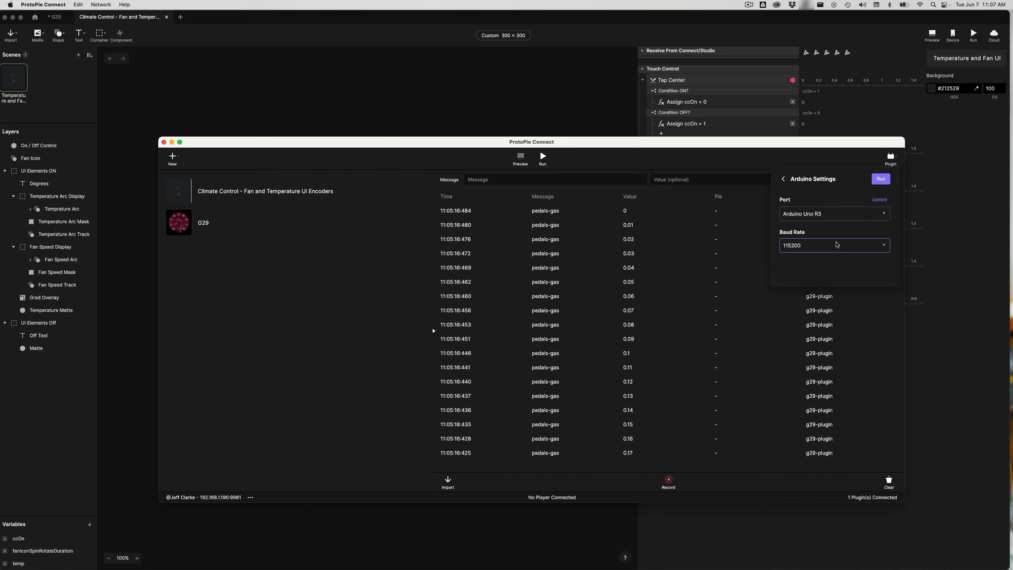
pyautogui.click(880, 178)
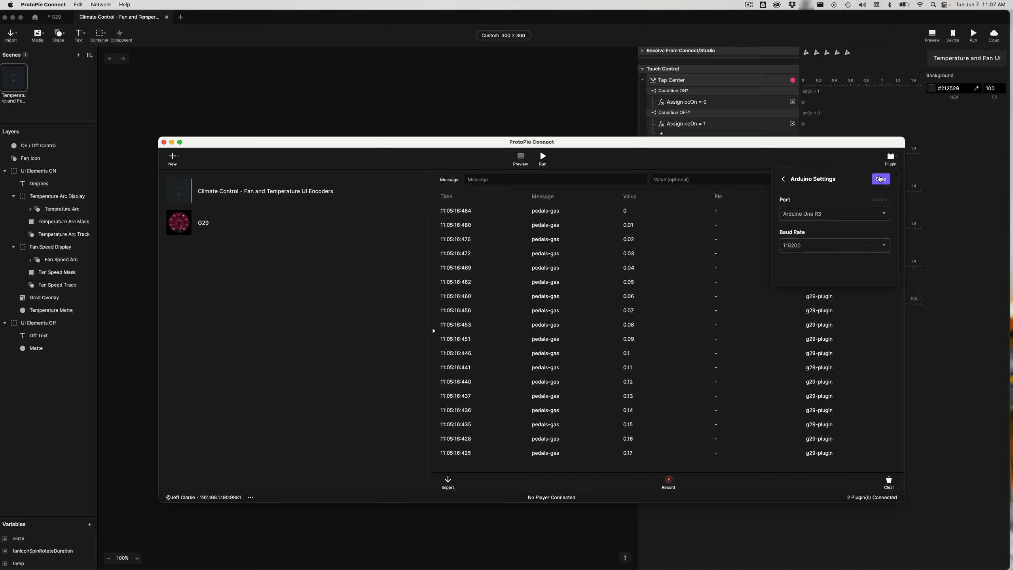
# Create a multiview group in ProtoPie Connect and move the G29 and Climate Control pies into it
pyautogui.moveTo(287, 216)
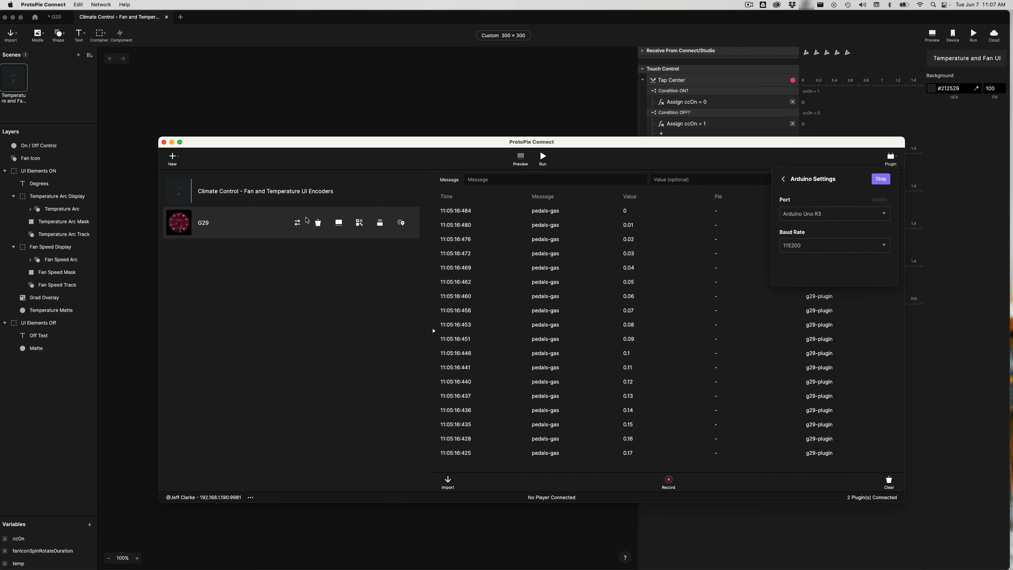
pyautogui.click(172, 156)
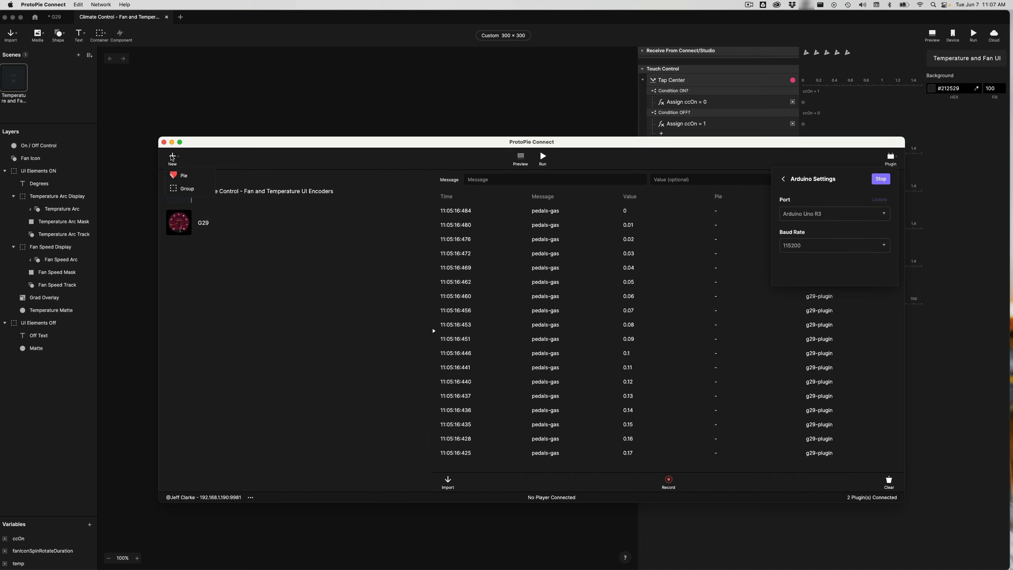
pyautogui.click(184, 189)
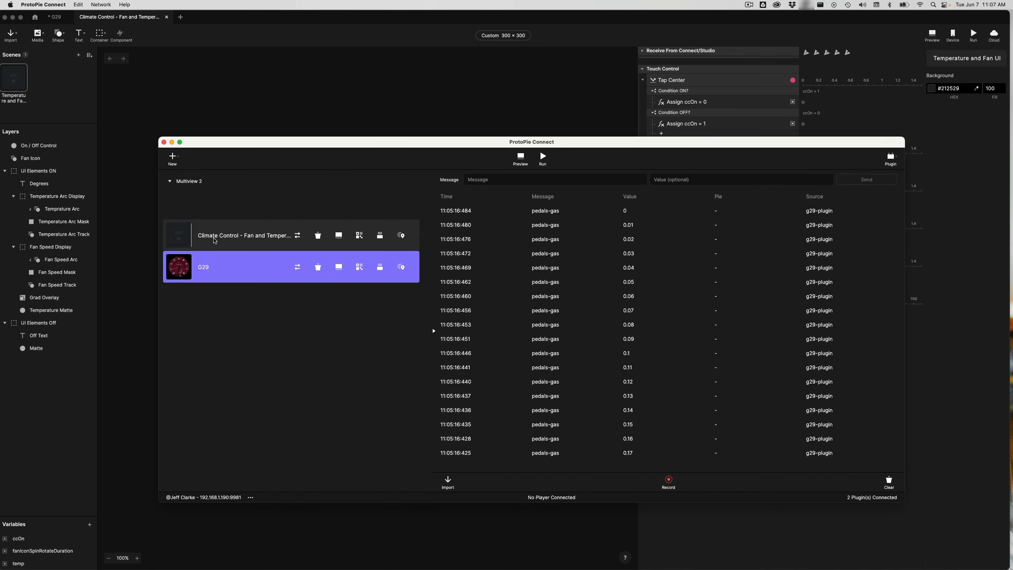
pyautogui.moveTo(225, 237); pyautogui.dragTo(201, 191)
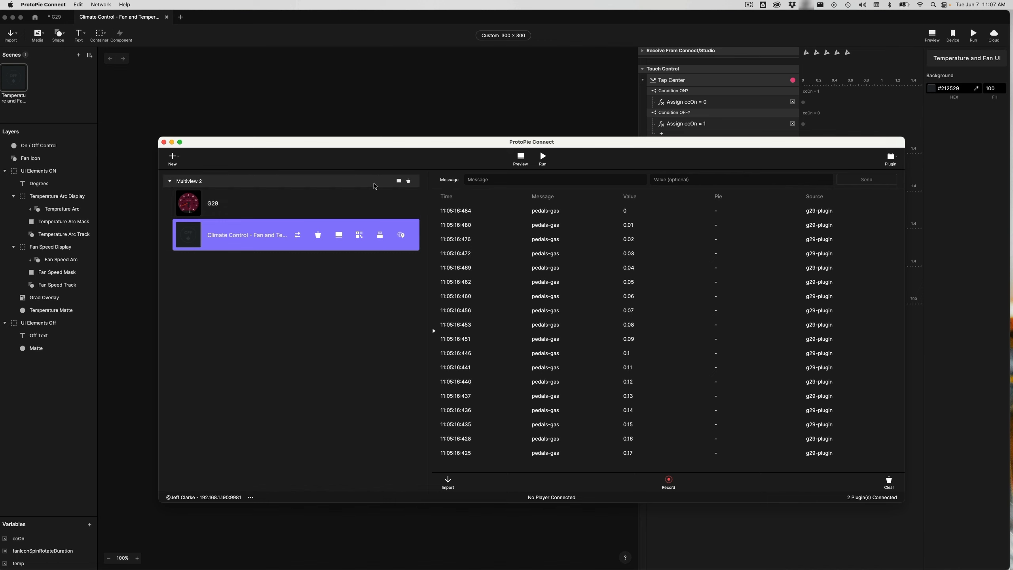
# Open the multiview group in the browser, enlarge its window and switch the preview to layout editing
pyautogui.click(399, 181)
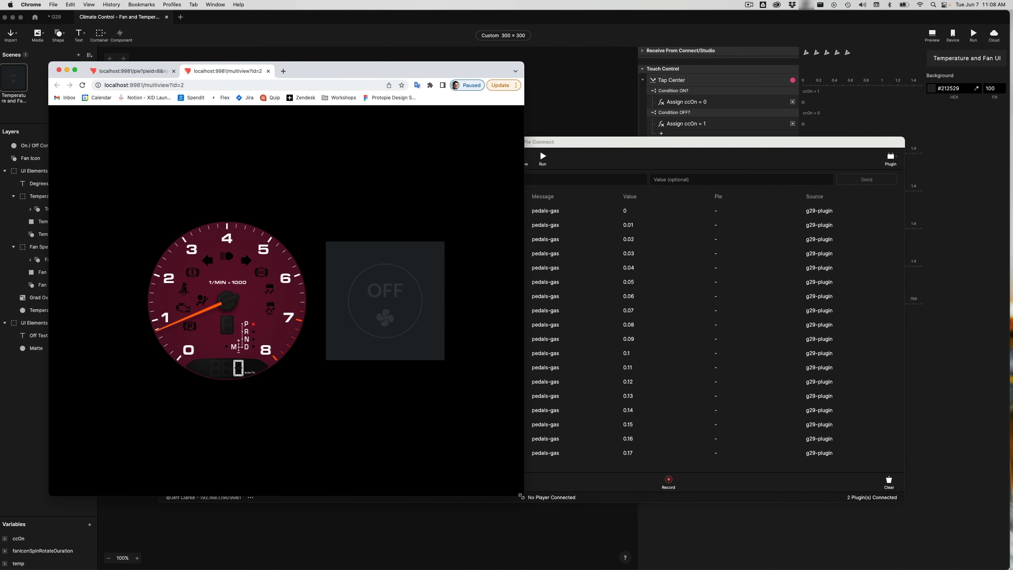
pyautogui.moveTo(522, 494); pyautogui.dragTo(732, 524)
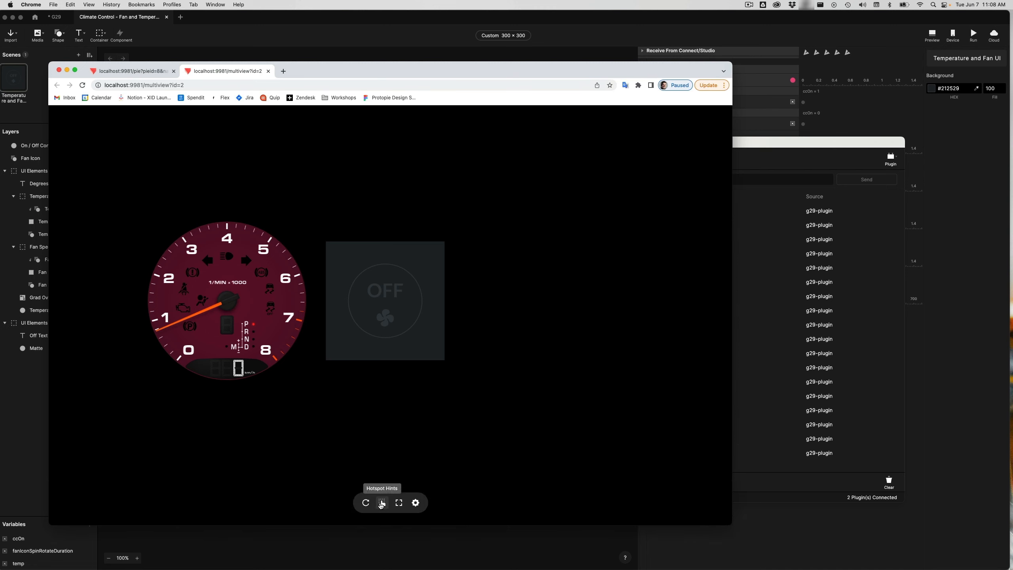
pyautogui.click(400, 504)
# Enlarge the tachometer and climate control pies, arrange them side by side and leave layout editing
pyautogui.moveTo(377, 309); pyautogui.dragTo(448, 319)
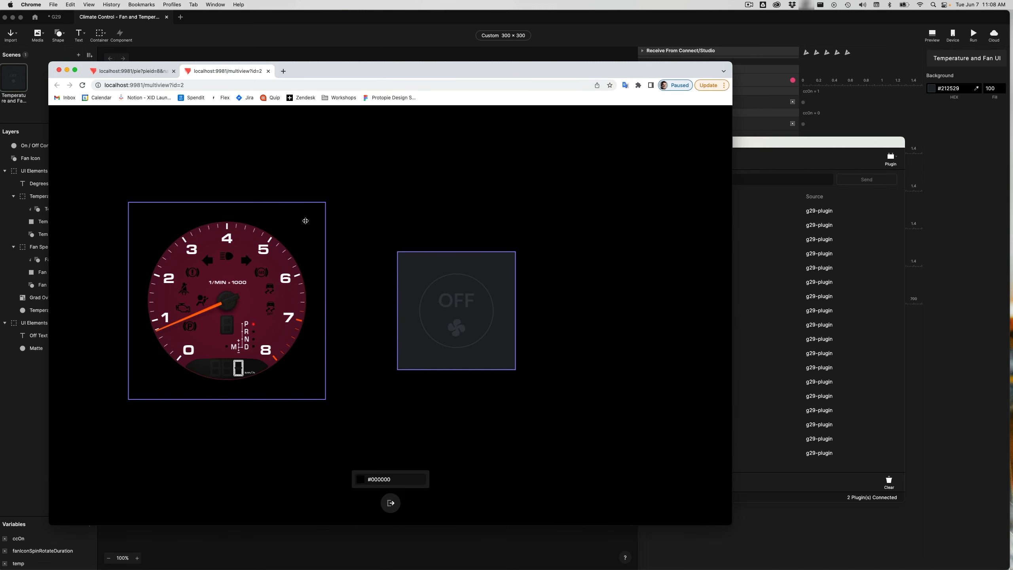
pyautogui.moveTo(325, 202); pyautogui.dragTo(393, 132)
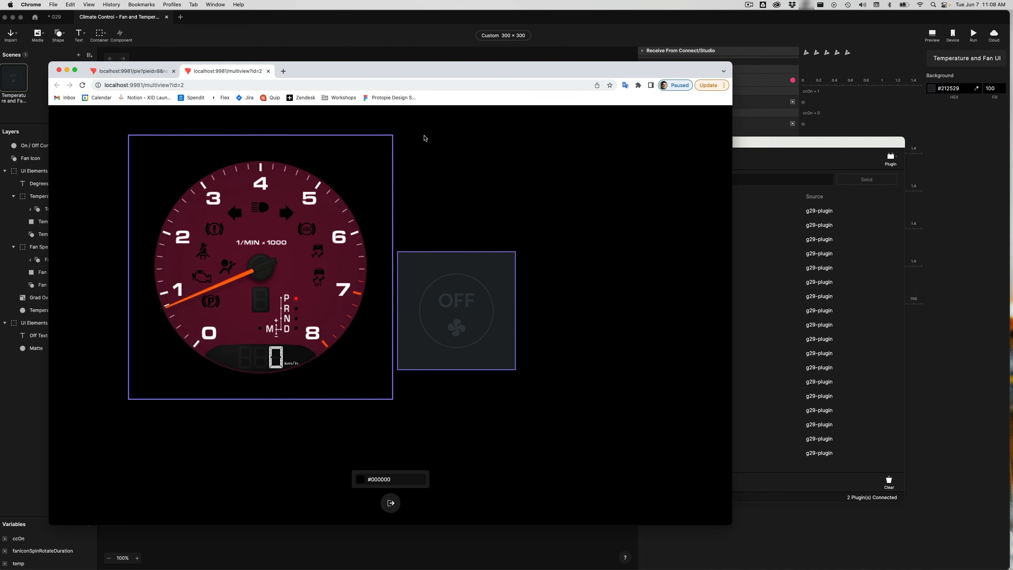
pyautogui.moveTo(124, 399); pyautogui.dragTo(95, 430)
pyautogui.moveTo(224, 251); pyautogui.dragTo(209, 302)
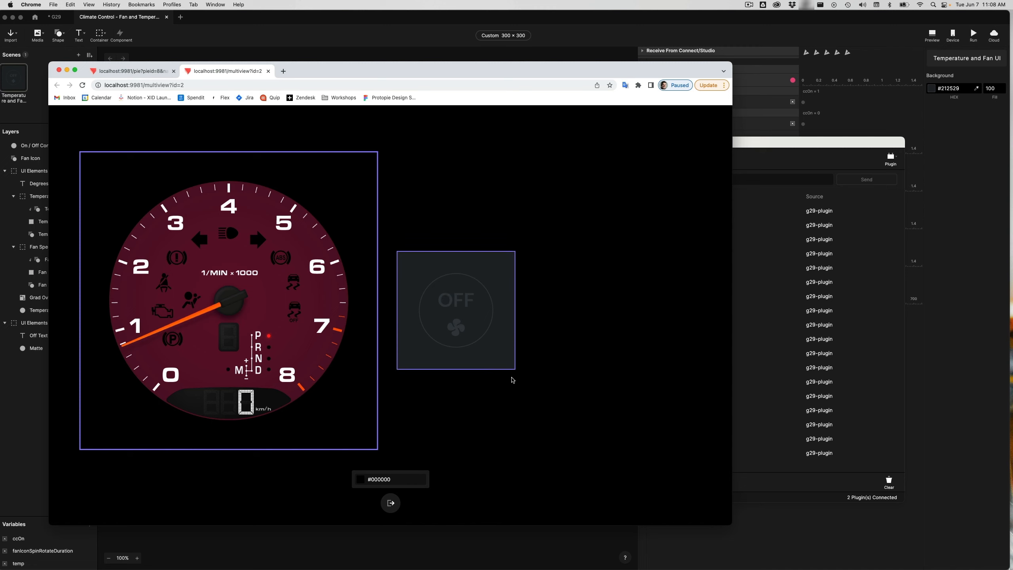
pyautogui.moveTo(513, 368); pyautogui.dragTo(629, 470)
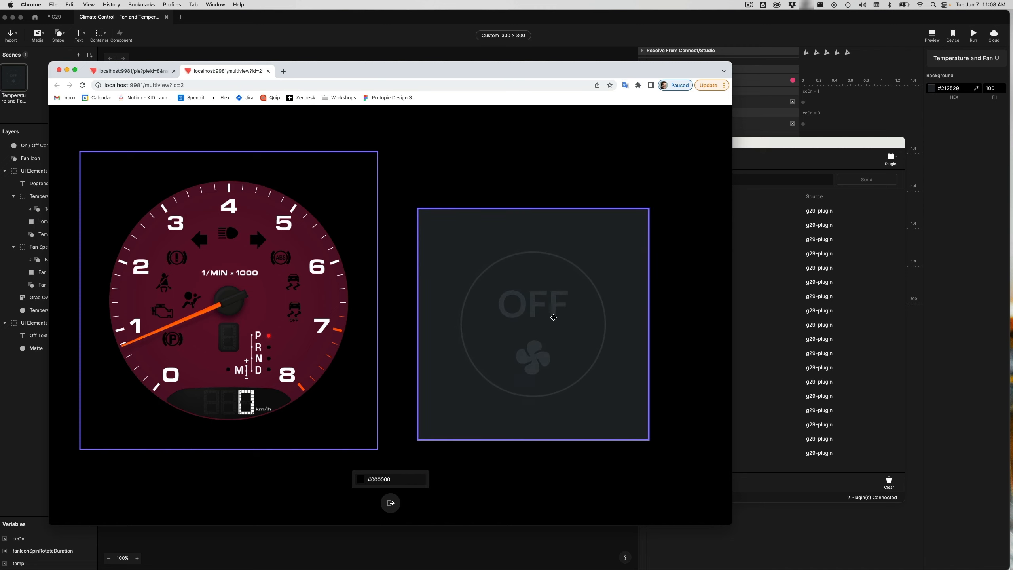
pyautogui.moveTo(557, 299); pyautogui.dragTo(576, 297)
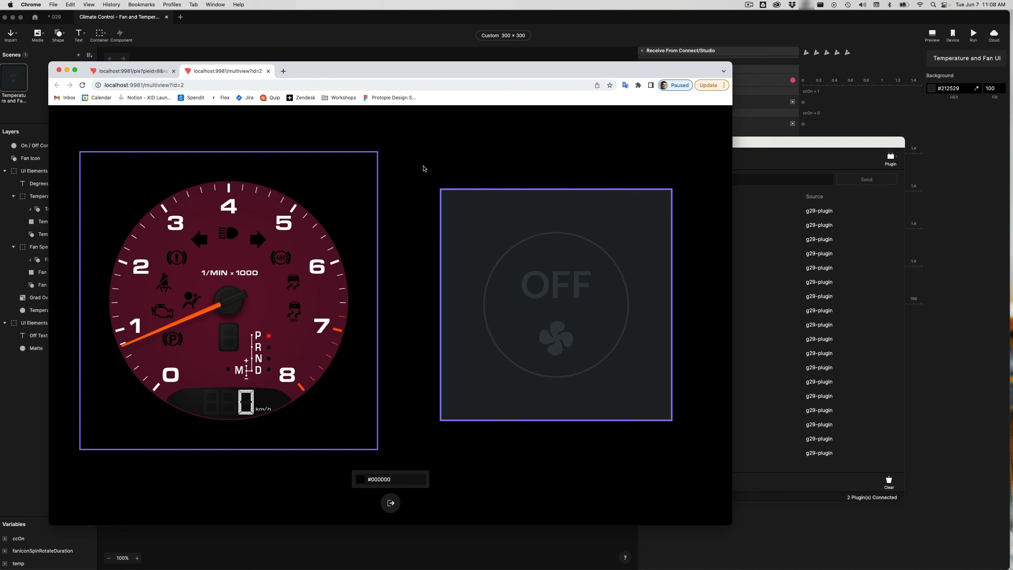
pyautogui.click(391, 503)
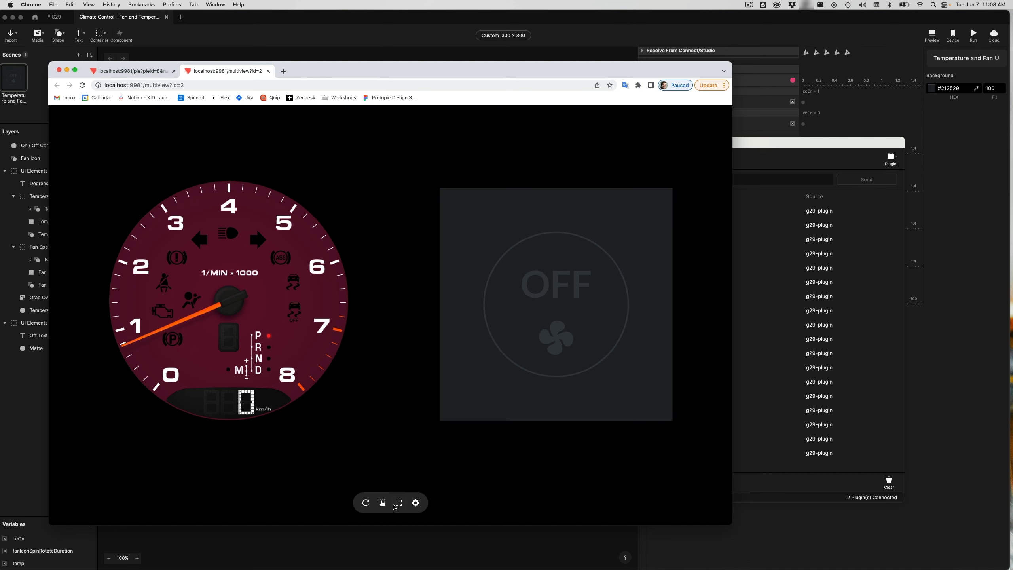
# Turn on the climate control in the multiview and reposition the browser and ProtoPie Connect windows to see the preview and encoder messages
pyautogui.click(553, 303)
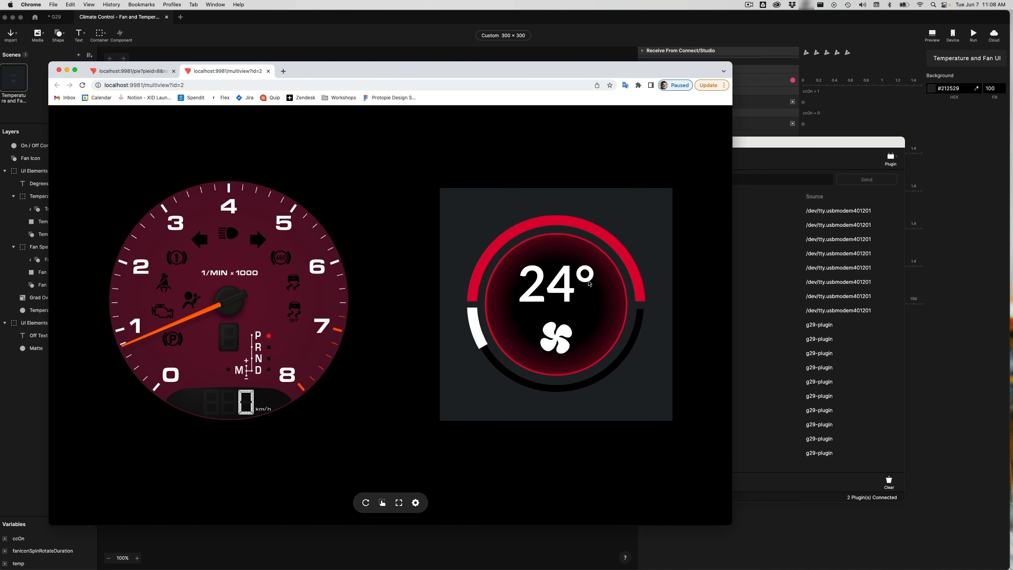
pyautogui.moveTo(782, 143); pyautogui.dragTo(791, 365)
pyautogui.moveTo(602, 69); pyautogui.dragTo(564, 17)
pyautogui.click(824, 361)
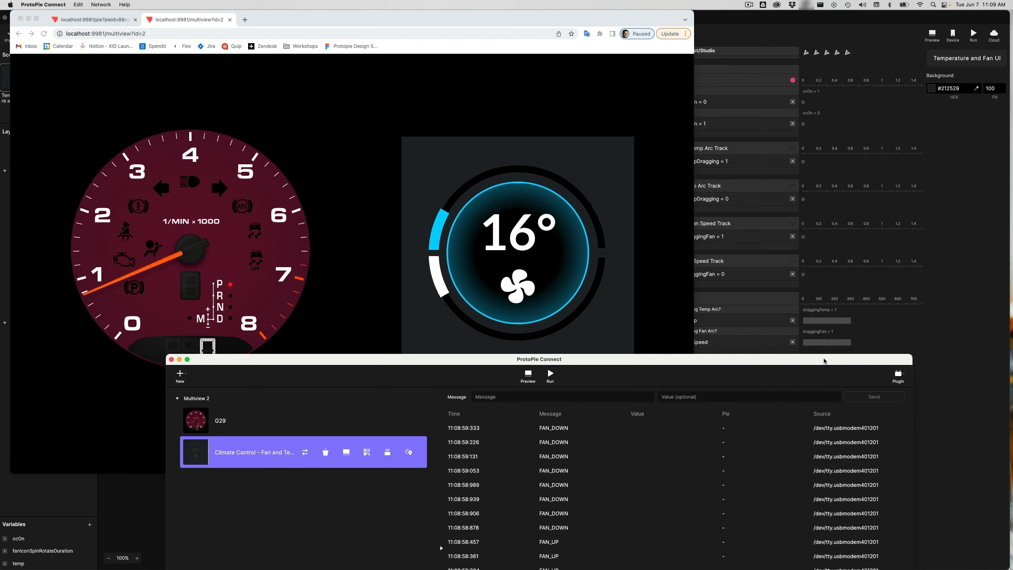
pyautogui.click(586, 225)
pyautogui.moveTo(448, 216); pyautogui.dragTo(440, 236)
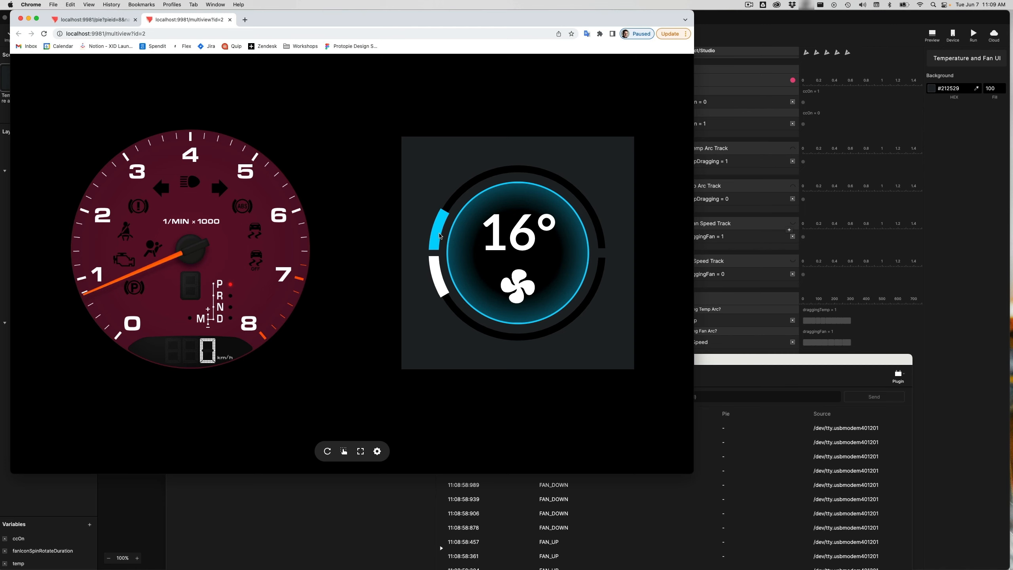
# Clear the ProtoPie Connect message log and check the messages from the G29 wheel's spinner, spinner button and plus and minus buttons
pyautogui.moveTo(767, 364); pyautogui.dragTo(800, 131)
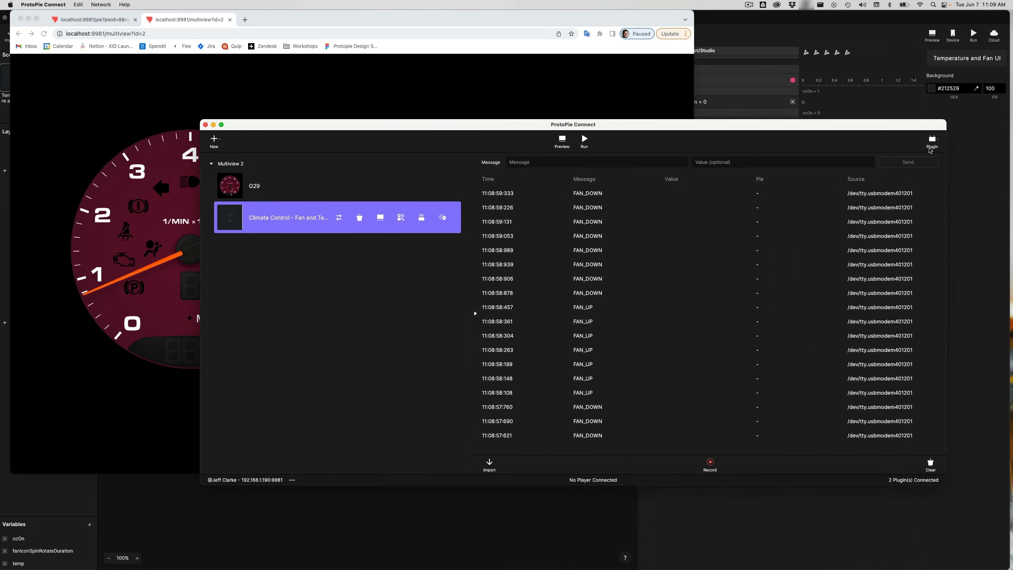
pyautogui.click(931, 464)
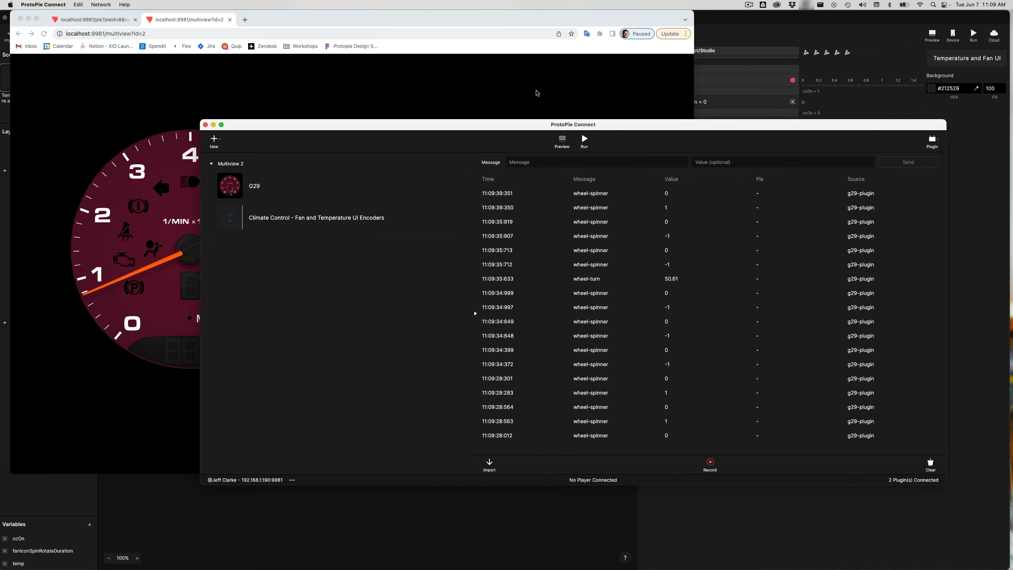
pyautogui.click(541, 89)
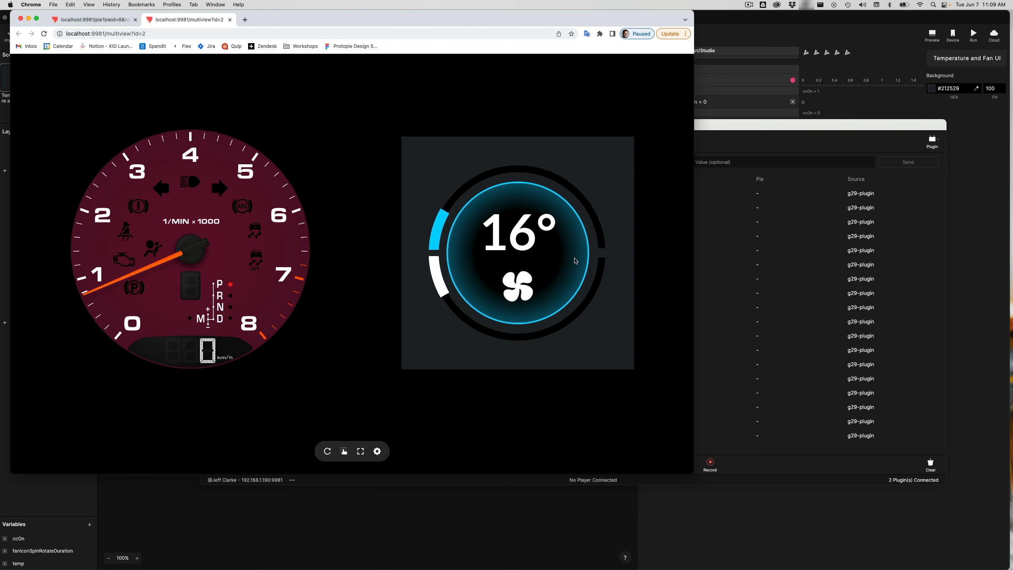
pyautogui.click(772, 136)
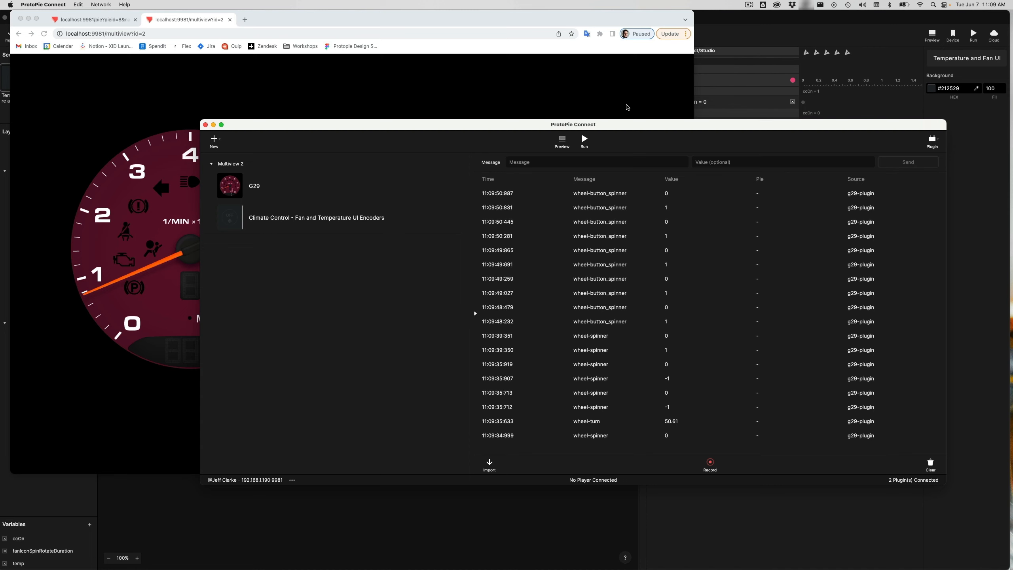
pyautogui.click(627, 107)
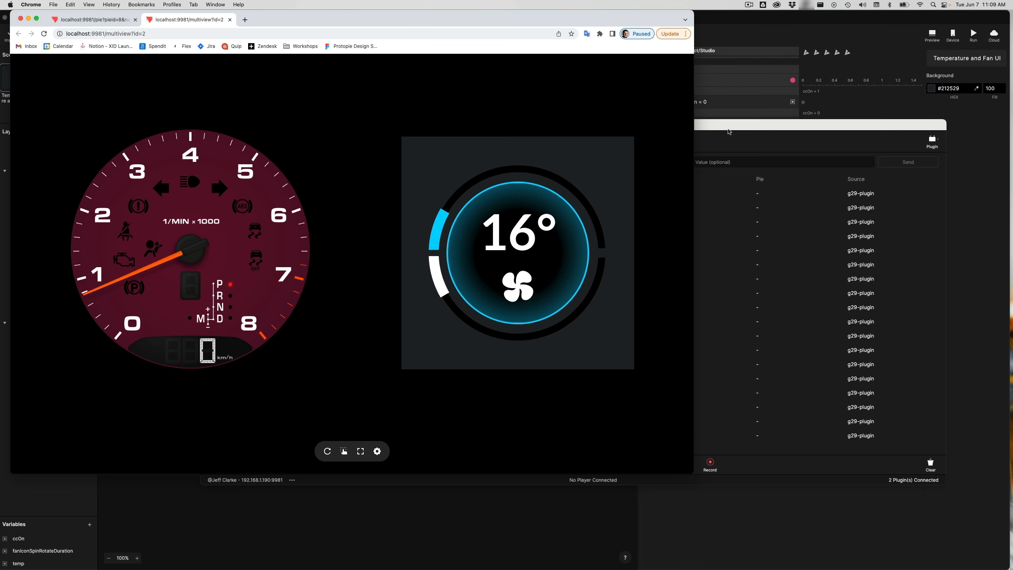
pyautogui.click(729, 131)
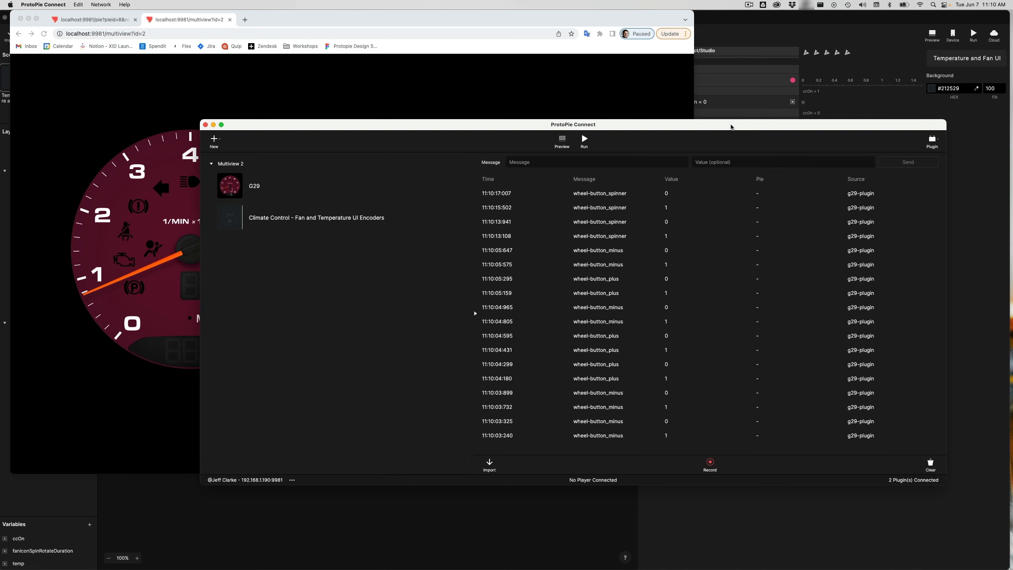
# Copy the message name wheel-button_spinner from the ProtoPie Connect log
pyautogui.click(745, 25)
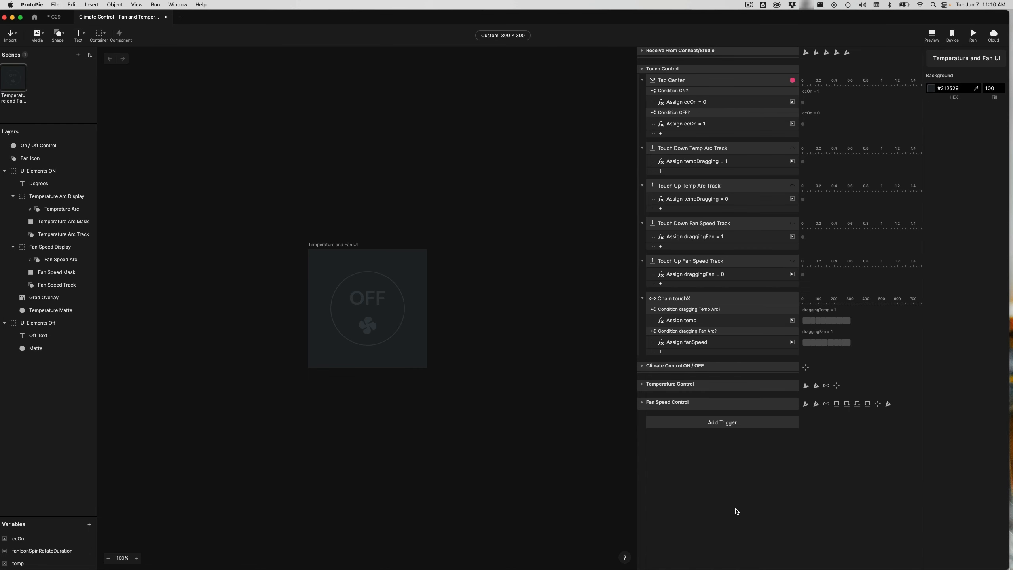
pyautogui.press('super+Tab')
pyautogui.moveTo(578, 192); pyautogui.dragTo(632, 193)
pyautogui.press('super+c')
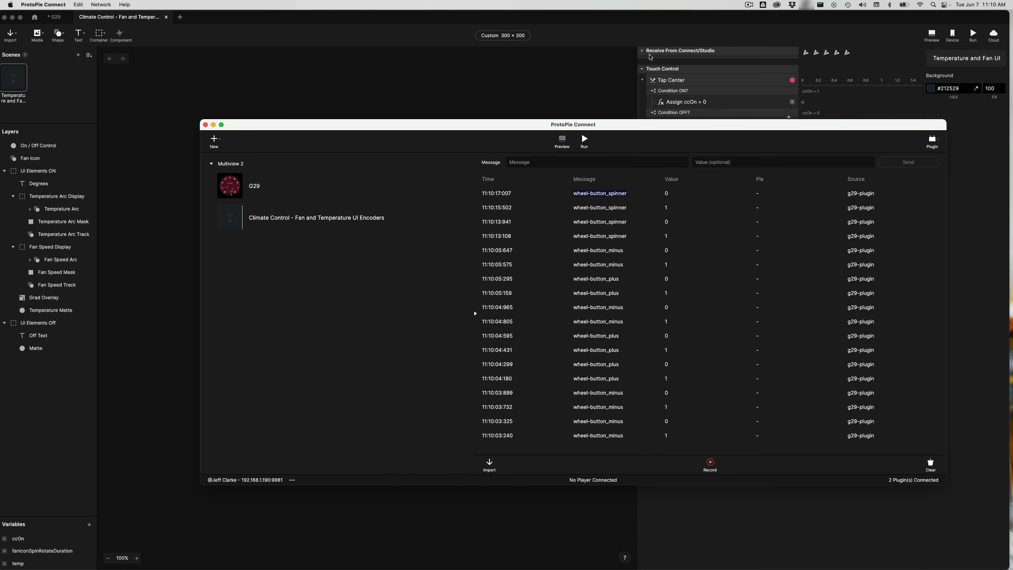
# Switch to the G29 pie in ProtoPie Studio and add a ProtoPie Studio Receive trigger for wheel-button_spinner with Assign to Variable enabled
pyautogui.press('super+Tab')
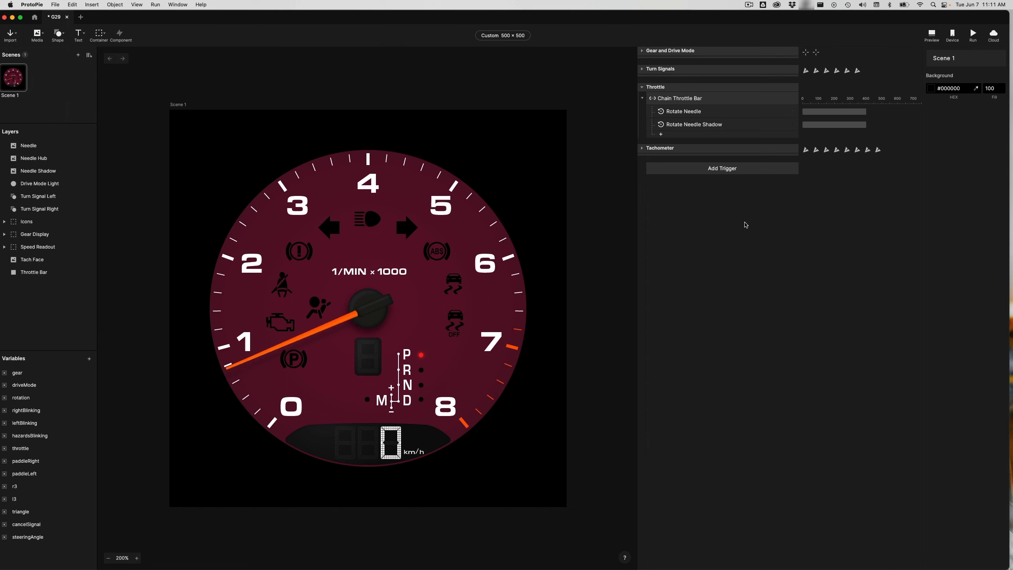
pyautogui.click(723, 168)
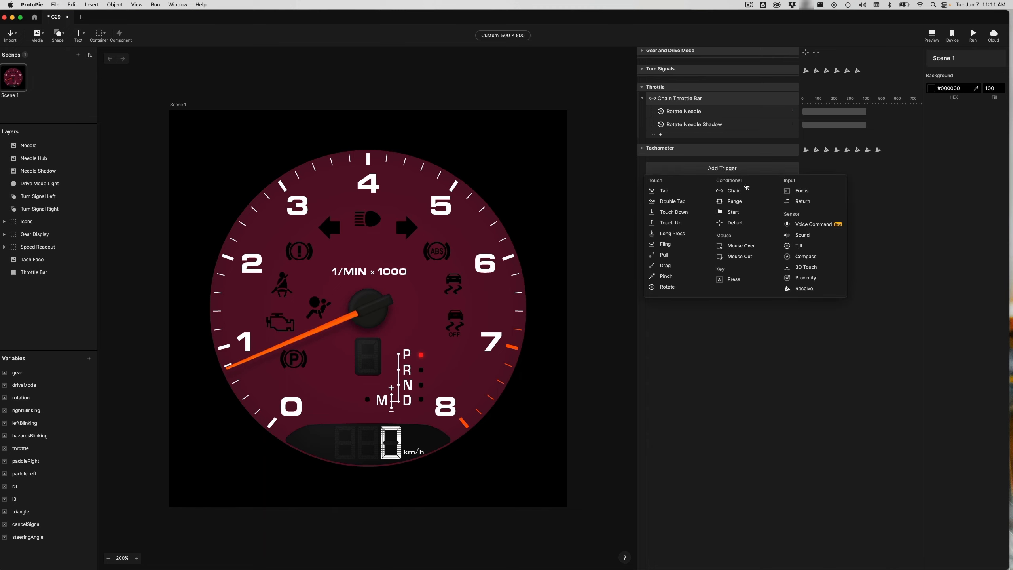
pyautogui.click(804, 288)
pyautogui.click(965, 88)
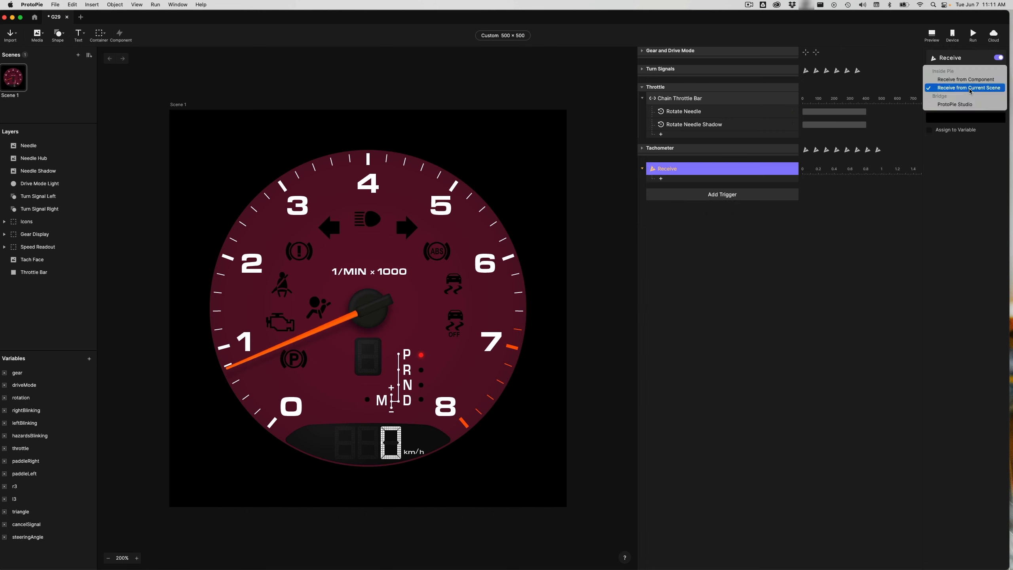
pyautogui.click(968, 105)
pyautogui.click(955, 118)
pyautogui.press('super+v')
pyautogui.press('Return')
pyautogui.click(949, 131)
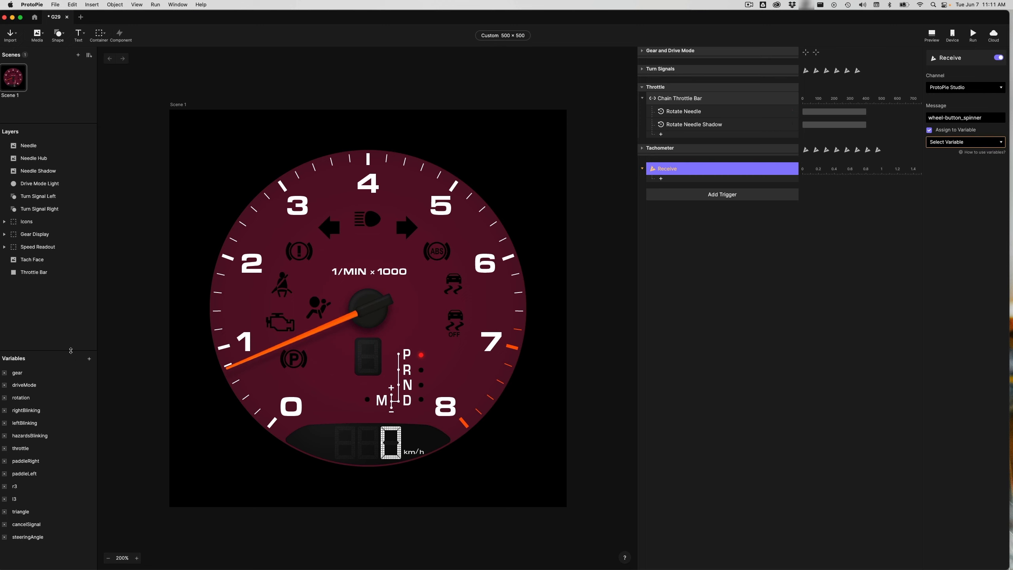
# Create a variable for this scene named spinnerButton
pyautogui.moveTo(70, 350); pyautogui.dragTo(70, 290)
pyautogui.click(89, 298)
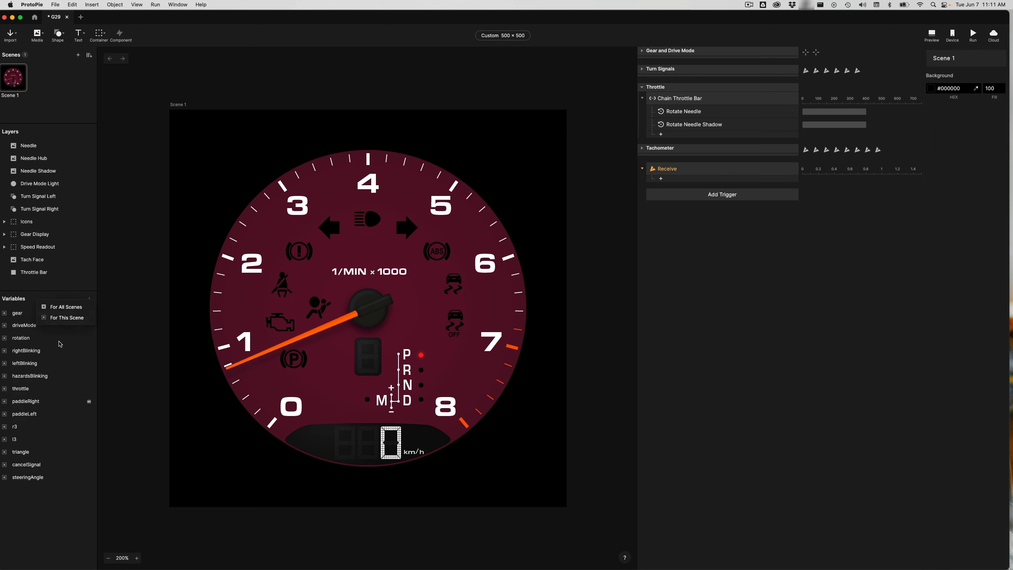
pyautogui.click(67, 318)
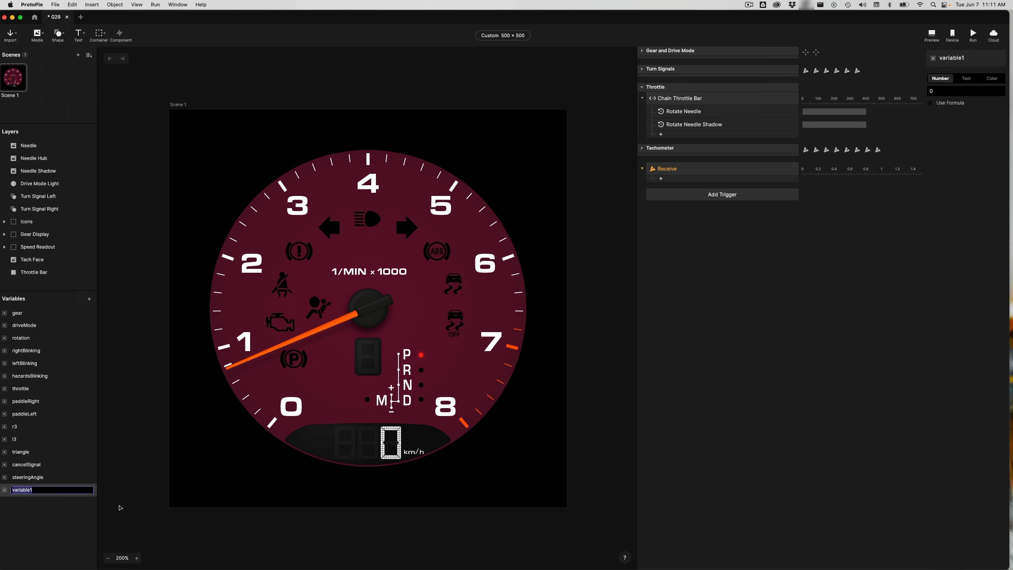
pyautogui.write('spinnerButton')
pyautogui.press('Return')
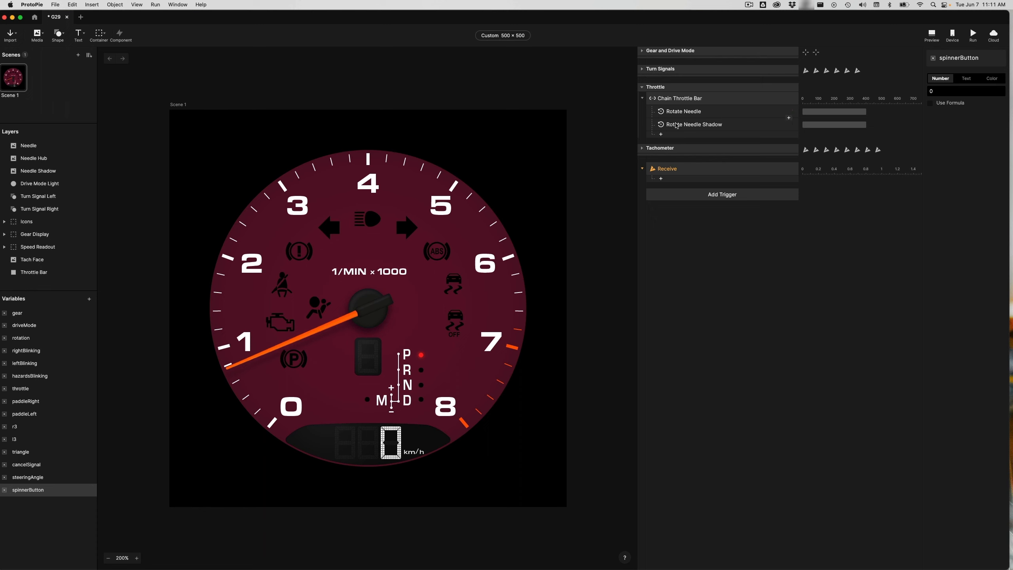
# Assign the wheel-button_spinner Receive trigger's value to the spinnerButton variable
pyautogui.click(687, 172)
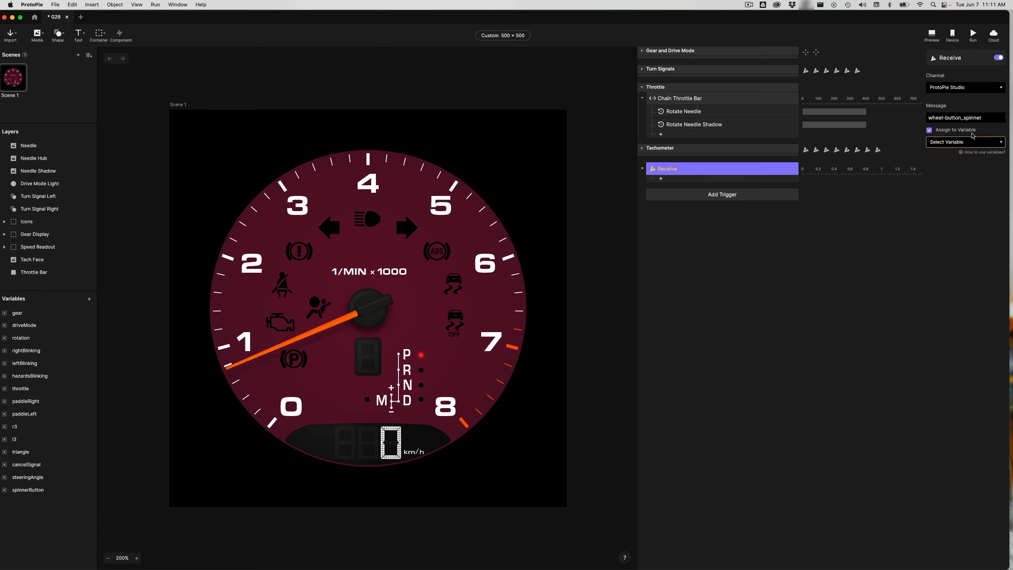
pyautogui.click(965, 142)
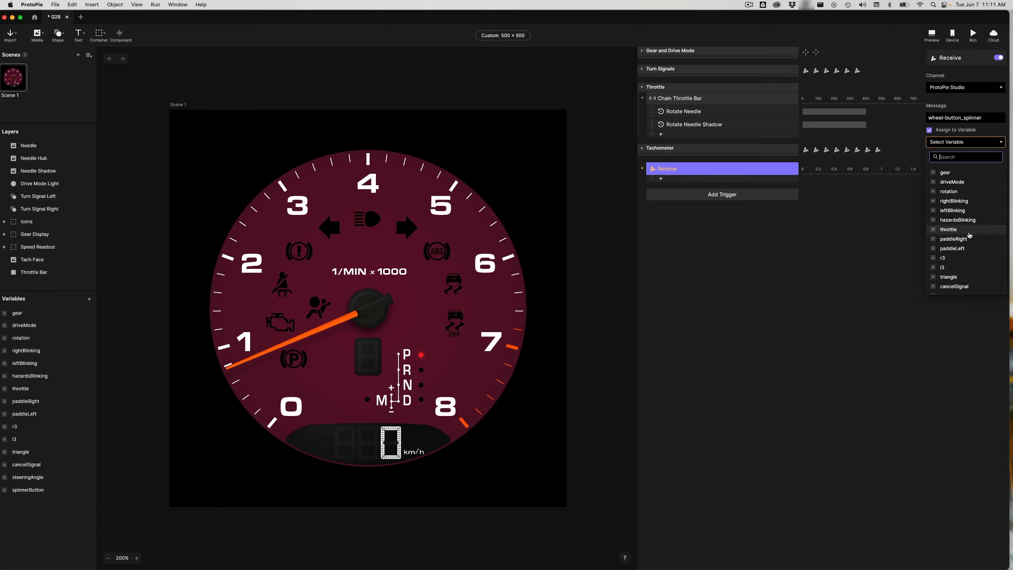
pyautogui.scroll(-2, 969, 259)
pyautogui.click(965, 286)
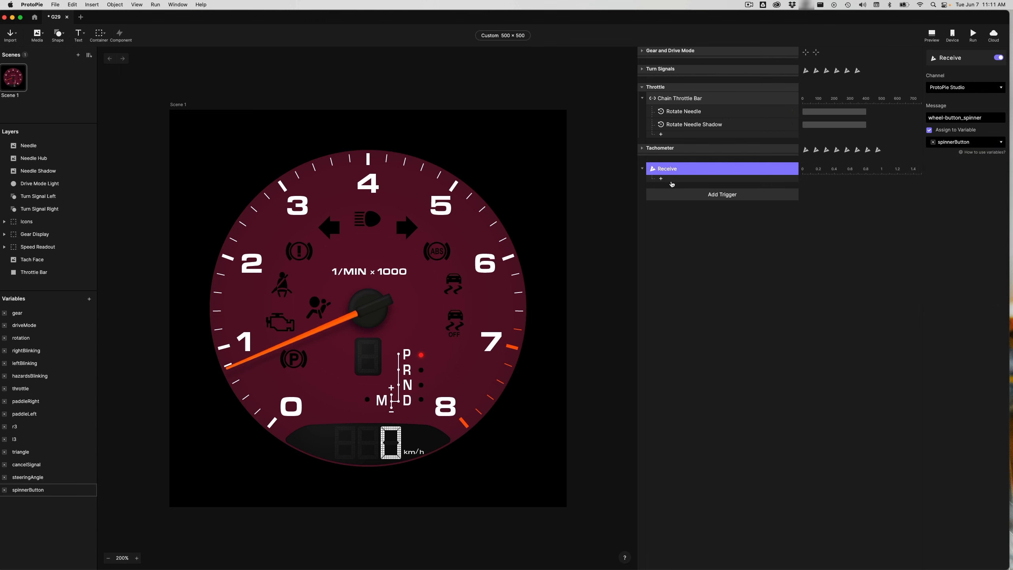
# Add a condition to the wheel-button_spinner Receive trigger that requires spinnerButton to equal 1
pyautogui.click(678, 180)
pyautogui.click(720, 344)
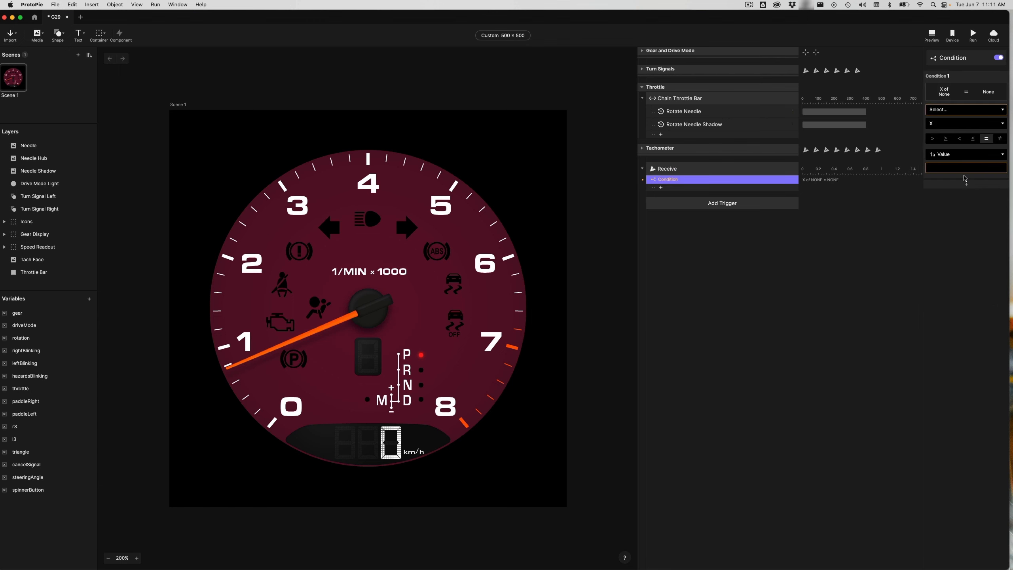
pyautogui.click(958, 110)
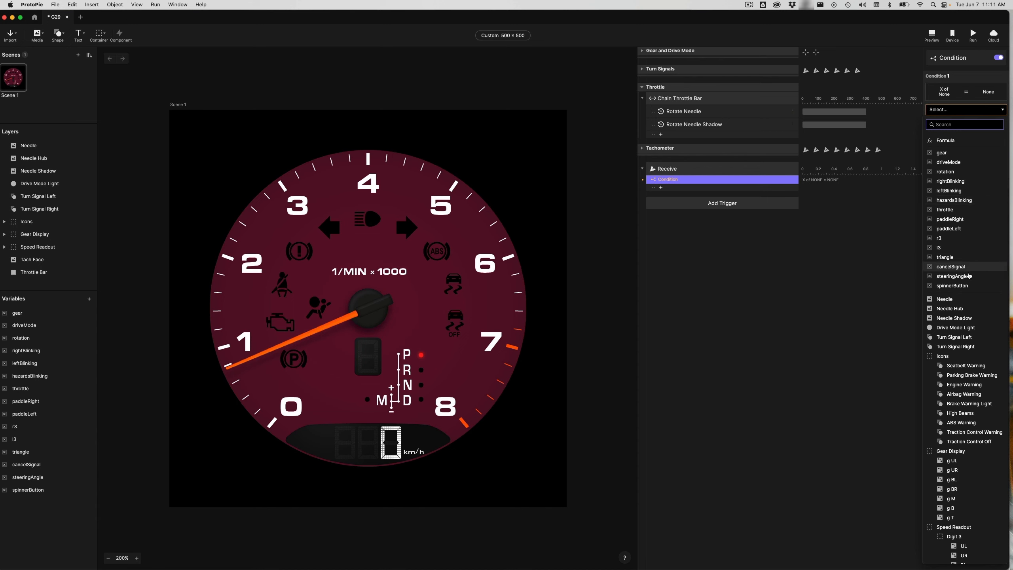
pyautogui.click(964, 286)
pyautogui.click(951, 155)
pyautogui.write('1')
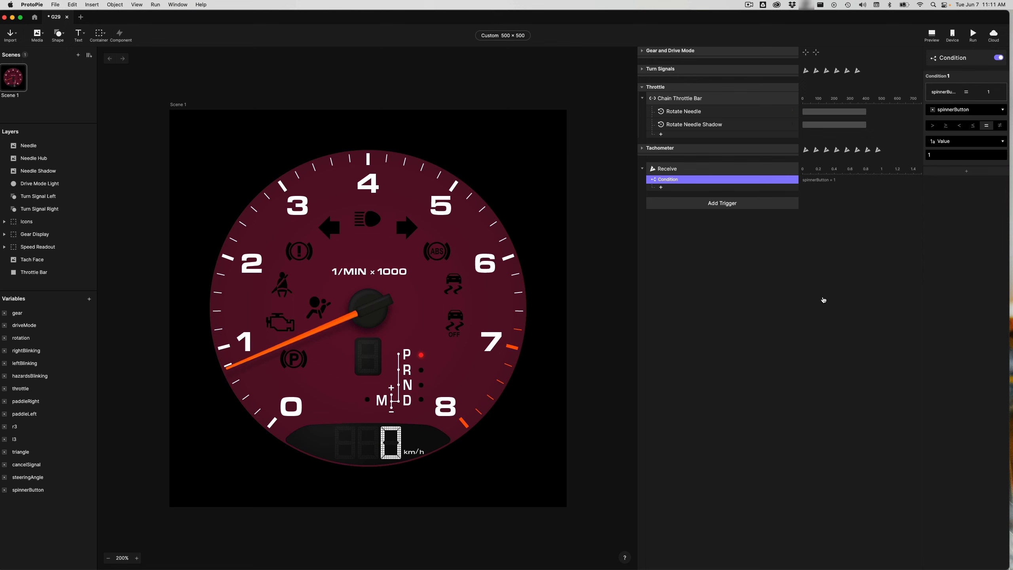
# Clear the ProtoPie Connect log, check which messages the Arduino knob sends to the climate control, and return to ProtoPie Studio
pyautogui.press('super+Tab')
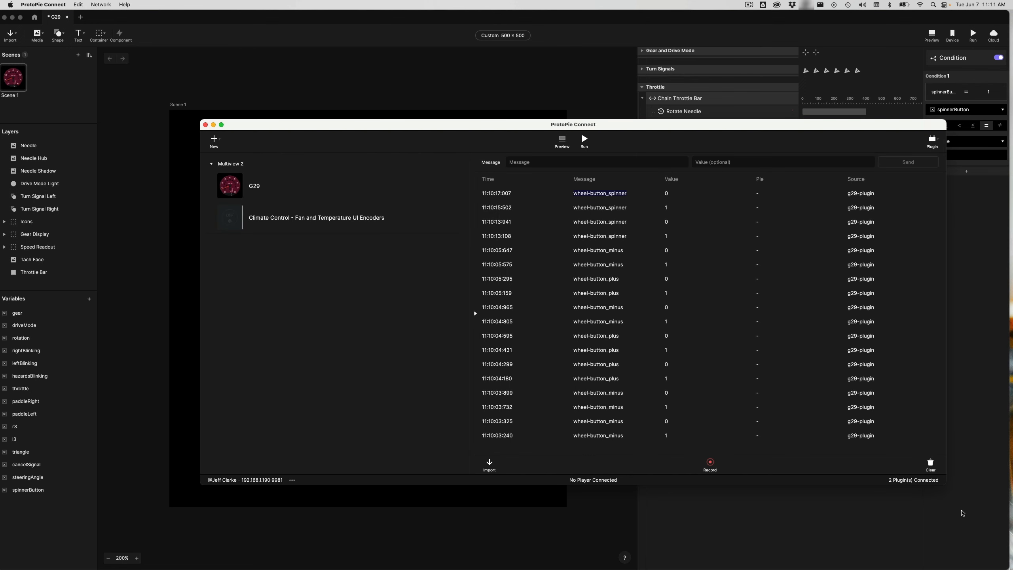
pyautogui.click(930, 464)
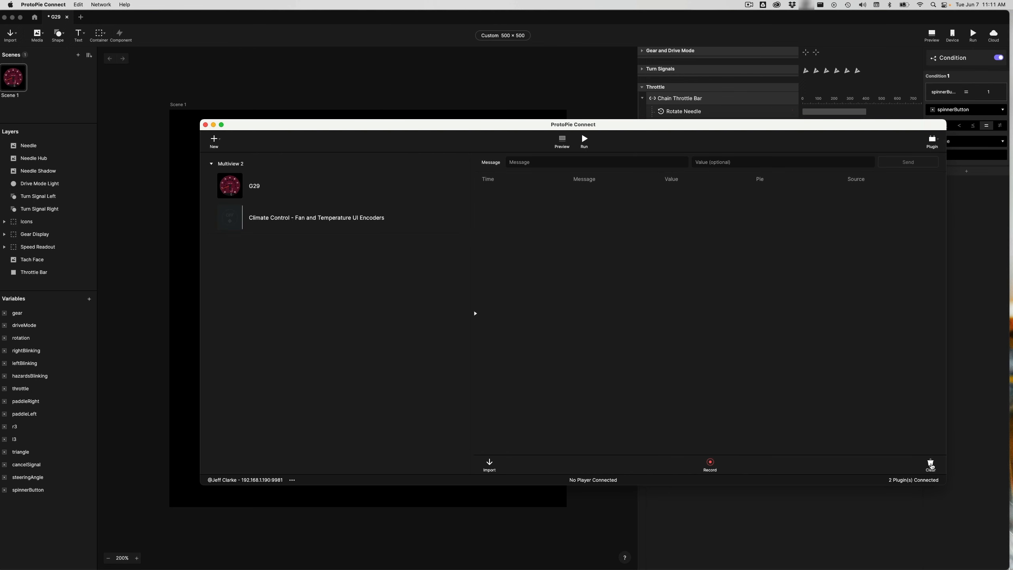
pyautogui.press('super+Tab')
pyautogui.click(801, 255)
pyautogui.moveTo(702, 127); pyautogui.dragTo(685, 333)
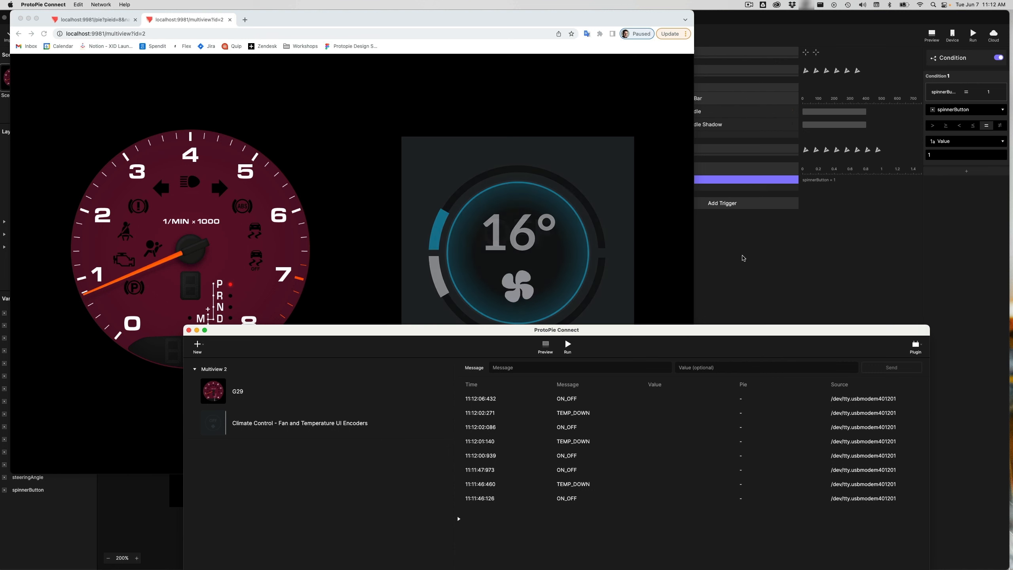
pyautogui.press('super+Tab')
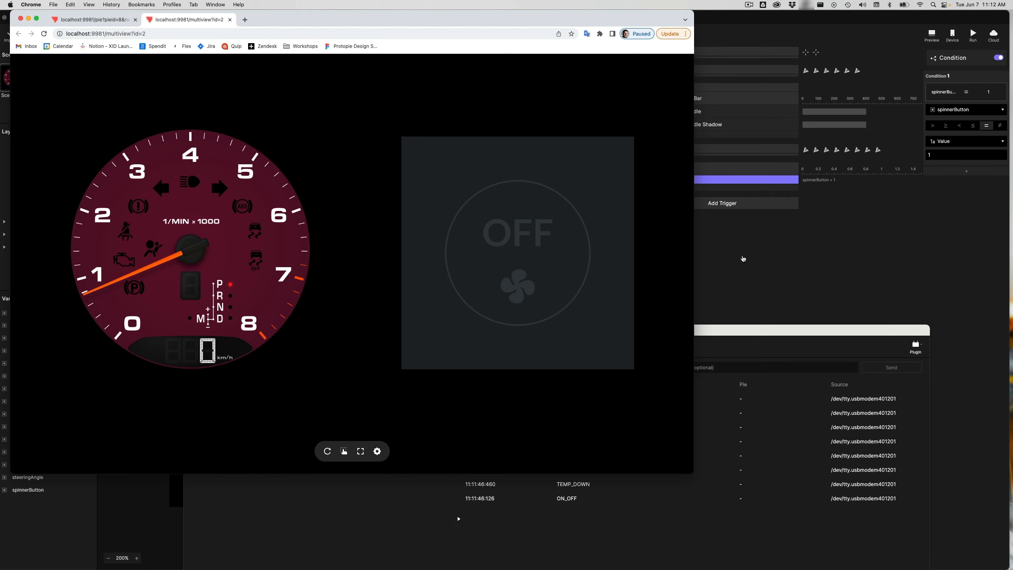
pyautogui.click(743, 259)
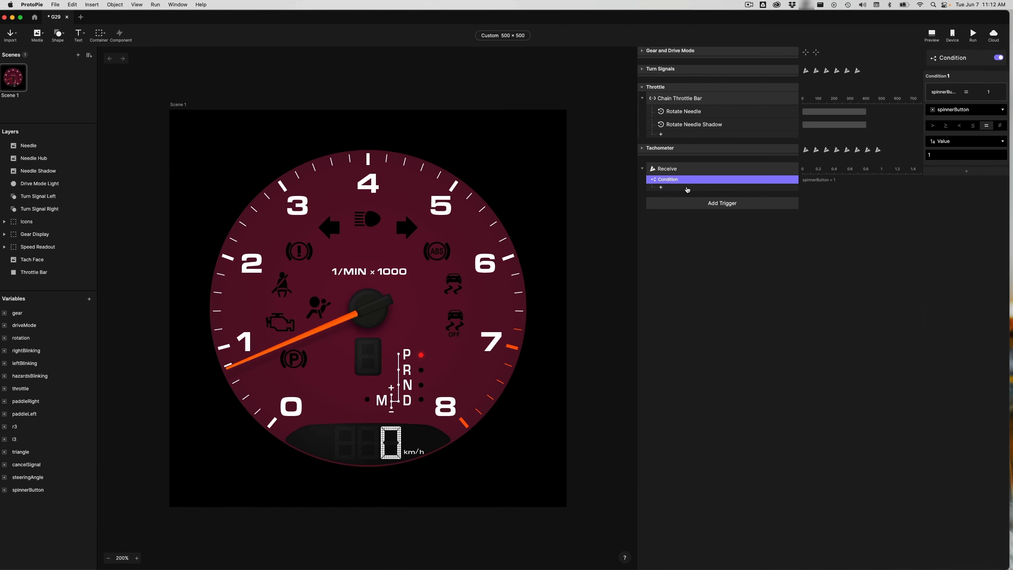
# Add a Send response under the spinnerButton condition that sends ON_OFF to ProtoPie Studio, and save the pie
pyautogui.click(687, 188)
pyautogui.click(762, 210)
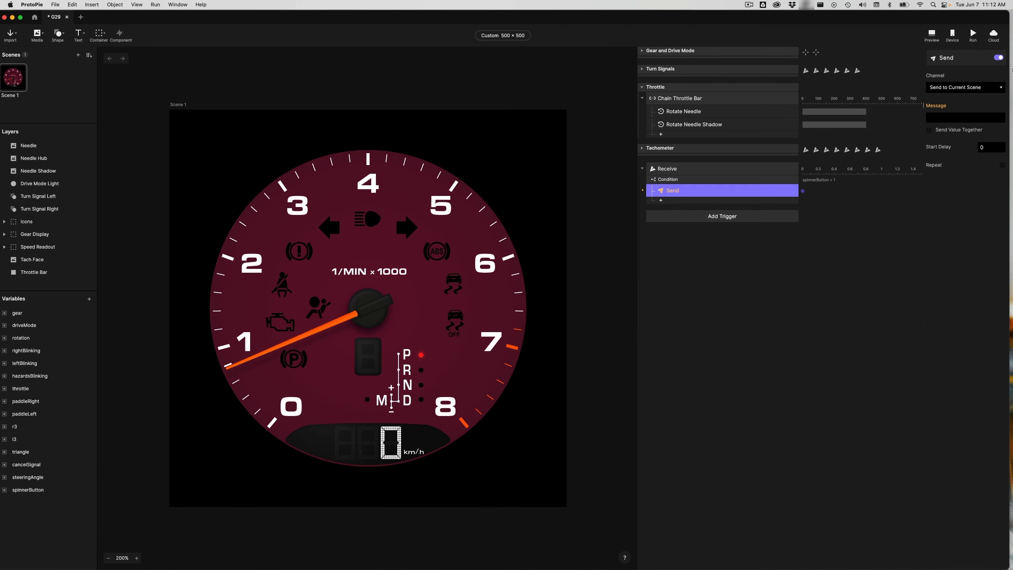
pyautogui.click(979, 90)
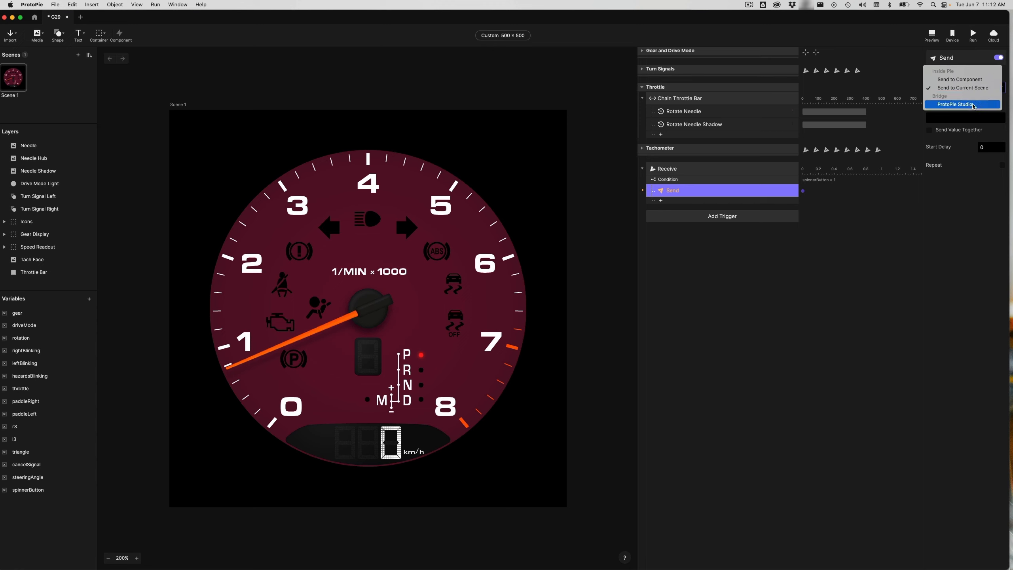
pyautogui.click(971, 105)
pyautogui.click(967, 118)
pyautogui.write('ON_OF')
pyautogui.press('Return')
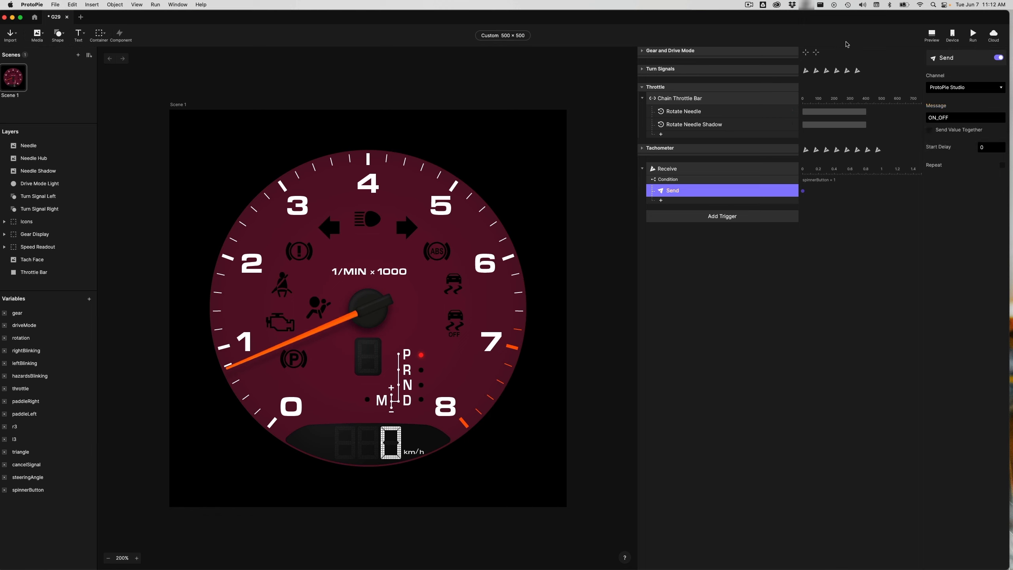
pyautogui.press('super+s')
# Switch to ProtoPie Connect, narrow and reposition its window to make room for the browser, and clear the message log
pyautogui.press('super+Tab')
pyautogui.moveTo(894, 327); pyautogui.dragTo(897, 61)
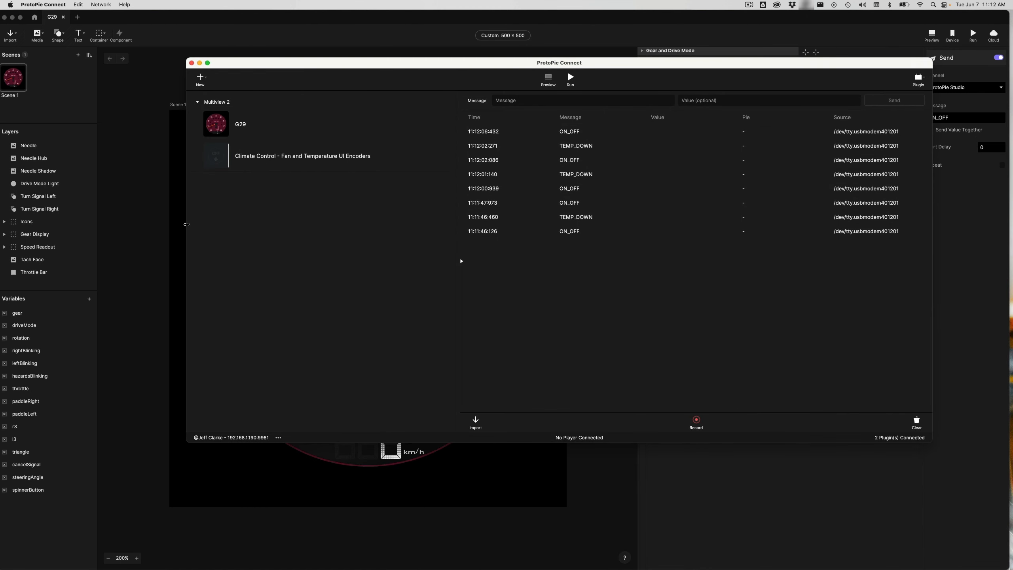
pyautogui.moveTo(187, 224); pyautogui.dragTo(602, 208)
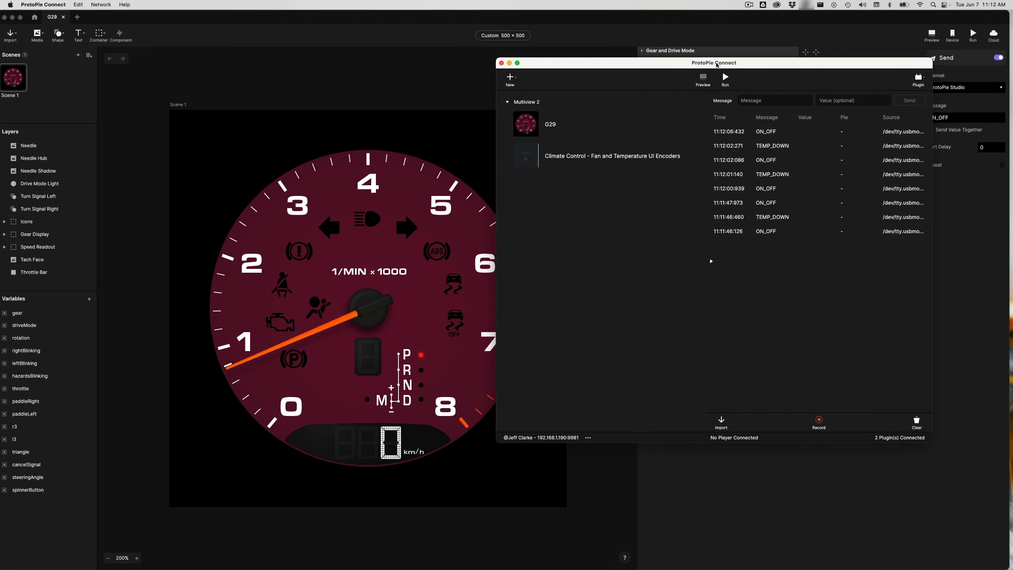
pyautogui.moveTo(717, 65); pyautogui.dragTo(798, 66)
pyautogui.click(997, 423)
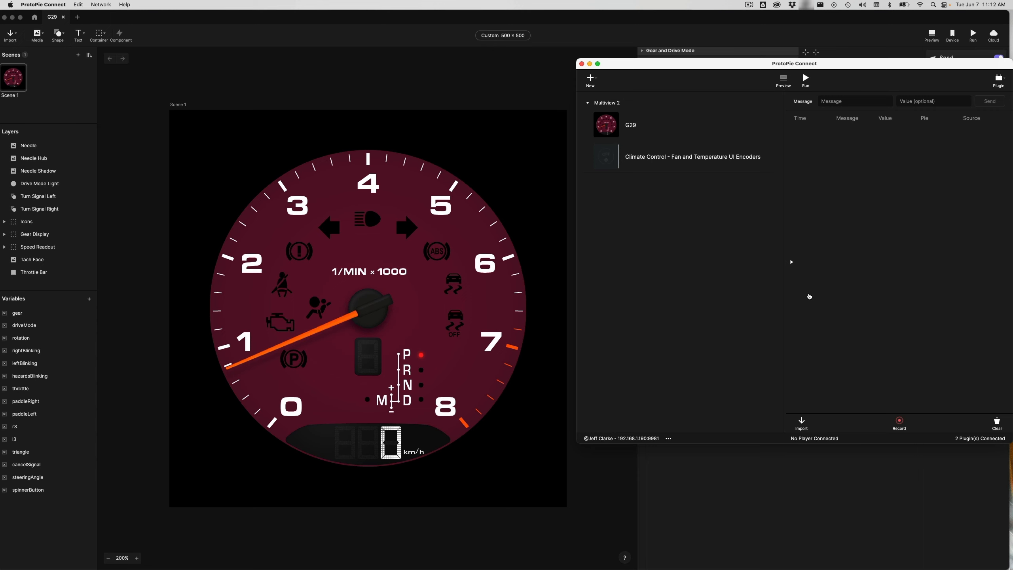
# Switch to the browser multiview, narrow its window, and shrink and arrange the tachometer and climate control pies side by side
pyautogui.press('super+Tab')
pyautogui.moveTo(692, 151); pyautogui.dragTo(566, 163)
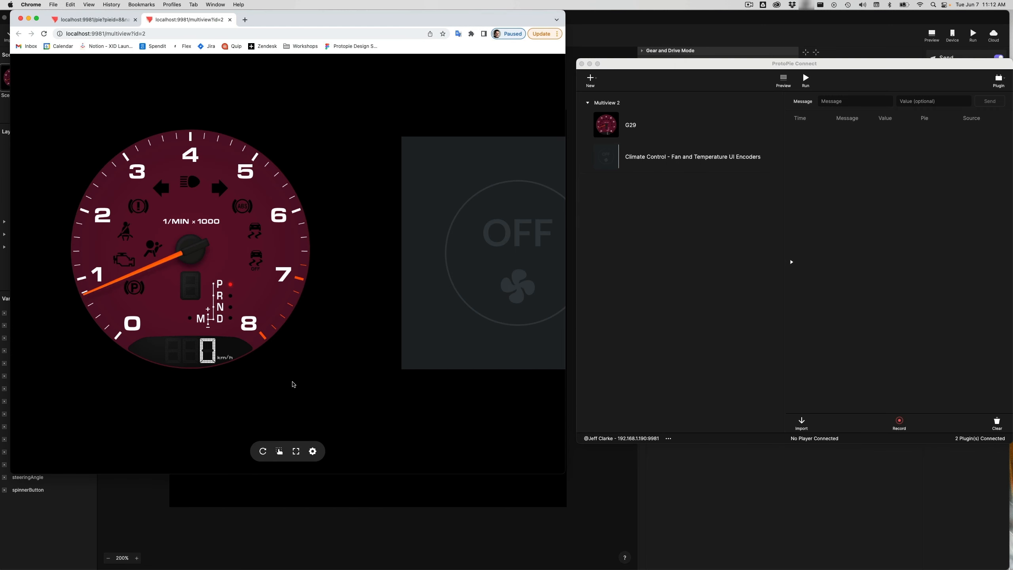
pyautogui.click(313, 451)
pyautogui.moveTo(339, 397); pyautogui.dragTo(281, 340)
pyautogui.moveTo(157, 143); pyautogui.dragTo(134, 104)
pyautogui.moveTo(483, 240); pyautogui.dragTo(354, 158)
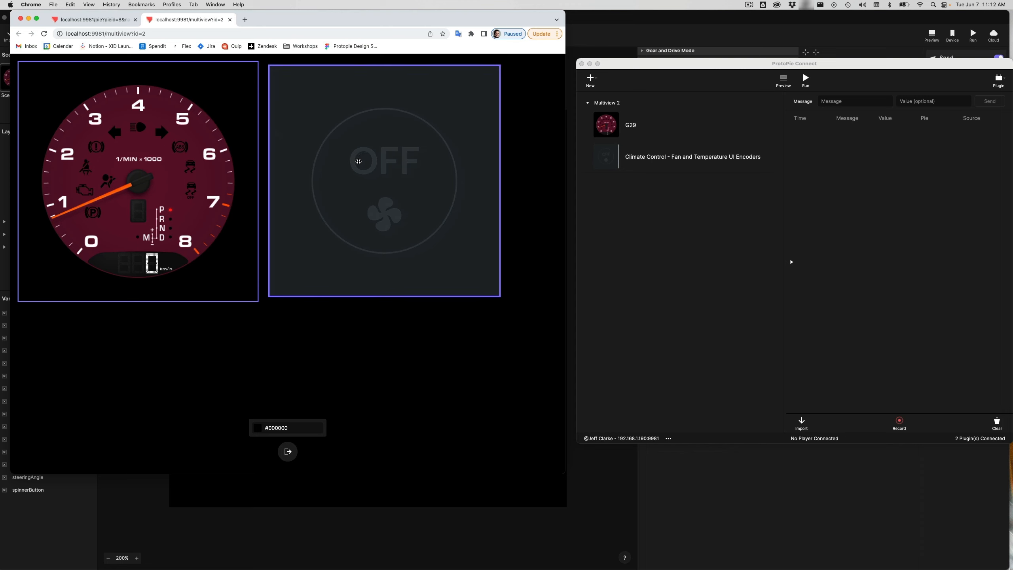
pyautogui.moveTo(565, 27); pyautogui.dragTo(525, 27)
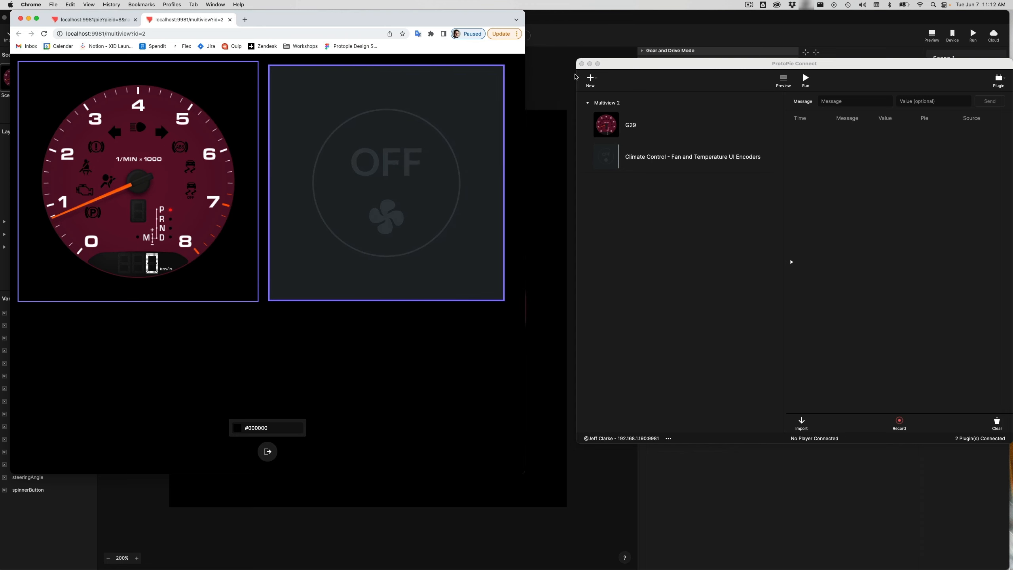
# Widen the ProtoPie Connect window up to the browser's edge and leave the multiview's layout editing mode
pyautogui.click(576, 74)
pyautogui.moveTo(576, 73); pyautogui.dragTo(530, 73)
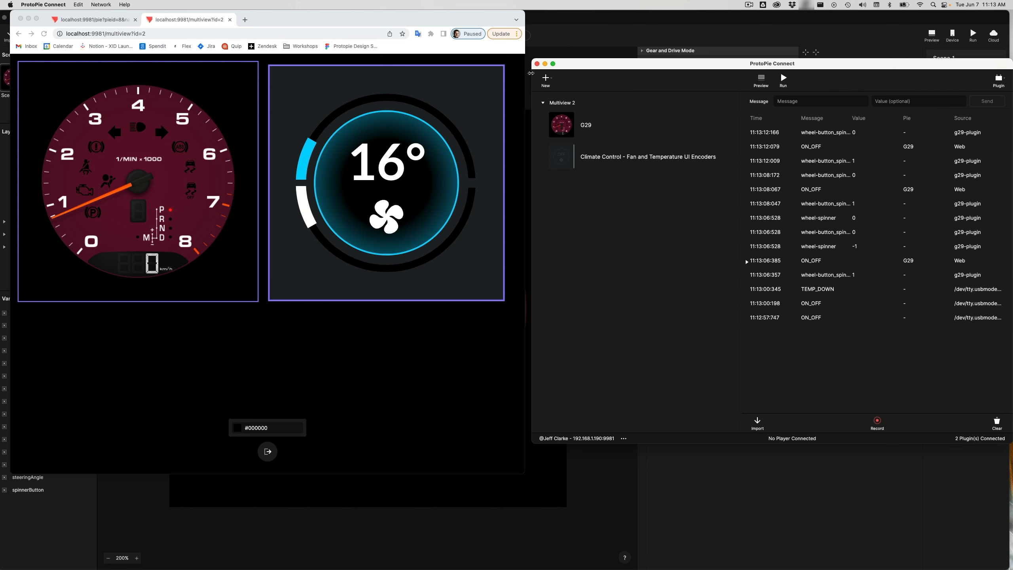
pyautogui.click(391, 358)
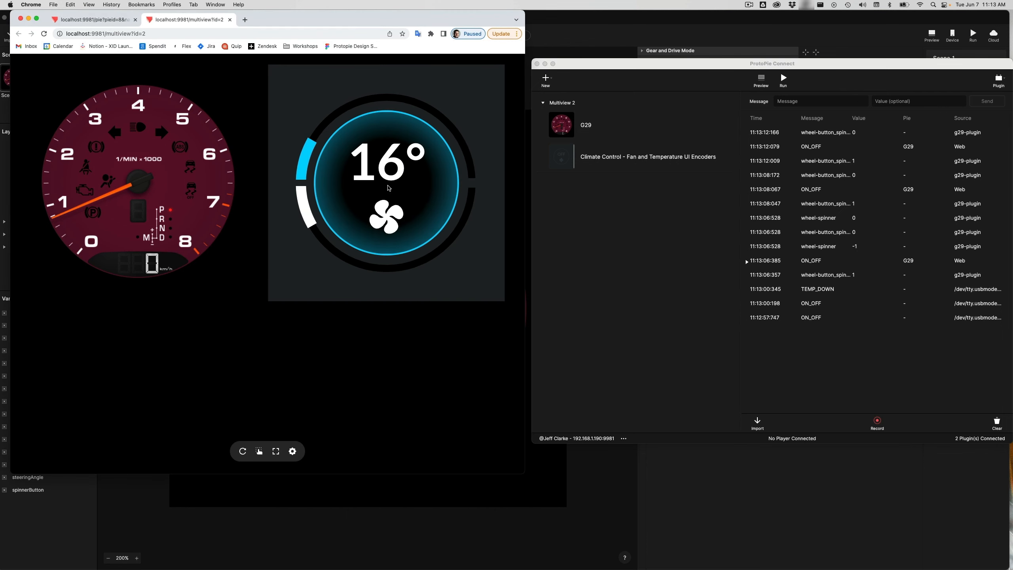
pyautogui.click(388, 184)
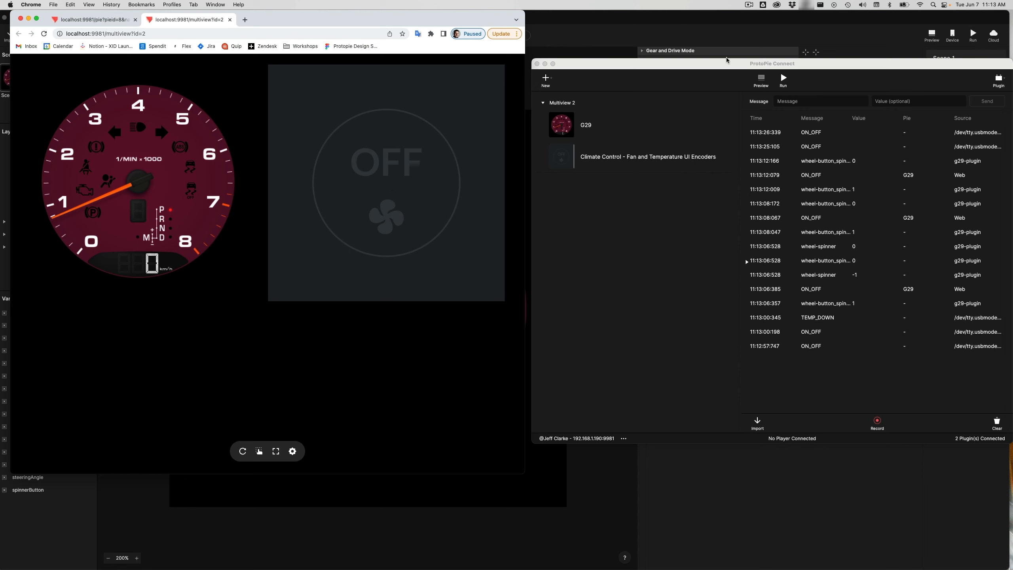
# Clear the ProtoPie Connect log and select the wheel-spinner message name among the spinner's new entries
pyautogui.click(998, 425)
pyautogui.click(997, 423)
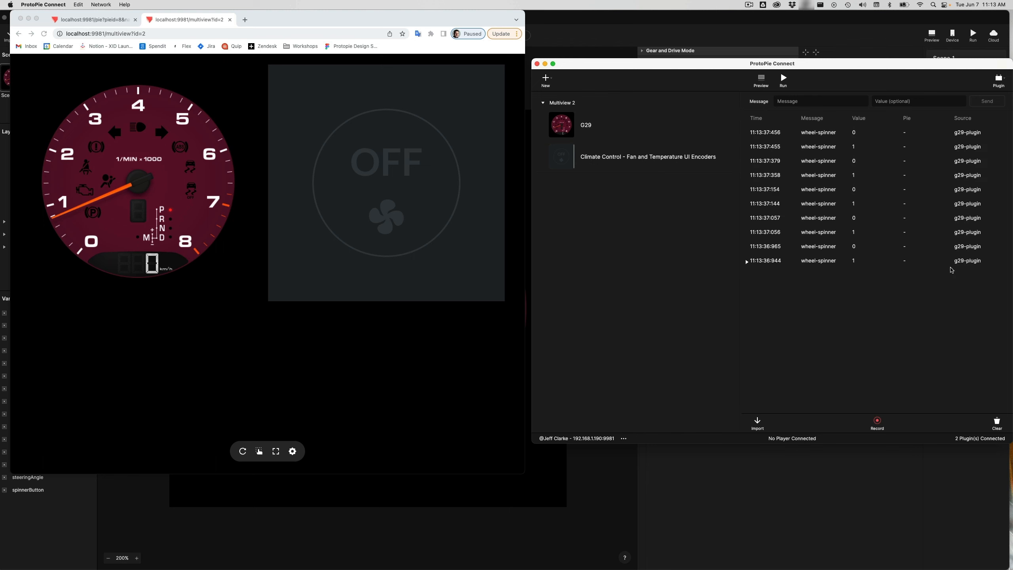
pyautogui.doubleClick(831, 146)
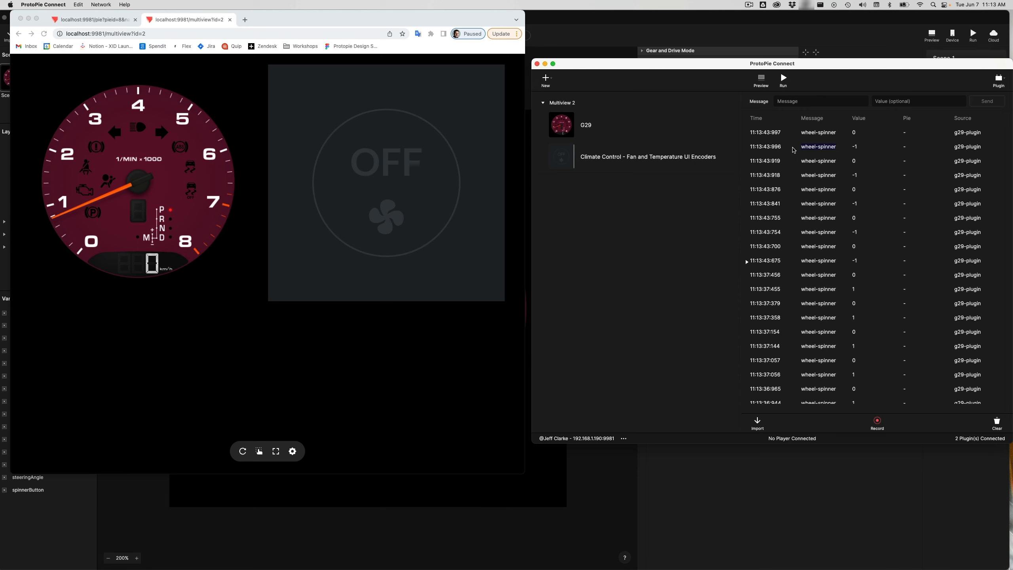
# Return to the G29 pie in ProtoPie Studio and add a second ProtoPie Studio Receive trigger with the message wheel-button_spinner
pyautogui.click(666, 21)
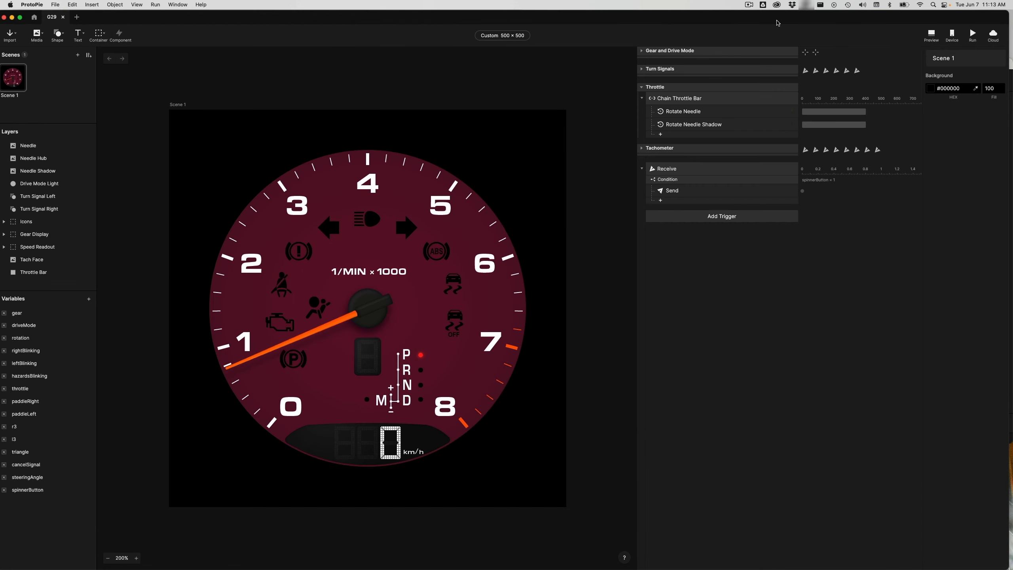
pyautogui.click(732, 217)
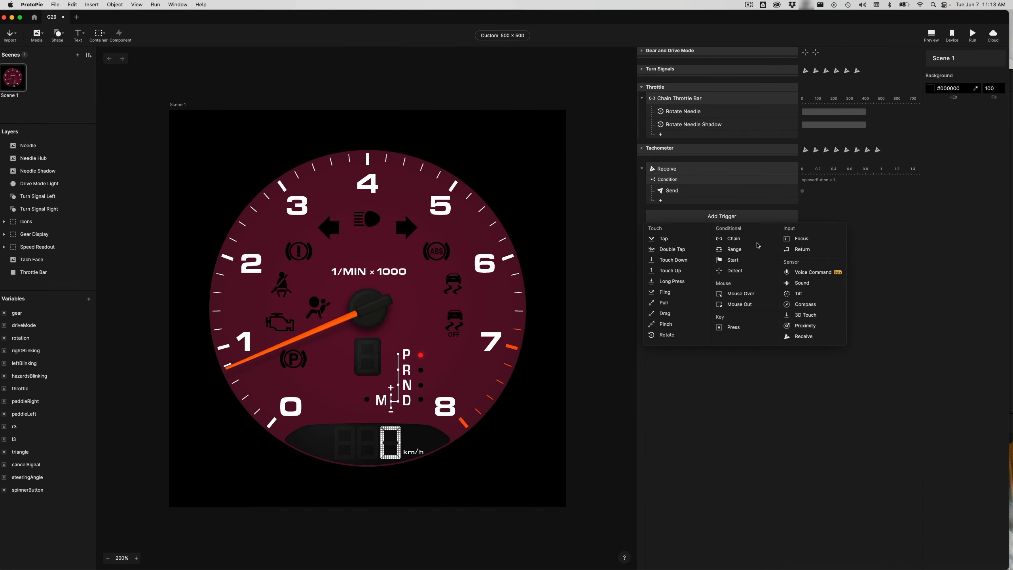
pyautogui.click(802, 336)
pyautogui.click(977, 90)
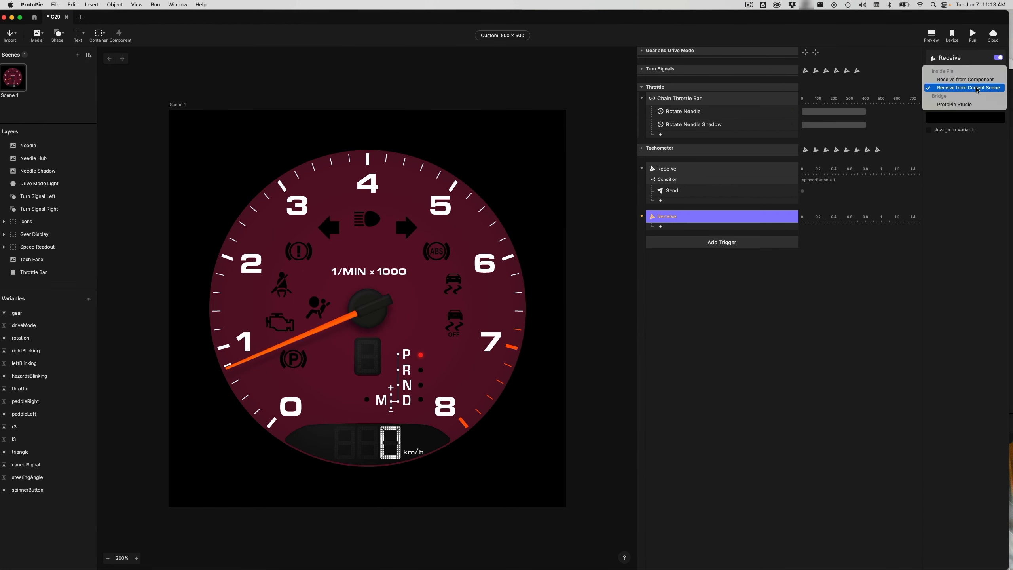
pyautogui.click(957, 105)
pyautogui.click(962, 116)
pyautogui.click(956, 205)
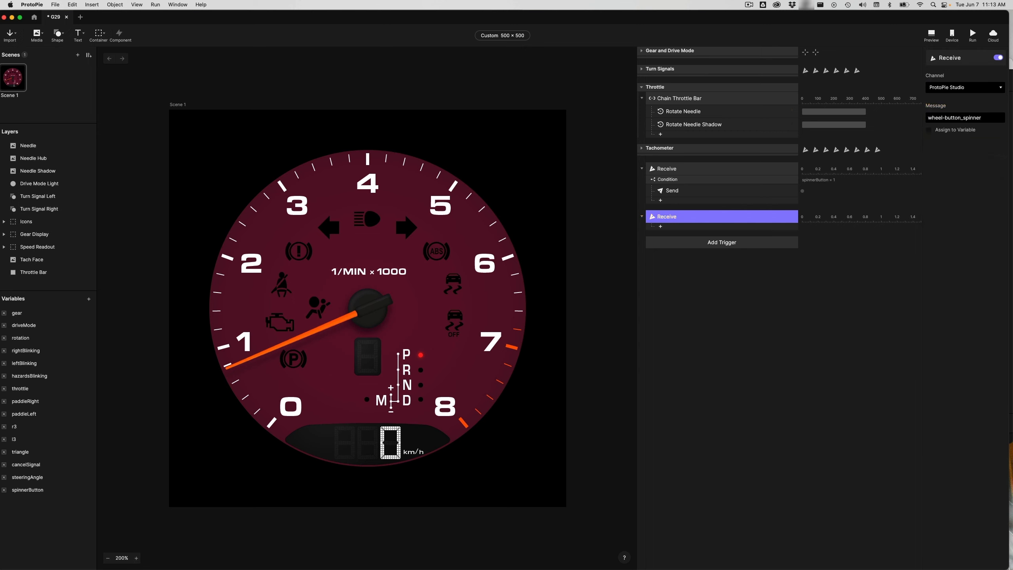
# Create a variable for this scene named clickWheelVal
pyautogui.click(2, 504)
pyautogui.click(89, 299)
pyautogui.click(72, 318)
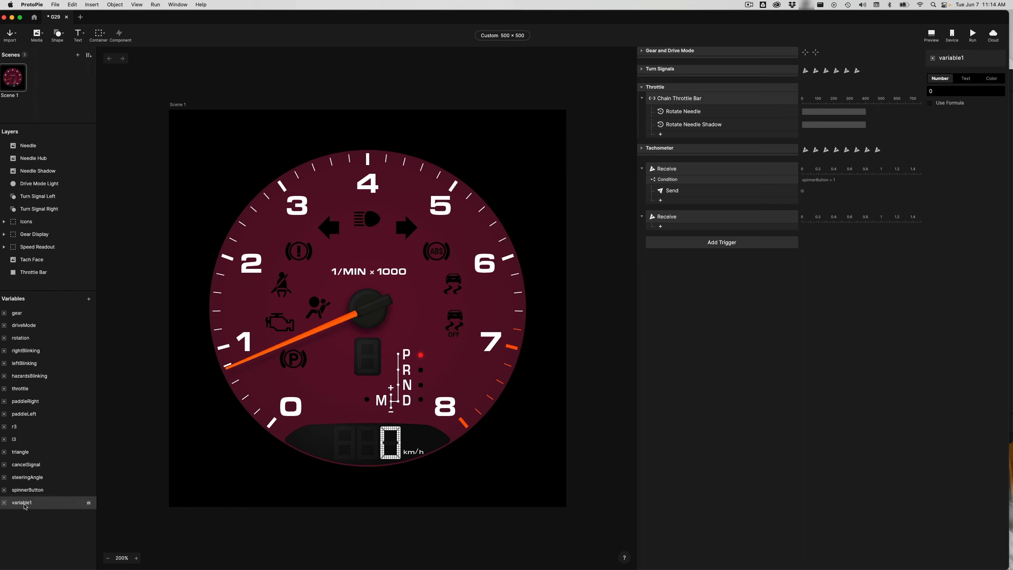
pyautogui.write('clickW')
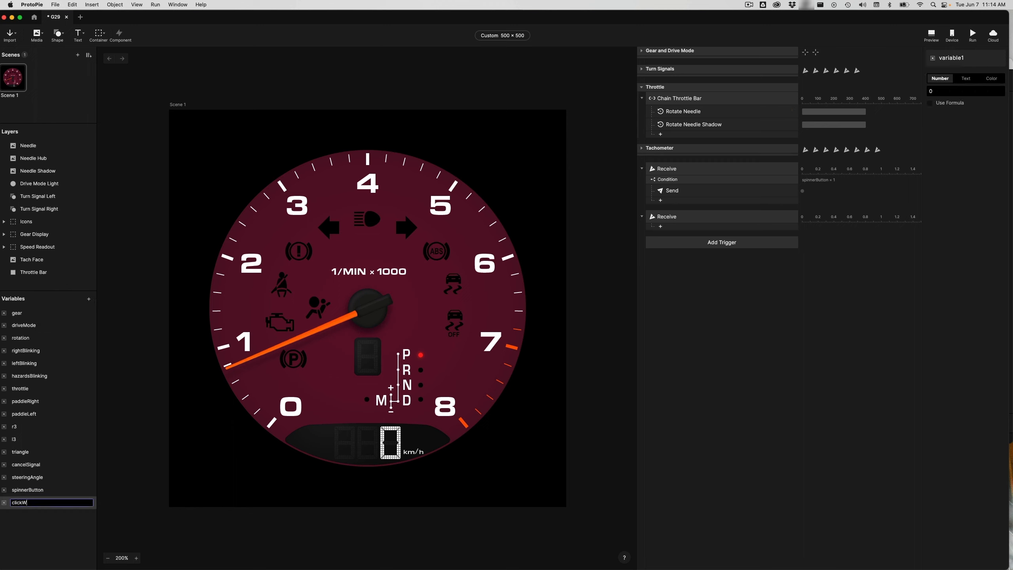
pyautogui.write('heelVal')
pyautogui.press('Return')
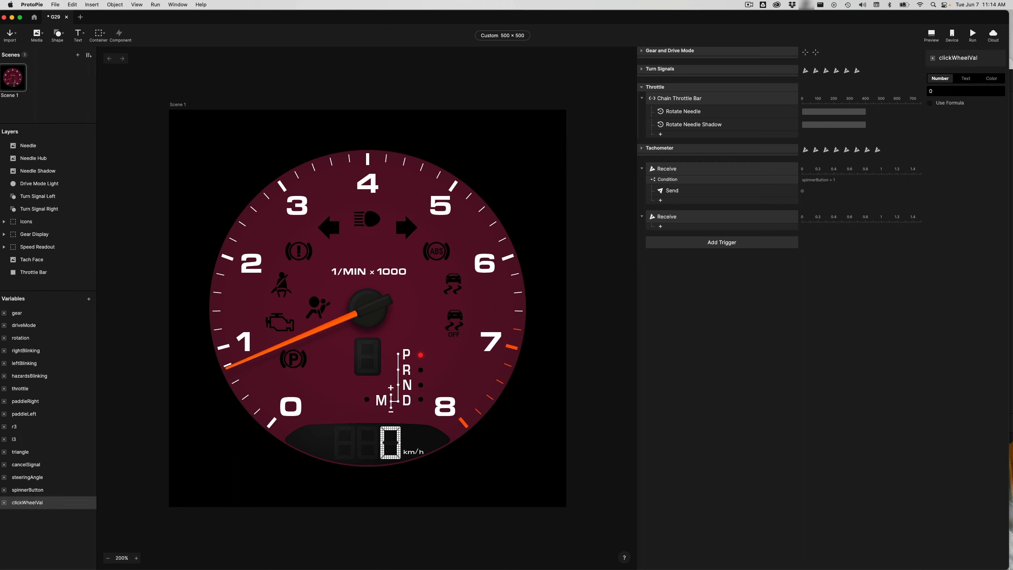
# Assign the second Receive trigger's value to the clickWheelVal variable
pyautogui.click(704, 218)
pyautogui.click(955, 130)
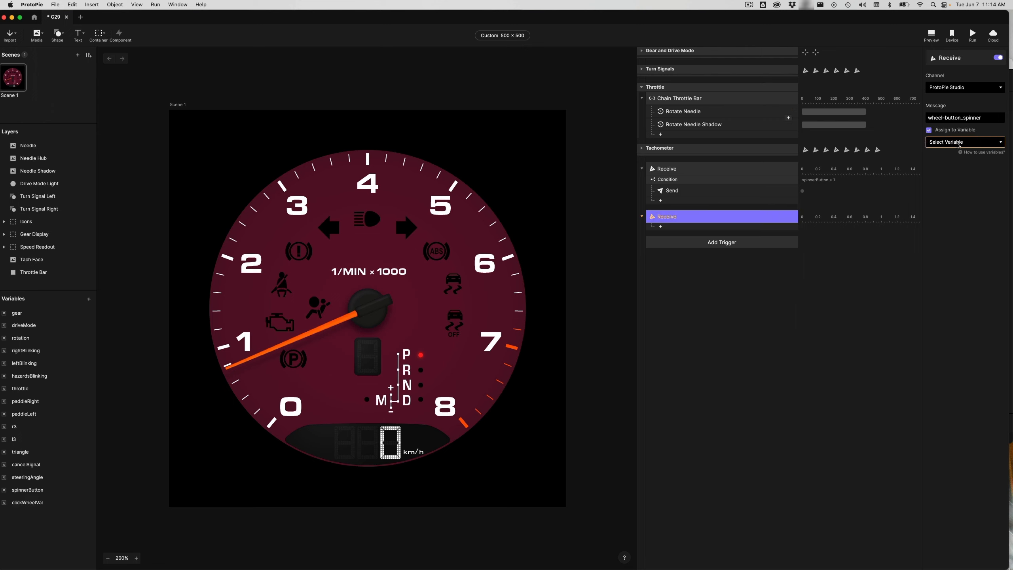
pyautogui.click(958, 142)
pyautogui.scroll(-2, 958, 239)
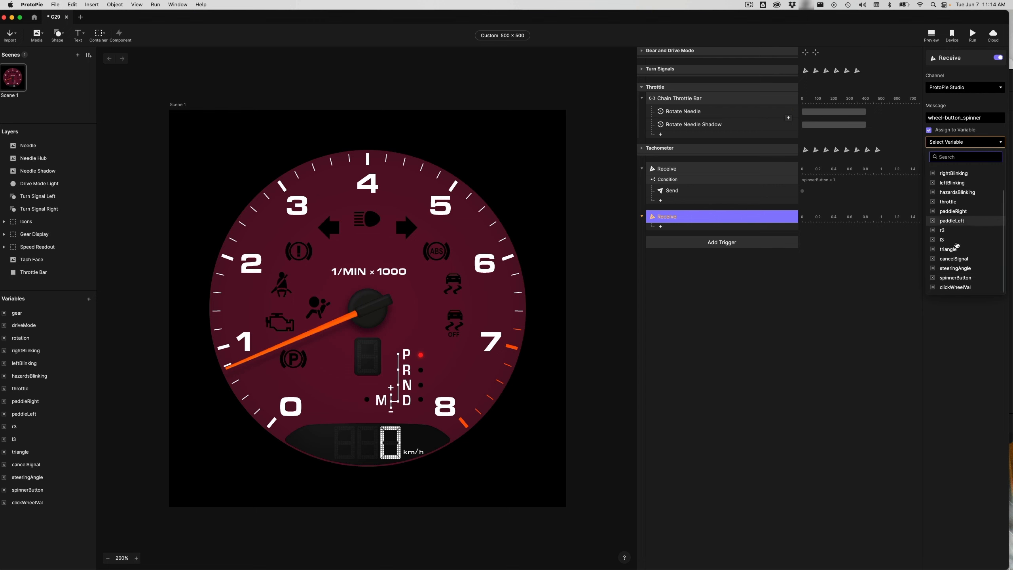
pyautogui.click(957, 288)
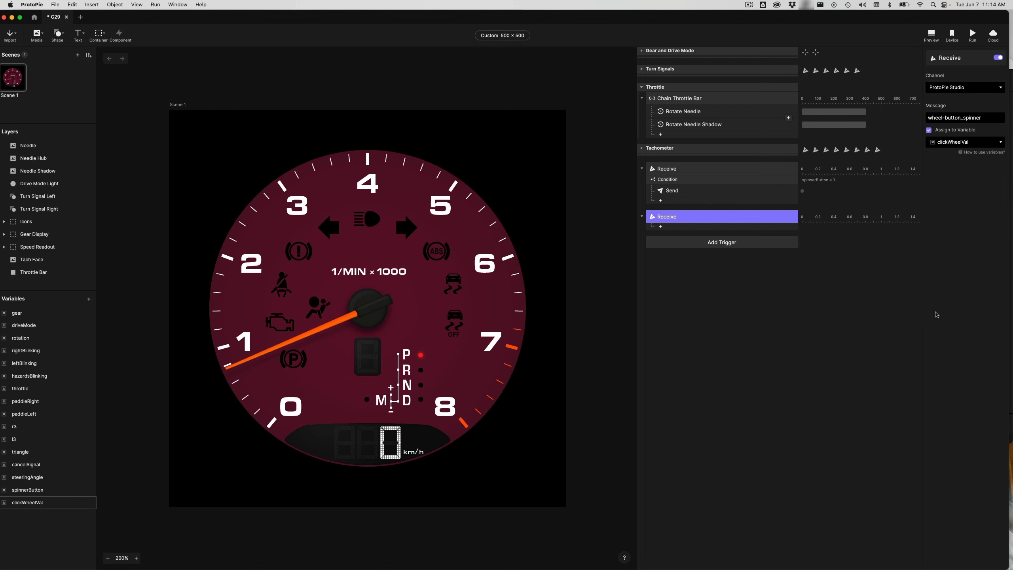
# Add a condition to the second Receive trigger that requires clickWheelVal to equal 1
pyautogui.click(690, 229)
pyautogui.click(721, 392)
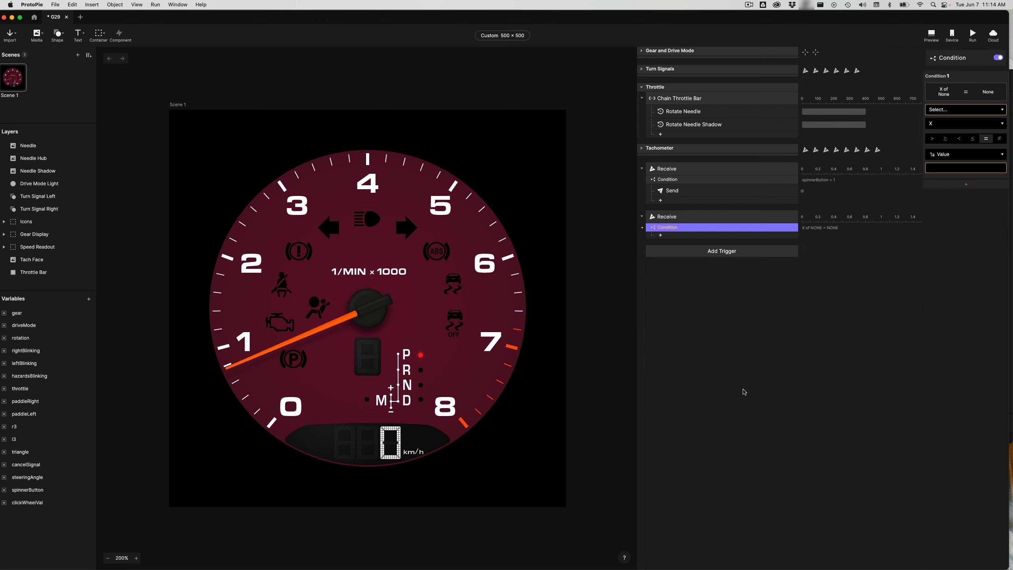
pyautogui.click(956, 111)
pyautogui.click(959, 296)
pyautogui.click(958, 154)
pyautogui.press('Return')
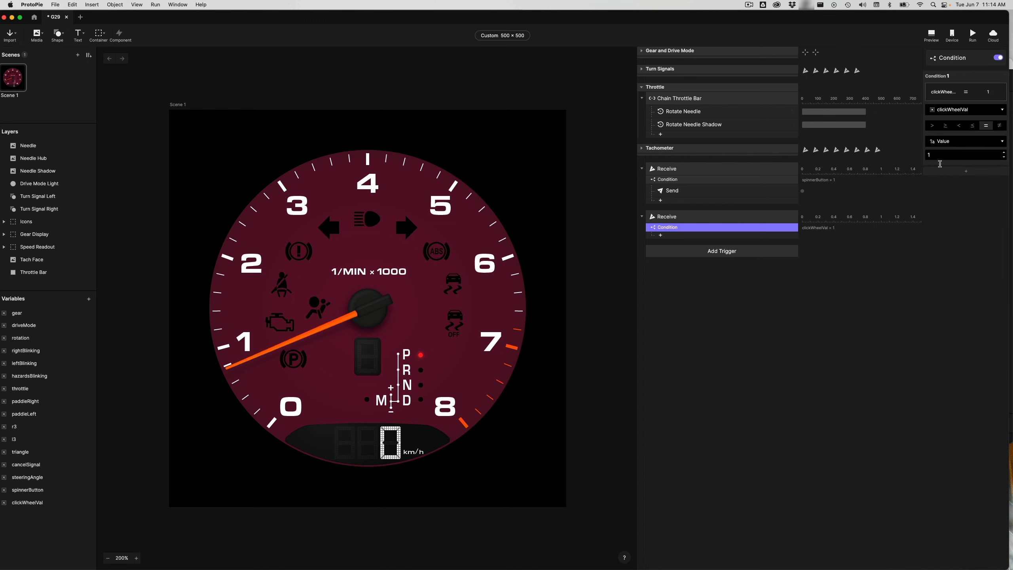
# Add a Send response under the clickWheelVal = 1 condition that sends TEMP_UP through the ProtoPie Studio channel
pyautogui.click(733, 237)
pyautogui.click(751, 255)
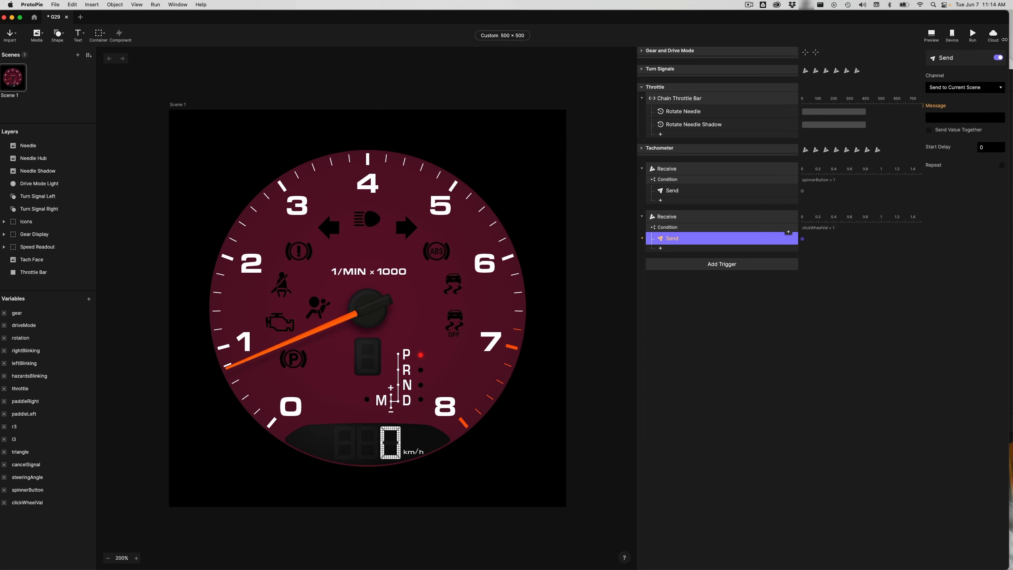
pyautogui.click(962, 88)
pyautogui.click(961, 105)
pyautogui.click(952, 117)
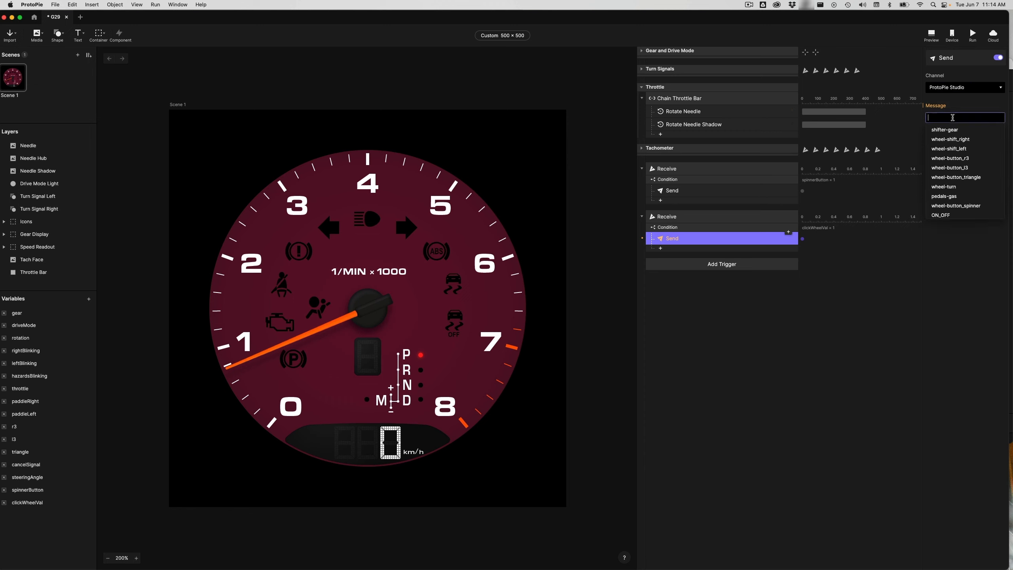
pyautogui.write('TEMP_UP')
pyautogui.press('Return')
# Duplicate the clickWheelVal condition with its Send response and set the copy's comparison value to -1
pyautogui.click(729, 230)
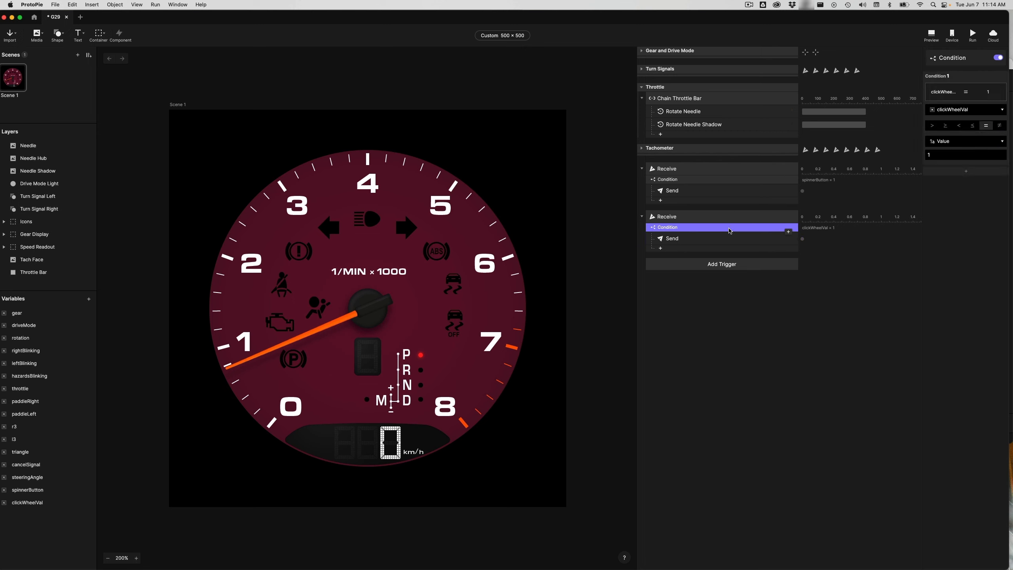
pyautogui.press('super+d')
pyautogui.click(953, 157)
pyautogui.press('Return')
# Change the message of the Send response under the clickWheelVal = -1 condition to TEMP_DOWN and save the pie
pyautogui.click(789, 259)
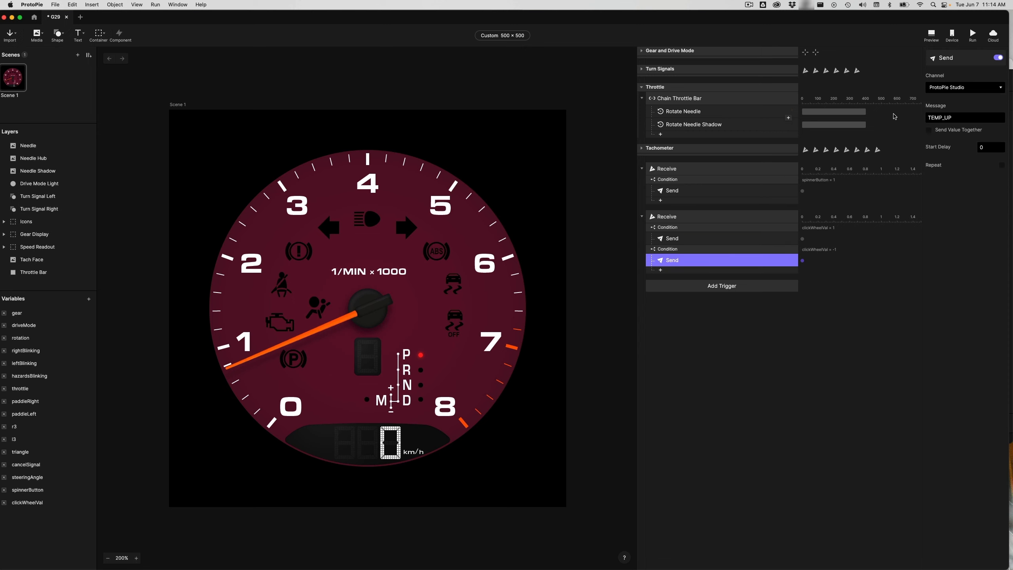
pyautogui.click(968, 118)
pyautogui.press('BackSpace')
pyautogui.press('BackSpace')
pyautogui.write('DOWN')
pyautogui.press('super+s')
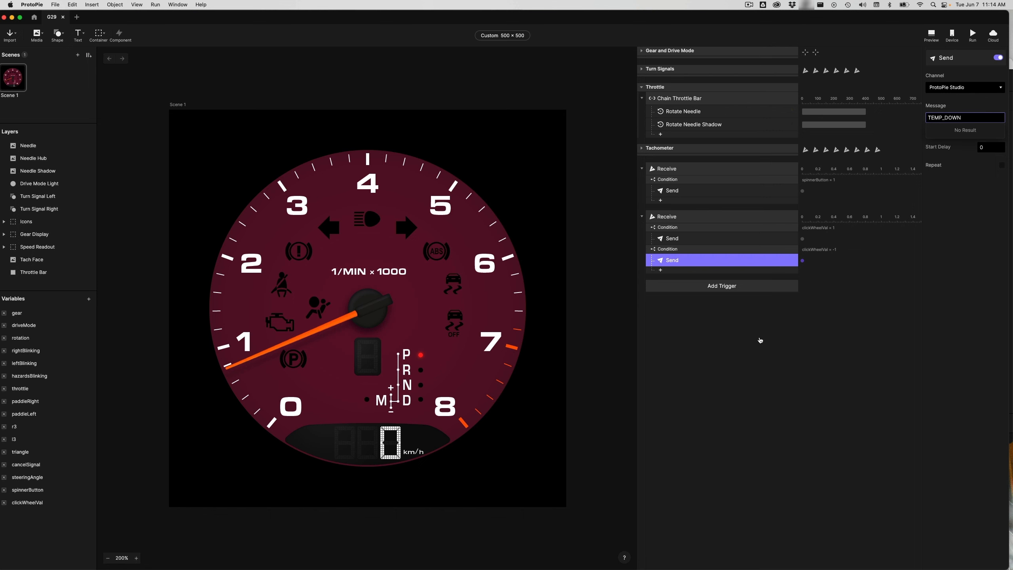
# Switch to ProtoPie Connect, clear its message log, and check the spinner's effect in the Chrome multiview
pyautogui.press('super+Tab')
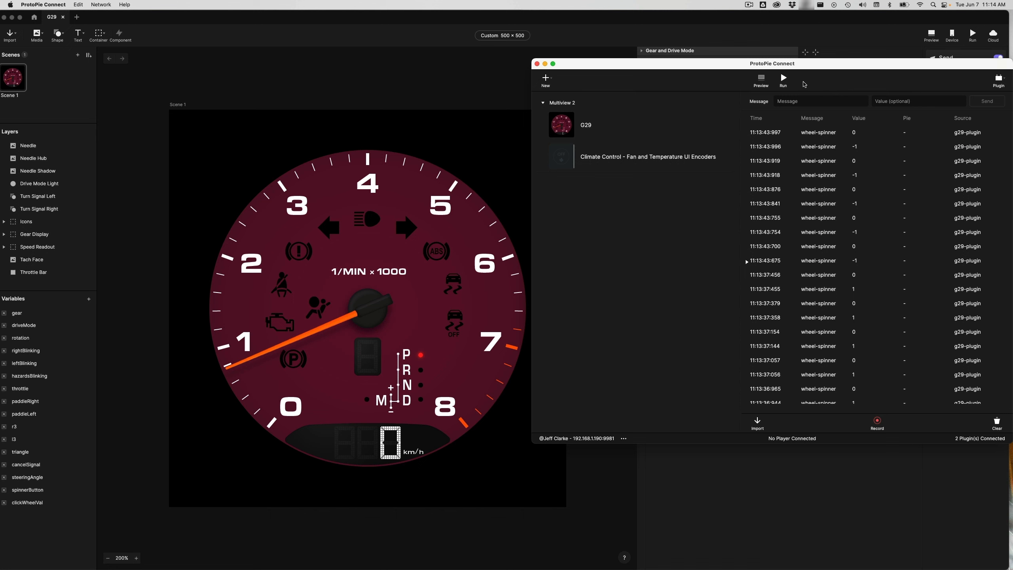
pyautogui.click(999, 423)
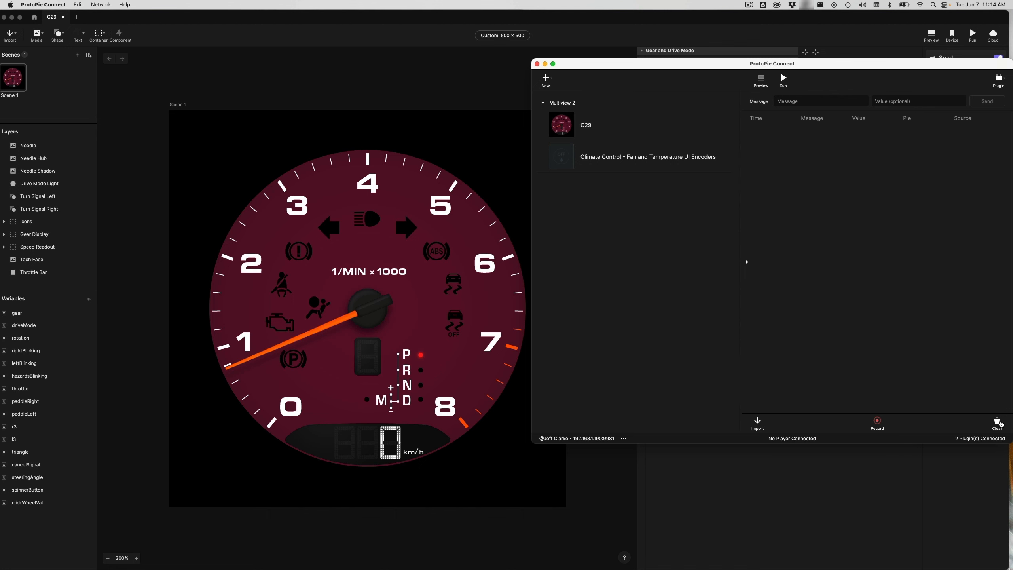
pyautogui.press('super+Tab')
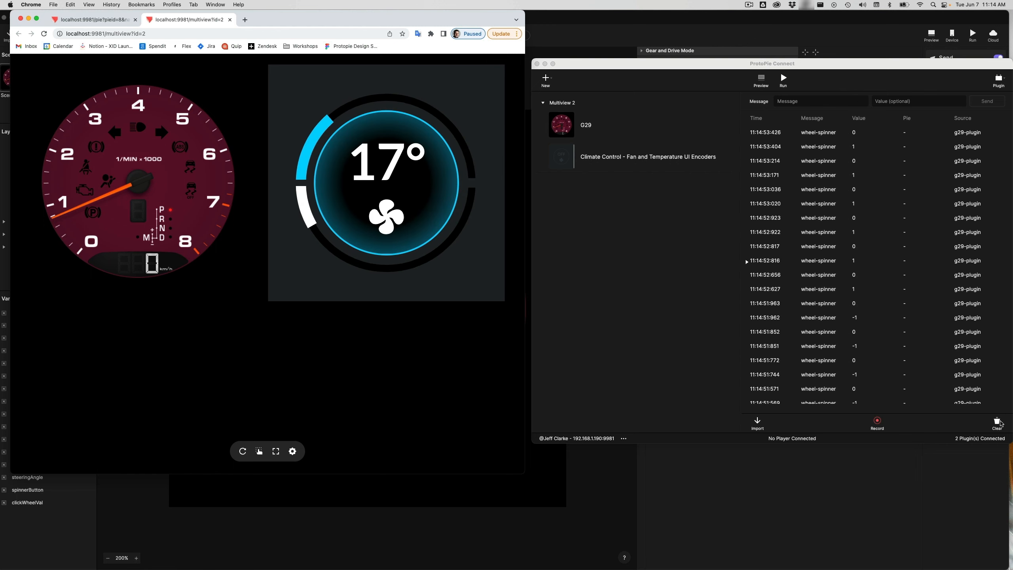
# Check the second Receive trigger's message in ProtoPie Studio and copy the message name wheel-spinner from the ProtoPie Connect log
pyautogui.click(646, 35)
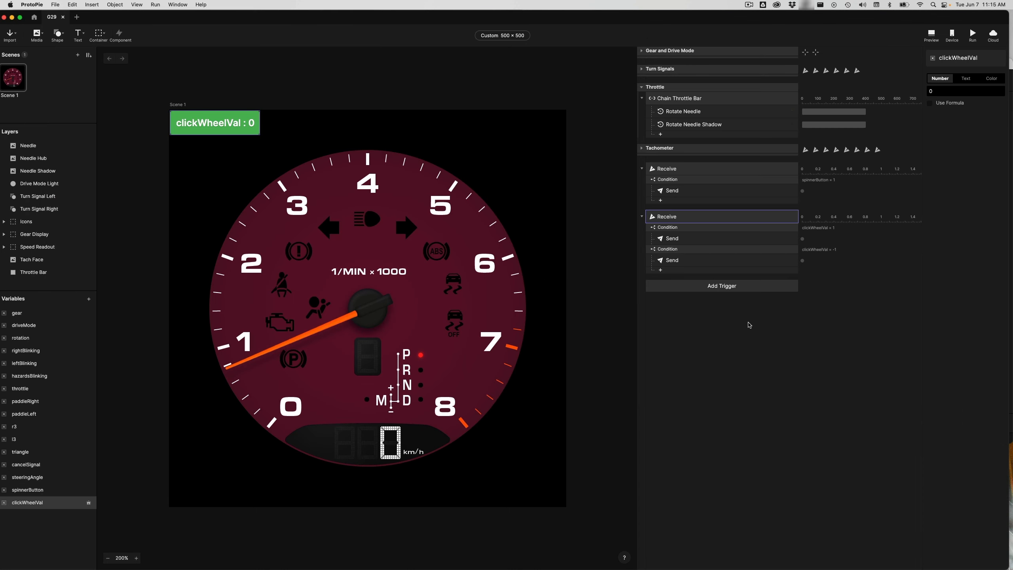
pyautogui.click(695, 218)
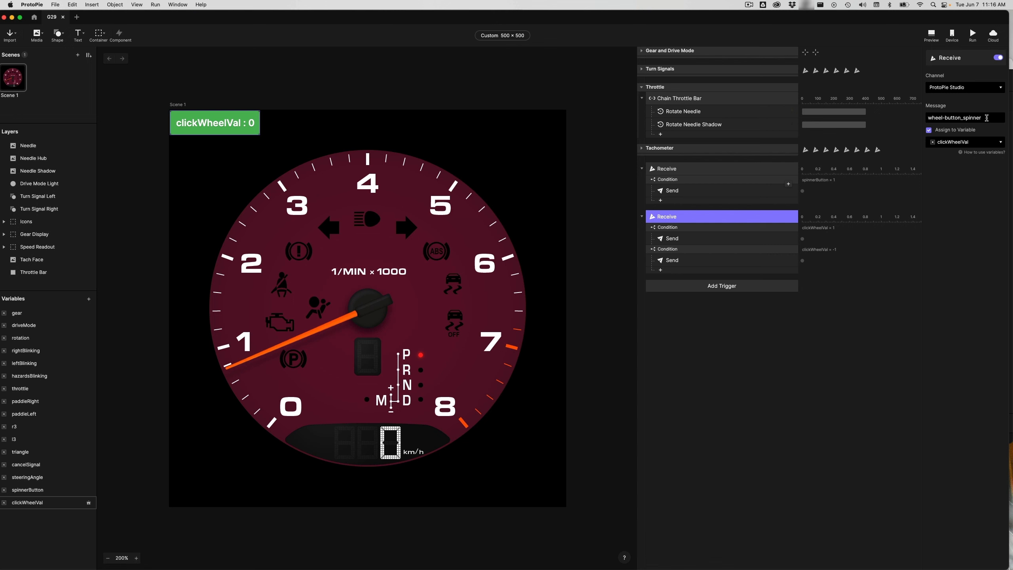
pyautogui.press('super+Tab')
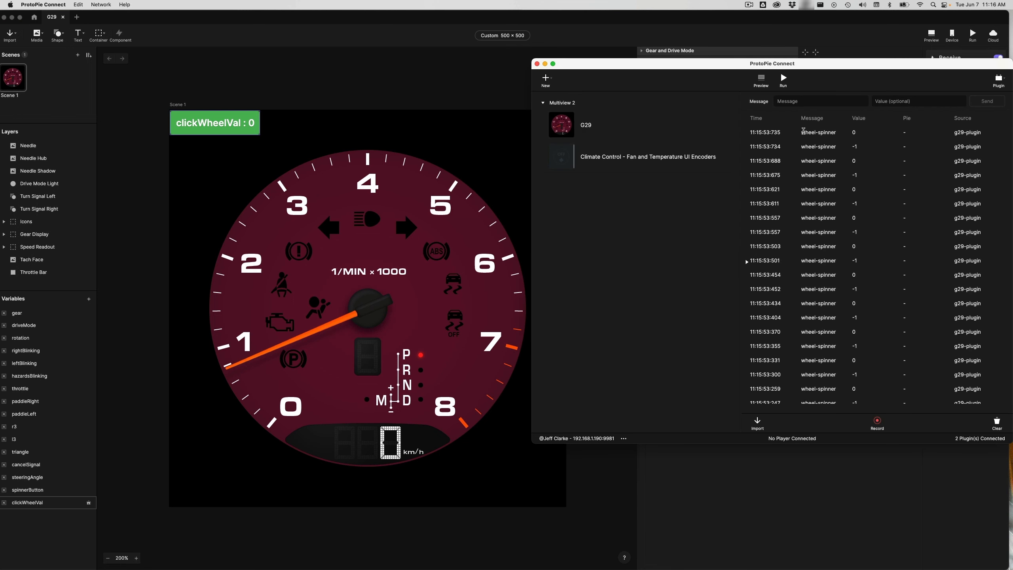
pyautogui.moveTo(803, 132); pyautogui.dragTo(841, 133)
pyautogui.press('super+c')
pyautogui.click(786, 43)
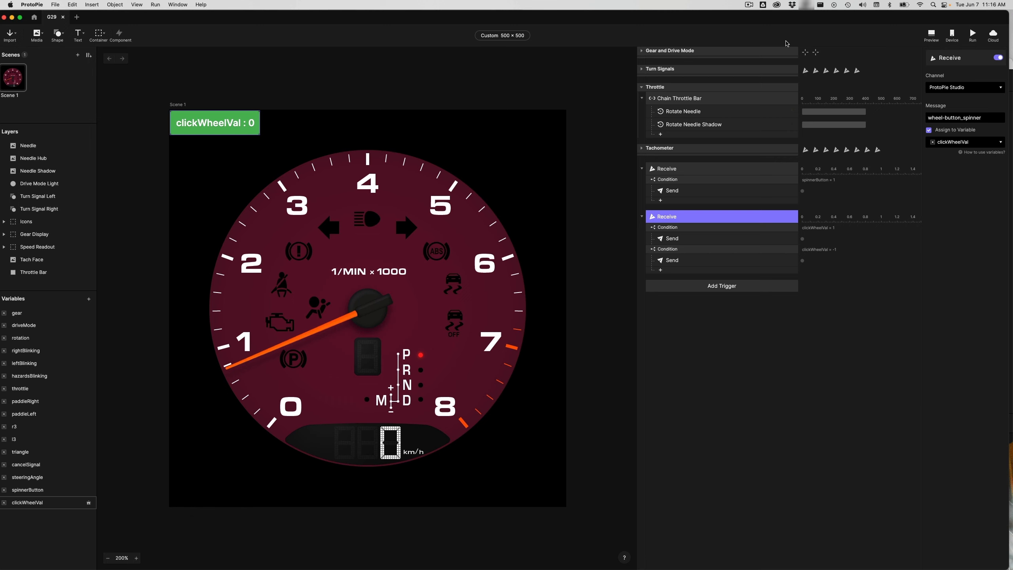
# Replace the second Receive trigger's message with wheel-spinner and save the pie
pyautogui.click(701, 168)
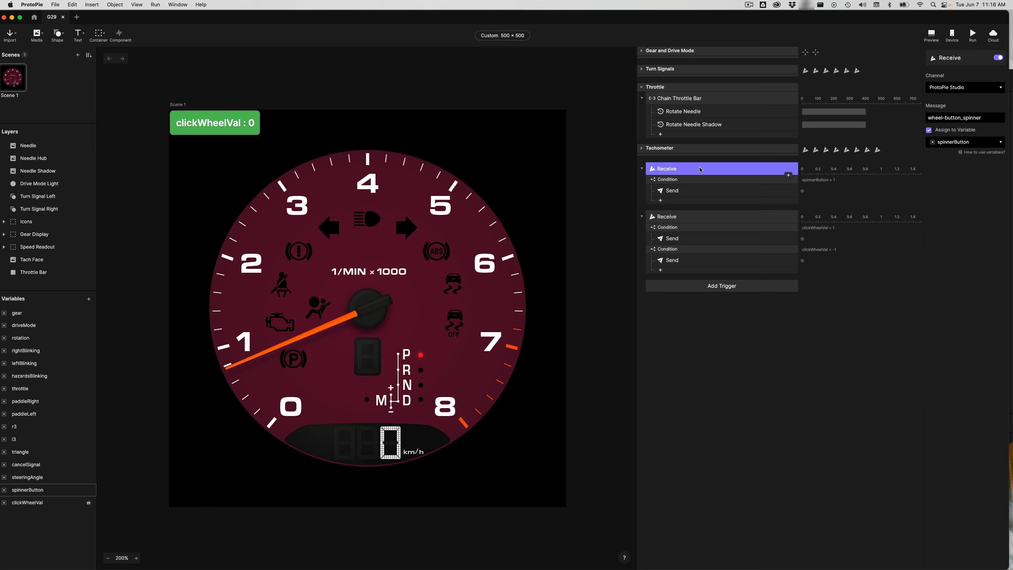
pyautogui.click(722, 217)
pyautogui.click(988, 118)
pyautogui.press('super+v')
pyautogui.press('Return')
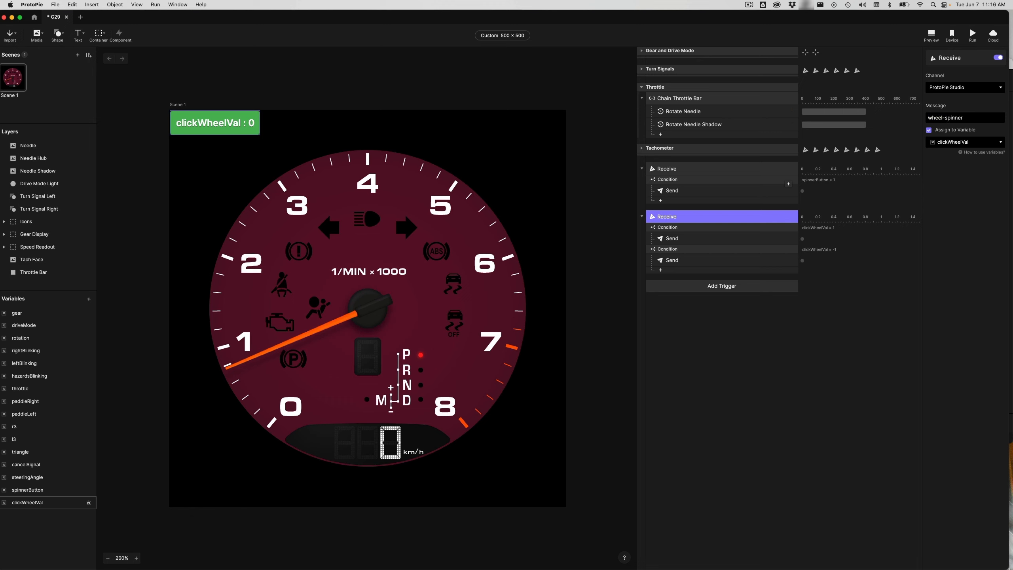
pyautogui.press('super+s')
# Show the Chrome multiview beside ProtoPie Connect and clear the message log to test the wheel's spinner and plus/minus buttons
pyautogui.press('super+Tab')
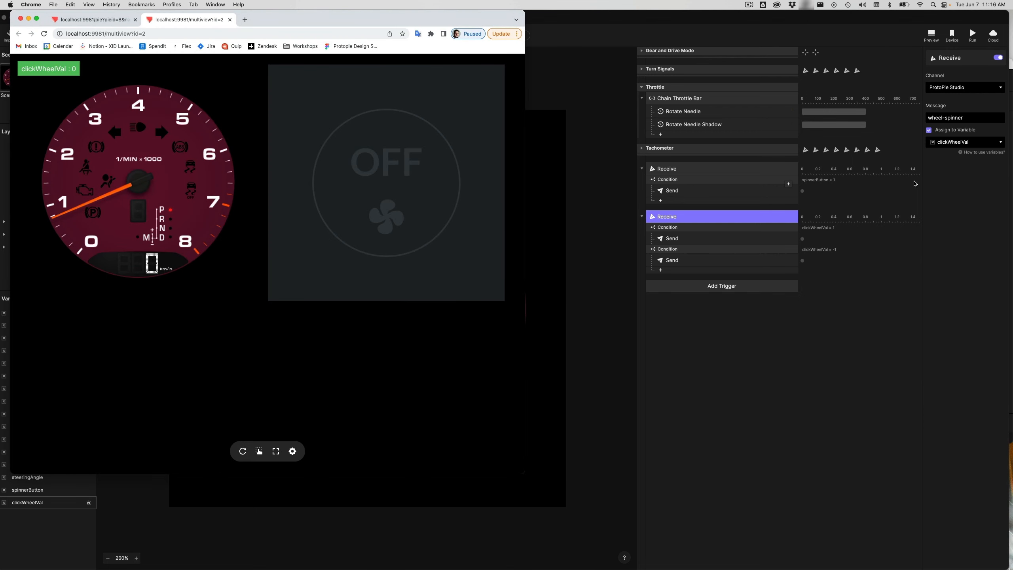
pyautogui.press('super+Tab')
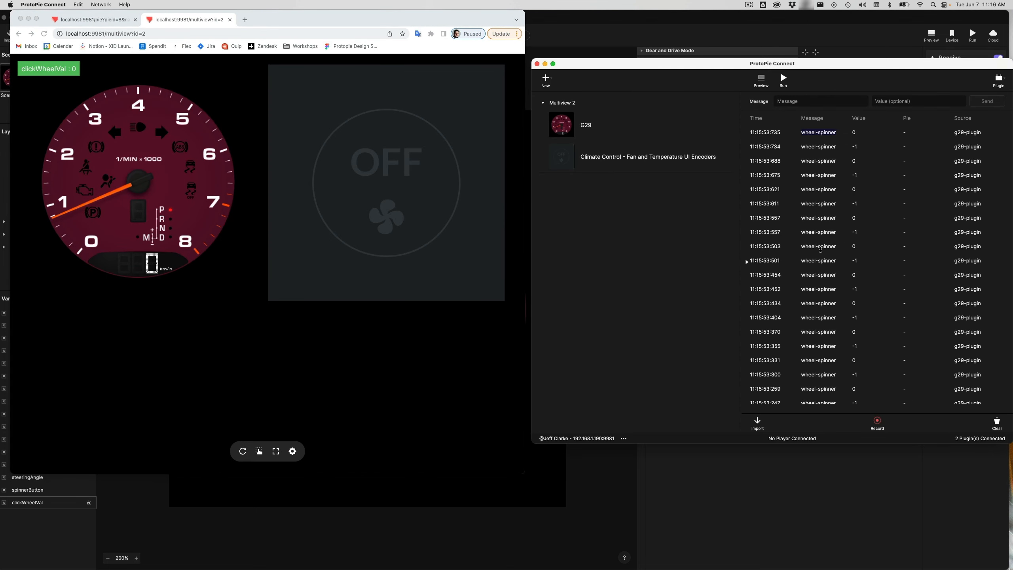
pyautogui.click(997, 422)
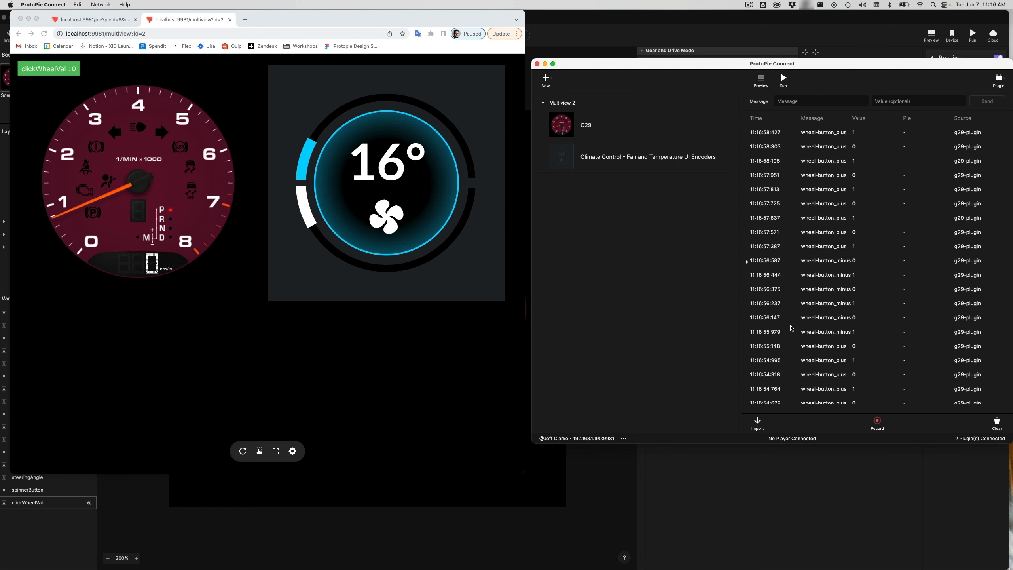
# Copy the message name wheel-button_plus from the ProtoPie Connect log and return to the G29 pie in ProtoPie Studio
pyautogui.click(789, 20)
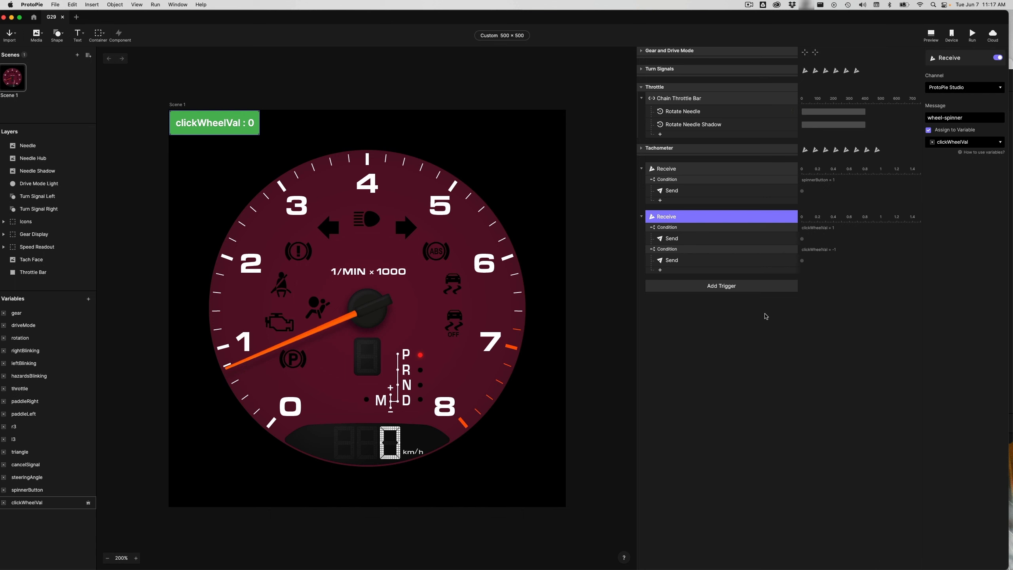
pyautogui.press('super+Tab')
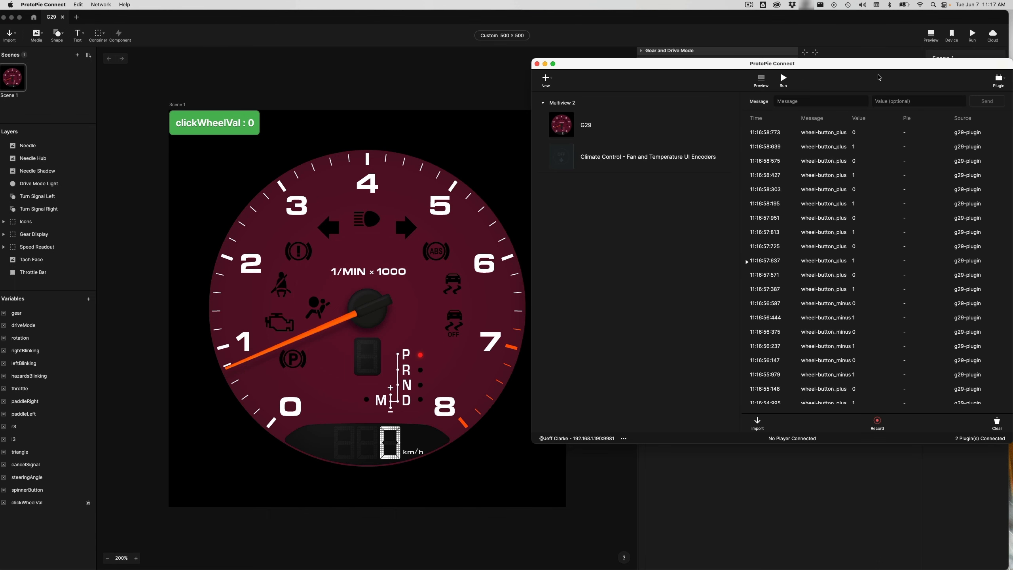
pyautogui.moveTo(803, 133); pyautogui.dragTo(858, 132)
pyautogui.press('super+c')
pyautogui.press('super+Tab')
# Add a third Receive trigger on the ProtoPie Studio channel with the message wheel-button_plus
pyautogui.click(744, 285)
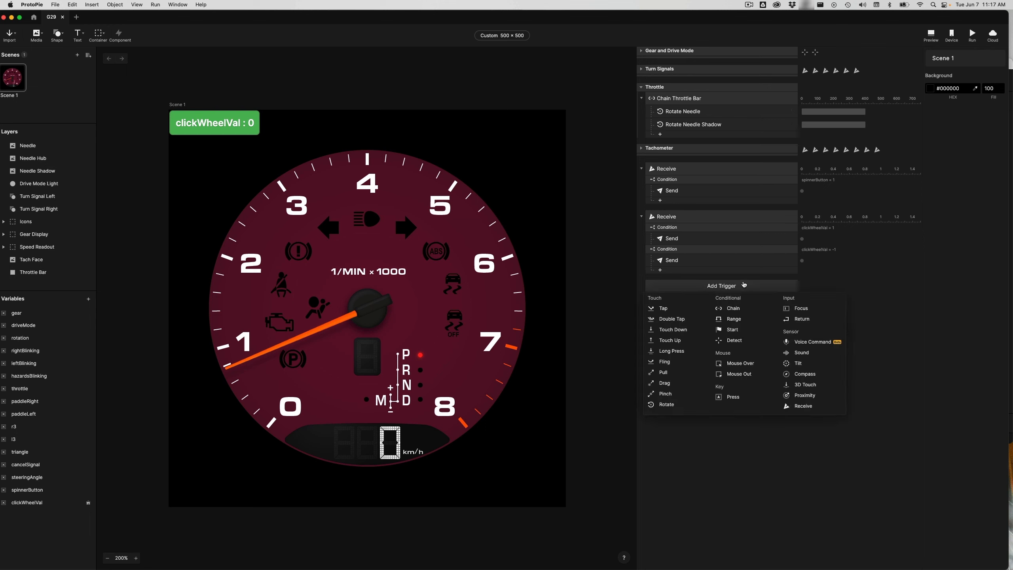
pyautogui.click(803, 406)
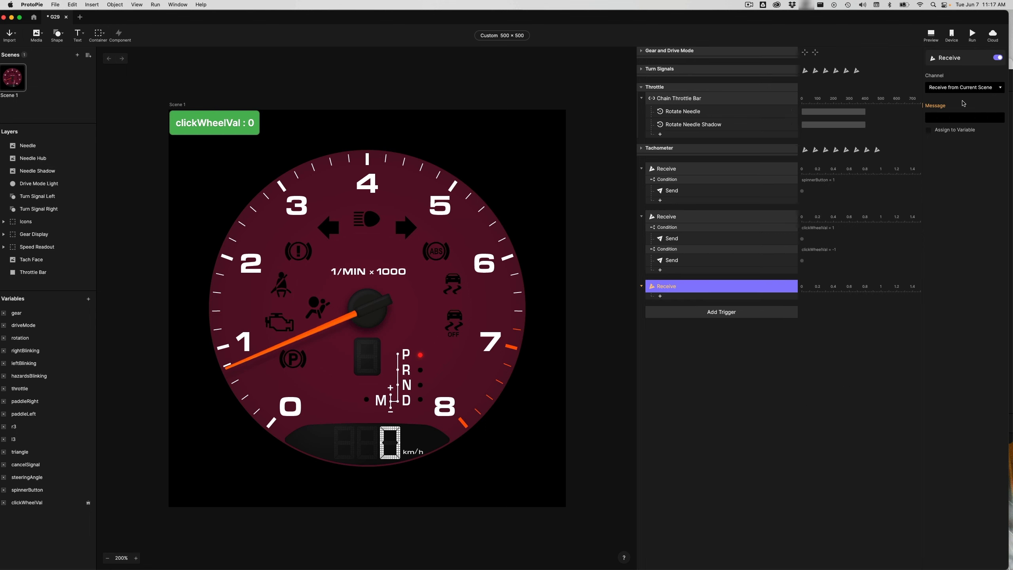
pyautogui.click(965, 91)
pyautogui.click(957, 106)
pyautogui.click(953, 118)
pyautogui.press('super+v')
pyautogui.press('Return')
# Create a variable named plusButton
pyautogui.click(47, 523)
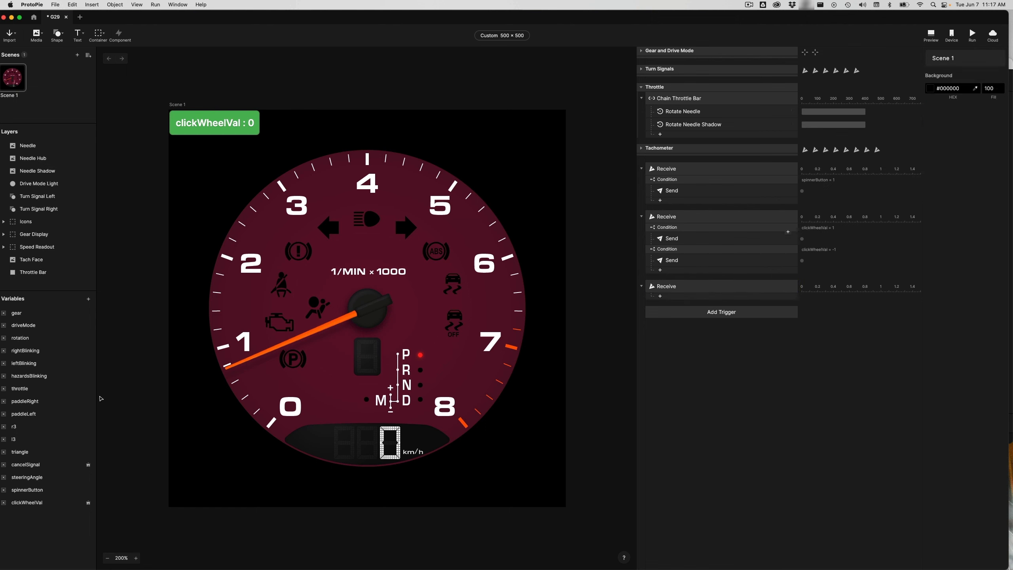
pyautogui.click(88, 301)
pyautogui.click(73, 319)
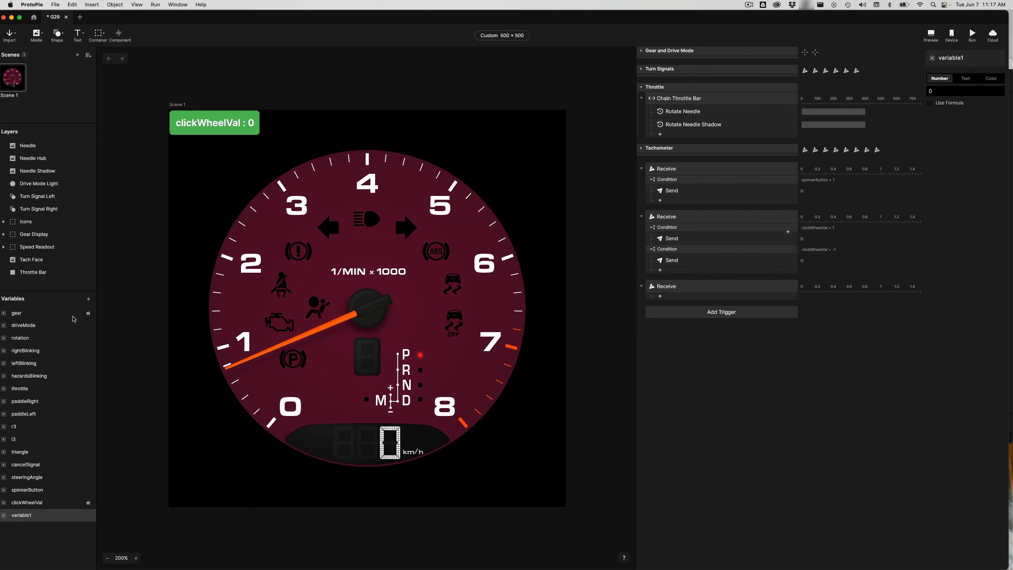
pyautogui.doubleClick(28, 516)
pyautogui.write('plusButton')
pyautogui.press('Return')
# Assign the wheel-button_plus Receive trigger's value to the plusButton variable
pyautogui.click(709, 289)
pyautogui.click(959, 130)
pyautogui.click(959, 142)
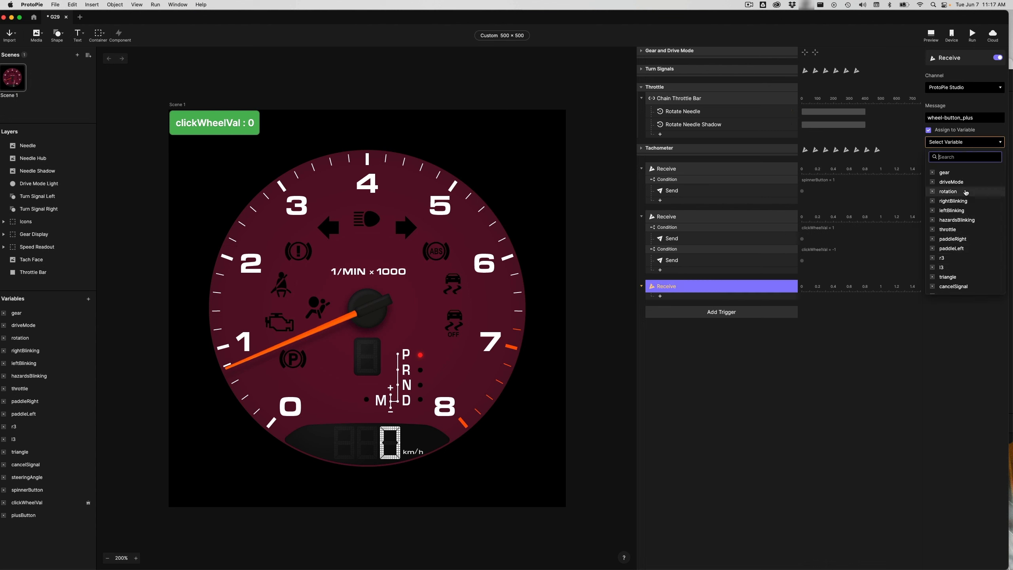
pyautogui.scroll(-3, 966, 193)
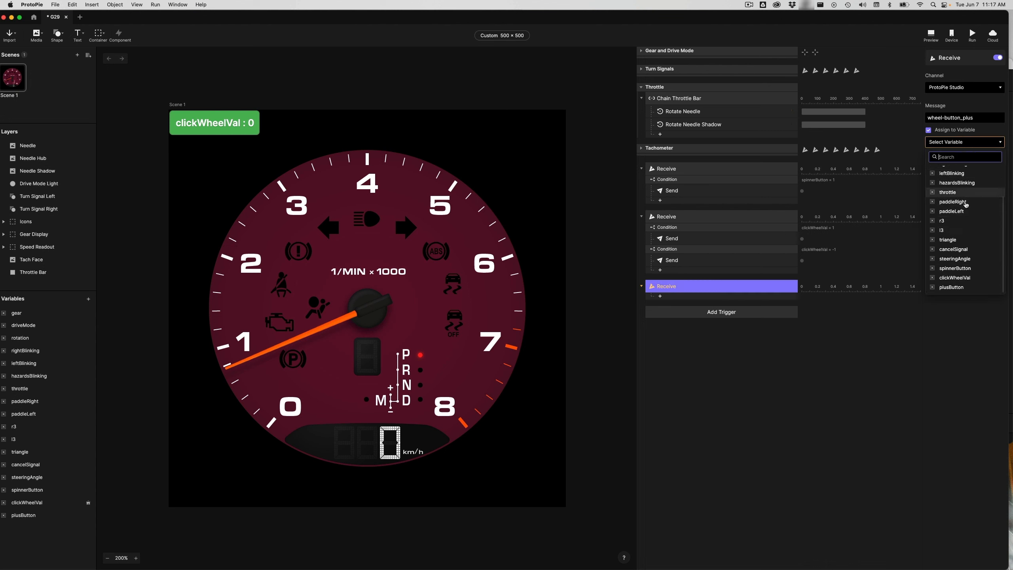
pyautogui.click(963, 287)
# Add a condition to the wheel-button_plus Receive trigger that requires plusButton to equal 1
pyautogui.click(702, 296)
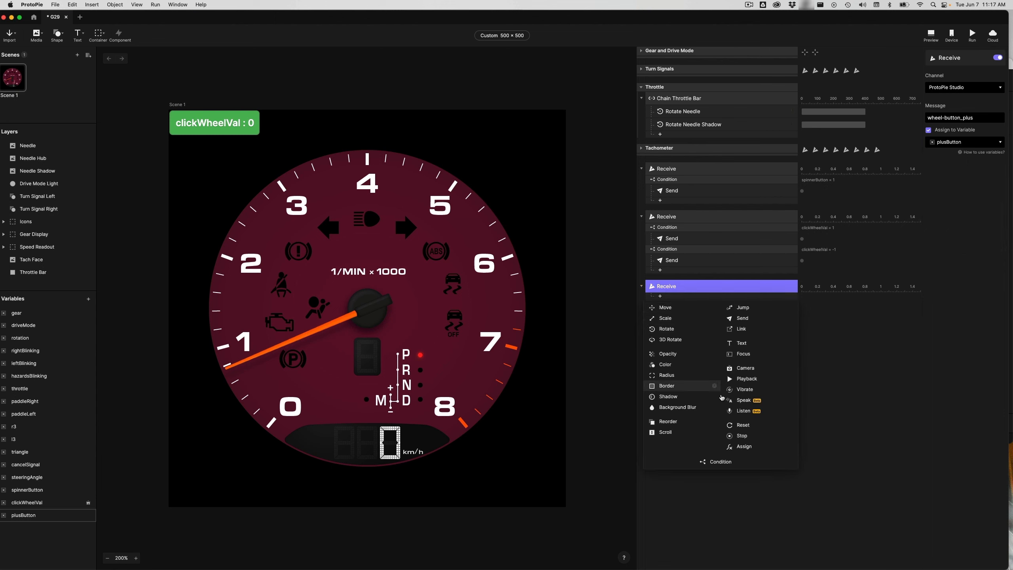
pyautogui.click(720, 462)
pyautogui.click(983, 109)
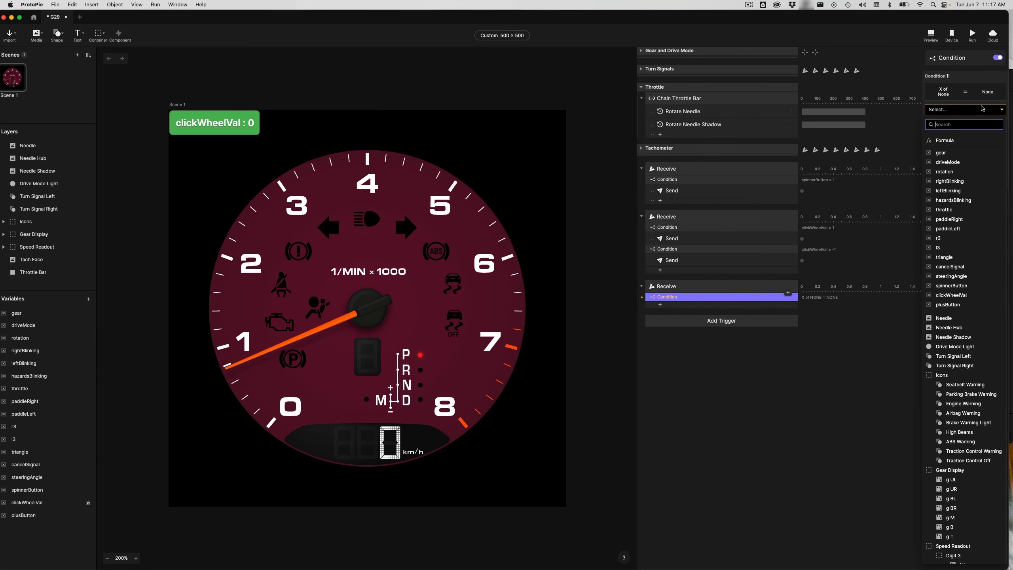
pyautogui.click(947, 304)
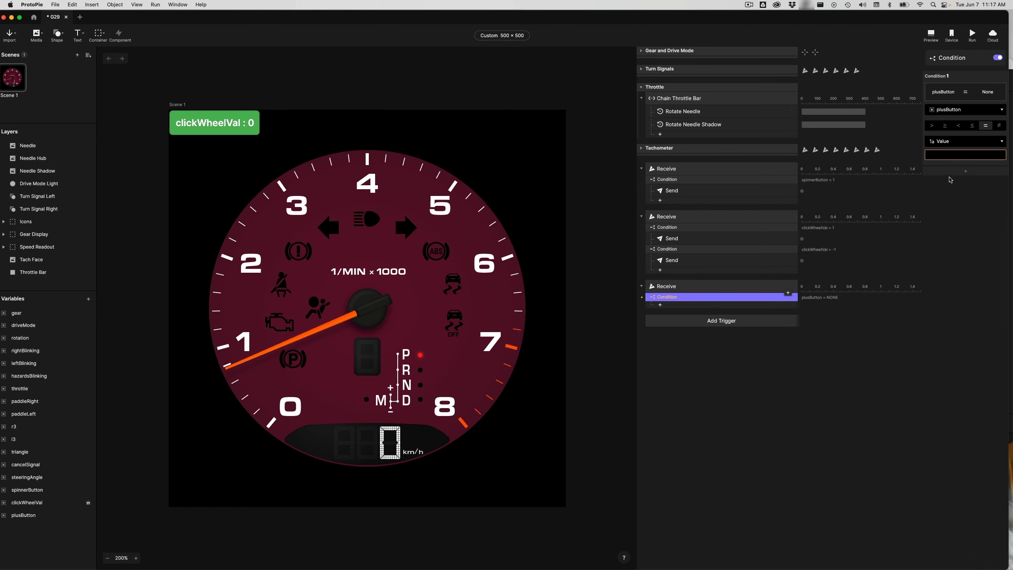
pyautogui.click(950, 155)
pyautogui.write('1')
pyautogui.press('Return')
# Add a Send response under the plusButton = 1 condition that sends FAN_UP through the ProtoPie Studio channel
pyautogui.click(692, 307)
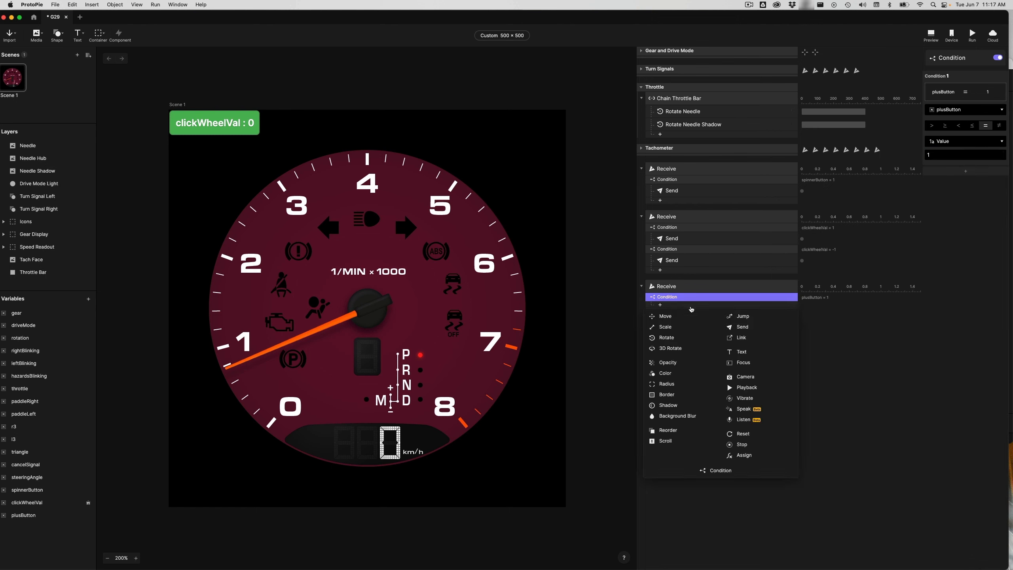
pyautogui.click(742, 326)
pyautogui.click(970, 91)
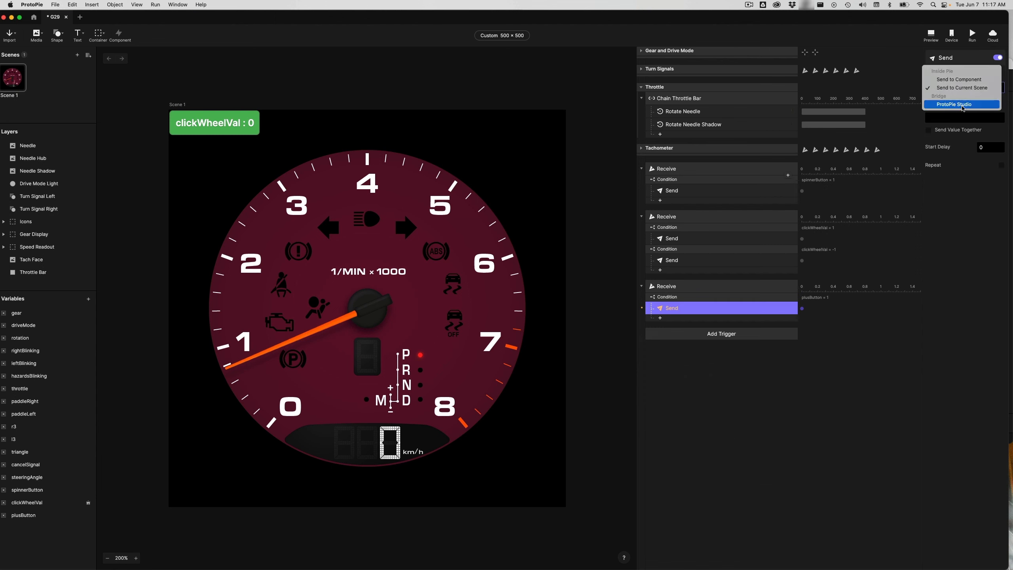
pyautogui.click(963, 106)
pyautogui.click(962, 117)
pyautogui.write('FAN')
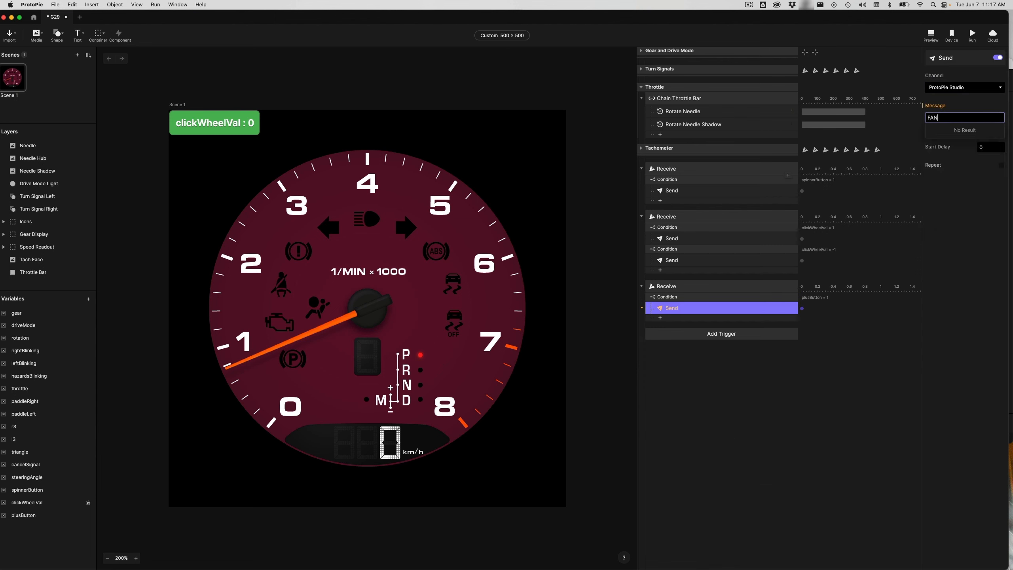
pyautogui.write('_UP')
pyautogui.press('Return')
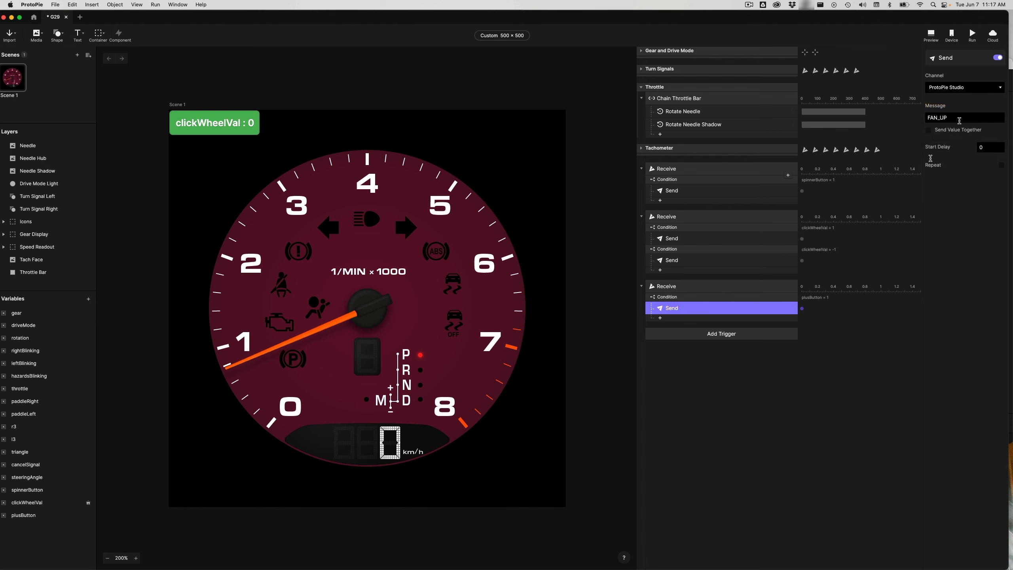
# Duplicate the wheel-button_plus Receive trigger and set the copy's message to wheel-button_minus, copied from the ProtoPie Connect message log
pyautogui.click(738, 288)
pyautogui.press('super+d')
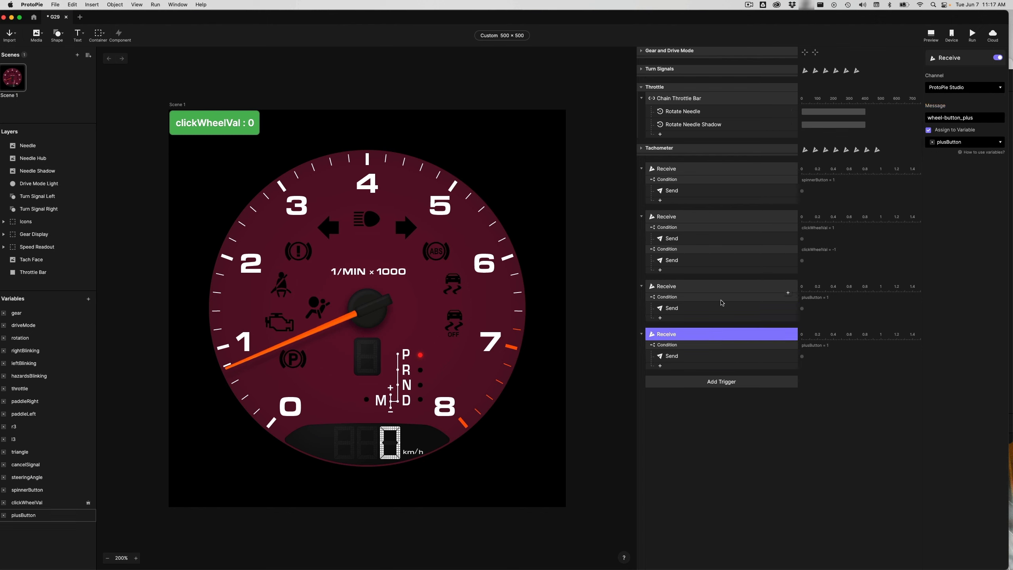
pyautogui.click(981, 117)
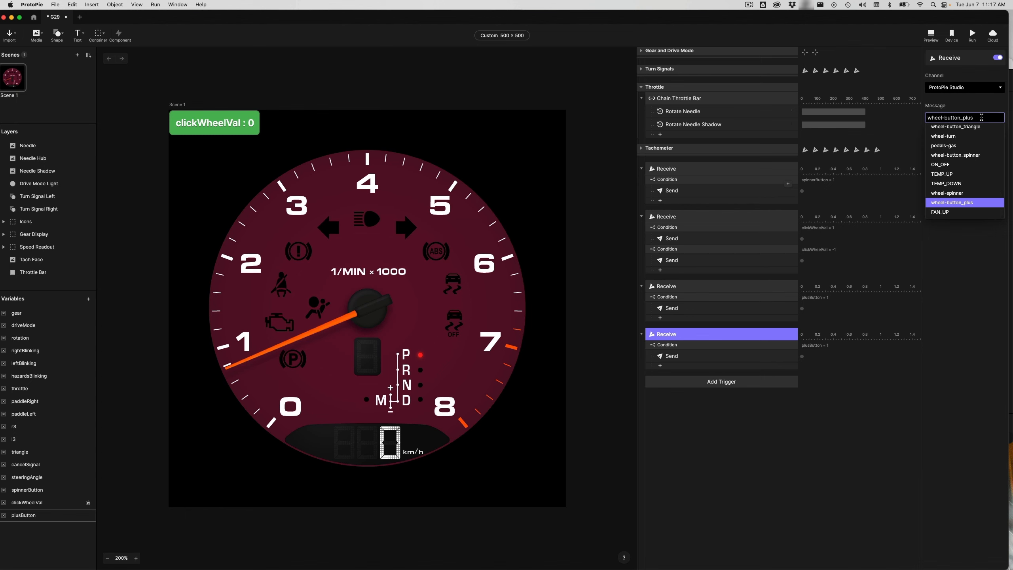
pyautogui.press('super+Tab')
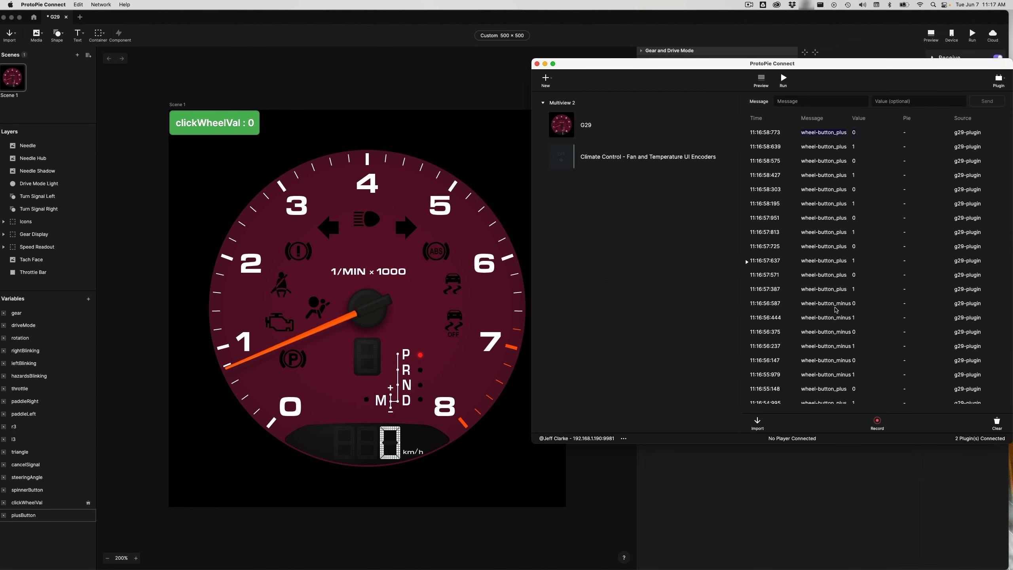
pyautogui.moveTo(801, 303); pyautogui.dragTo(849, 303)
pyautogui.press('super+Tab')
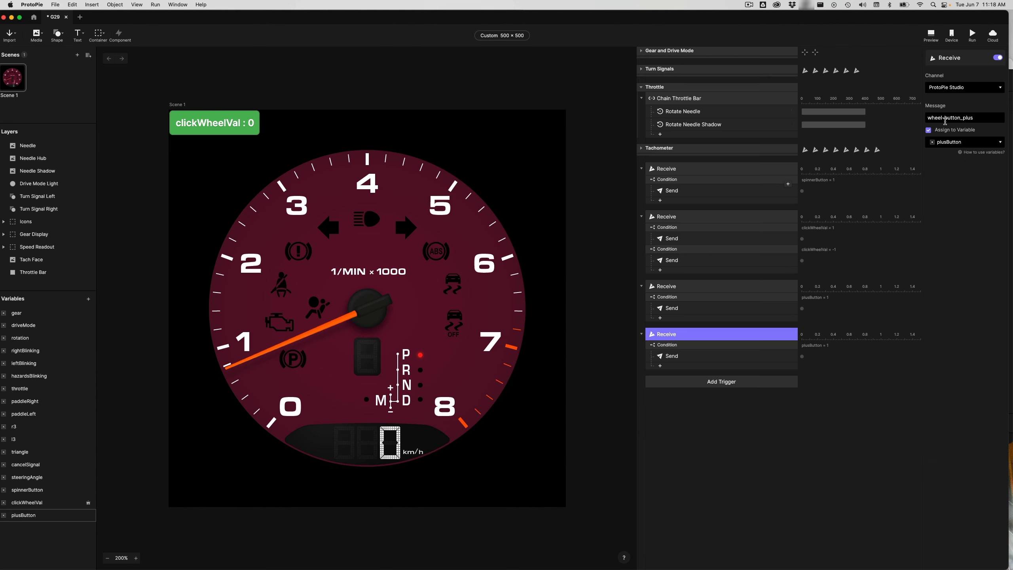
pyautogui.tripleClick(985, 120)
pyautogui.press('super+v')
# Duplicate the plusButton variable and rename the copy minusButton
pyautogui.click(57, 519)
pyautogui.press('super+d')
pyautogui.doubleClick(34, 531)
pyautogui.write('minusButton')
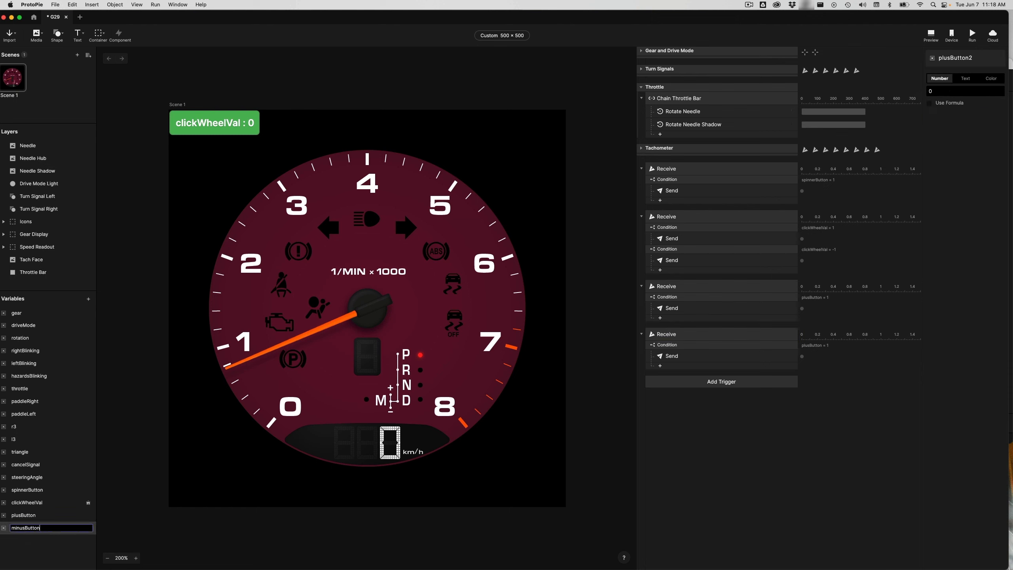
pyautogui.press('Return')
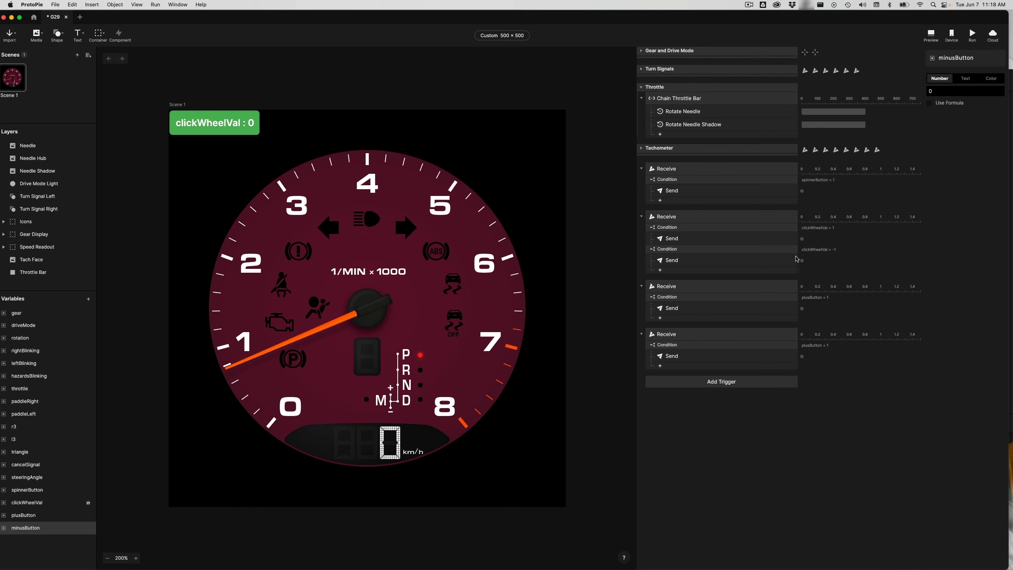
# Assign the wheel-button_minus Receive trigger's value to minusButton and make its condition check minusButton instead of plusButton
pyautogui.click(702, 338)
pyautogui.click(968, 142)
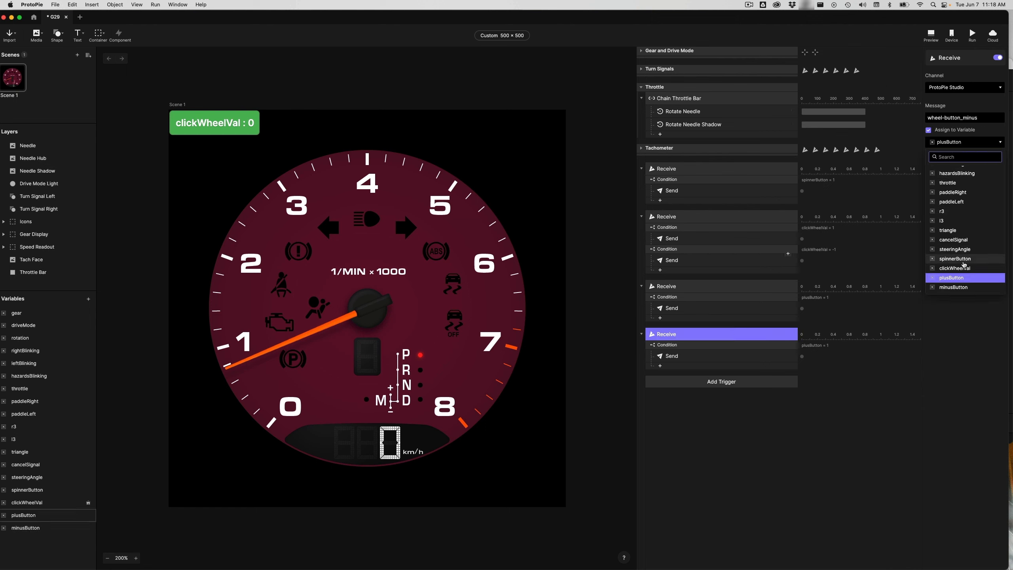
pyautogui.click(963, 288)
pyautogui.click(677, 345)
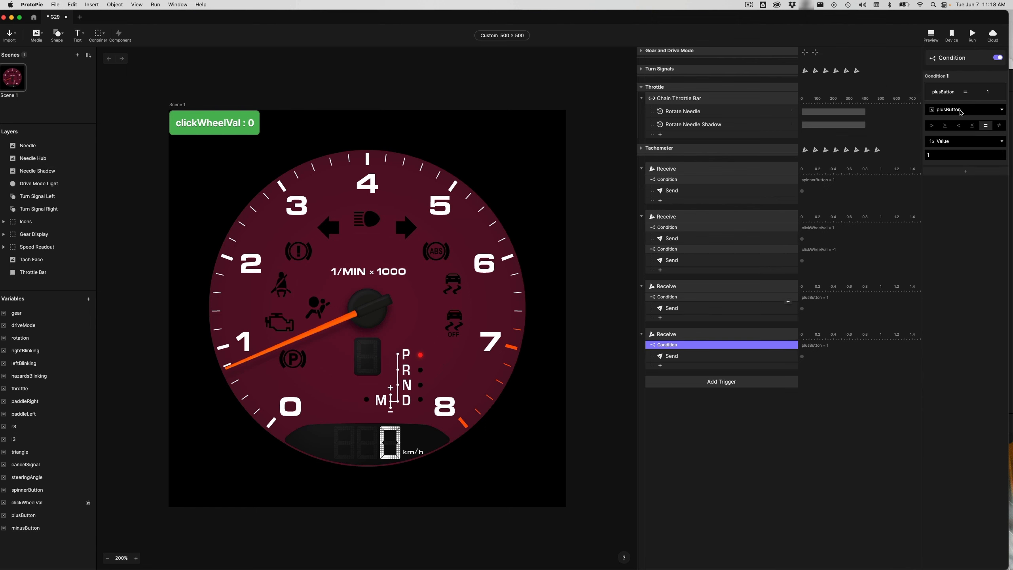
pyautogui.click(960, 109)
pyautogui.click(953, 314)
# Set the message of the Send response under the minusButton condition to FAN_DOWN and save the pie
pyautogui.click(687, 355)
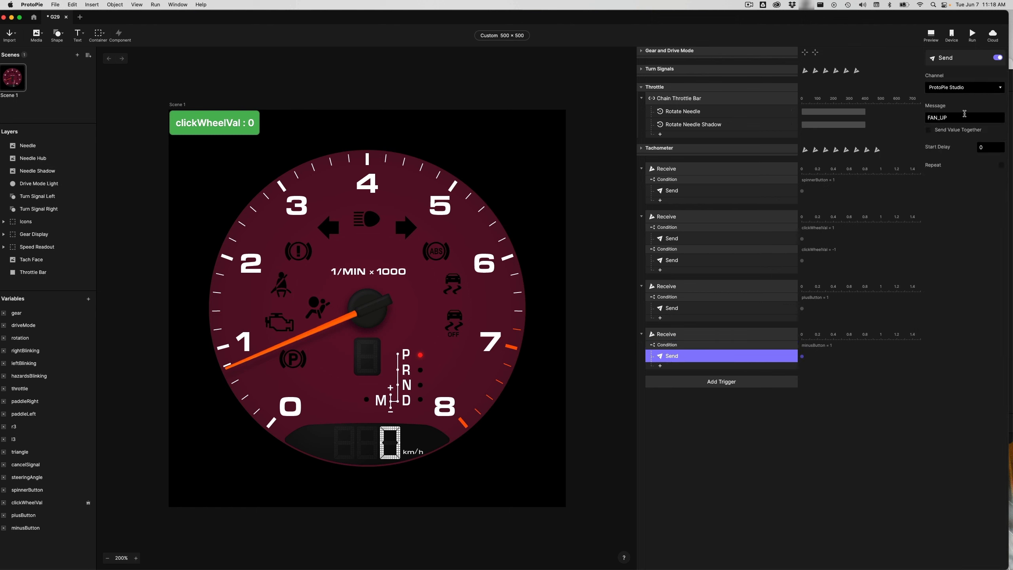
pyautogui.click(965, 116)
pyautogui.press('BackSpace')
pyautogui.press('BackSpace')
pyautogui.write('DOWN')
pyautogui.press('Return')
pyautogui.press('super+s')
# Clear the message log in ProtoPie Connect and switch to the Chrome multiview to test the wheel's climate controls
pyautogui.press('super+Tab')
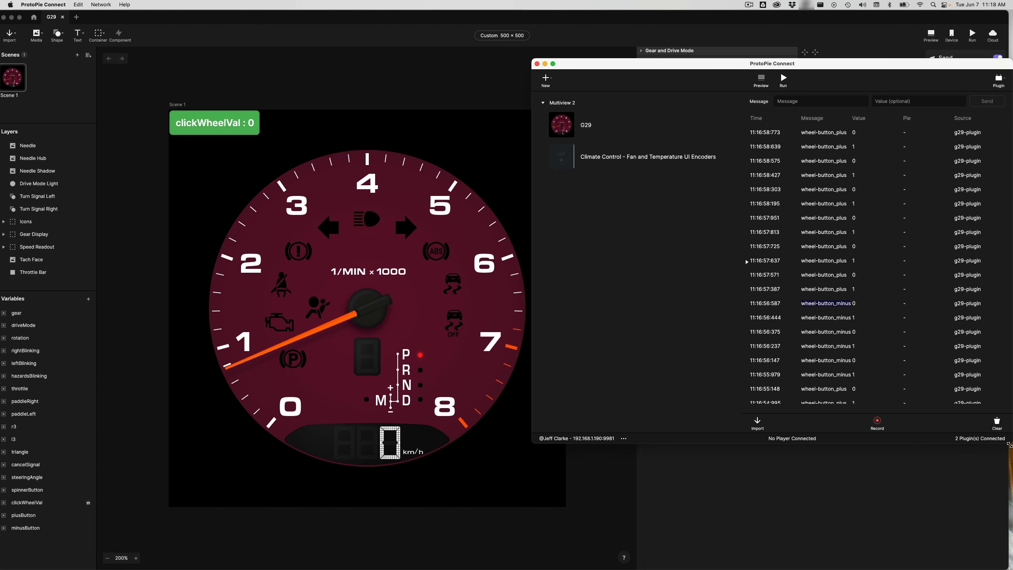
pyautogui.click(998, 423)
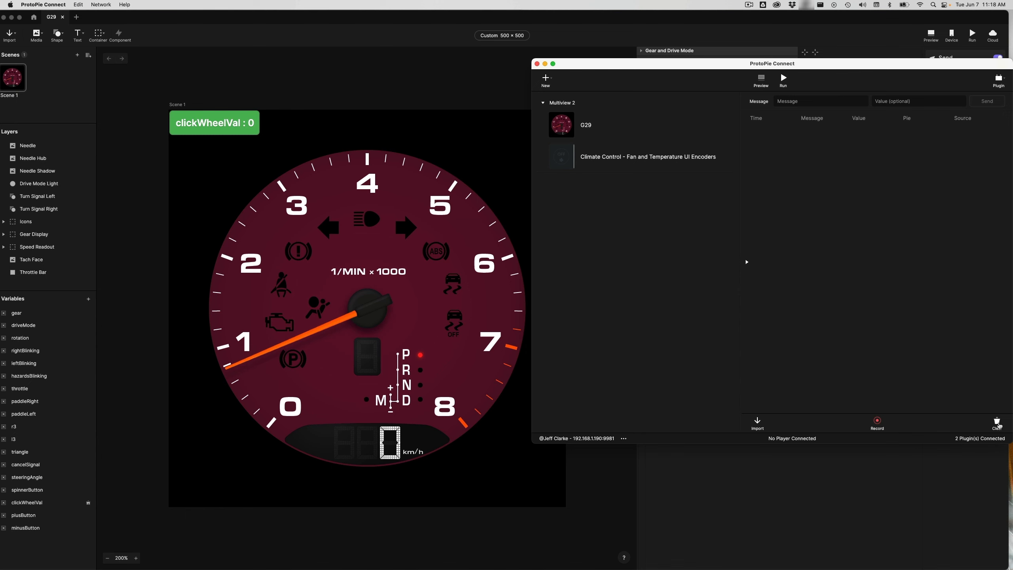
pyautogui.press('super+Tab')
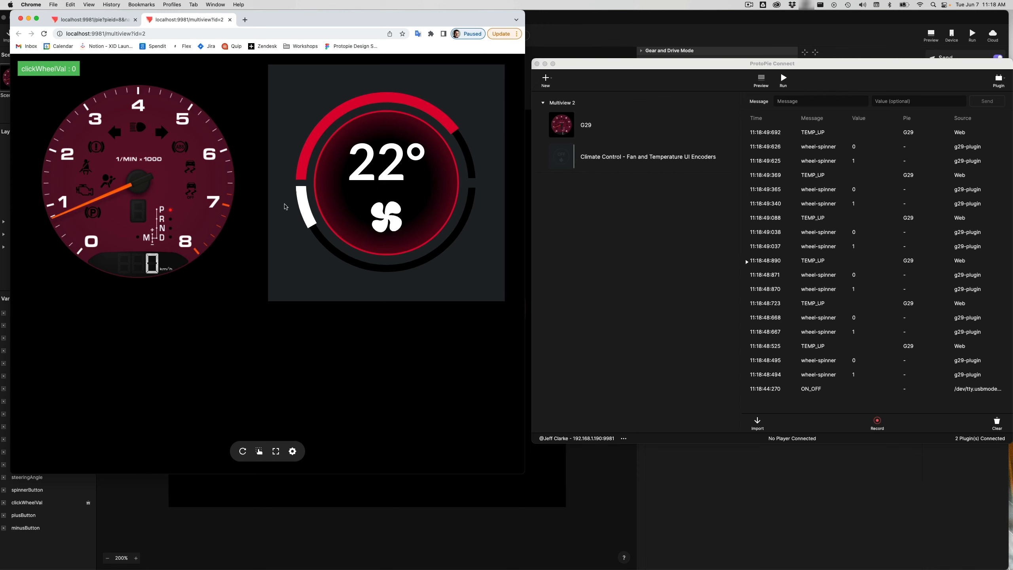
pyautogui.moveTo(305, 223); pyautogui.dragTo(453, 240)
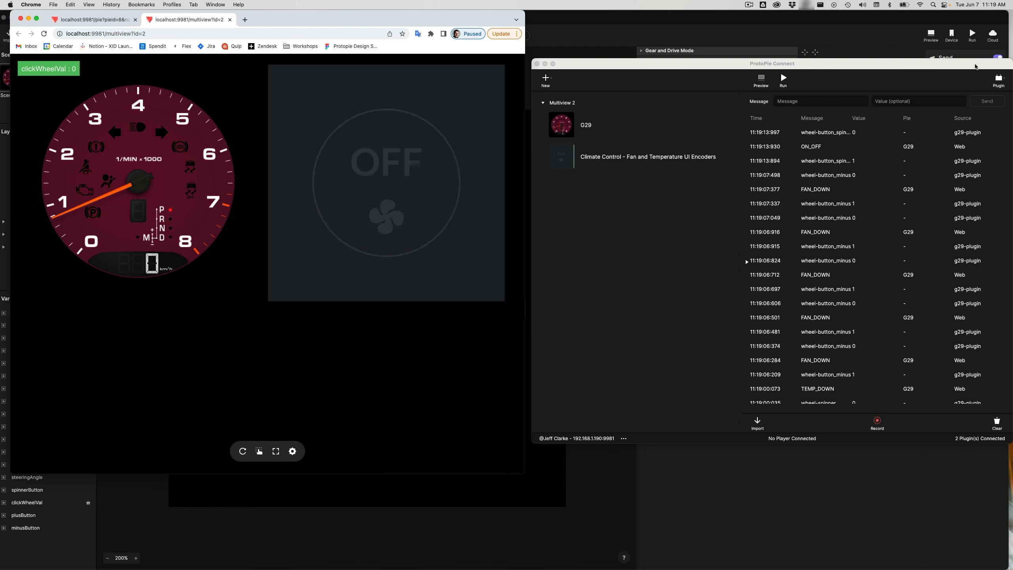
pyautogui.click(1002, 79)
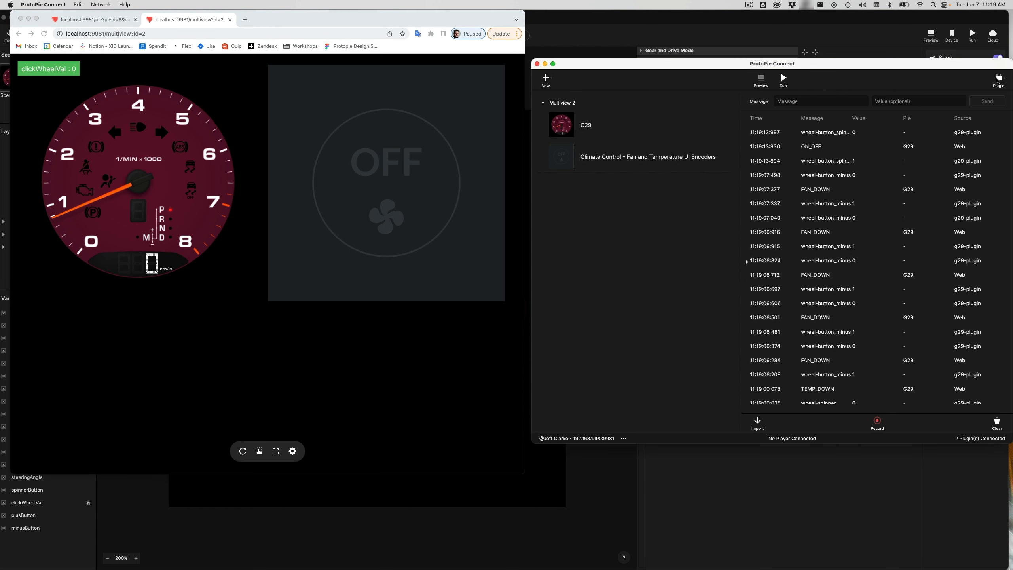
pyautogui.click(998, 80)
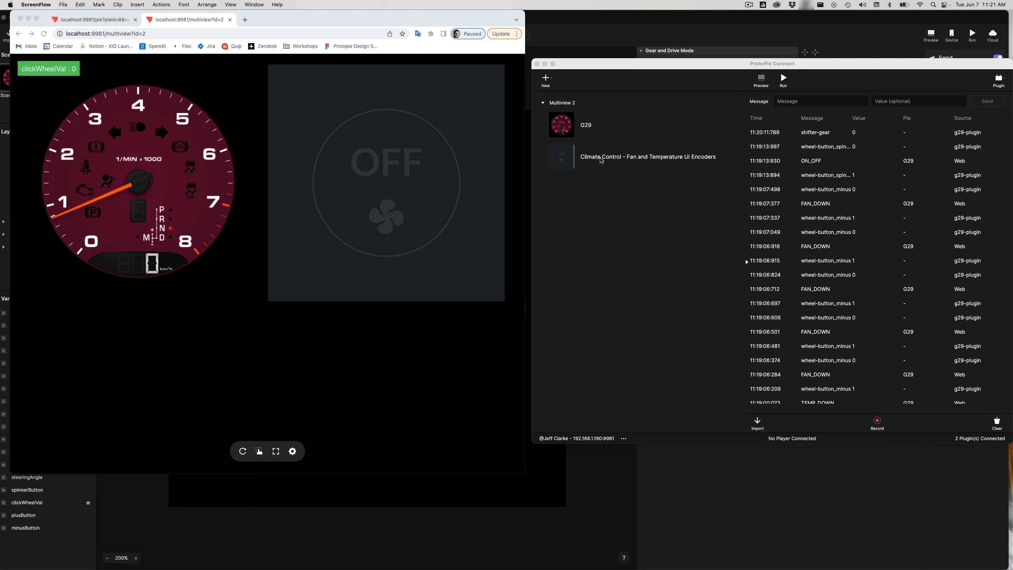
pyautogui.click(575, 109)
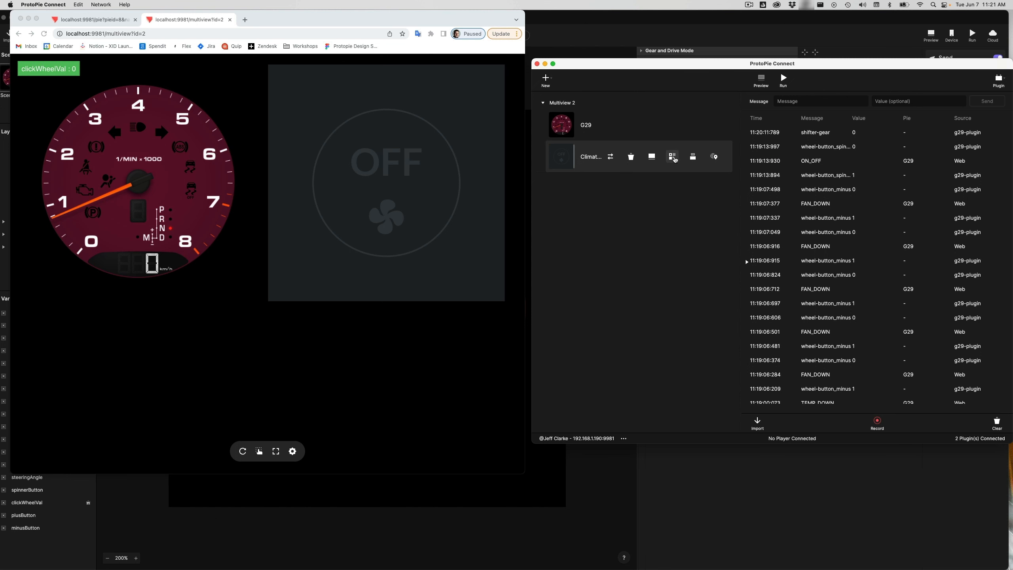
pyautogui.click(674, 158)
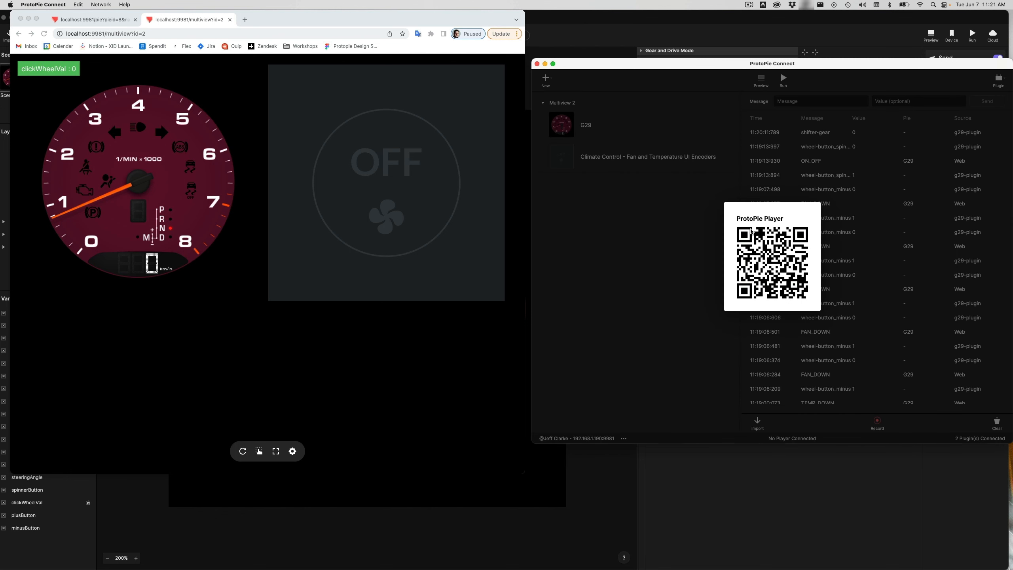
pyautogui.click(606, 130)
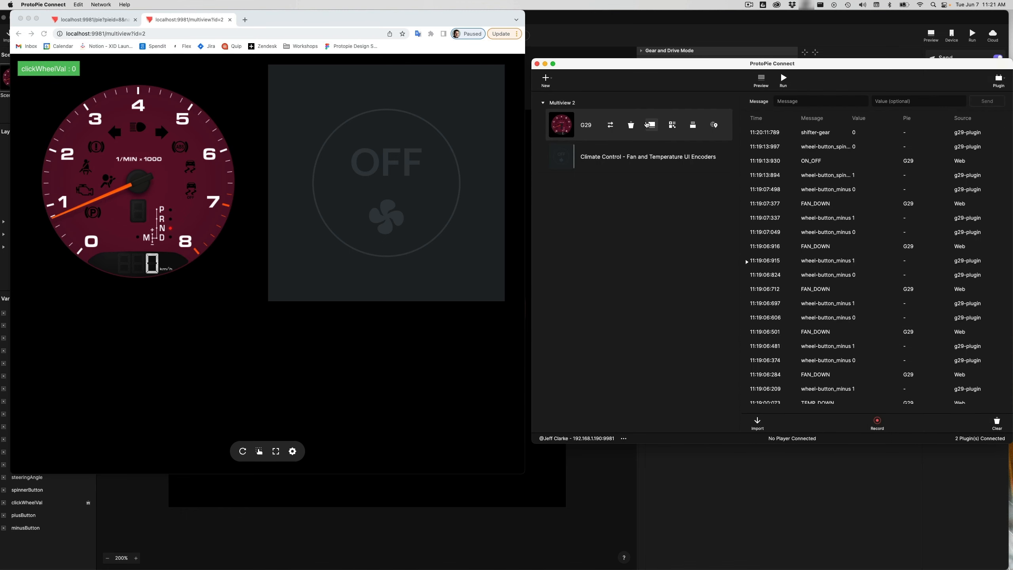
# Show the standalone G29 pie in Chrome and display the Climate Control pie's ProtoPie Player QR code in ProtoPie Connect
pyautogui.click(60, 15)
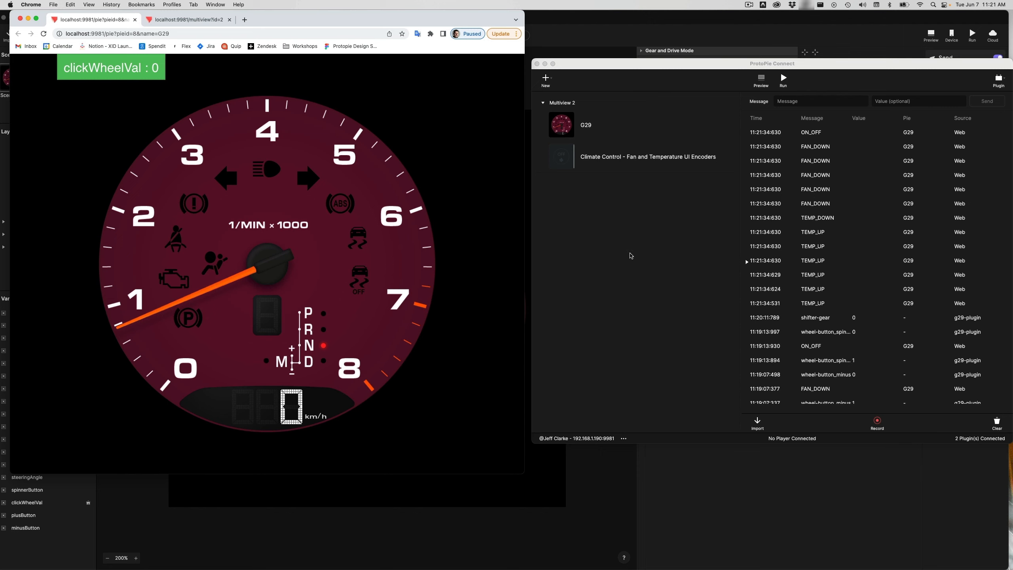
pyautogui.click(668, 154)
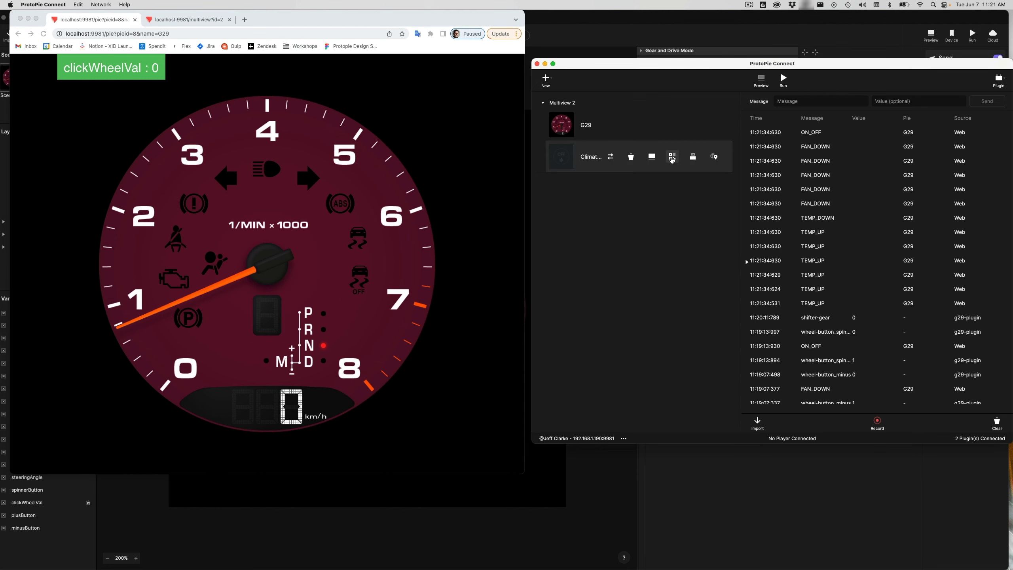
pyautogui.click(672, 159)
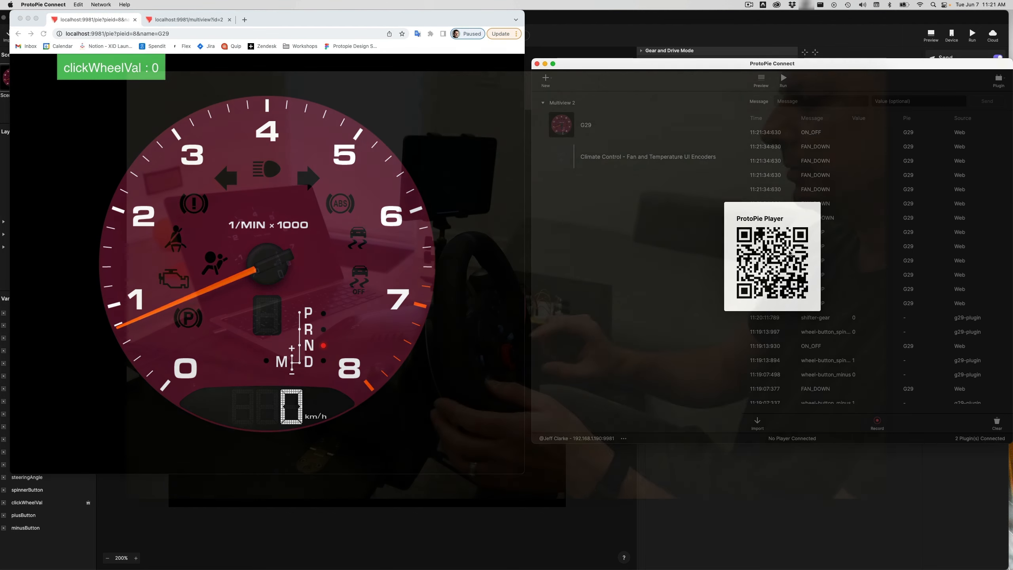